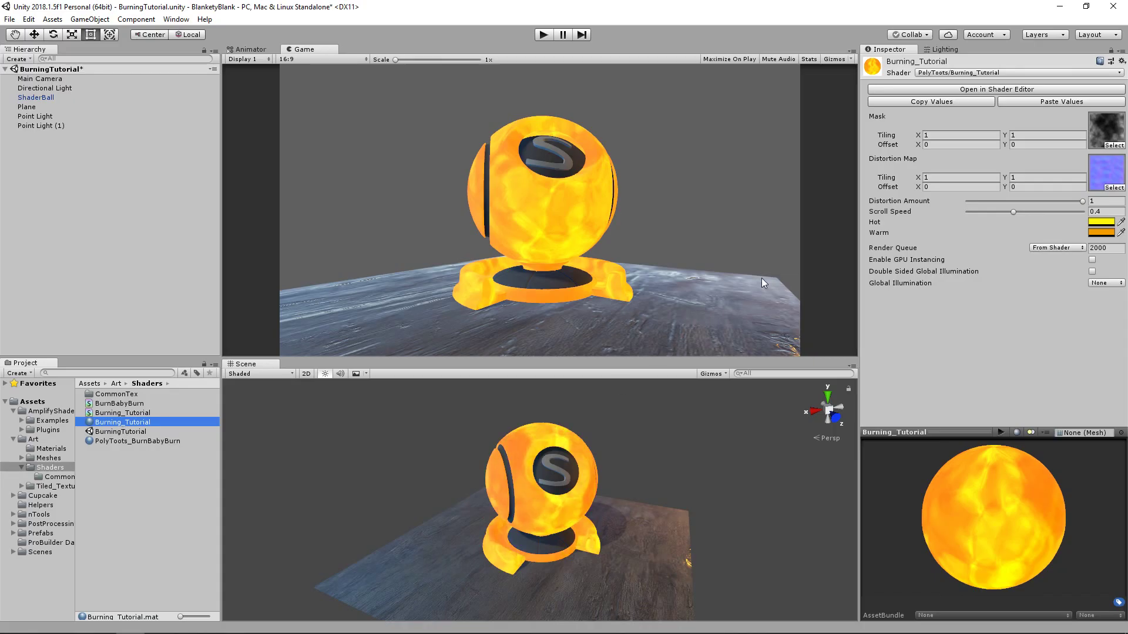
Step: Open the Burning_Tutorial material's shader in the node graph editor
{"action": "double_click", "coordinate": [123, 422]}
{"action": "left_click_drag", "start_coordinate": [182, 25], "coordinate": [173, 26]}
{"action": "middle_click_drag", "start_coordinate": [601, 255], "coordinate": [572, 170]}
{"action": "scroll", "coordinate": [663, 225], "scroll_direction": "down", "scroll_amount": 1}
{"action": "scroll", "coordinate": [660, 221], "scroll_direction": "up", "scroll_amount": 1}
{"action": "scroll", "coordinate": [661, 221], "scroll_direction": "up", "scroll_amount": 1}
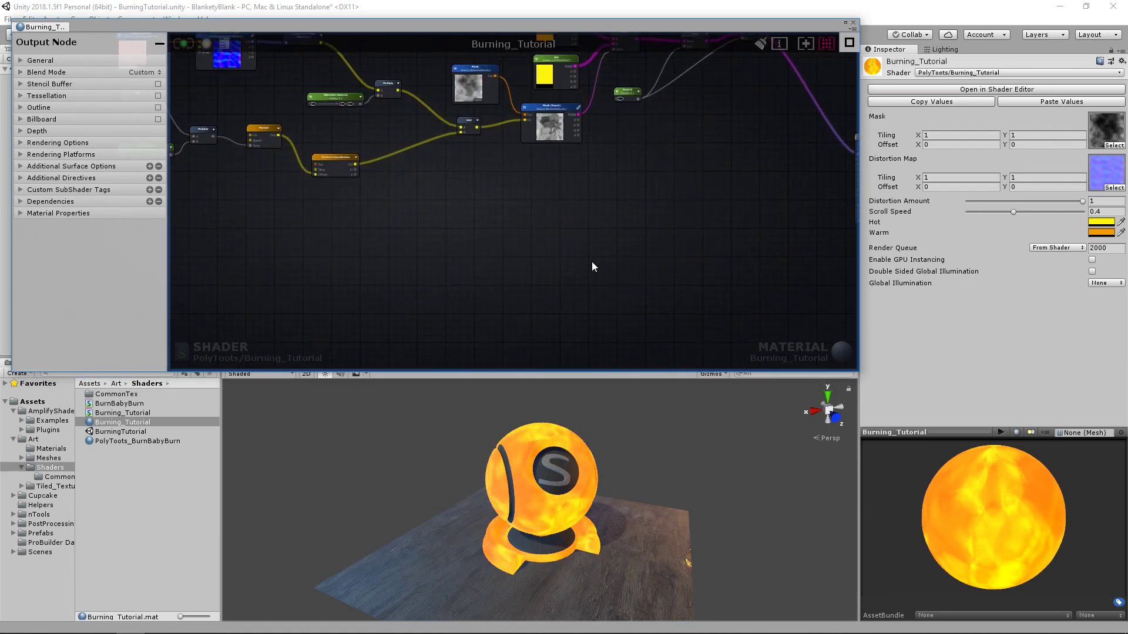
{"action": "middle_click_drag", "start_coordinate": [458, 239], "coordinate": [331, 260]}
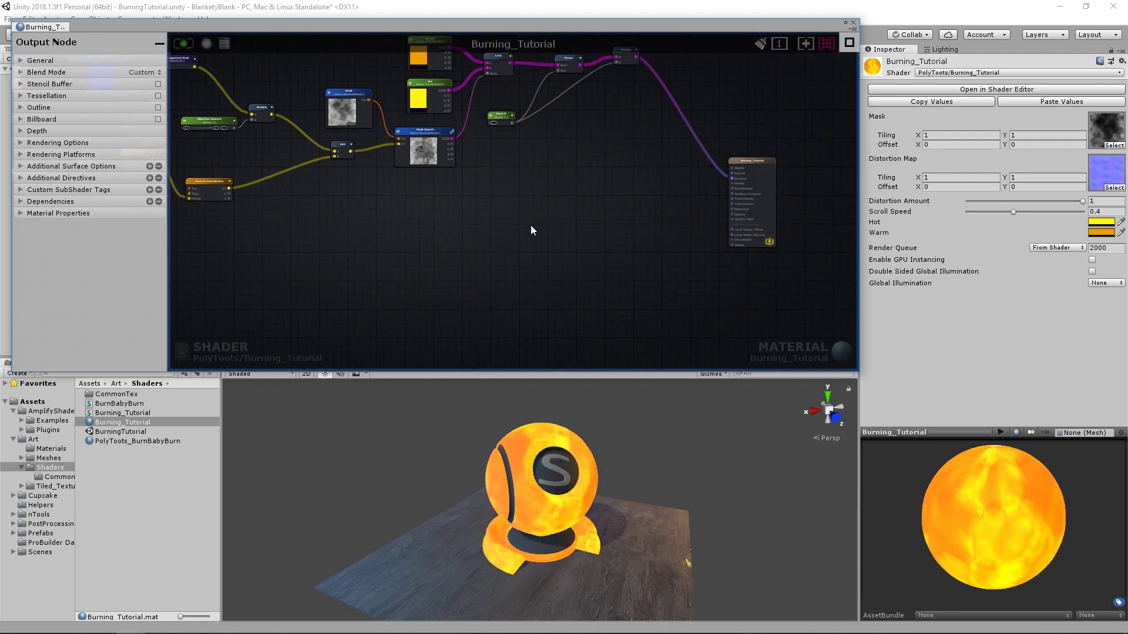
{"action": "scroll", "coordinate": [542, 223], "scroll_direction": "up", "scroll_amount": 3}
{"action": "middle_click_drag", "start_coordinate": [548, 193], "coordinate": [506, 240]}
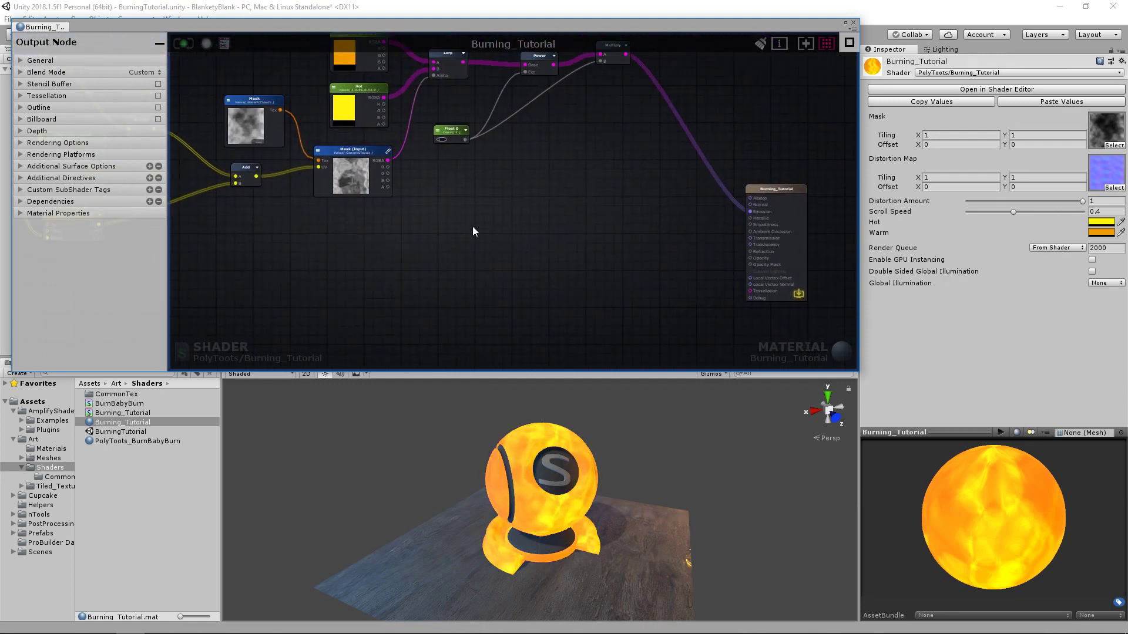
{"action": "middle_click_drag", "start_coordinate": [414, 233], "coordinate": [482, 207]}
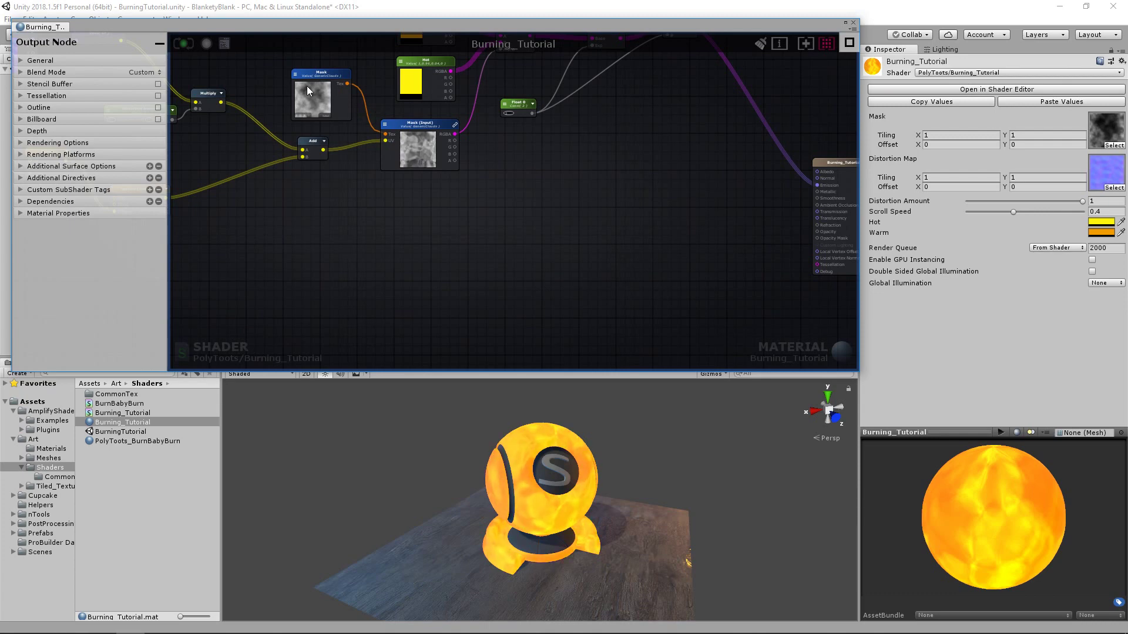
Step: Nudge the Mask texture object node slightly away from the Hot color node in the graph
{"action": "left_click_drag", "start_coordinate": [320, 76], "coordinate": [309, 77]}
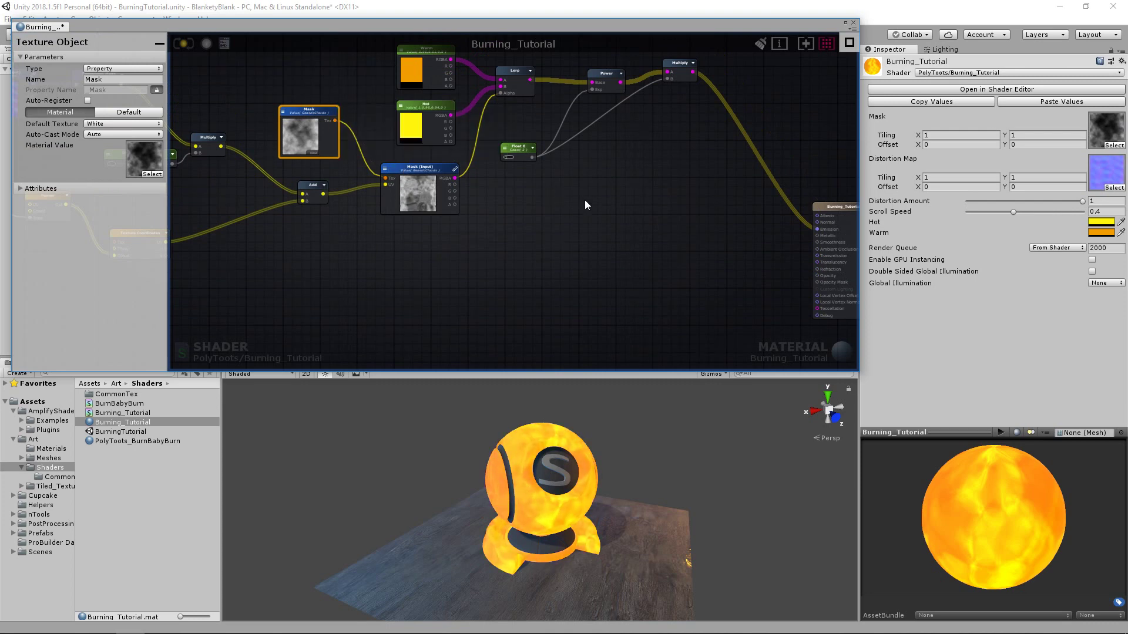
{"action": "middle_click_drag", "start_coordinate": [797, 158], "coordinate": [745, 184]}
{"action": "middle_click_drag", "start_coordinate": [482, 266], "coordinate": [564, 225]}
{"action": "left_click", "coordinate": [564, 224]}
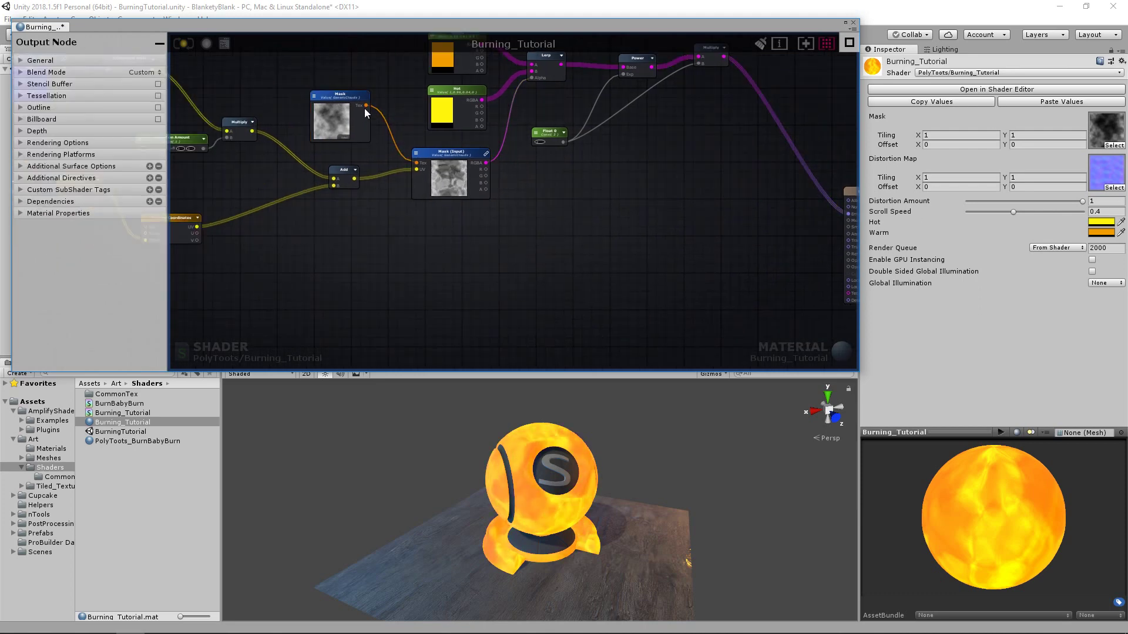
{"action": "left_click_drag", "start_coordinate": [366, 106], "coordinate": [431, 302]}
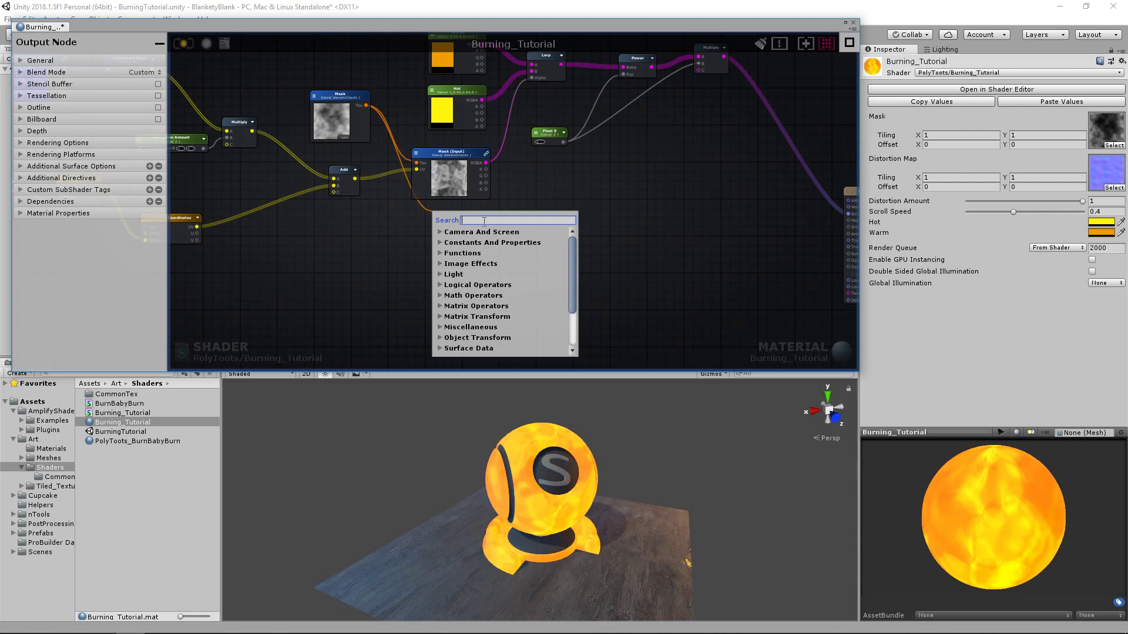
{"action": "type", "text": "texture"}
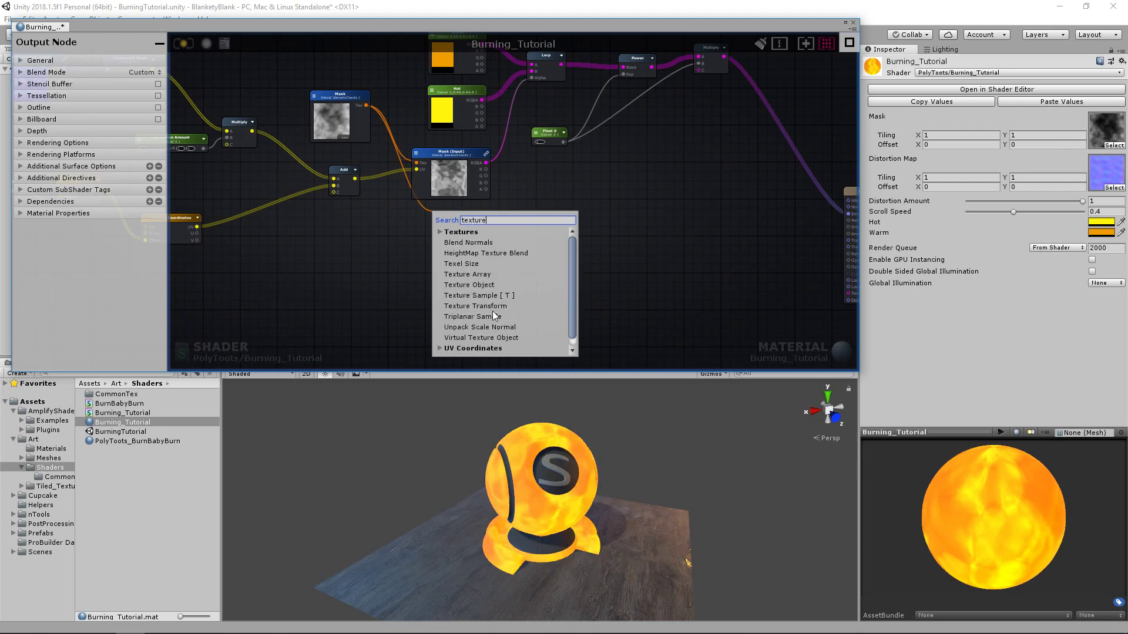
{"action": "left_click", "coordinate": [488, 316]}
{"action": "key", "text": "Delete"}
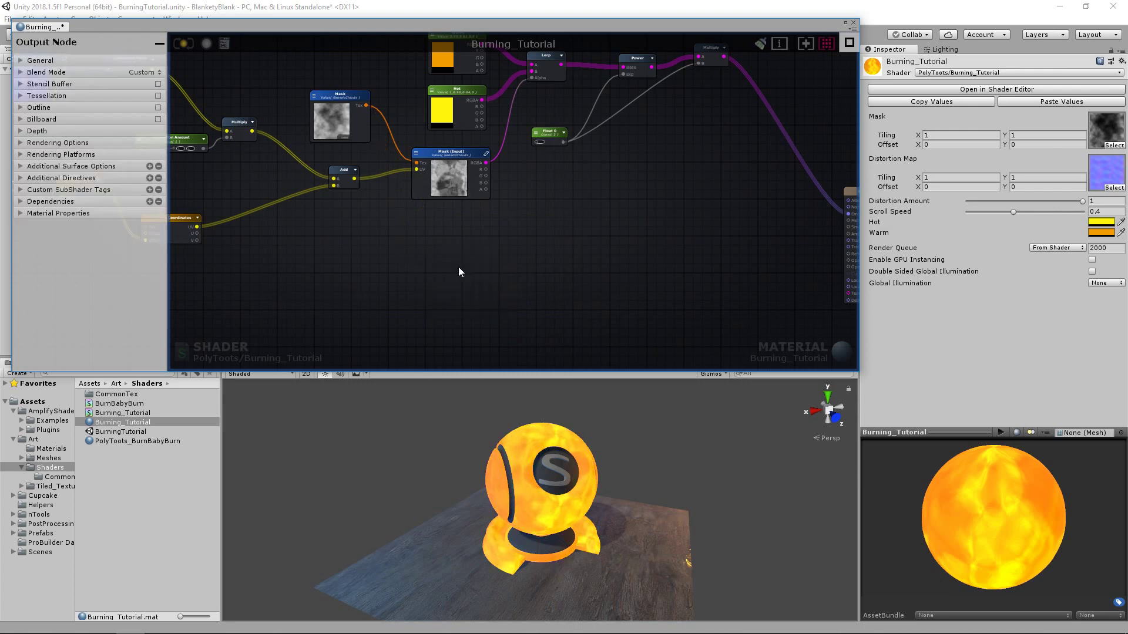
Step: Add a Texture Sample node below the existing Mask sample and feed its Tex input from the Mask texture object's output
{"action": "key", "text": "t"}
{"action": "left_click", "coordinate": [400, 232]}
{"action": "left_click_drag", "start_coordinate": [376, 106], "coordinate": [403, 248]}
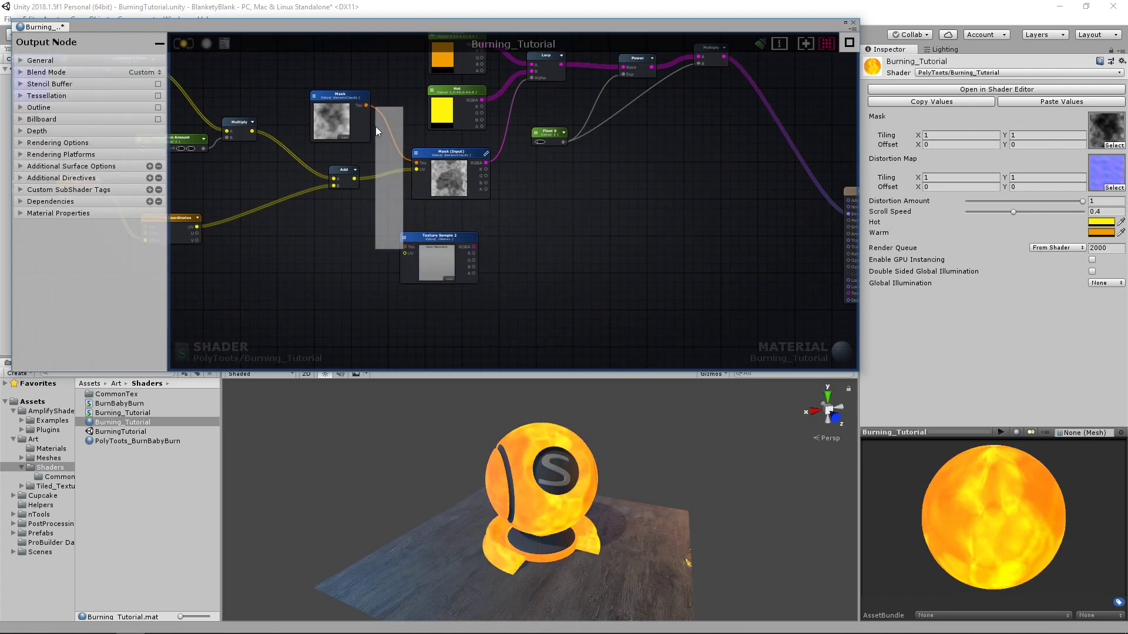
{"action": "left_click_drag", "start_coordinate": [366, 105], "coordinate": [404, 241]}
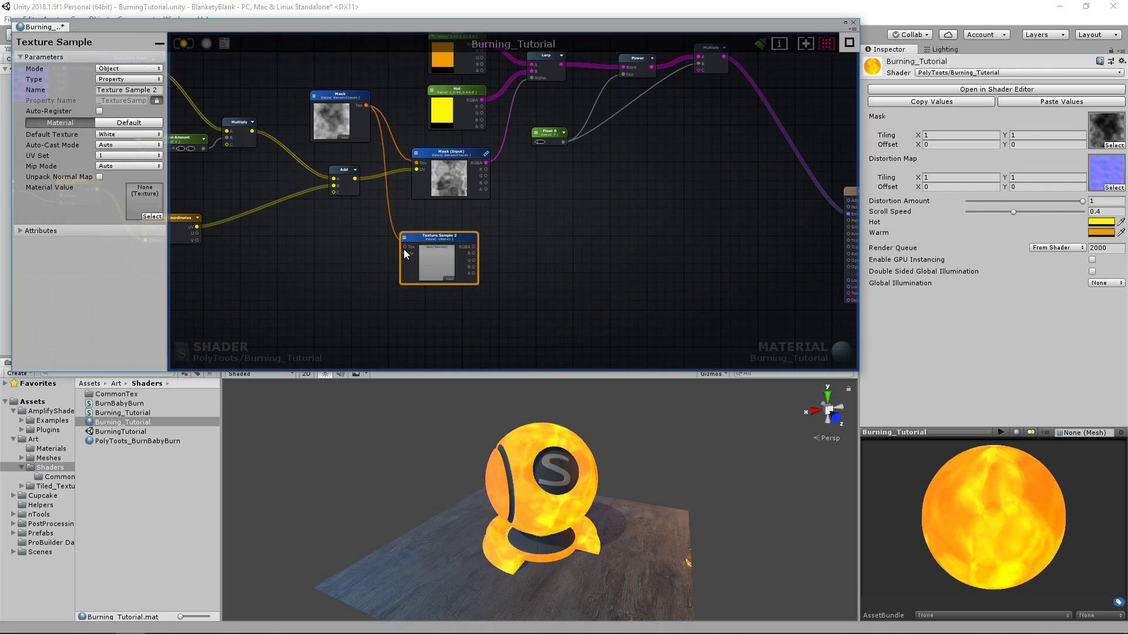
{"action": "left_click_drag", "start_coordinate": [430, 238], "coordinate": [413, 265]}
{"action": "left_click_drag", "start_coordinate": [447, 150], "coordinate": [444, 145]}
{"action": "left_click_drag", "start_coordinate": [403, 281], "coordinate": [440, 249]}
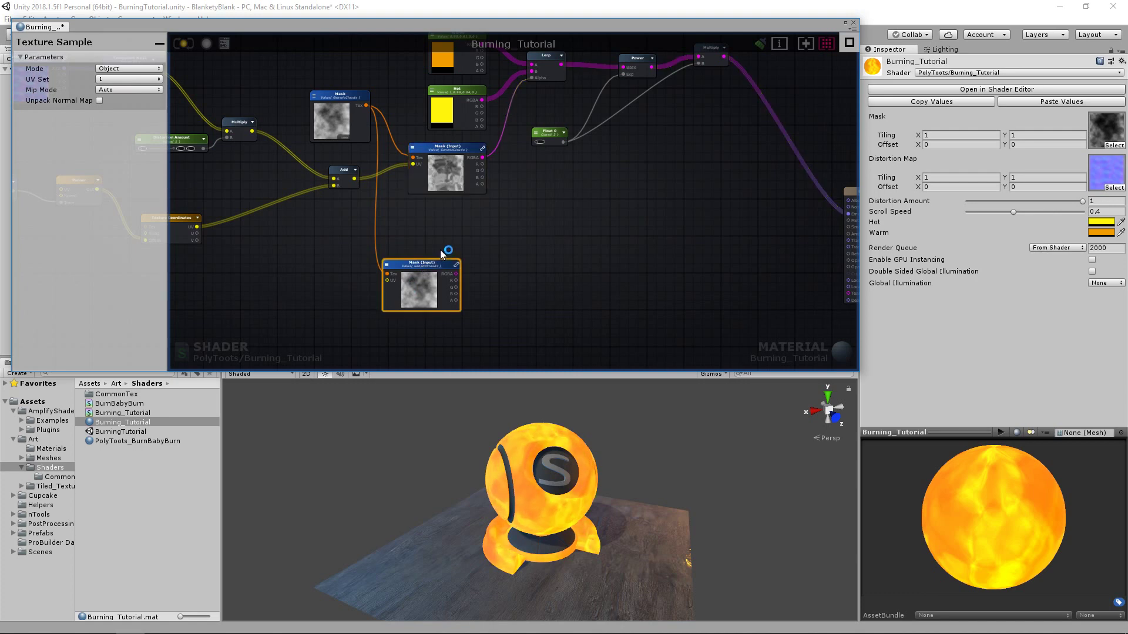
Step: Add a Step node in the empty graph area beside the lower Mask sample
{"action": "middle_click_drag", "start_coordinate": [537, 258], "coordinate": [453, 210]}
{"action": "scroll", "coordinate": [414, 229], "scroll_direction": "up", "scroll_amount": 1}
{"action": "middle_click_drag", "start_coordinate": [351, 216], "coordinate": [479, 227]}
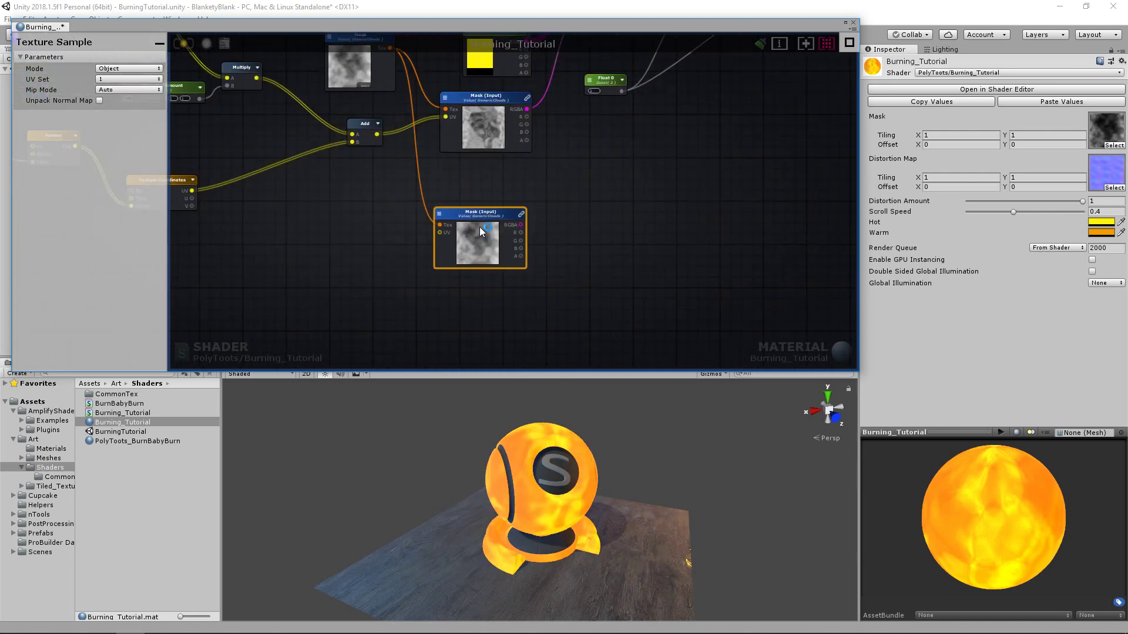
{"action": "middle_click_drag", "start_coordinate": [601, 278], "coordinate": [537, 216]}
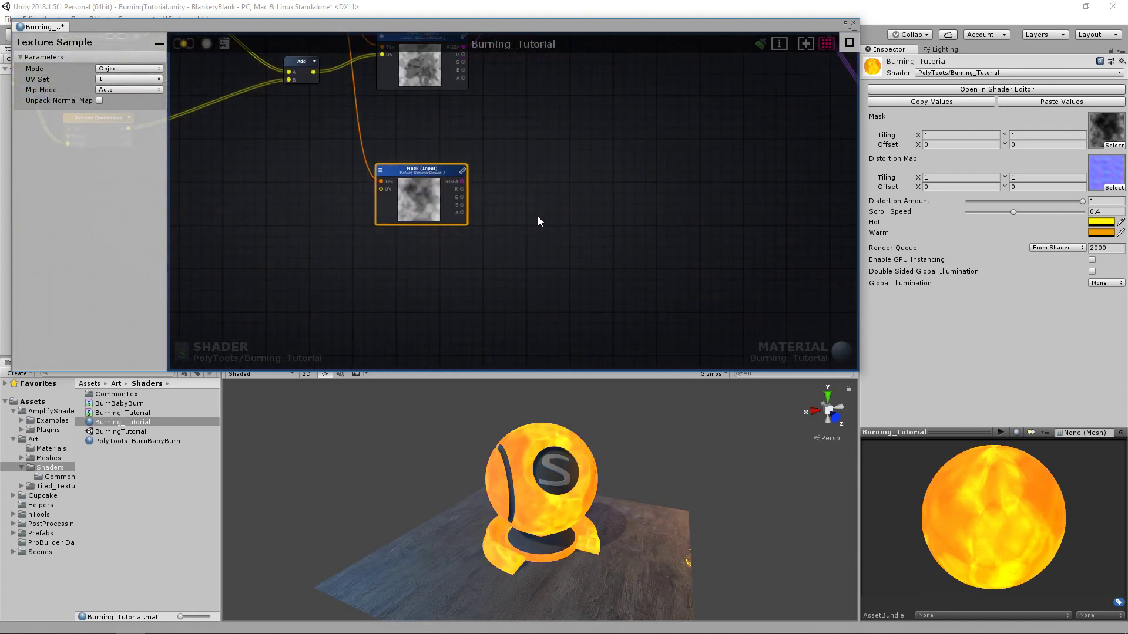
{"action": "left_click", "coordinate": [579, 194]}
{"action": "middle_click_drag", "start_coordinate": [577, 168], "coordinate": [516, 219]}
{"action": "scroll", "coordinate": [516, 219], "scroll_direction": "up", "scroll_amount": 1}
{"action": "middle_click_drag", "start_coordinate": [674, 215], "coordinate": [621, 206]}
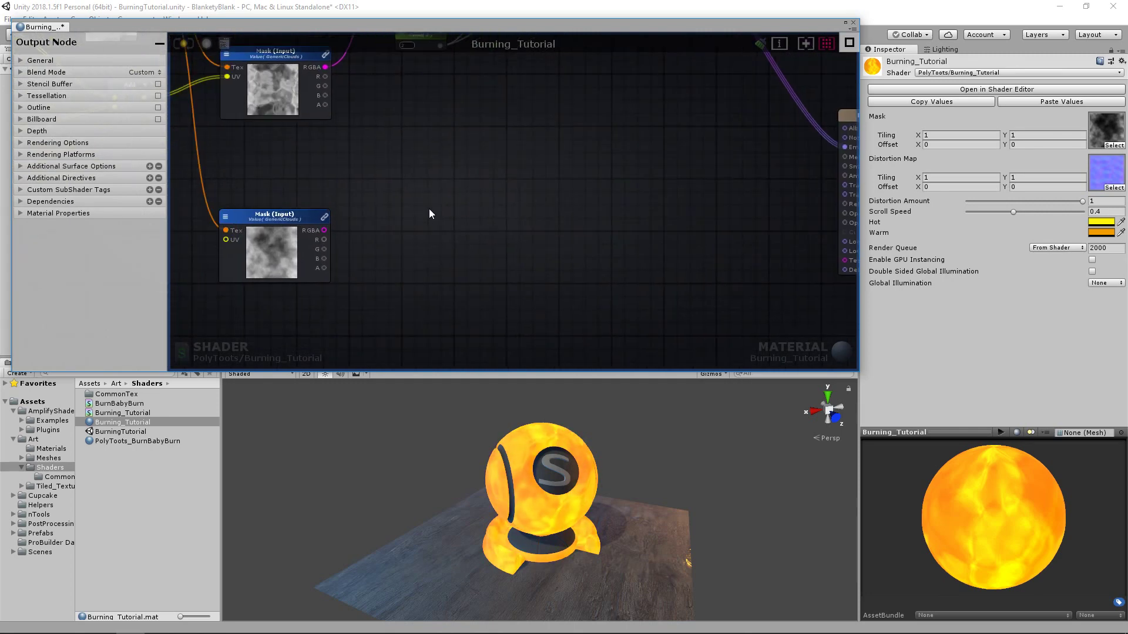
{"action": "middle_click_drag", "start_coordinate": [429, 209], "coordinate": [491, 206]}
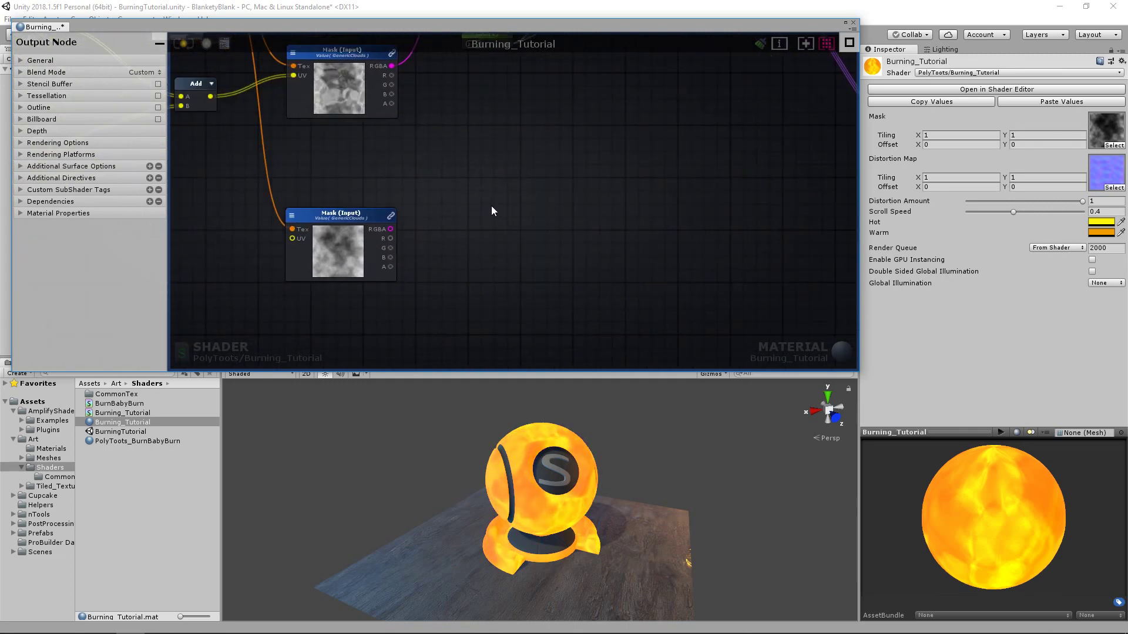
{"action": "right_click", "coordinate": [491, 207]}
{"action": "type", "text": "step"}
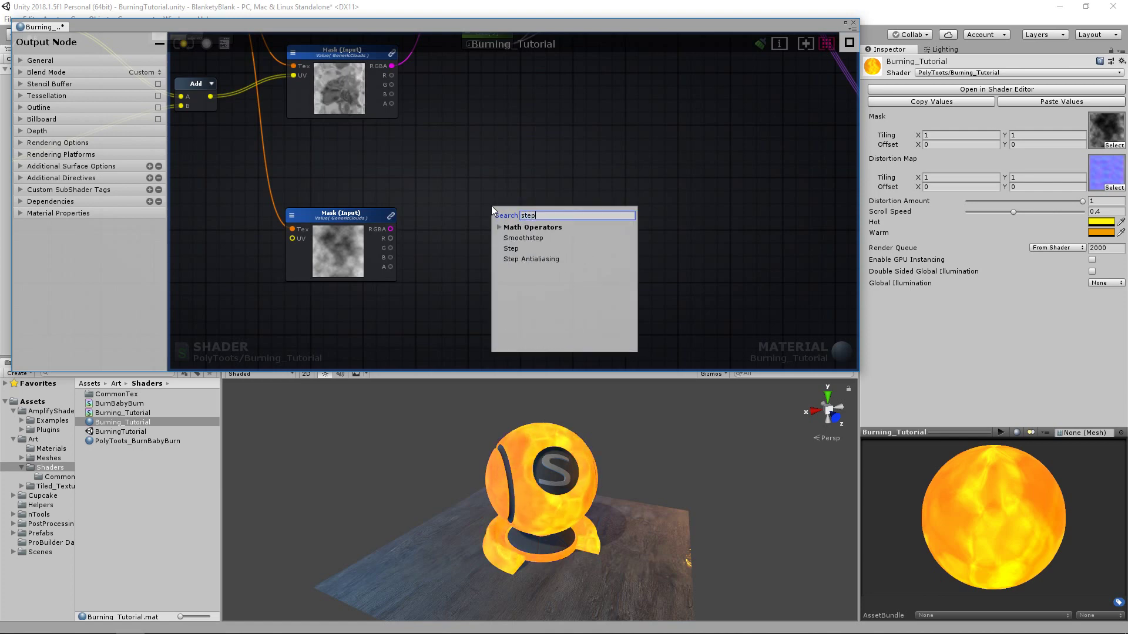
{"action": "left_click", "coordinate": [511, 249]}
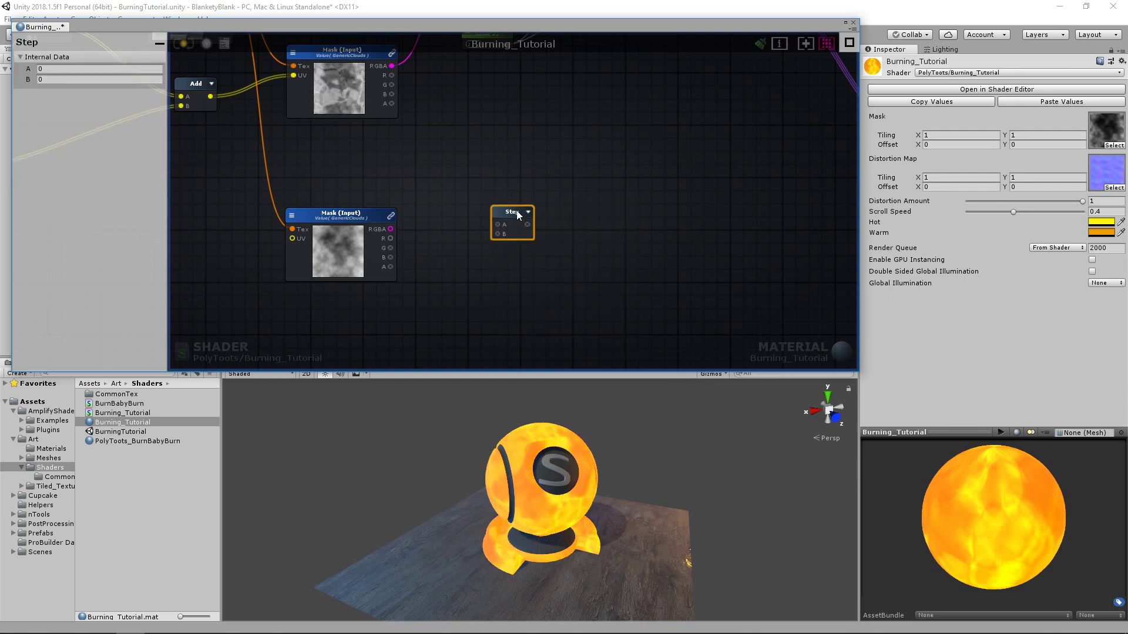
Step: Connect the lower Mask sample's R output to the Step node's A input and show the Step node's preview
{"action": "left_click_drag", "start_coordinate": [391, 229], "coordinate": [498, 200]}
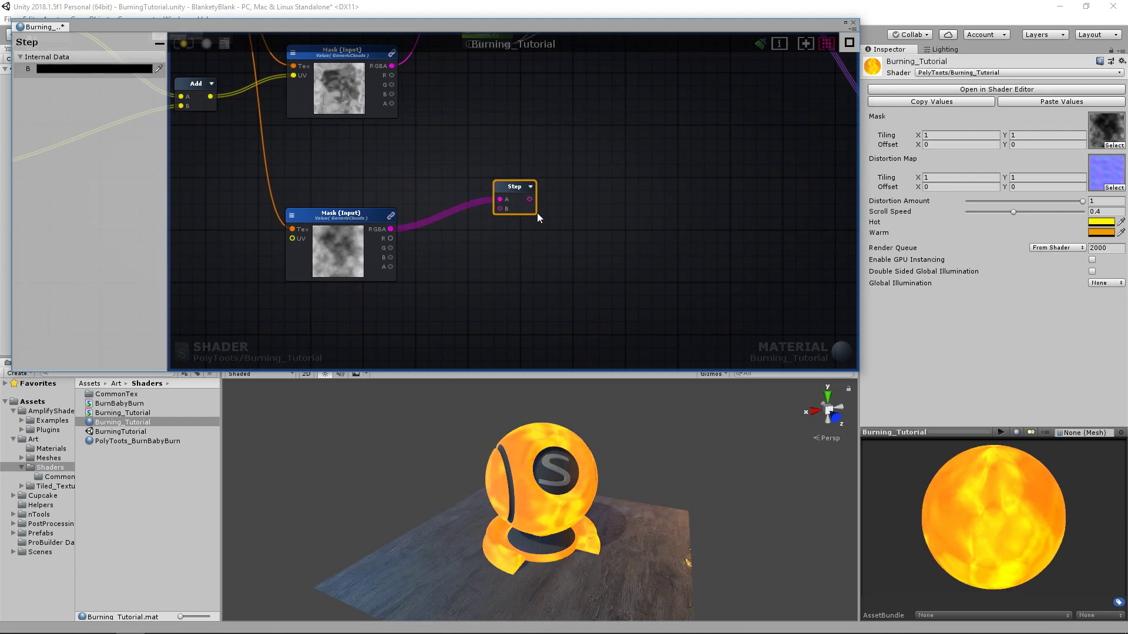
{"action": "left_click", "coordinate": [554, 276]}
{"action": "left_click_drag", "start_coordinate": [527, 194], "coordinate": [521, 202]}
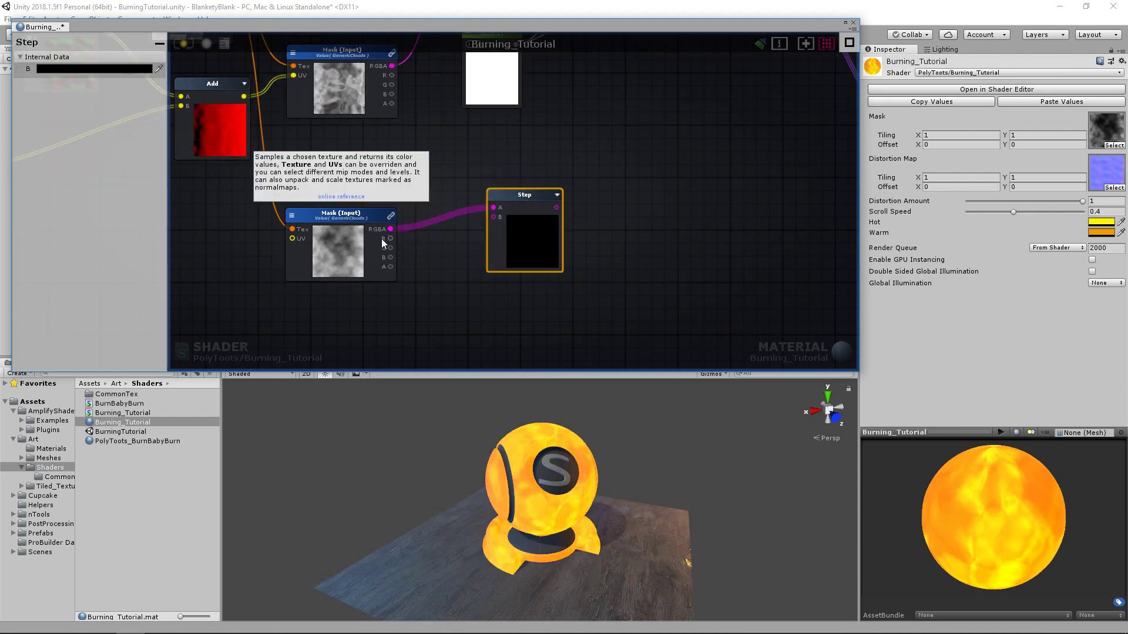
{"action": "left_click_drag", "start_coordinate": [390, 239], "coordinate": [493, 207]}
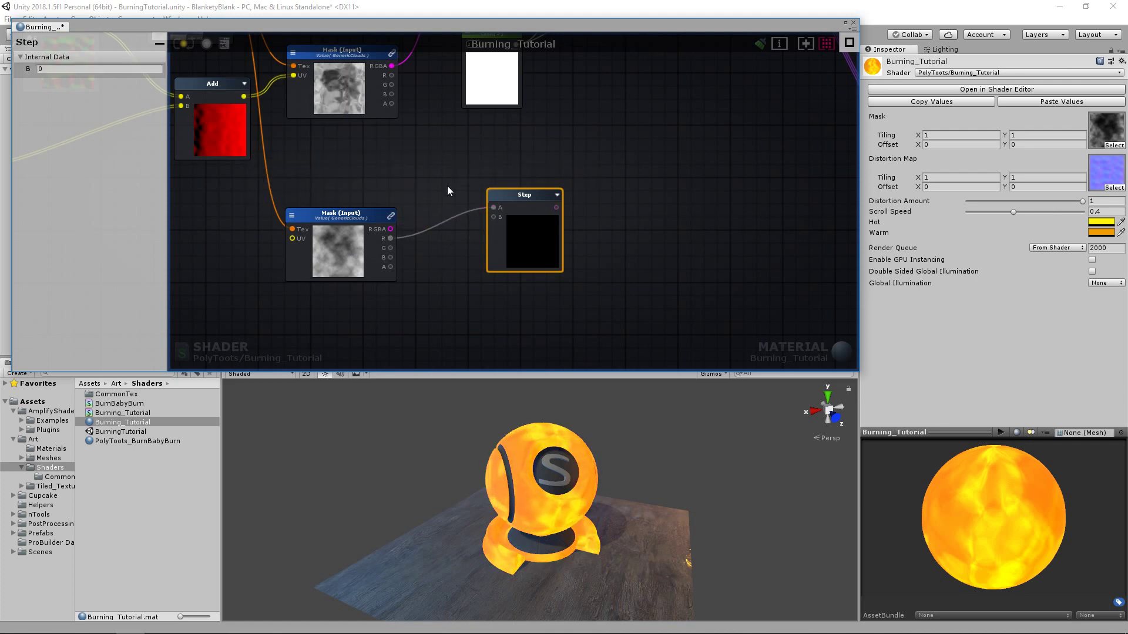
Step: Connect the upper Mask sample's R output to the Lerp node's Alpha input, replacing the RGBA connection
{"action": "middle_click_drag", "start_coordinate": [408, 101], "coordinate": [463, 269]}
{"action": "left_click_drag", "start_coordinate": [449, 242], "coordinate": [512, 111]}
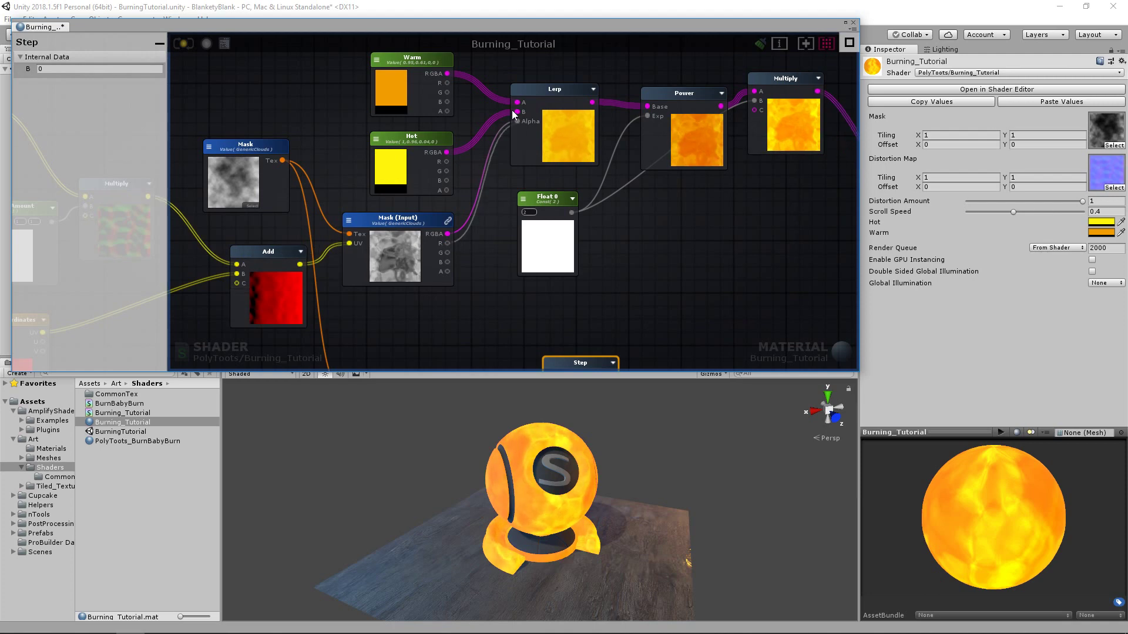
{"action": "key", "text": "ctrl+z"}
{"action": "left_click_drag", "start_coordinate": [448, 242], "coordinate": [513, 122]}
{"action": "middle_click_drag", "start_coordinate": [604, 204], "coordinate": [603, 179]}
{"action": "middle_click_drag", "start_coordinate": [706, 165], "coordinate": [733, 153]}
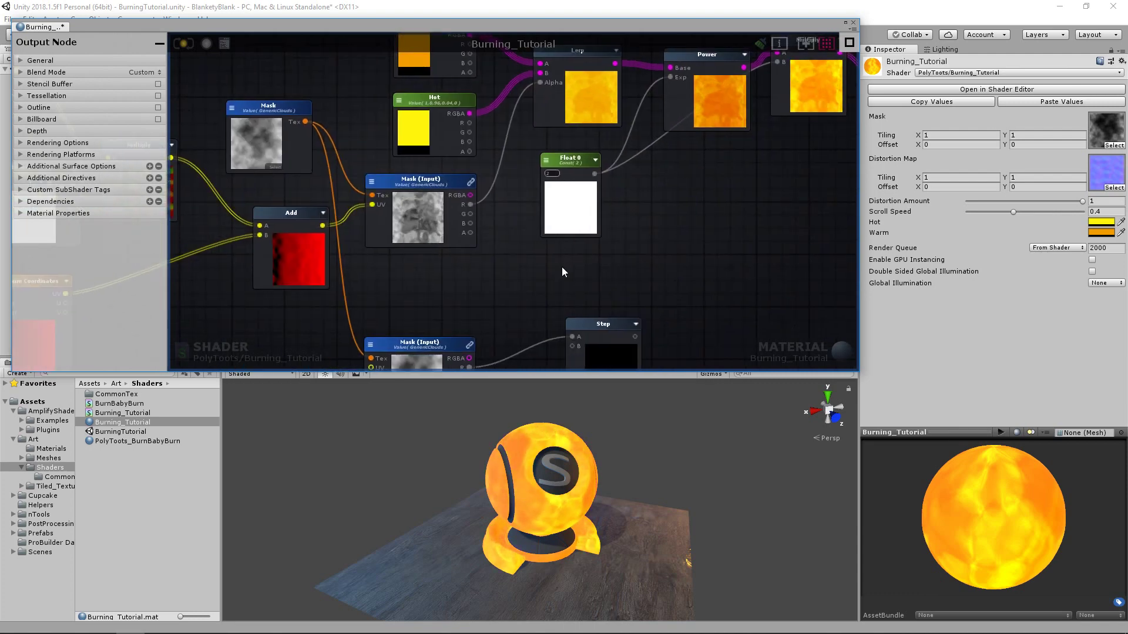
Step: Reposition the Step node and the lower Mask sample slightly in the graph
{"action": "middle_click_drag", "start_coordinate": [561, 268], "coordinate": [565, 163]}
{"action": "left_click_drag", "start_coordinate": [592, 221], "coordinate": [582, 221]}
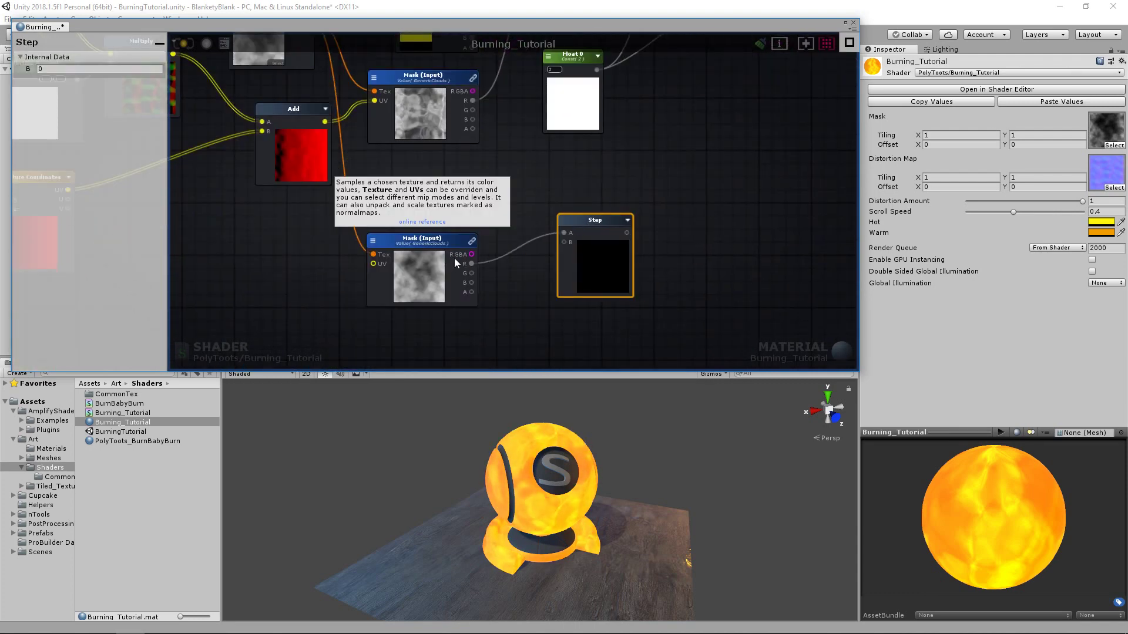
{"action": "left_click_drag", "start_coordinate": [451, 254], "coordinate": [458, 242]}
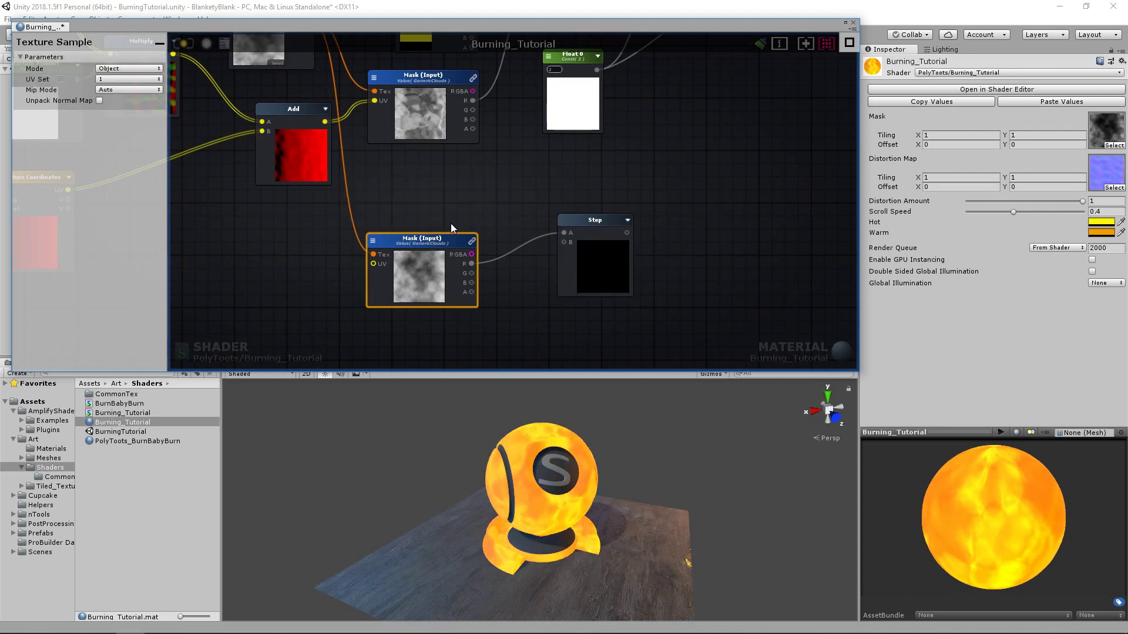
{"action": "left_click_drag", "start_coordinate": [597, 215], "coordinate": [608, 206]}
{"action": "middle_click_drag", "start_coordinate": [560, 249], "coordinate": [559, 187]}
{"action": "left_click", "coordinate": [522, 259]}
Step: Set the Step node's internal B value to 0.2
{"action": "left_click_drag", "start_coordinate": [595, 148], "coordinate": [587, 147]}
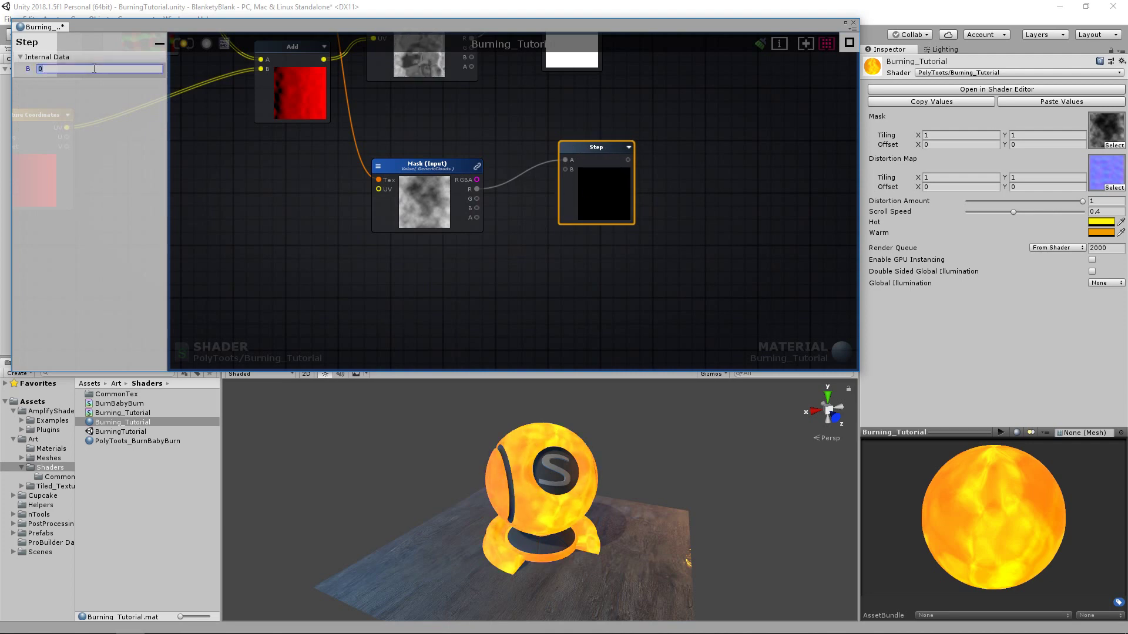
{"action": "type", "text": "1"}
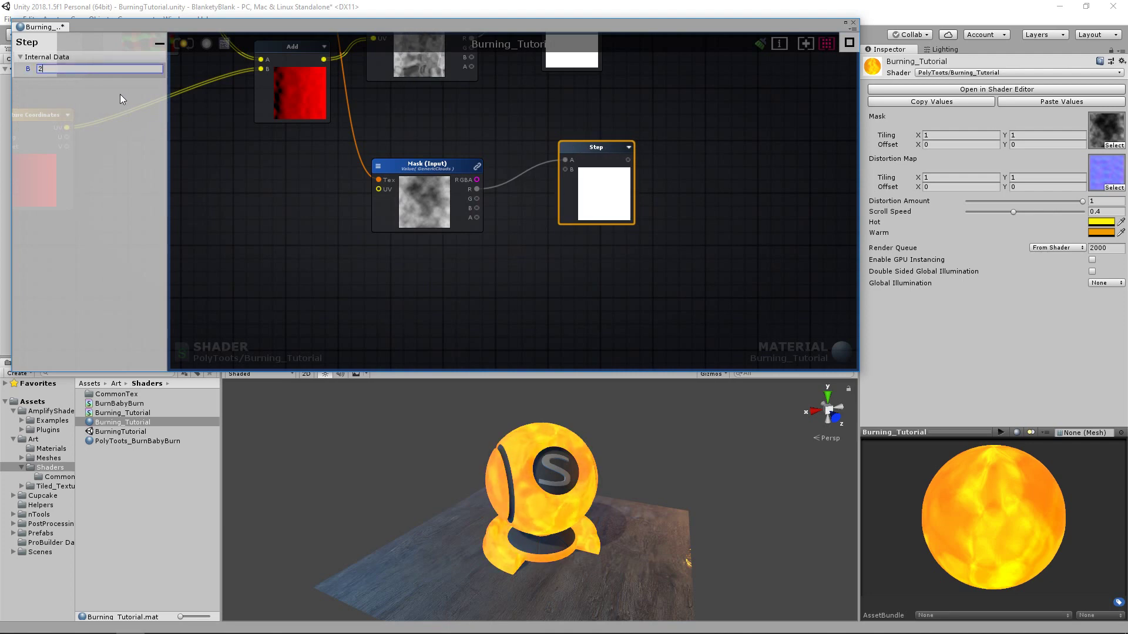
{"action": "type", "text": ".2"}
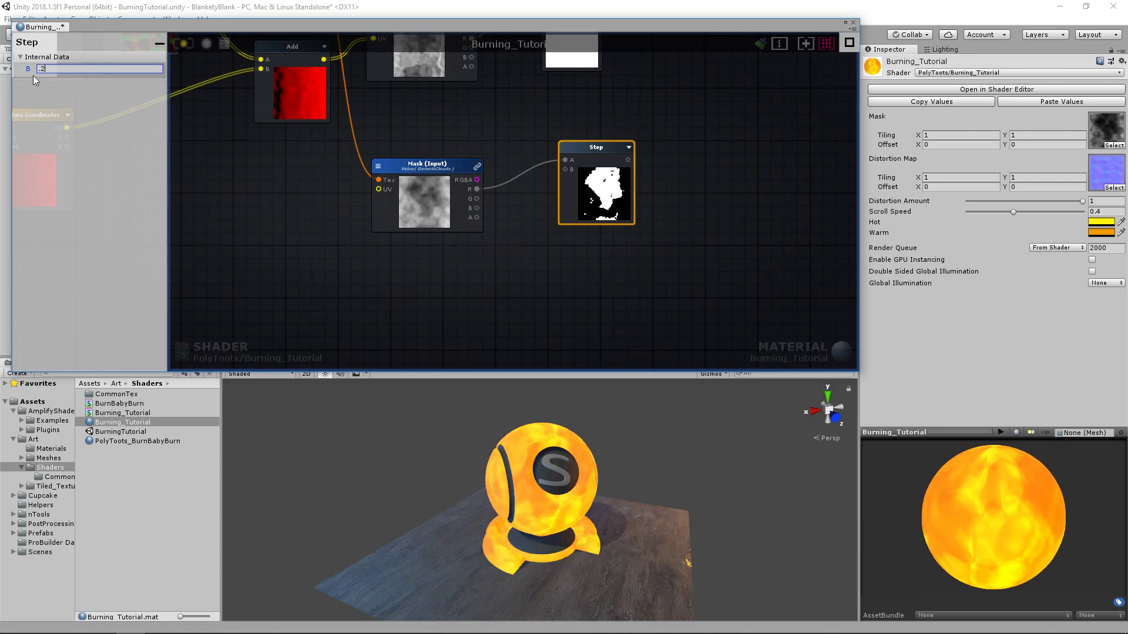
{"action": "left_click", "coordinate": [405, 283]}
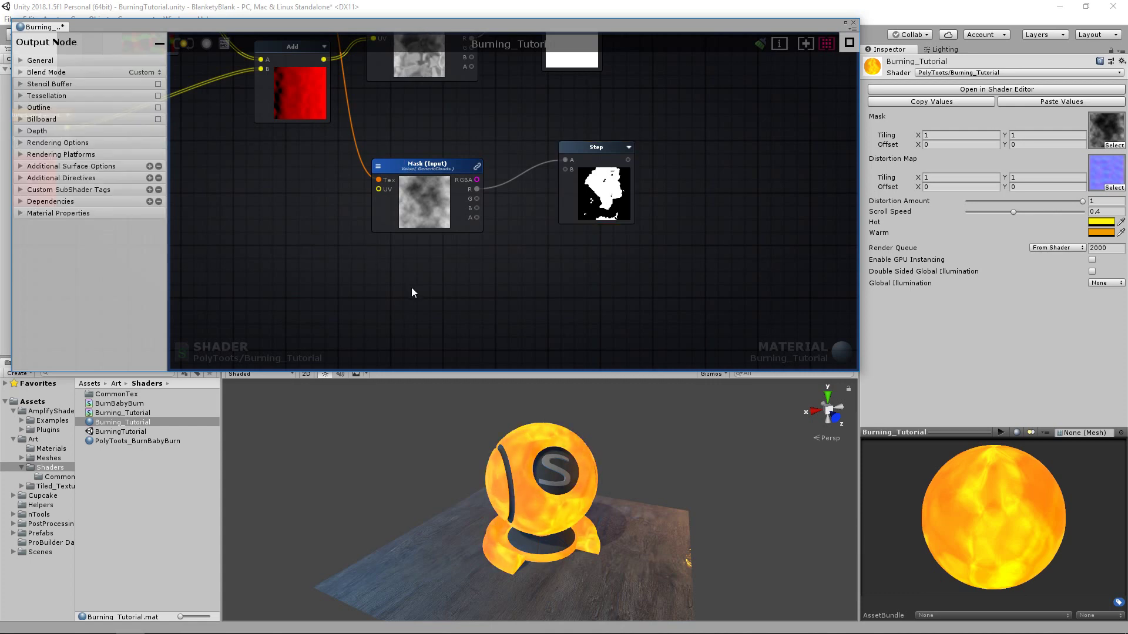
Step: Add a Float node below the lower Mask sample with a maximum of 1 and connect its output to the Step node's B input
{"action": "left_click", "coordinate": [411, 287]}
{"action": "left_click", "coordinate": [96, 112]}
{"action": "type", "text": "1"}
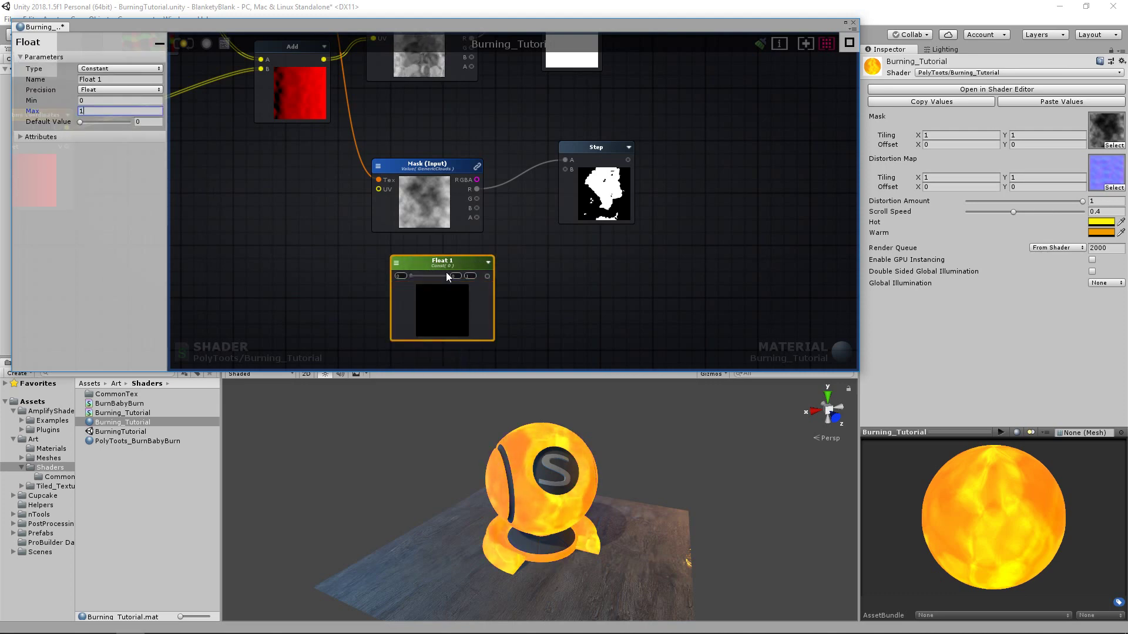
{"action": "left_click_drag", "start_coordinate": [467, 260], "coordinate": [566, 169]}
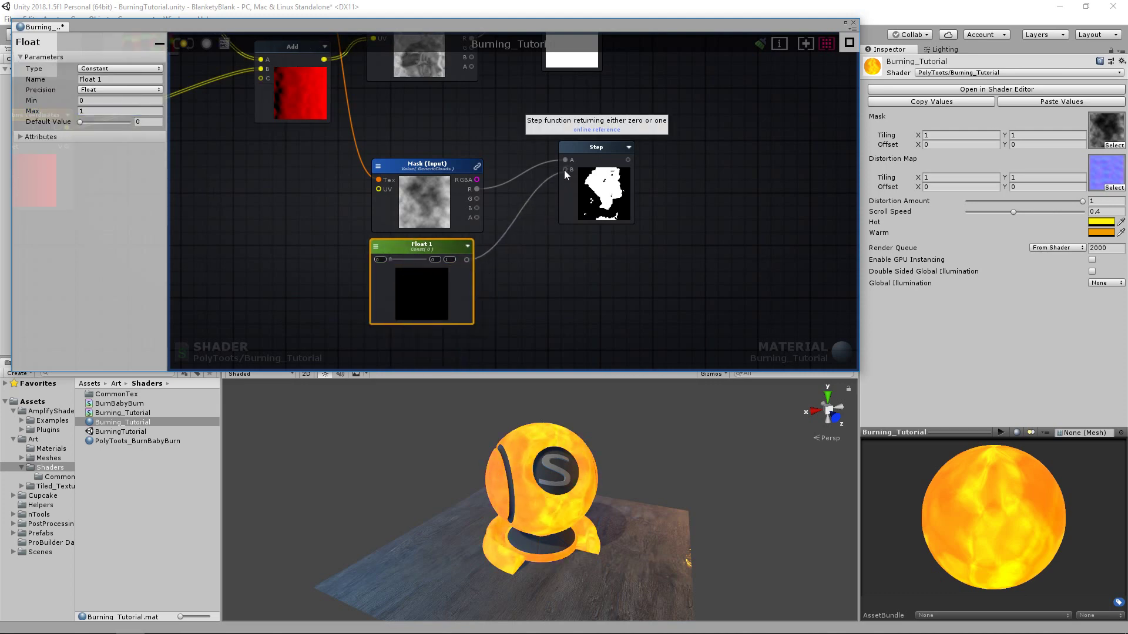
Step: Set the new Float node's default value to about 0.187 and nudge the lower Mask sample and Step nodes closer into line
{"action": "mouse_move", "coordinate": [391, 259]}
{"action": "left_mouse_down"}
{"action": "mouse_move", "coordinate": [414, 259]}
{"action": "mouse_move", "coordinate": [397, 259]}
{"action": "left_mouse_up"}
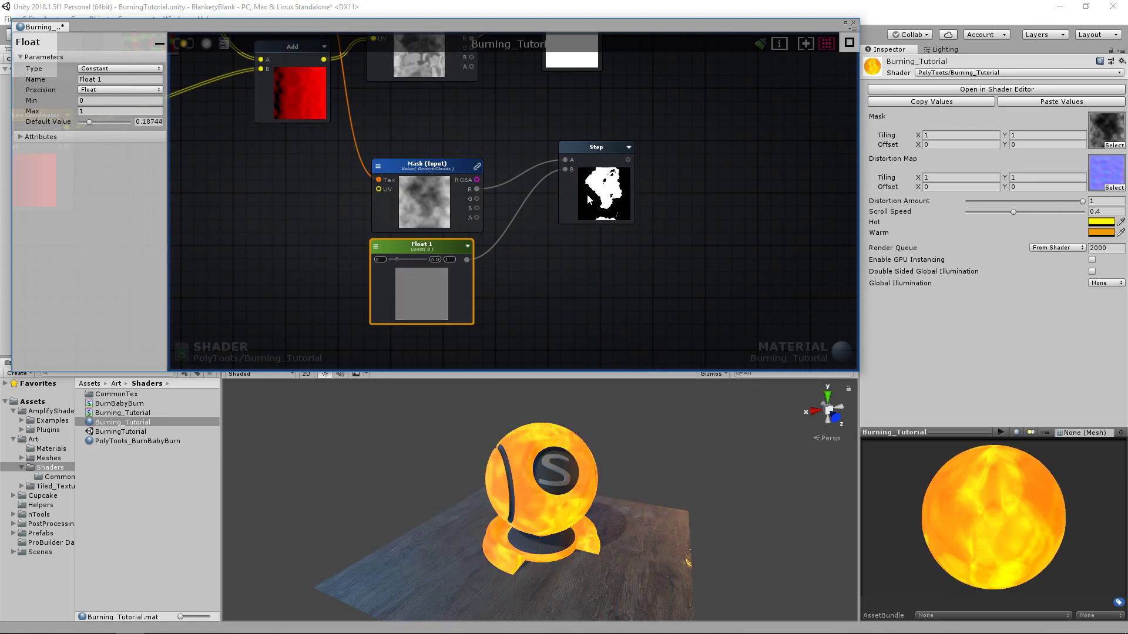
{"action": "left_click_drag", "start_coordinate": [429, 169], "coordinate": [431, 163]}
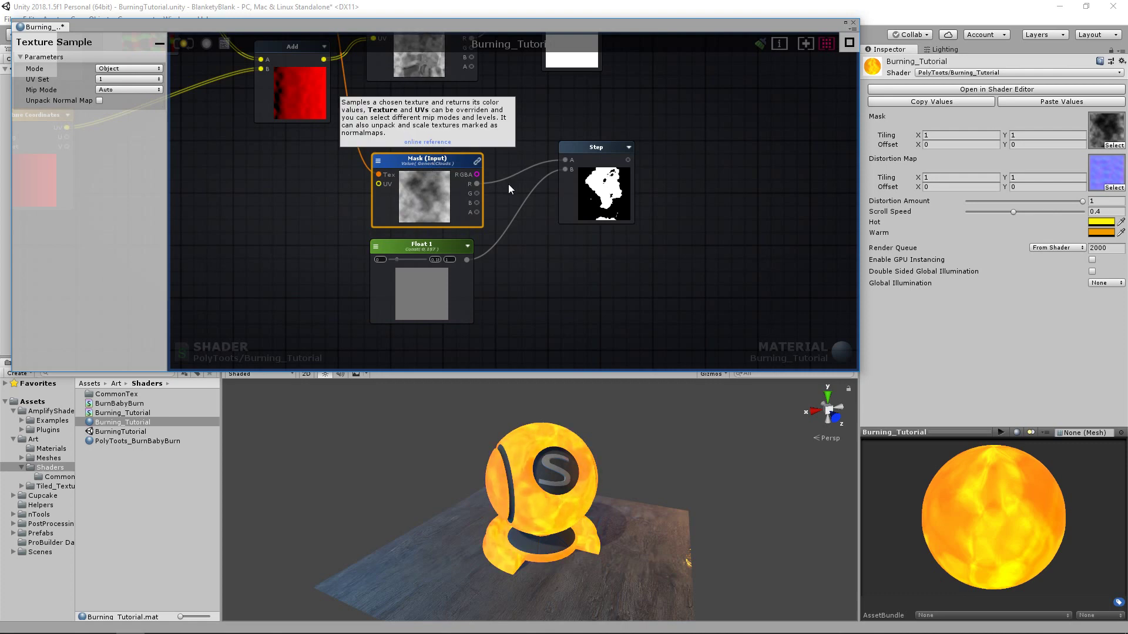
{"action": "left_click_drag", "start_coordinate": [588, 154], "coordinate": [587, 158]}
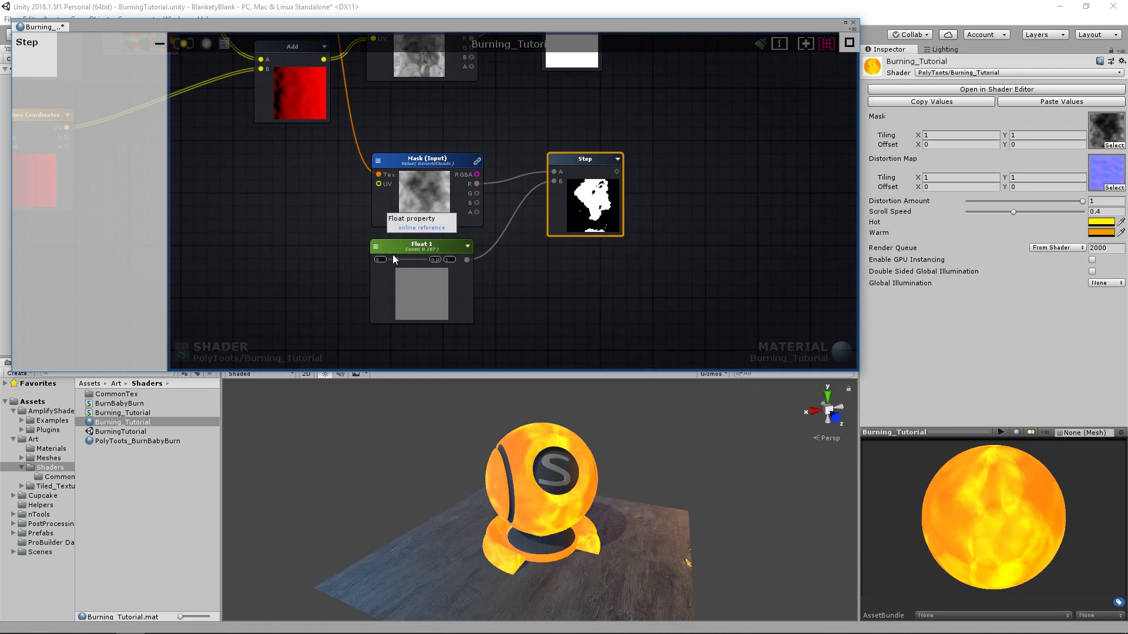
{"action": "mouse_move", "coordinate": [397, 260]}
{"action": "left_mouse_down"}
{"action": "mouse_move", "coordinate": [421, 264]}
{"action": "mouse_move", "coordinate": [396, 263]}
{"action": "left_mouse_up"}
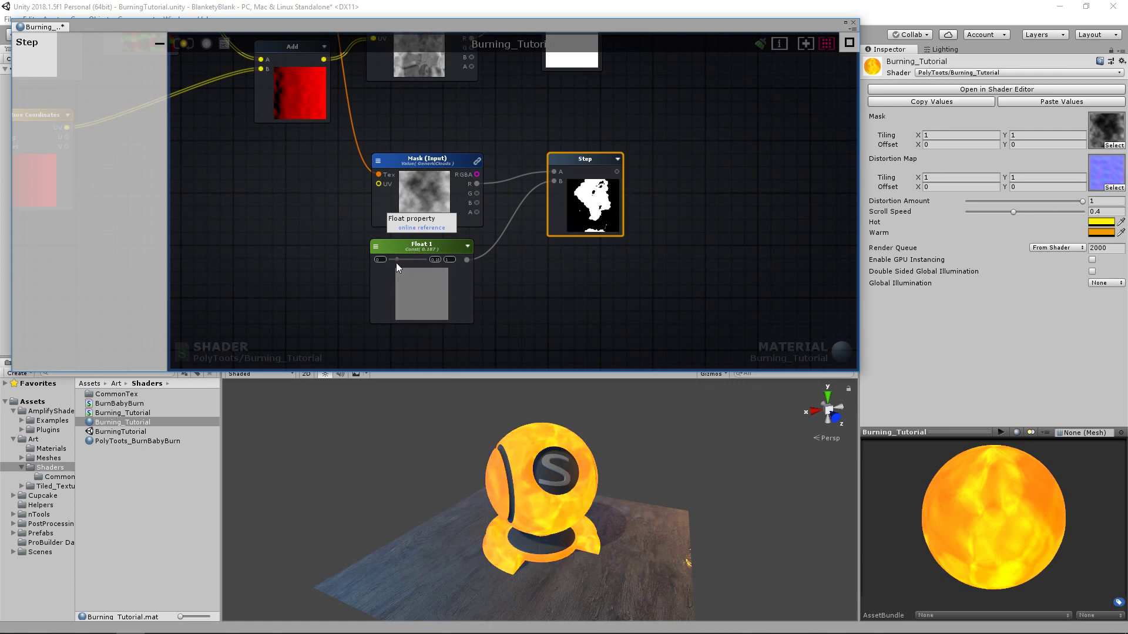
Step: Nudge the Step node, the lower Mask sample and the Float 1 node into a tidier, more compact arrangement
{"action": "left_click_drag", "start_coordinate": [588, 159], "coordinate": [571, 179]}
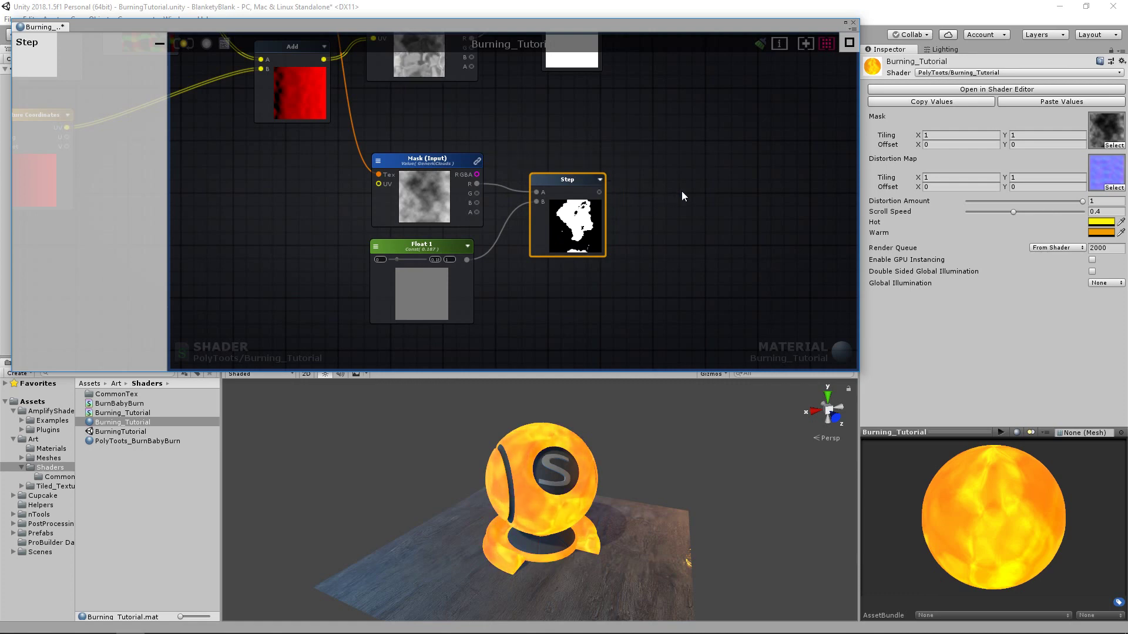
{"action": "middle_click_drag", "start_coordinate": [737, 197], "coordinate": [676, 223]}
{"action": "left_click", "coordinate": [675, 223]}
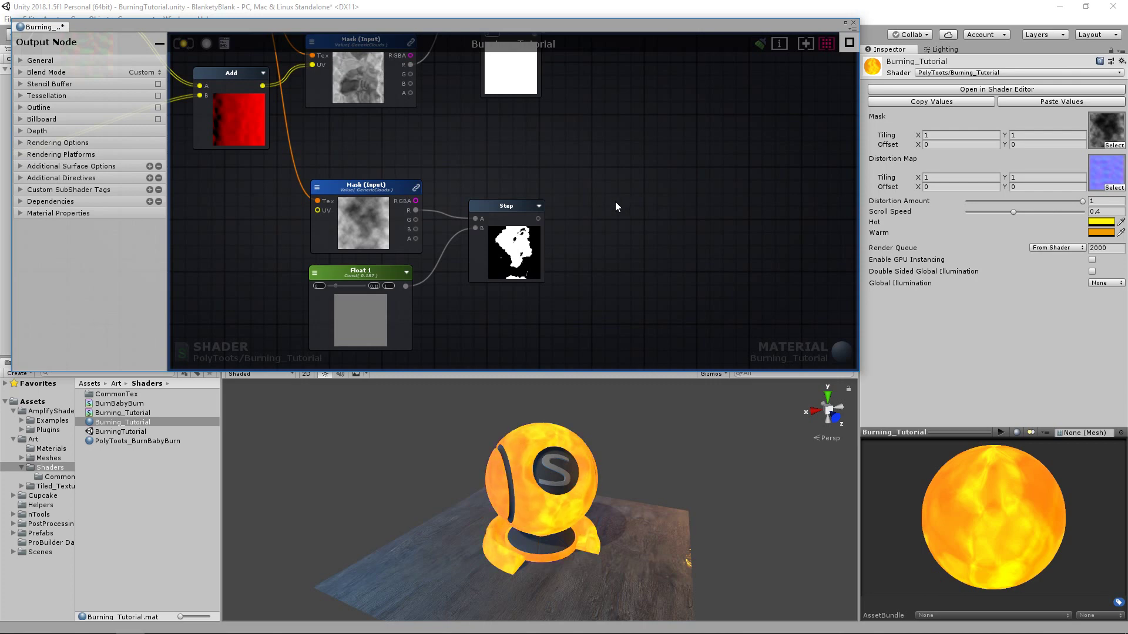
{"action": "left_click", "coordinate": [501, 232]}
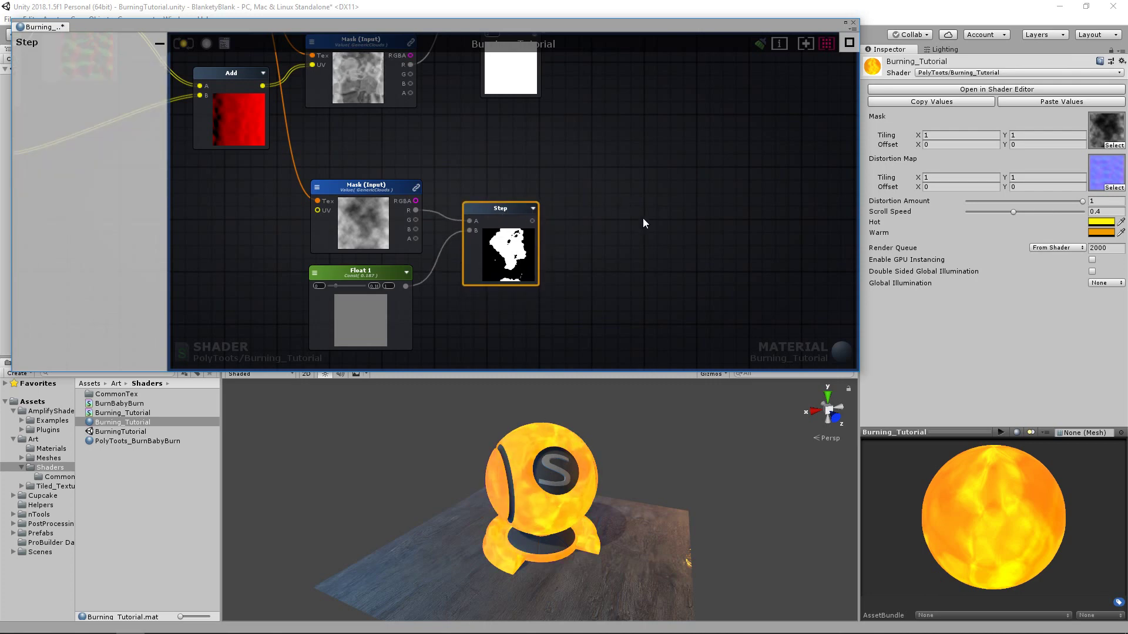
{"action": "right_click_drag", "start_coordinate": [643, 227], "coordinate": [649, 196]}
{"action": "left_click", "coordinate": [369, 155]}
{"action": "left_click", "coordinate": [504, 196]}
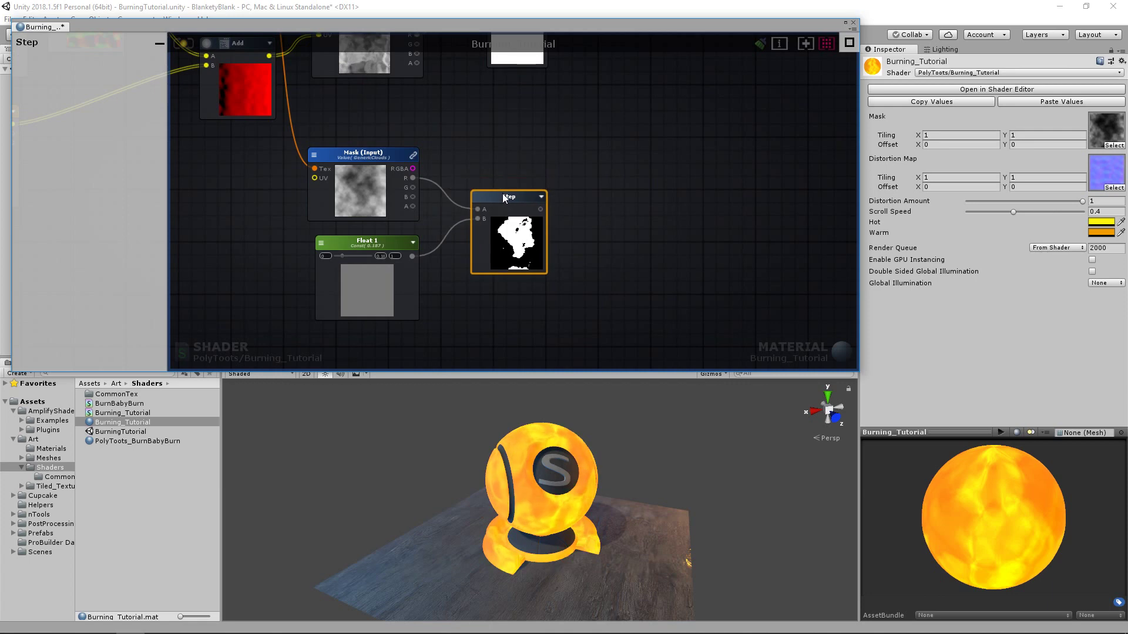
Step: Review the colour chain's final Multiply node and the output node's available inputs in relation to the Step mask
{"action": "right_click_drag", "start_coordinate": [646, 198], "coordinate": [519, 225]}
{"action": "scroll", "coordinate": [541, 209], "scroll_direction": "down", "scroll_amount": 1}
{"action": "right_click_drag", "start_coordinate": [549, 179], "coordinate": [555, 239]}
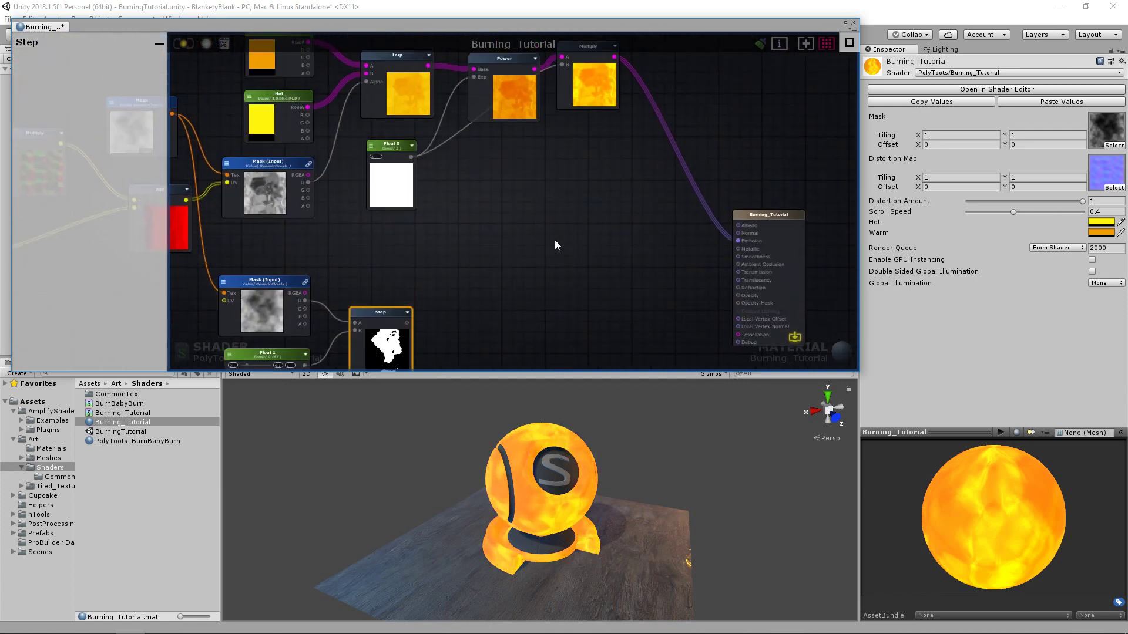
{"action": "left_click", "coordinate": [595, 103]}
{"action": "right_click_drag", "start_coordinate": [597, 109], "coordinate": [587, 85]}
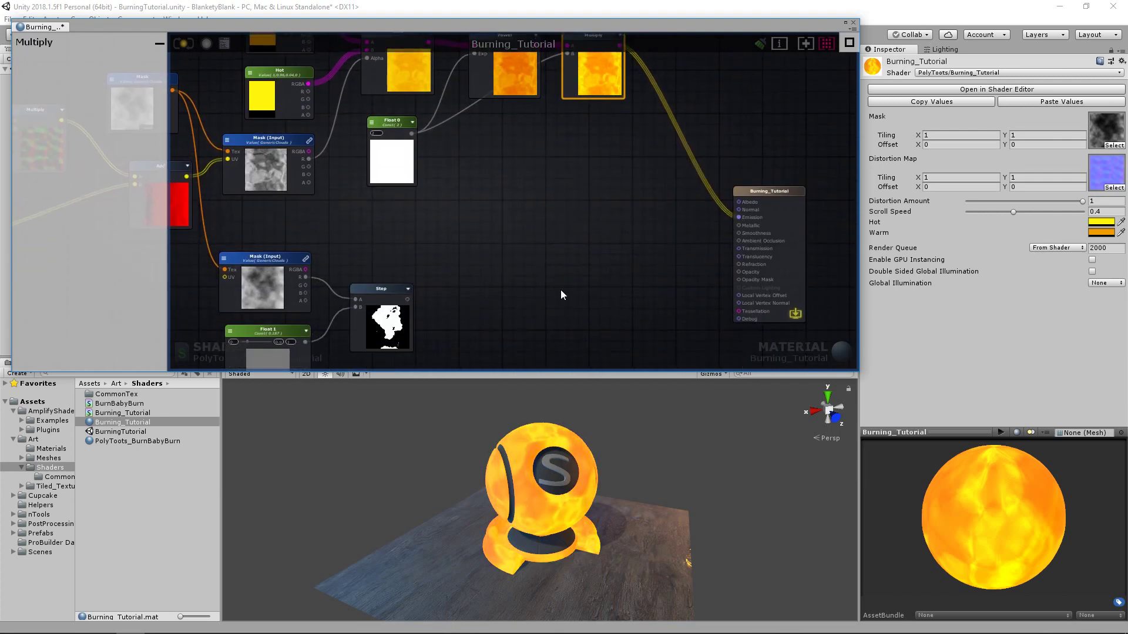
{"action": "right_click_drag", "start_coordinate": [560, 290], "coordinate": [576, 260]}
{"action": "left_click", "coordinate": [575, 260]}
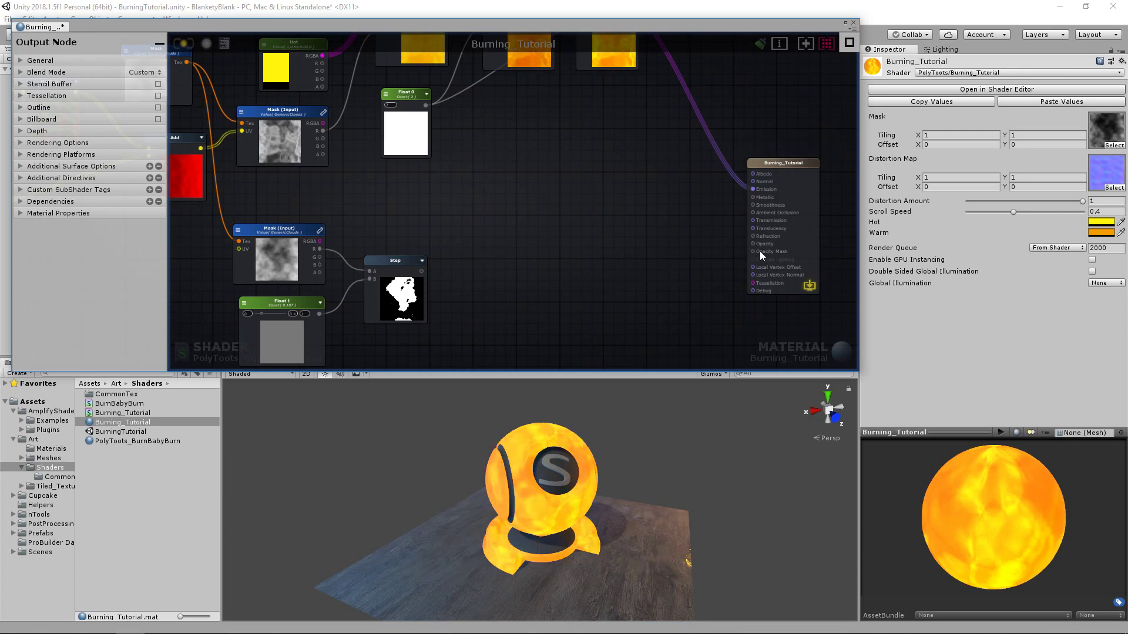
{"action": "middle_click_drag", "start_coordinate": [583, 209], "coordinate": [549, 235]}
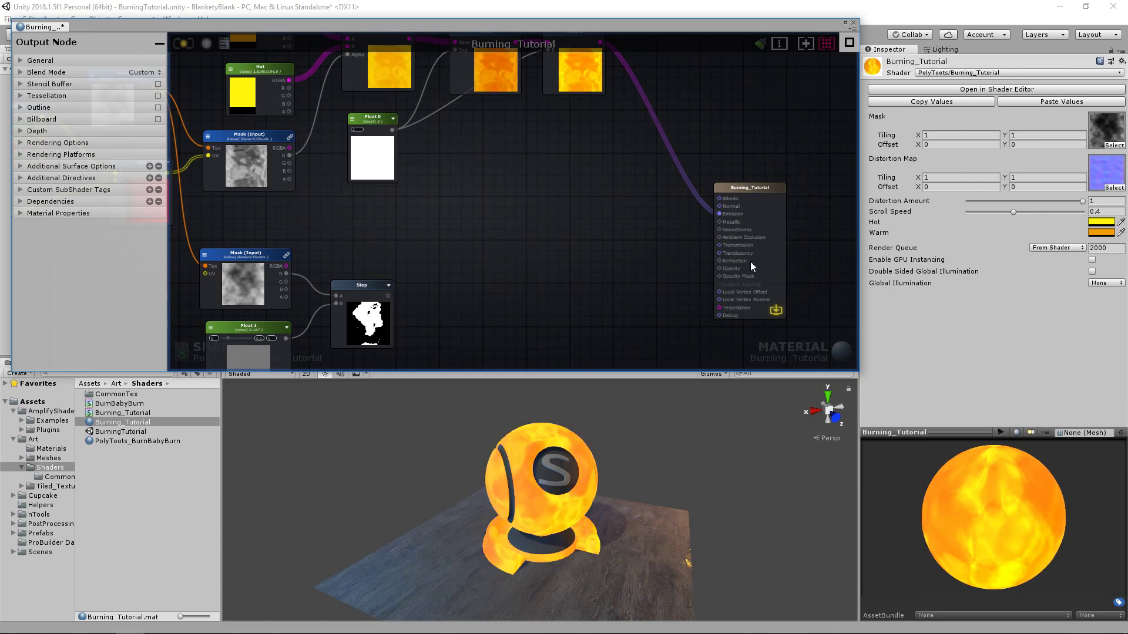
{"action": "middle_click_drag", "start_coordinate": [523, 254], "coordinate": [538, 252]}
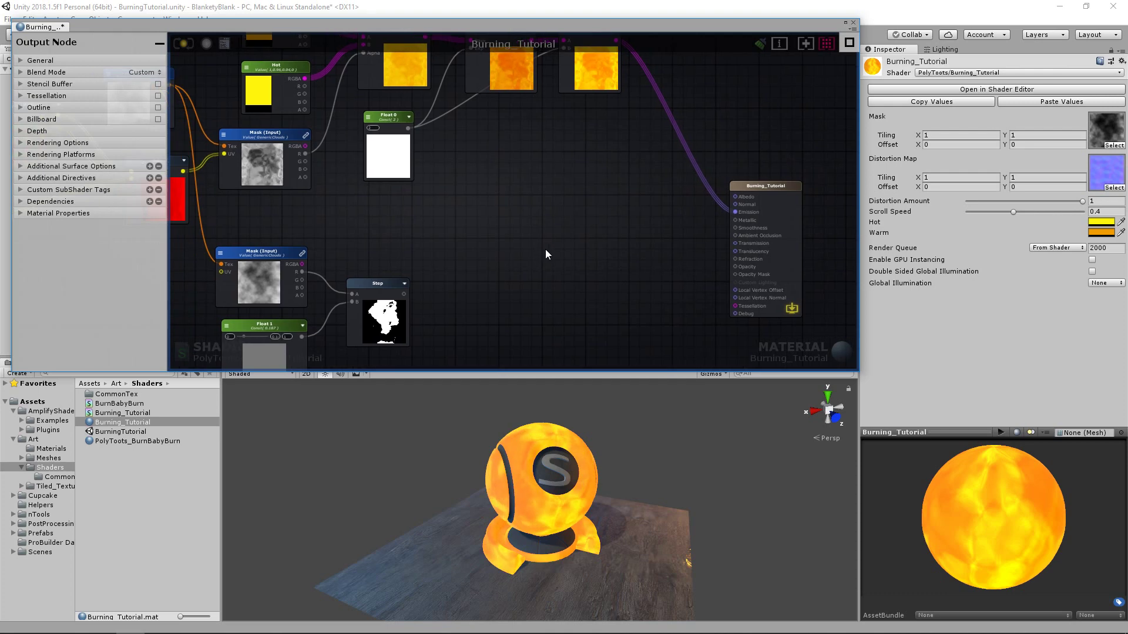
Step: Add a Multiply node before the output node, connecting the colour chain's final Multiply to A and the Step output to B
{"action": "key", "text": "m"}
{"action": "left_click", "coordinate": [627, 200]}
{"action": "left_click_drag", "start_coordinate": [639, 205], "coordinate": [639, 201]}
{"action": "middle_click_drag", "start_coordinate": [625, 140], "coordinate": [600, 179]}
{"action": "left_click_drag", "start_coordinate": [592, 79], "coordinate": [609, 251]}
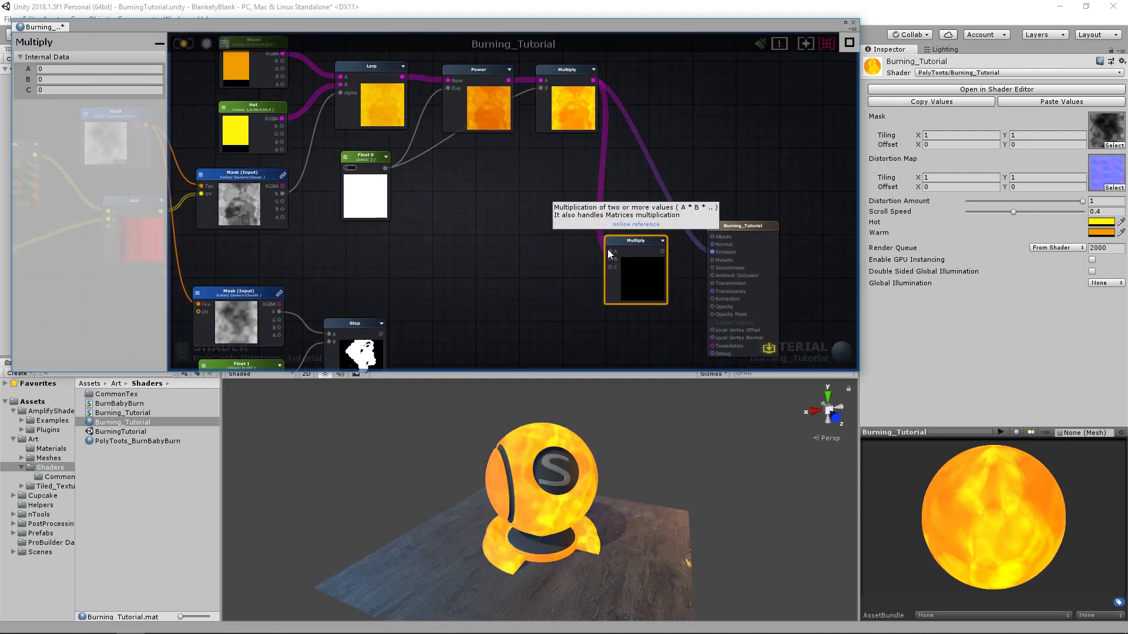
{"action": "middle_click_drag", "start_coordinate": [717, 104], "coordinate": [711, 79]}
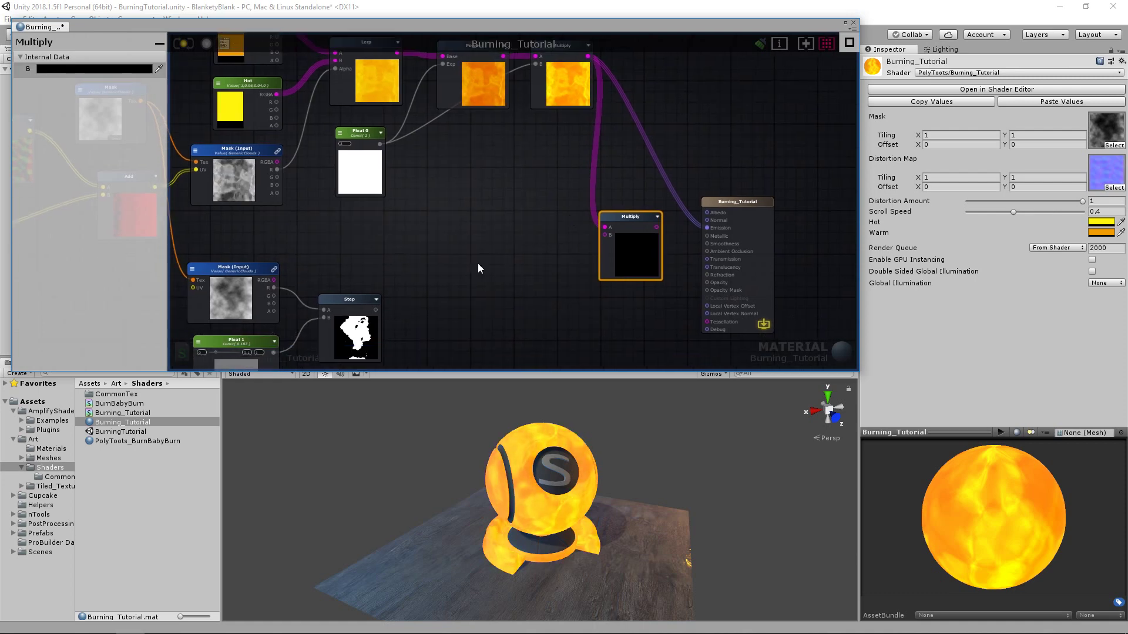
{"action": "left_click_drag", "start_coordinate": [376, 310], "coordinate": [607, 235]}
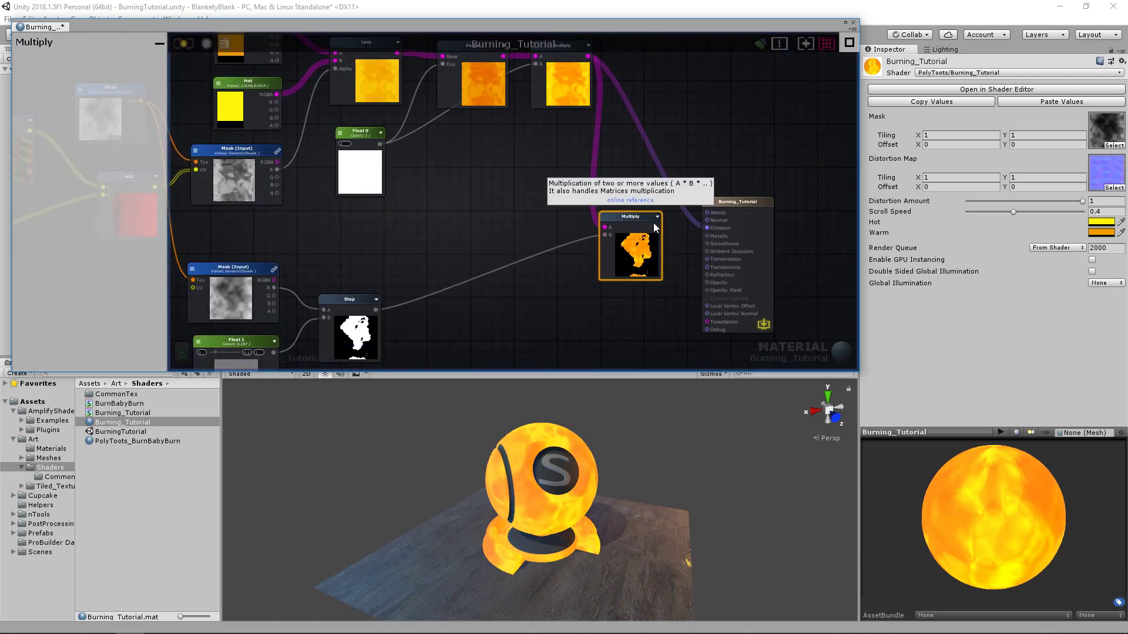
Step: Move the Step node slightly up and toward the new Multiply node
{"action": "middle_click_drag", "start_coordinate": [589, 264], "coordinate": [594, 224]}
{"action": "scroll", "coordinate": [646, 184], "scroll_direction": "up", "scroll_amount": 2}
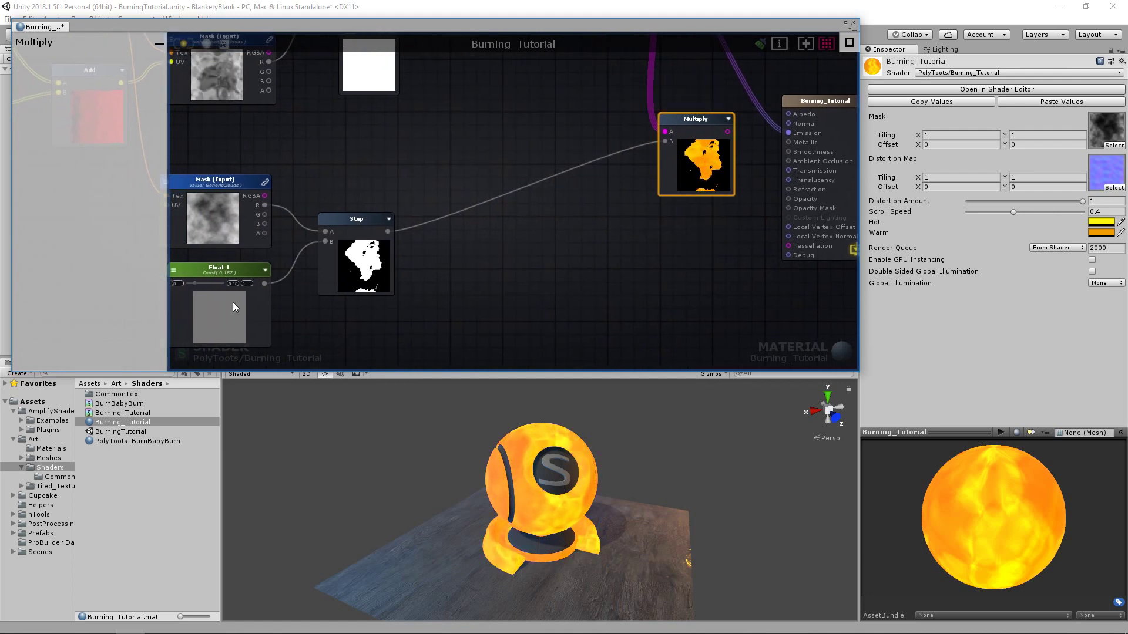
{"action": "middle_click_drag", "start_coordinate": [592, 127], "coordinate": [569, 209]}
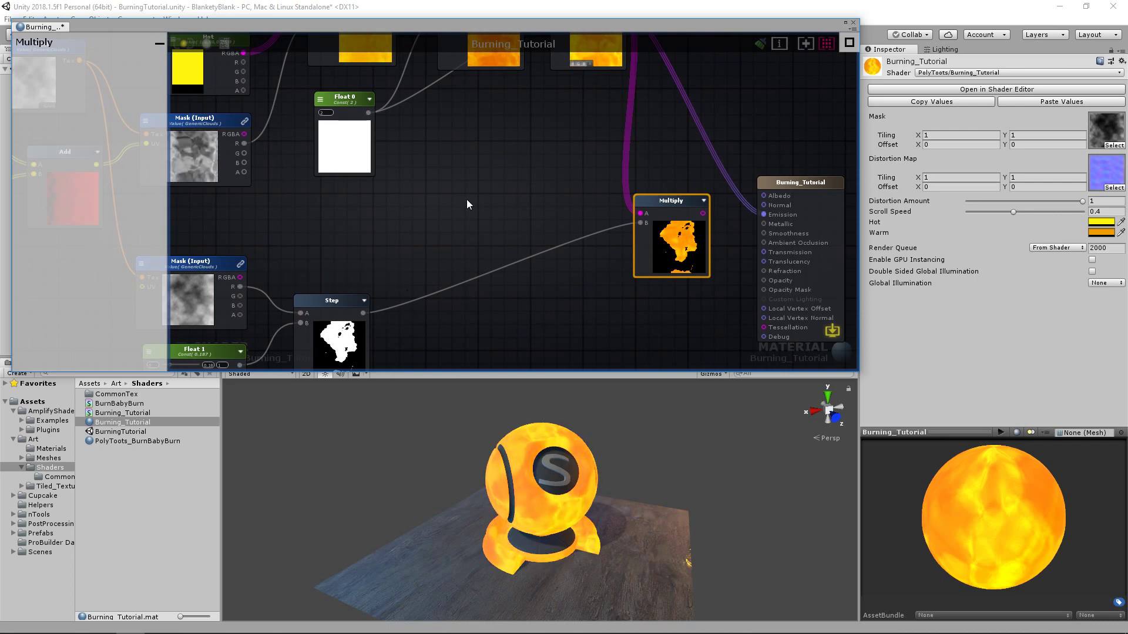
{"action": "left_click_drag", "start_coordinate": [352, 343], "coordinate": [369, 332]}
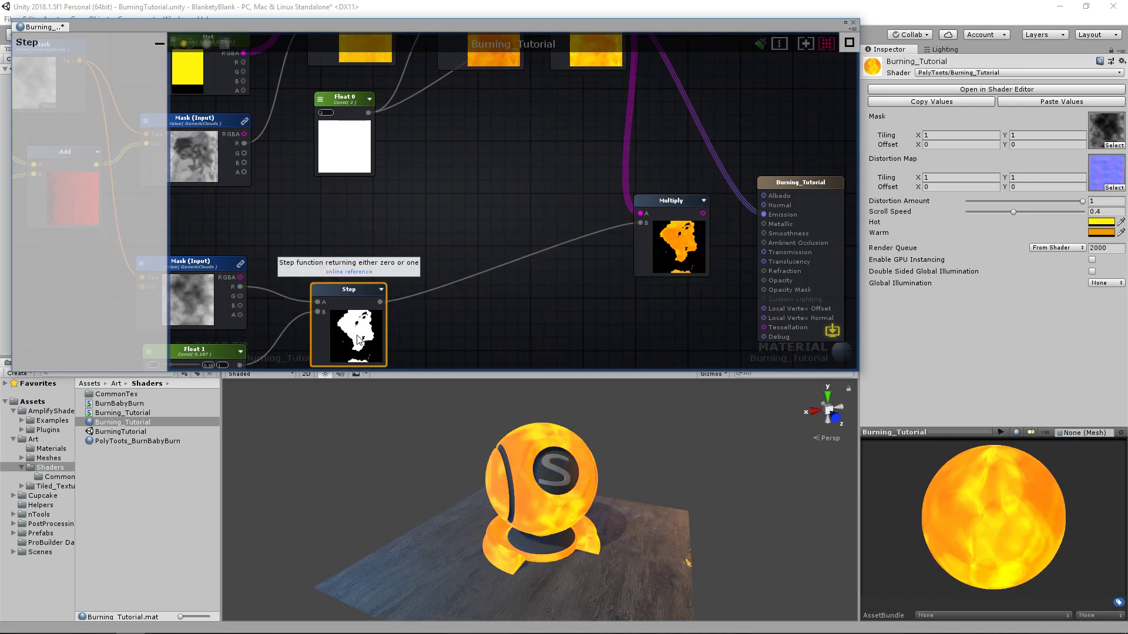
Step: Set the Step threshold Float's value to about 0.167, name it Burn, and change its type to Property
{"action": "middle_click_drag", "start_coordinate": [494, 309], "coordinate": [541, 256]}
{"action": "left_click_drag", "start_coordinate": [224, 311], "coordinate": [217, 312]}
{"action": "left_click", "coordinate": [216, 301]}
{"action": "left_click", "coordinate": [118, 79]}
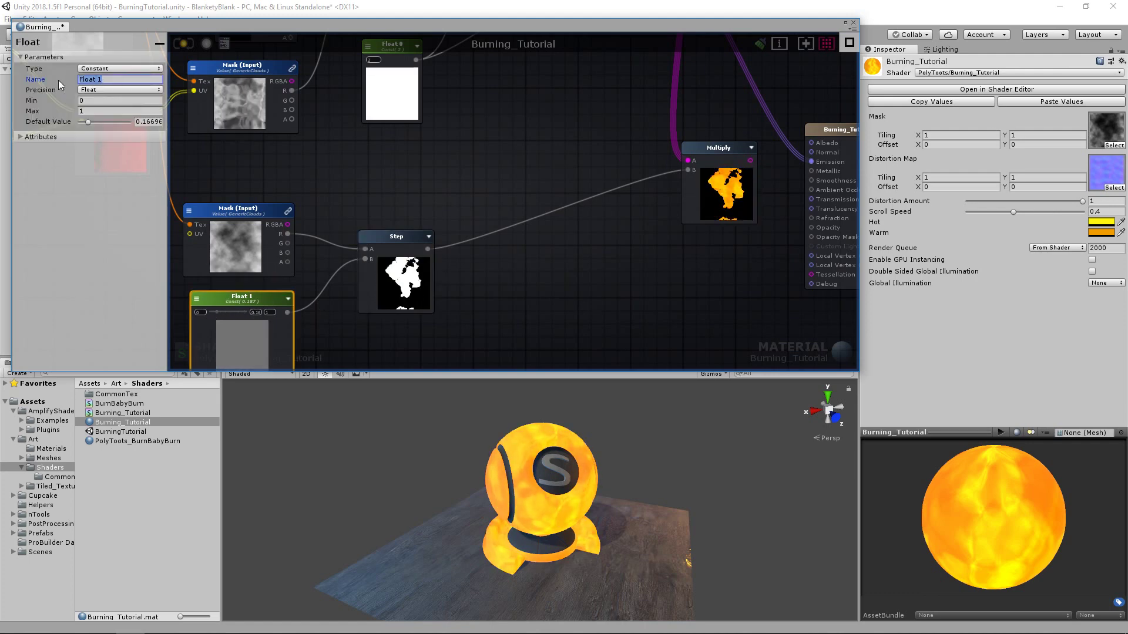
{"action": "type", "text": "Burn"}
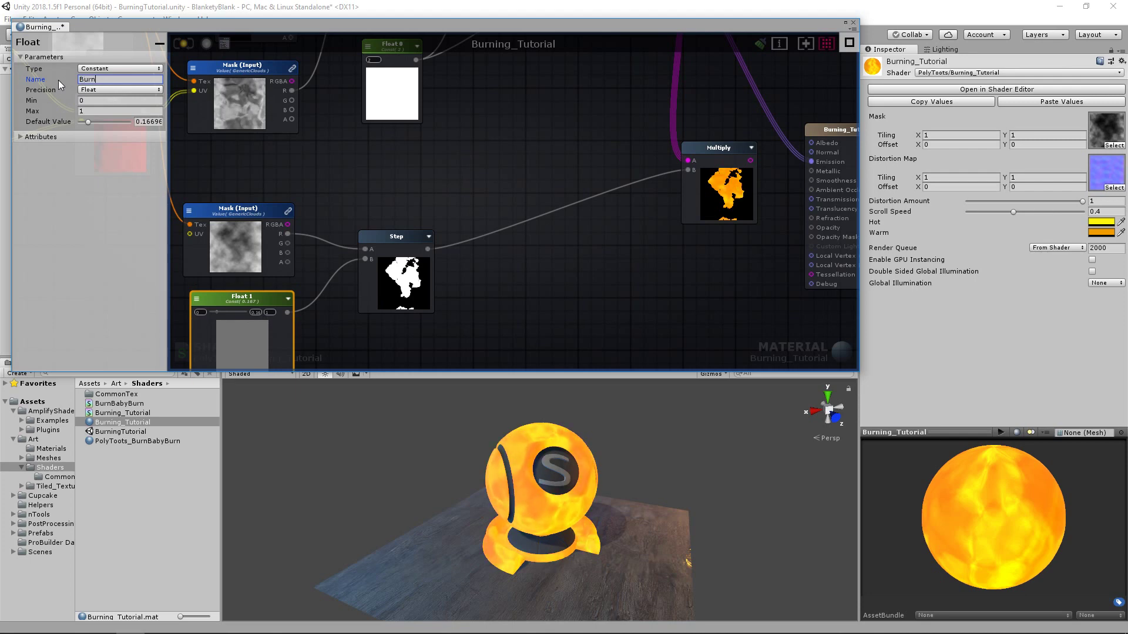
{"action": "left_click", "coordinate": [94, 68]}
{"action": "left_click", "coordinate": [108, 93]}
Step: Connect the new Multiply node's output to the output node's Emission input and update the shader
{"action": "middle_click_drag", "start_coordinate": [562, 176], "coordinate": [411, 222]}
{"action": "left_click_drag", "start_coordinate": [645, 206], "coordinate": [655, 206]}
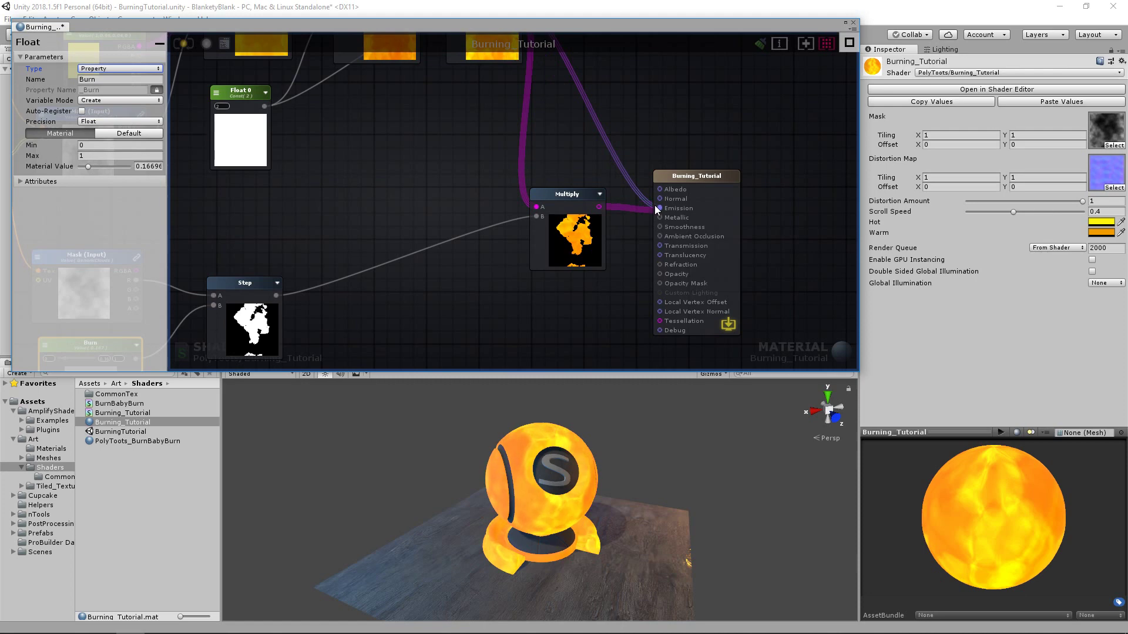
{"action": "left_click", "coordinate": [188, 45]}
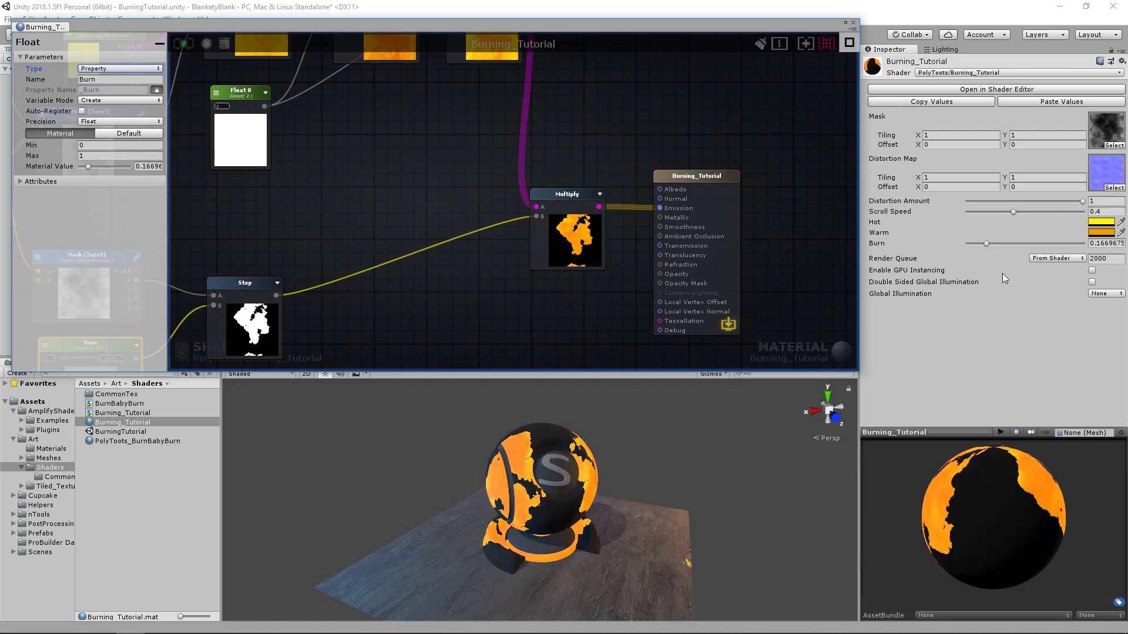
{"action": "scroll", "coordinate": [676, 434], "scroll_direction": "up", "scroll_amount": 2}
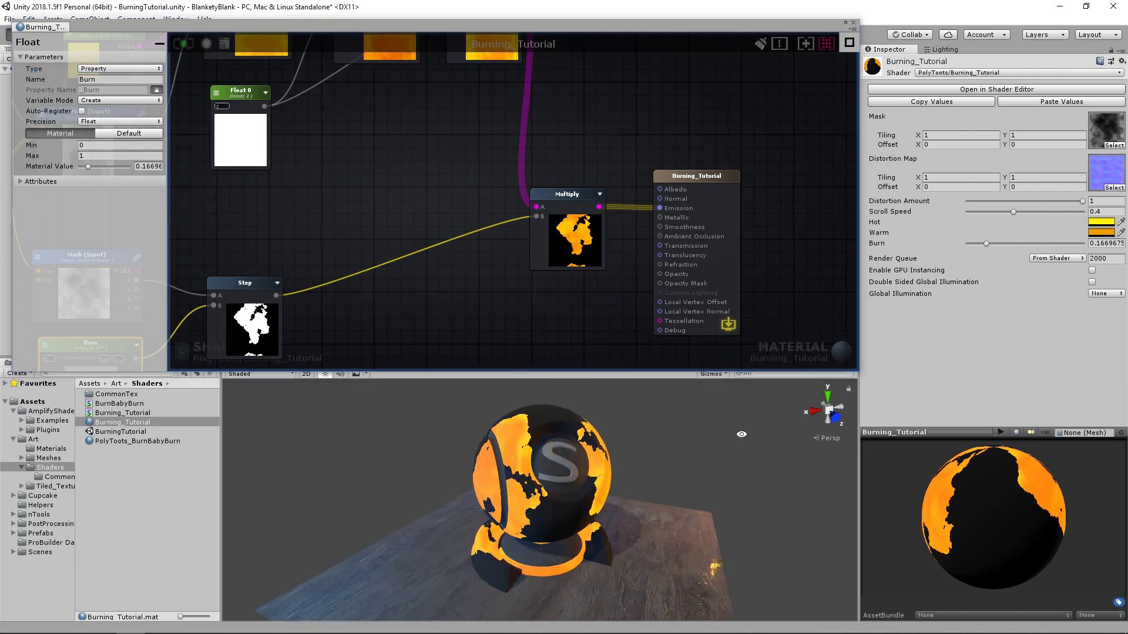
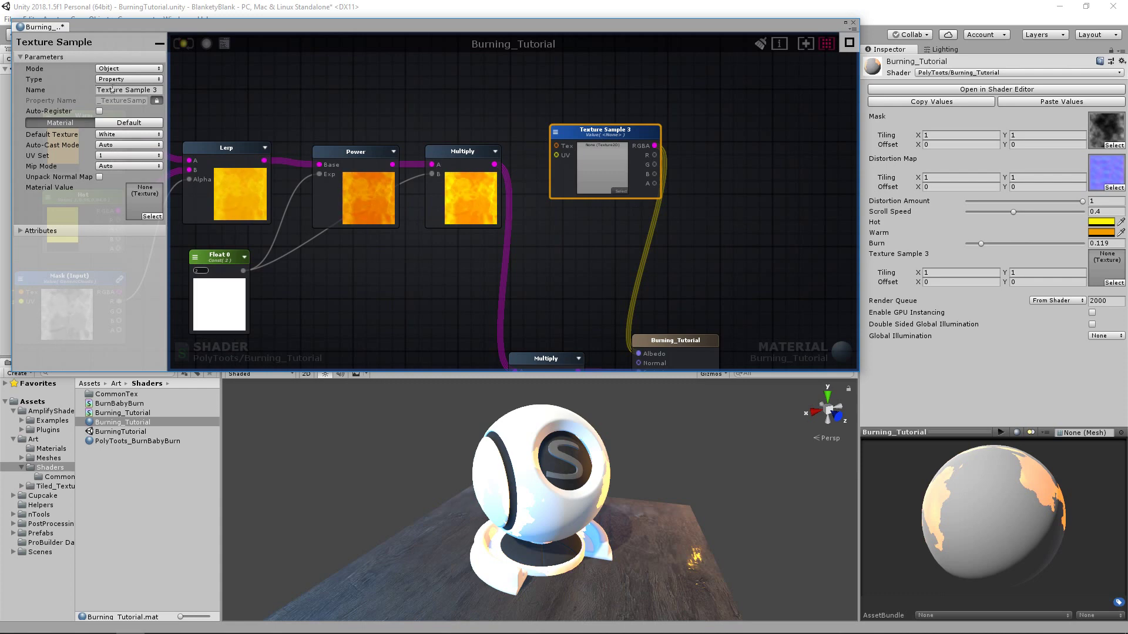
Step: Rename the Texture Sample 3 node to Albedo and update the shader
{"action": "double_click", "coordinate": [112, 89]}
{"action": "key", "text": "ctrl+a"}
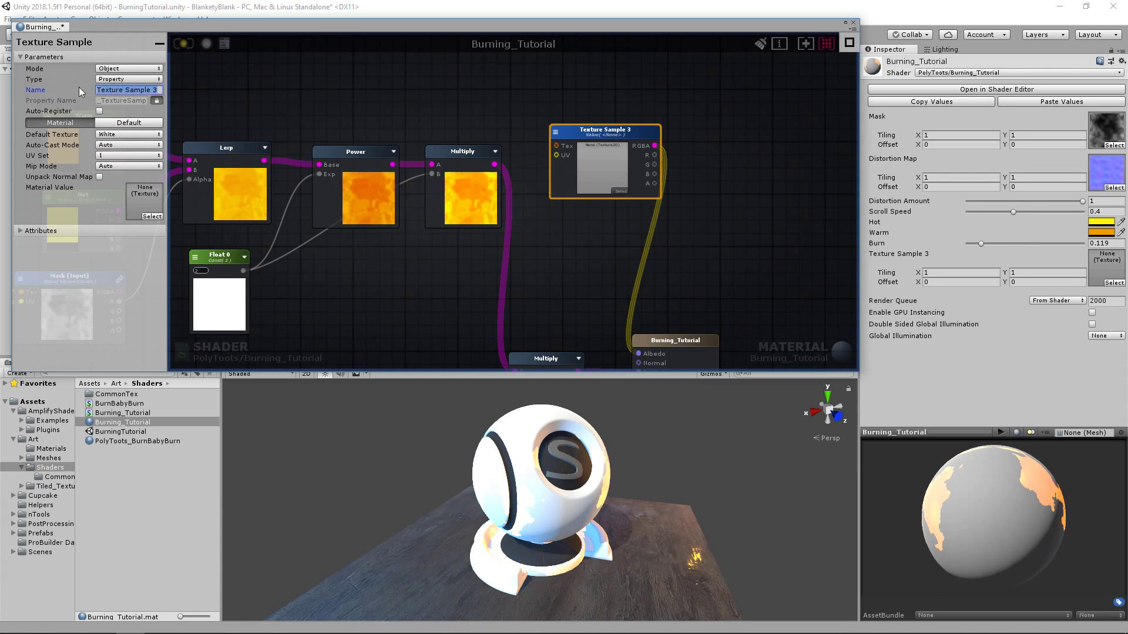
{"action": "type", "text": "Albedo"}
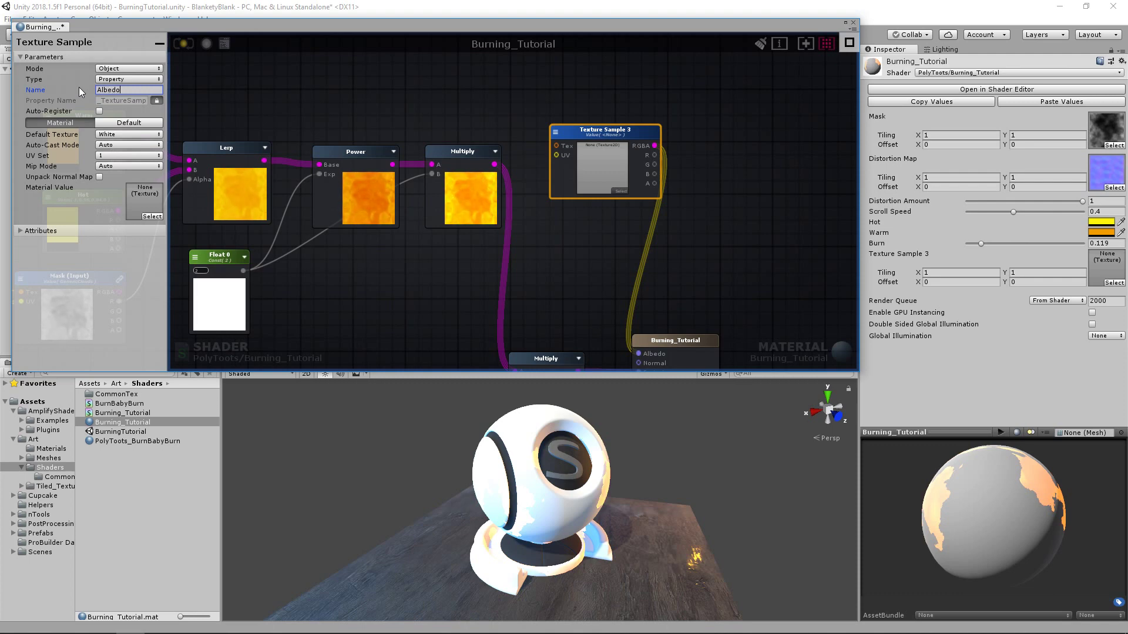
{"action": "left_click", "coordinate": [184, 44]}
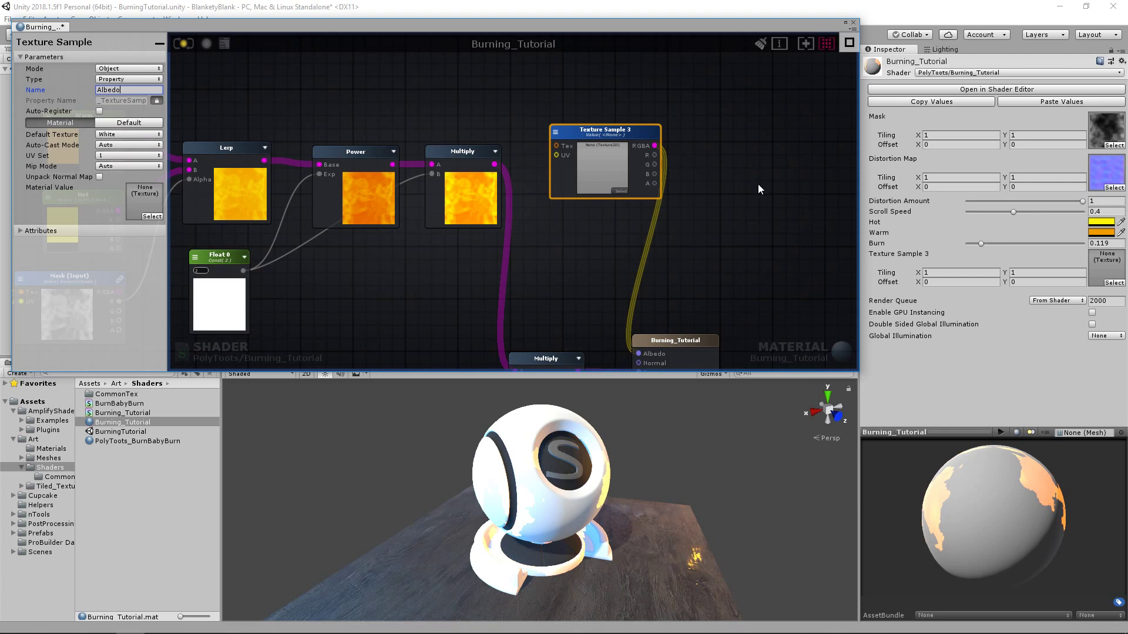
Step: Move the output node farther from the burn Multiply node and reposition the Albedo texture sample above them
{"action": "middle_click_drag", "start_coordinate": [715, 272], "coordinate": [697, 231]}
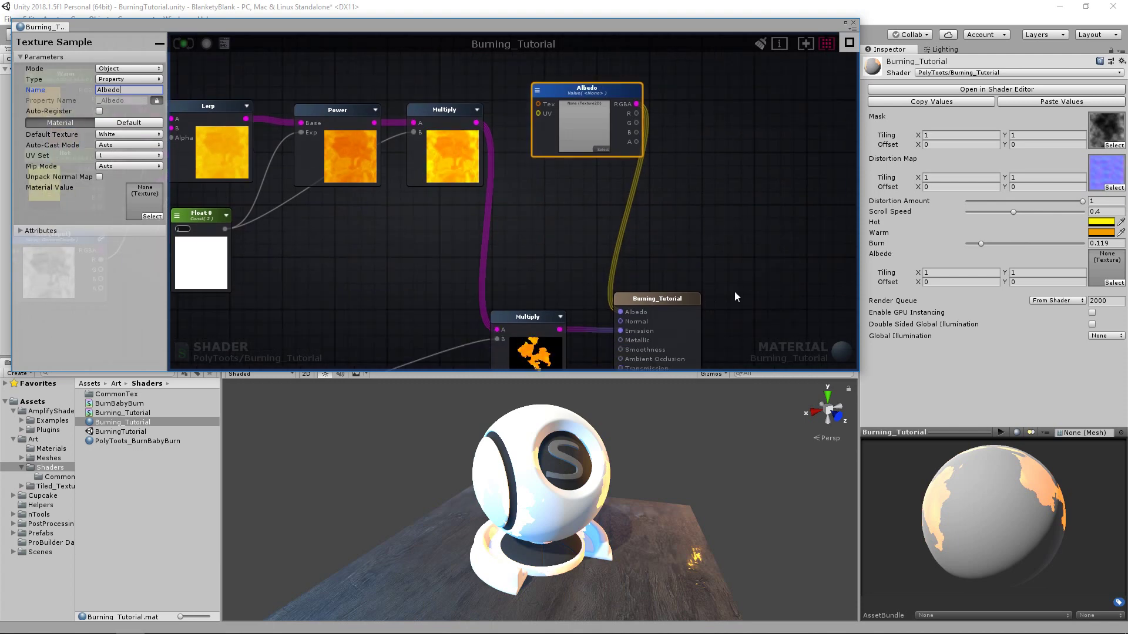
{"action": "left_click_drag", "start_coordinate": [652, 298], "coordinate": [756, 289]}
{"action": "right_click_drag", "start_coordinate": [747, 267], "coordinate": [723, 251]}
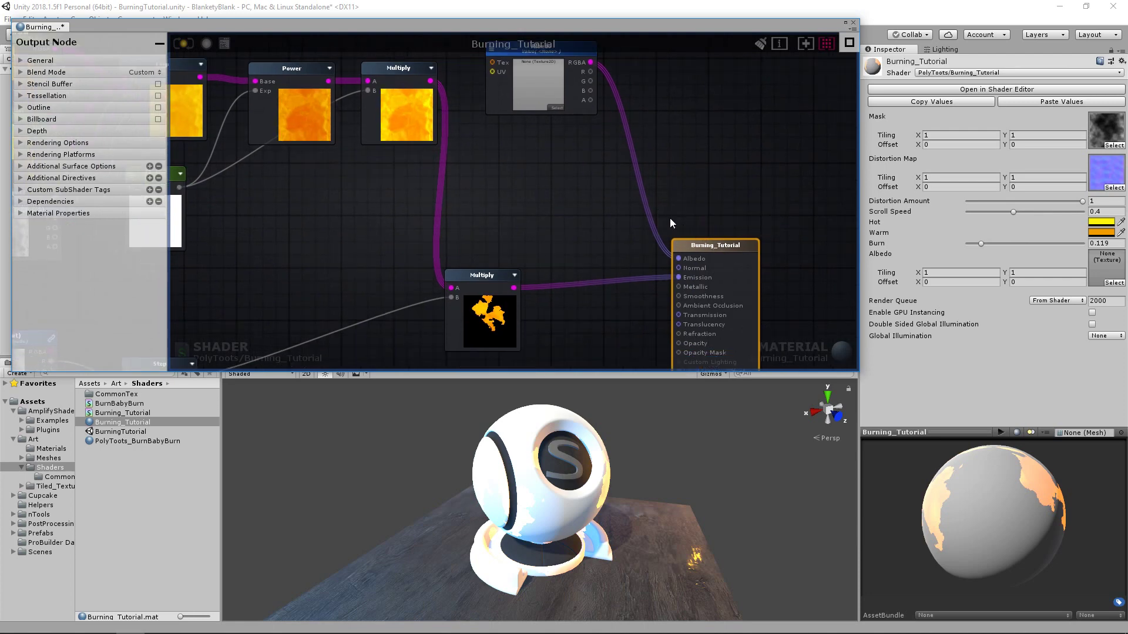
{"action": "left_click_drag", "start_coordinate": [555, 59], "coordinate": [548, 83]}
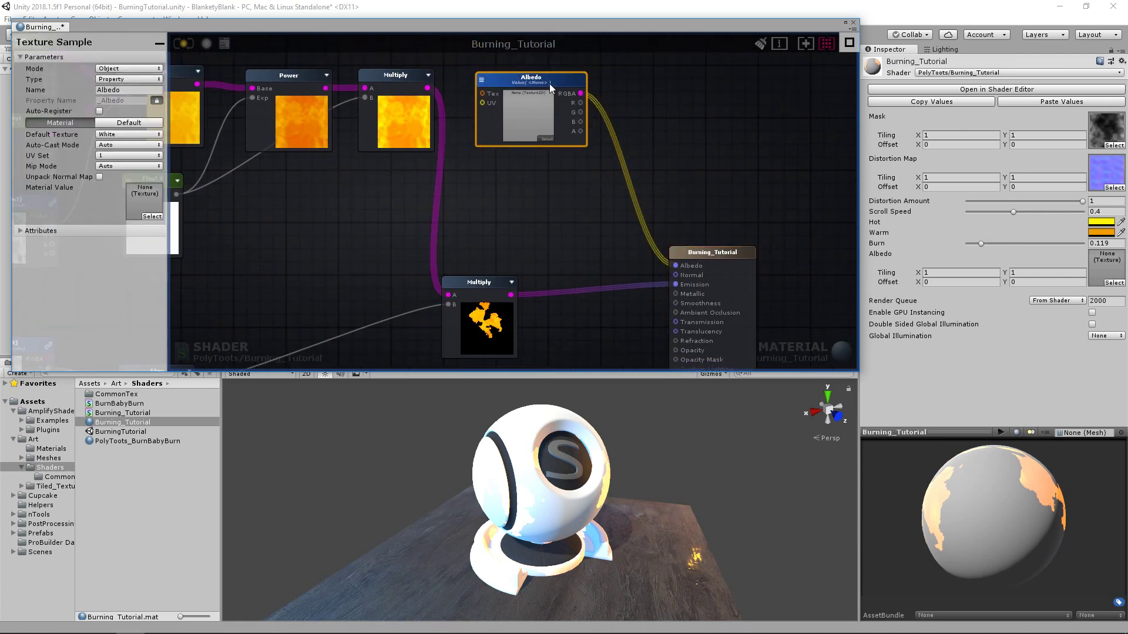
{"action": "middle_click_drag", "start_coordinate": [686, 283], "coordinate": [636, 228]}
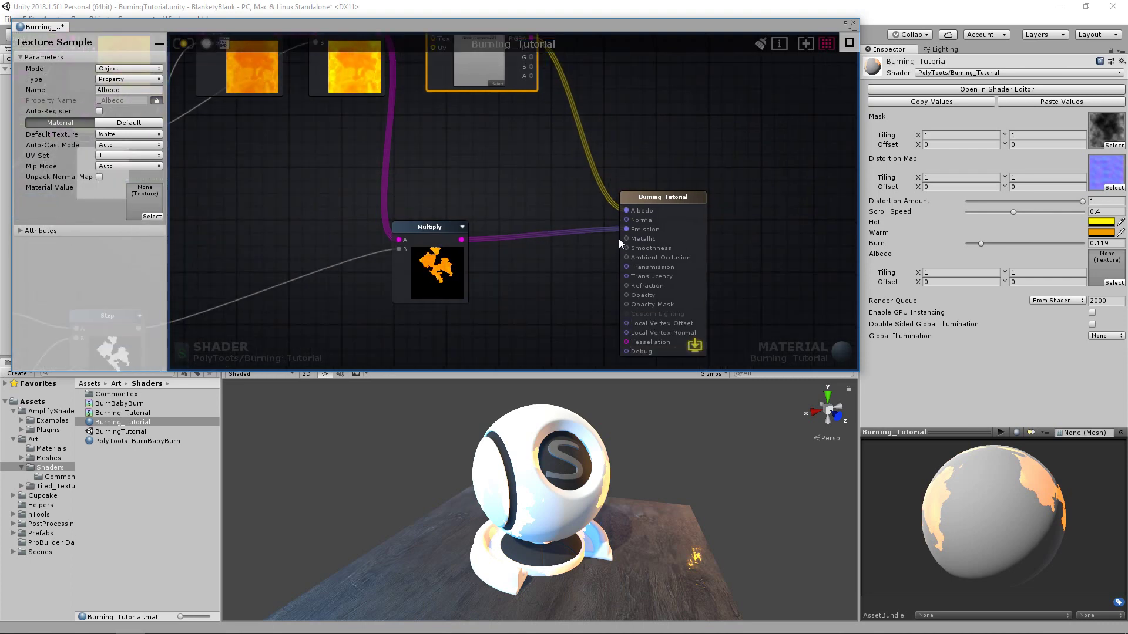
{"action": "middle_click_drag", "start_coordinate": [662, 174], "coordinate": [685, 231]}
{"action": "left_click_drag", "start_coordinate": [532, 96], "coordinate": [537, 94]}
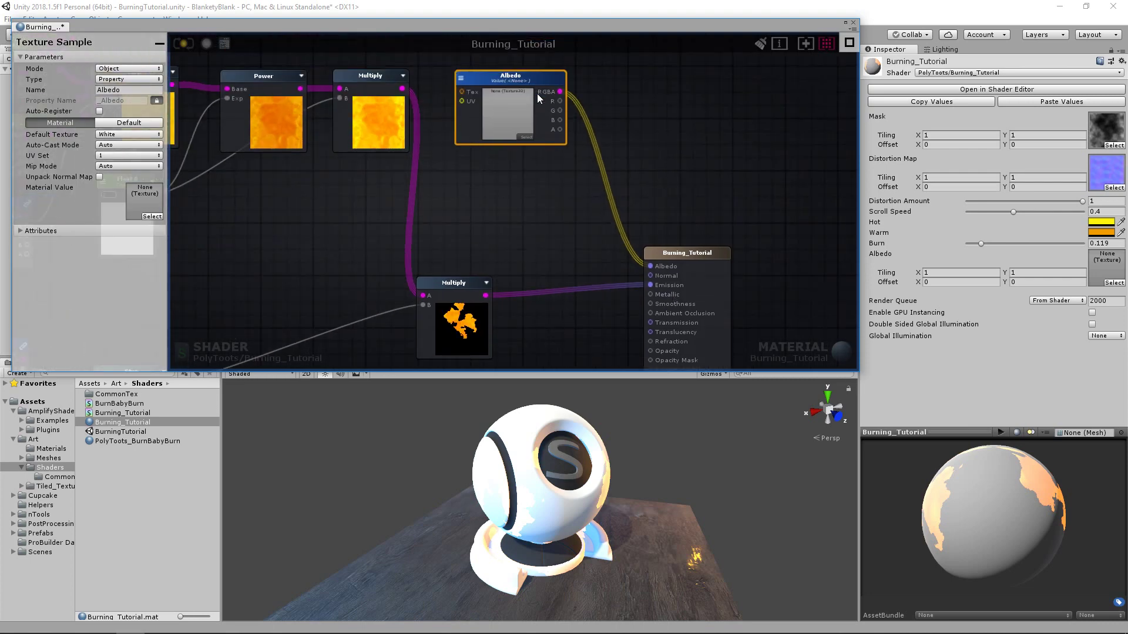
{"action": "middle_click_drag", "start_coordinate": [690, 160], "coordinate": [673, 192]}
{"action": "left_click", "coordinate": [683, 189]}
{"action": "left_click_drag", "start_coordinate": [506, 142], "coordinate": [538, 124]}
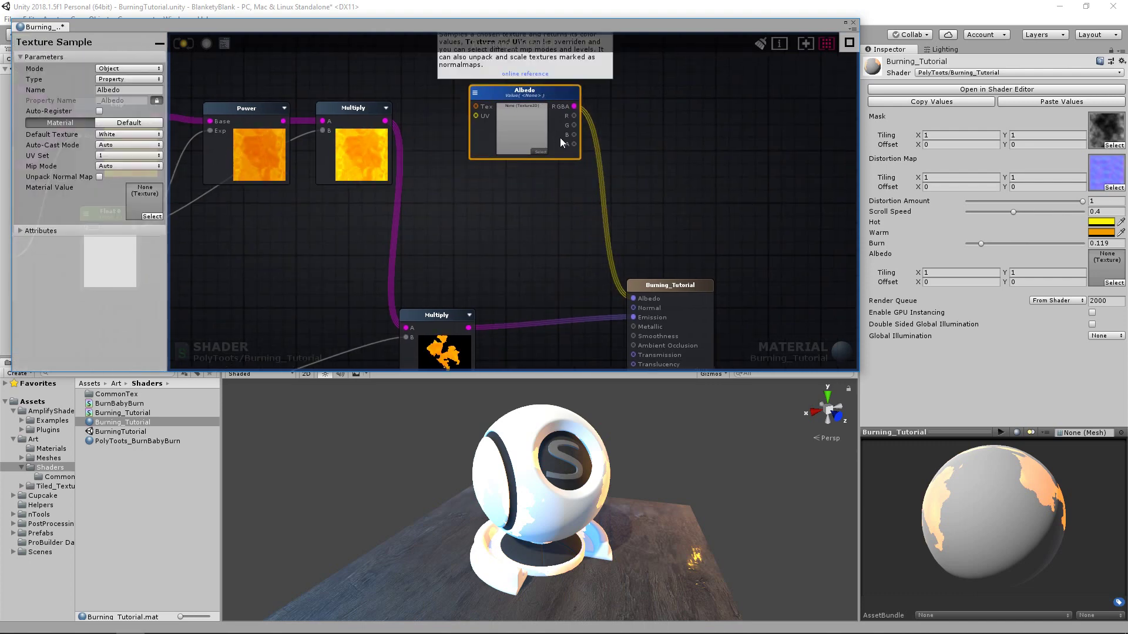
Step: Find wood textures and assign WoodDiffuse to the Burning_Tutorial material's Albedo slot
{"action": "left_click", "coordinate": [1114, 284]}
{"action": "type", "text": "wo"}
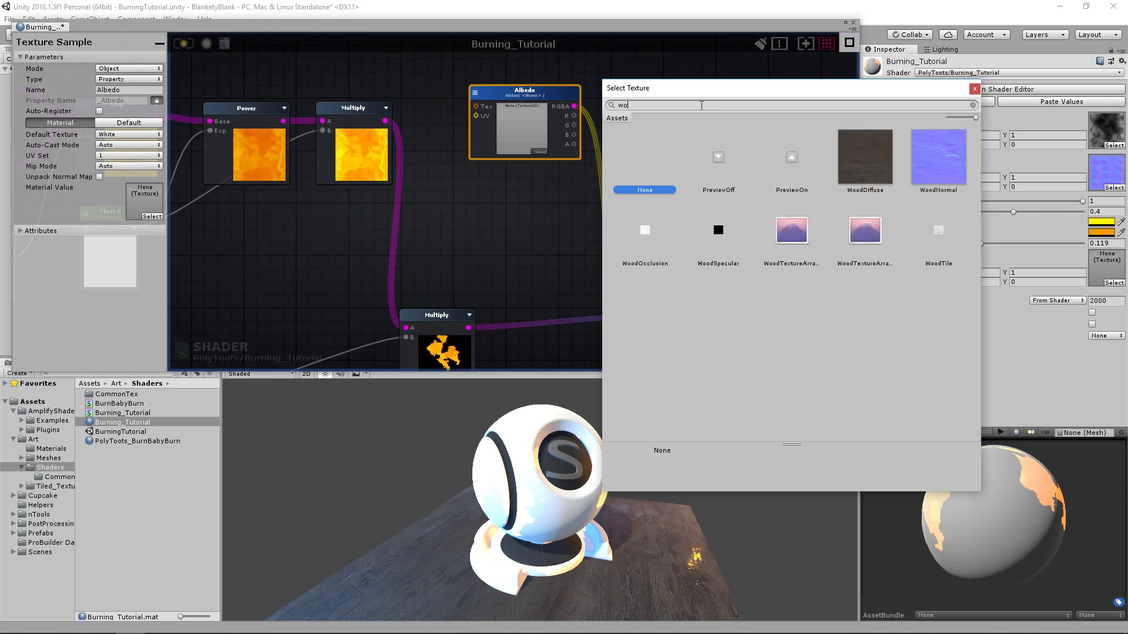
{"action": "type", "text": "od"}
{"action": "left_click", "coordinate": [718, 155]}
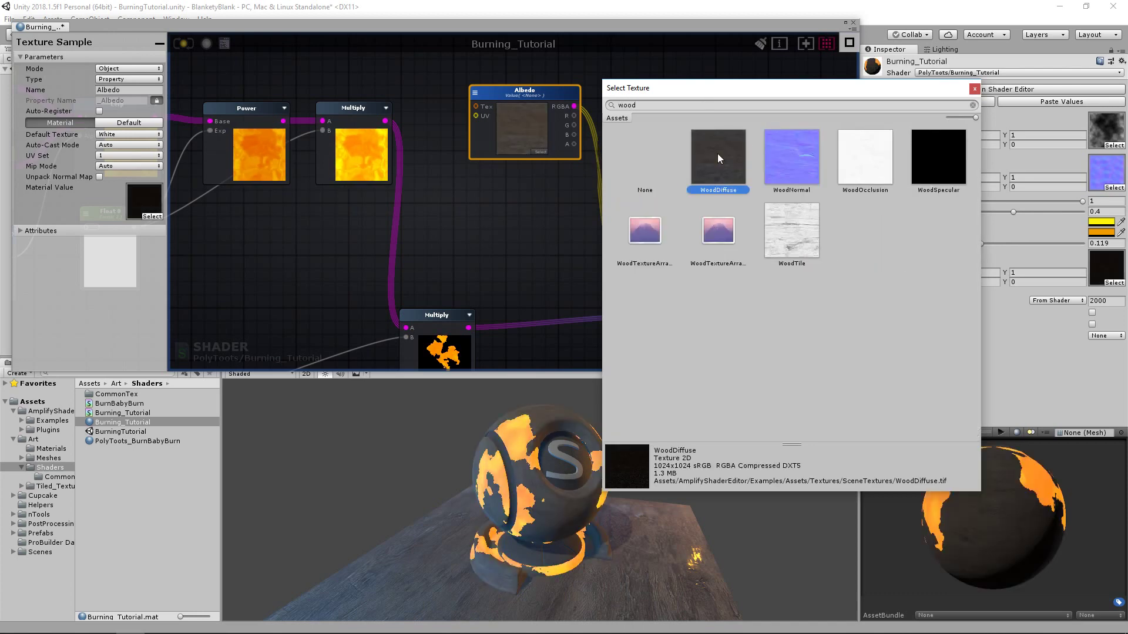
{"action": "double_click", "coordinate": [718, 155]}
{"action": "left_click_drag", "start_coordinate": [705, 470], "coordinate": [946, 471], "text": "alt"}
{"action": "right_click_drag", "start_coordinate": [655, 470], "coordinate": [738, 478], "text": "alt"}
{"action": "left_click_drag", "start_coordinate": [738, 478], "coordinate": [555, 433], "text": "alt"}
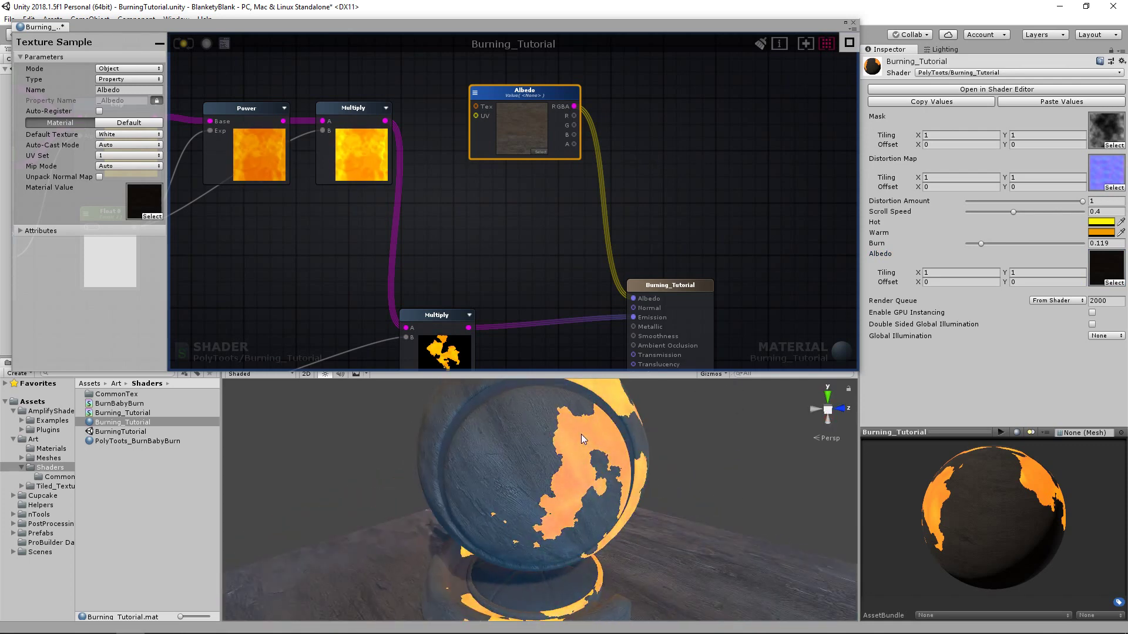
{"action": "left_click_drag", "start_coordinate": [623, 435], "coordinate": [536, 485], "text": "alt"}
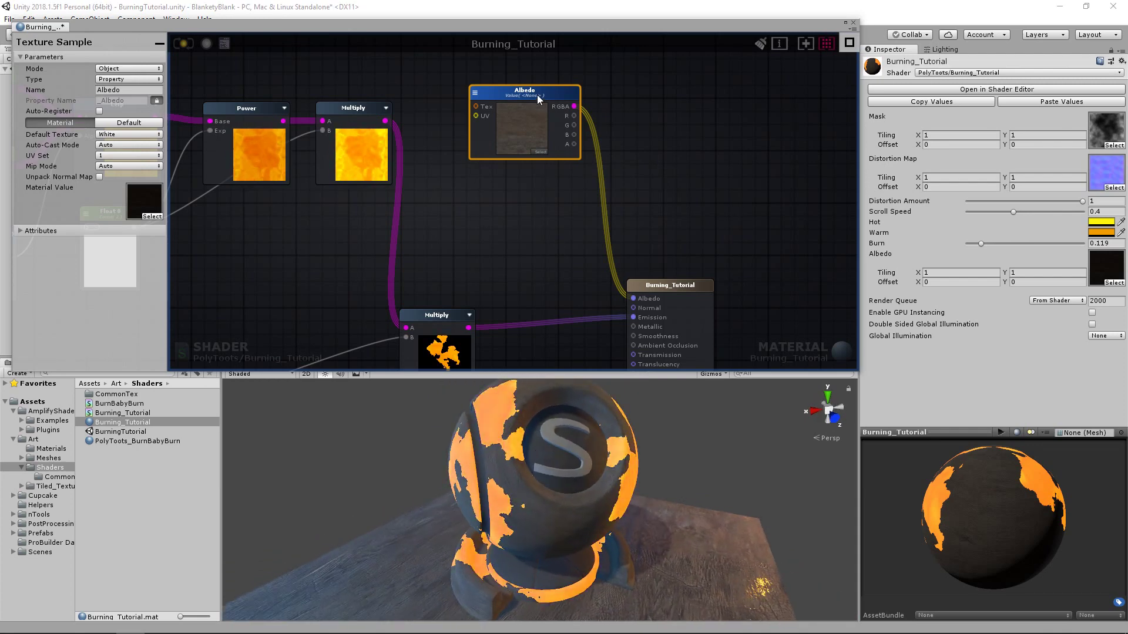
Step: Shift the Albedo sample and the Multiply node feeding Emission slightly in the graph
{"action": "left_click_drag", "start_coordinate": [540, 97], "coordinate": [523, 92]}
{"action": "middle_click_drag", "start_coordinate": [509, 271], "coordinate": [576, 186]}
{"action": "left_click_drag", "start_coordinate": [492, 237], "coordinate": [482, 248]}
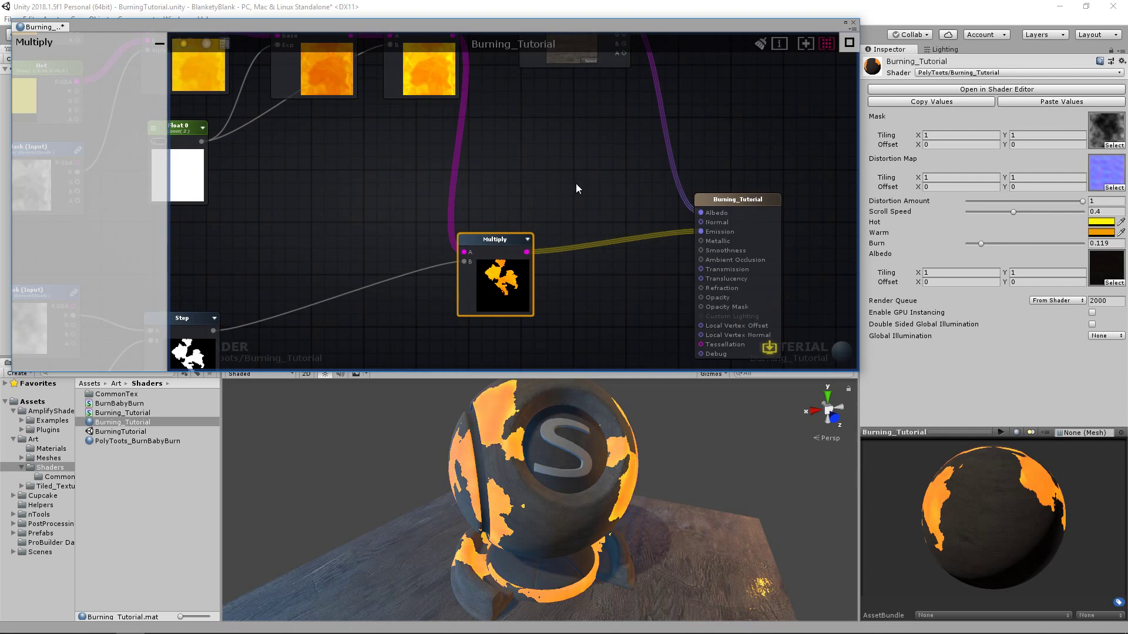
Step: Lower the material's Burn to 0 and nudge the Albedo texture sample slightly upward in the graph
{"action": "middle_click_drag", "start_coordinate": [601, 46], "coordinate": [545, 149]}
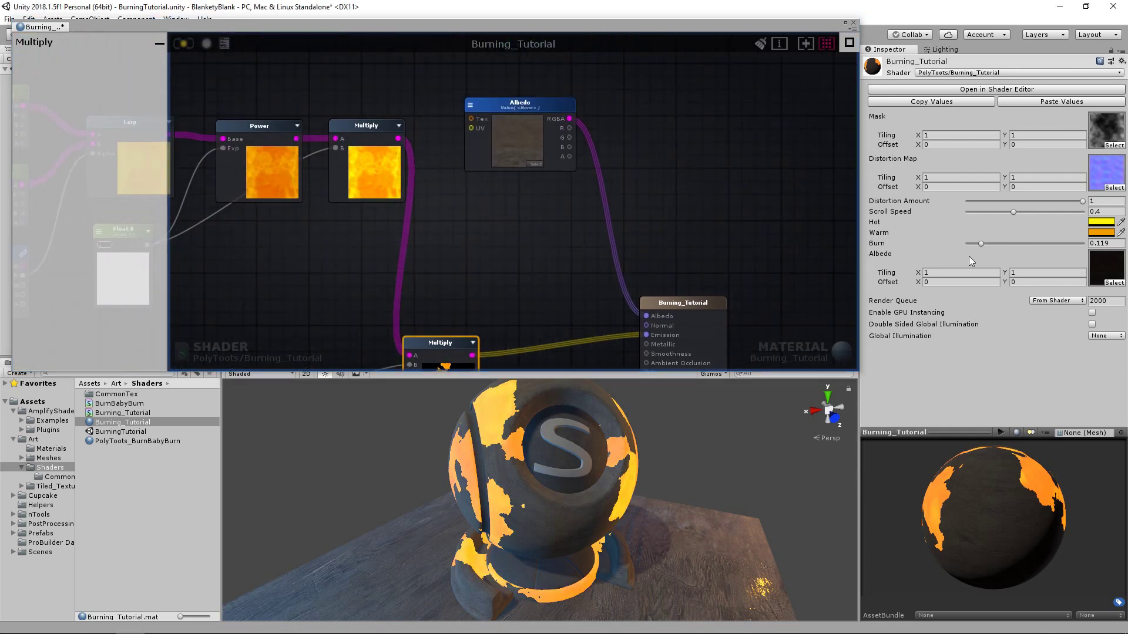
{"action": "mouse_move", "coordinate": [980, 244]}
{"action": "left_mouse_down"}
{"action": "mouse_move", "coordinate": [967, 246]}
{"action": "mouse_move", "coordinate": [1006, 249]}
{"action": "mouse_move", "coordinate": [962, 257]}
{"action": "left_mouse_up"}
{"action": "left_click_drag", "start_coordinate": [537, 103], "coordinate": [537, 92]}
{"action": "middle_click_drag", "start_coordinate": [463, 304], "coordinate": [649, 158]}
{"action": "scroll", "coordinate": [605, 205], "scroll_direction": "down", "scroll_amount": 3}
{"action": "scroll", "coordinate": [445, 295], "scroll_direction": "up", "scroll_amount": 5}
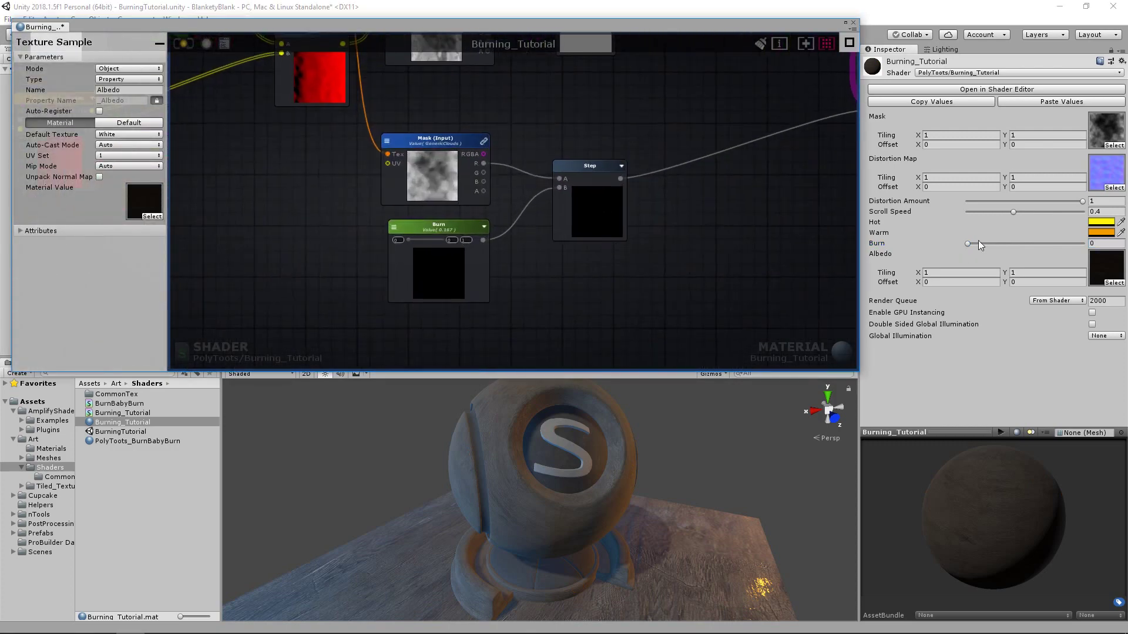
Step: Raise the material's Burn to 0.236 and examine the burning edges on the scene model up close
{"action": "mouse_move", "coordinate": [970, 242]}
{"action": "left_mouse_down"}
{"action": "mouse_move", "coordinate": [1014, 242]}
{"action": "mouse_move", "coordinate": [995, 245]}
{"action": "left_mouse_up"}
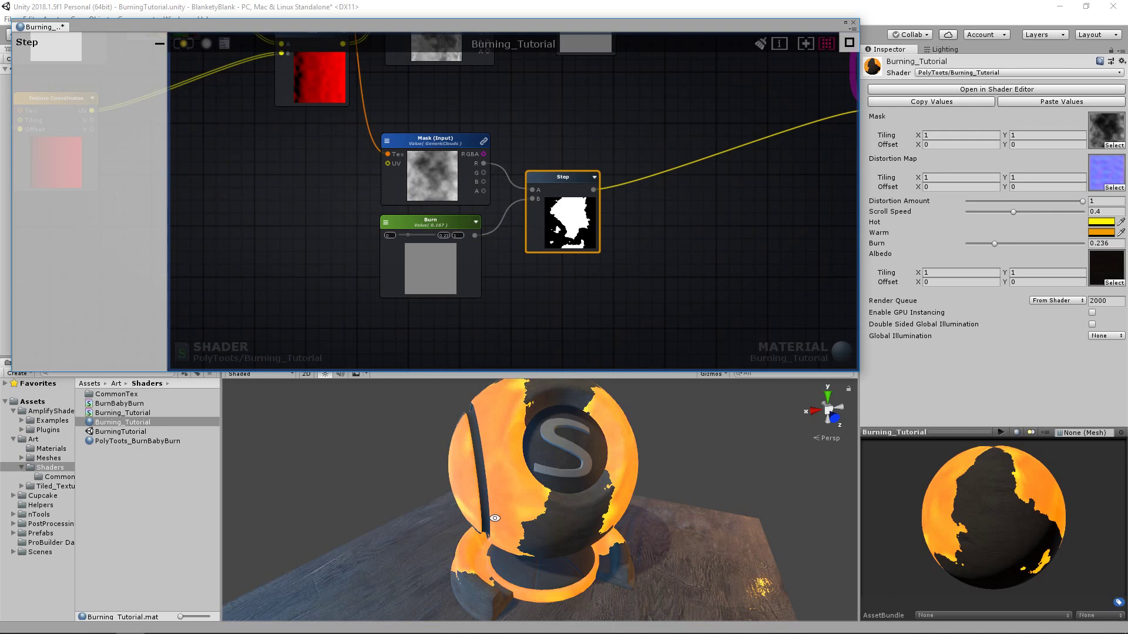
{"action": "left_click_drag", "start_coordinate": [543, 522], "coordinate": [566, 470], "text": "alt"}
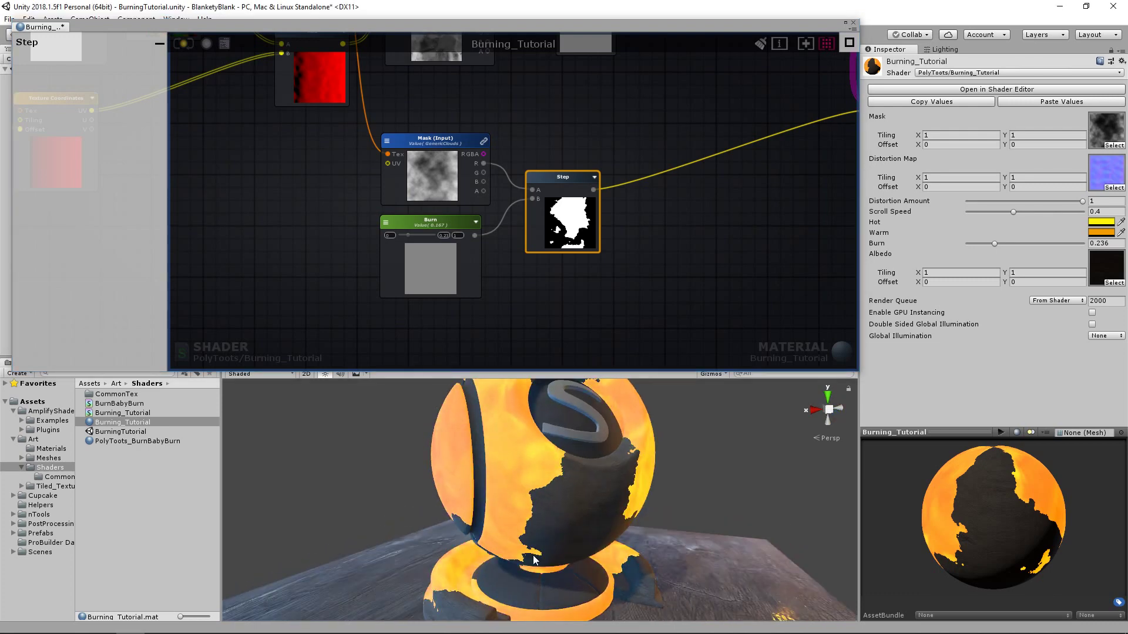
{"action": "right_click_drag", "start_coordinate": [565, 493], "coordinate": [542, 491], "text": "alt"}
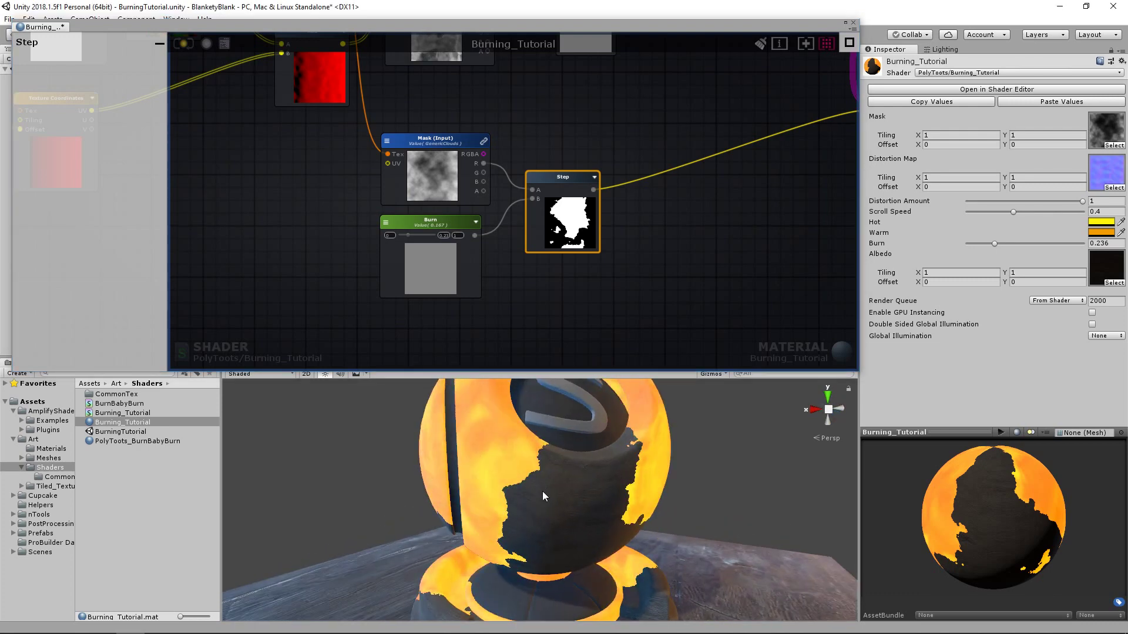
Step: Move the Multiply node feeding Emission farther from the Step node to open space in the graph
{"action": "middle_click_drag", "start_coordinate": [598, 239], "coordinate": [534, 249]}
{"action": "left_click_drag", "start_coordinate": [492, 188], "coordinate": [502, 178]}
{"action": "left_click", "coordinate": [595, 219]}
{"action": "middle_click_drag", "start_coordinate": [603, 233], "coordinate": [449, 310]}
{"action": "left_click_drag", "start_coordinate": [660, 178], "coordinate": [742, 173]}
{"action": "scroll", "coordinate": [671, 249], "scroll_direction": "down", "scroll_amount": 2}
{"action": "middle_click_drag", "start_coordinate": [560, 299], "coordinate": [635, 254]}
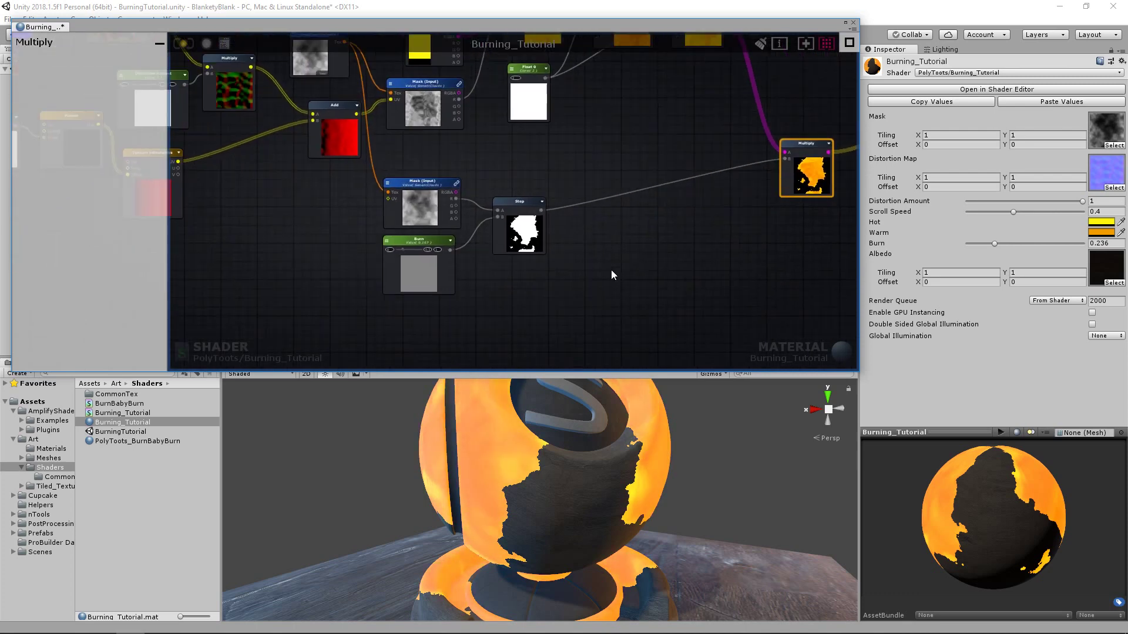
Step: Duplicate the Step node, place the copy below the original, and shift the original up slightly
{"action": "left_click", "coordinate": [615, 263]}
{"action": "scroll", "coordinate": [614, 263], "scroll_direction": "up", "scroll_amount": 1}
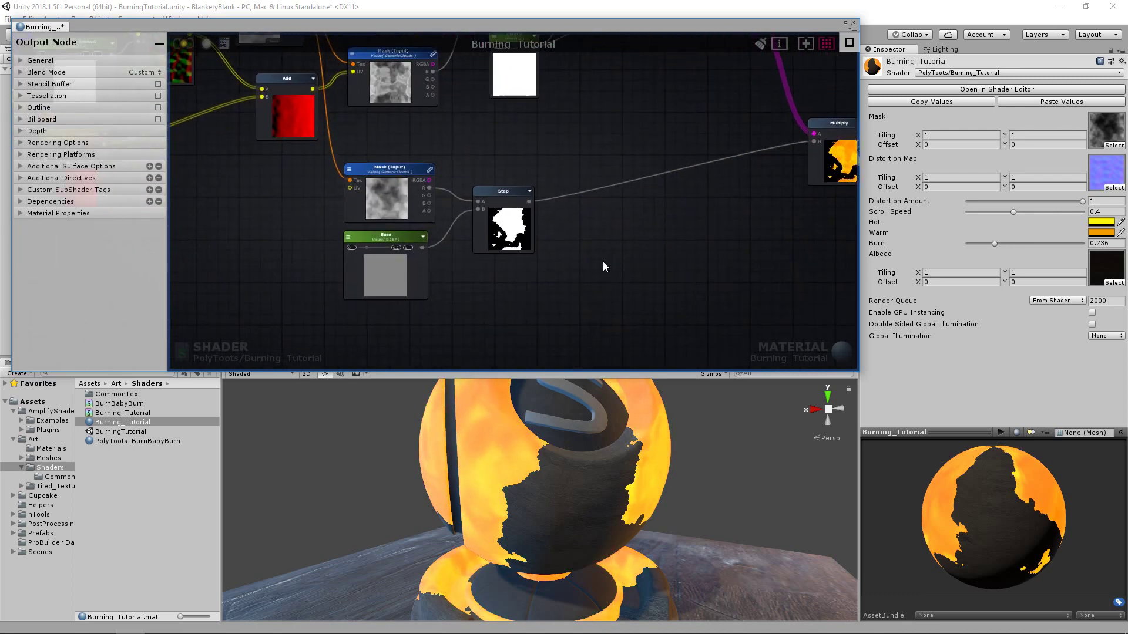
{"action": "left_click", "coordinate": [508, 194]}
{"action": "key", "text": "ctrl+d"}
{"action": "left_click_drag", "start_coordinate": [553, 200], "coordinate": [515, 281]}
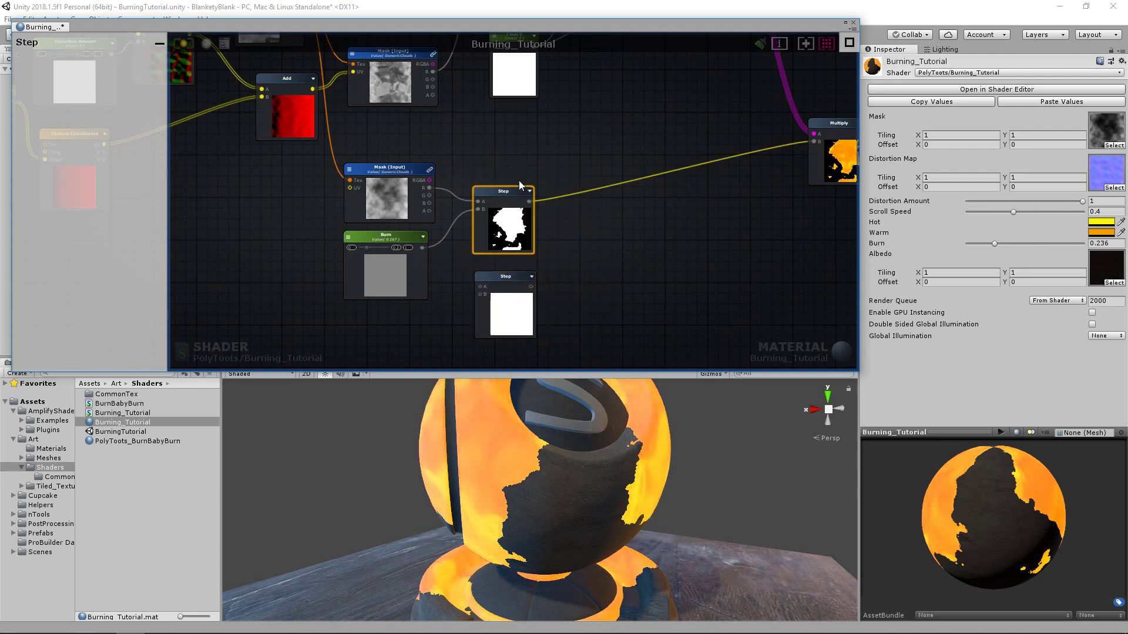
{"action": "left_click_drag", "start_coordinate": [516, 190], "coordinate": [521, 176]}
{"action": "left_click_drag", "start_coordinate": [511, 276], "coordinate": [513, 269]}
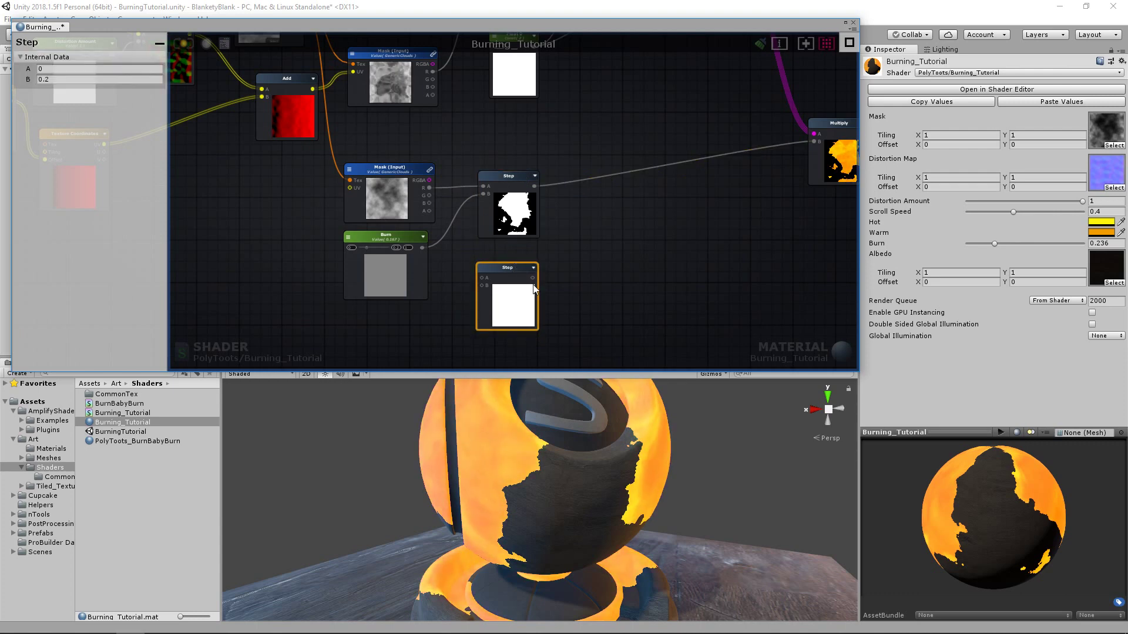
{"action": "scroll", "coordinate": [531, 283], "scroll_direction": "up", "scroll_amount": 1}
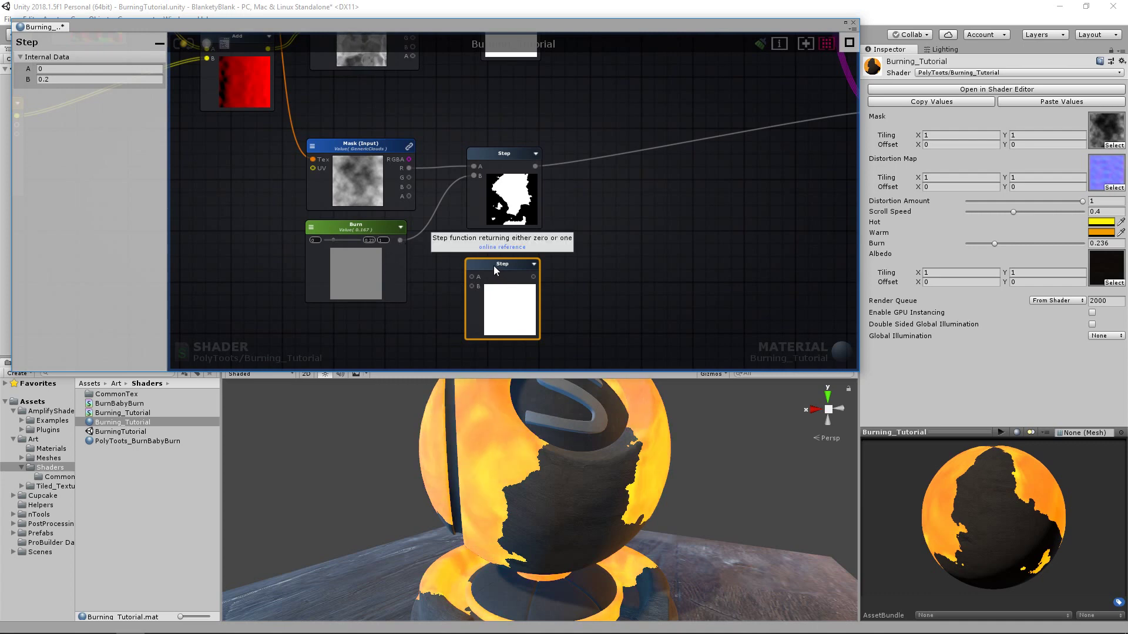
Step: Move the duplicate Step node aside and add a Divide node beneath the original Step node
{"action": "left_click_drag", "start_coordinate": [494, 266], "coordinate": [649, 238]}
{"action": "left_click", "coordinate": [474, 278]}
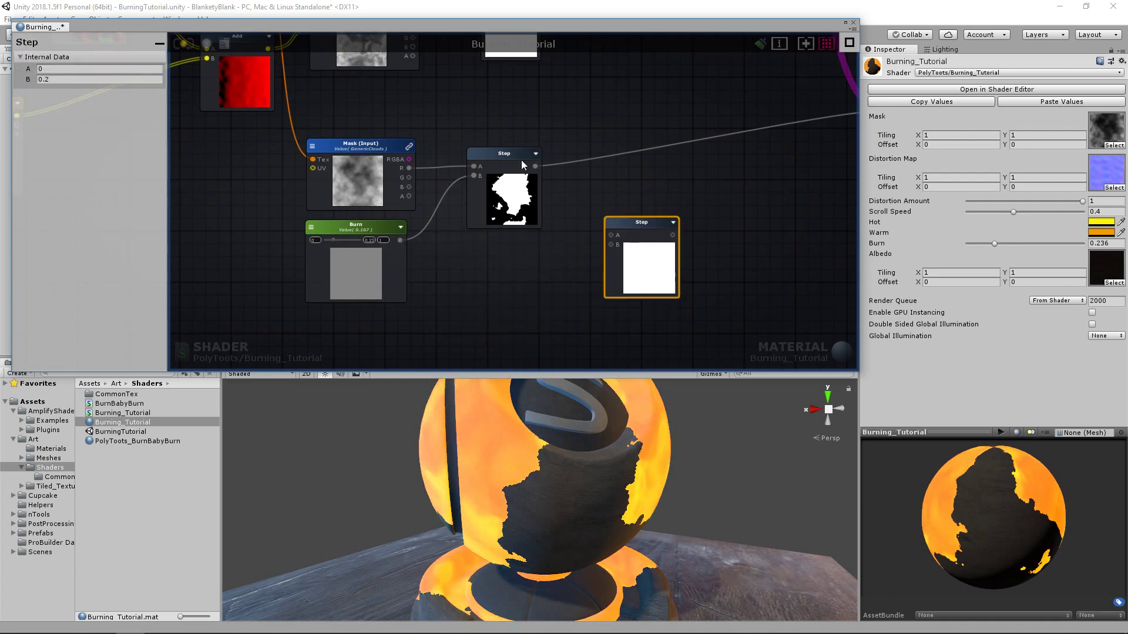
{"action": "left_click_drag", "start_coordinate": [508, 154], "coordinate": [509, 145]}
{"action": "left_click", "coordinate": [483, 274]}
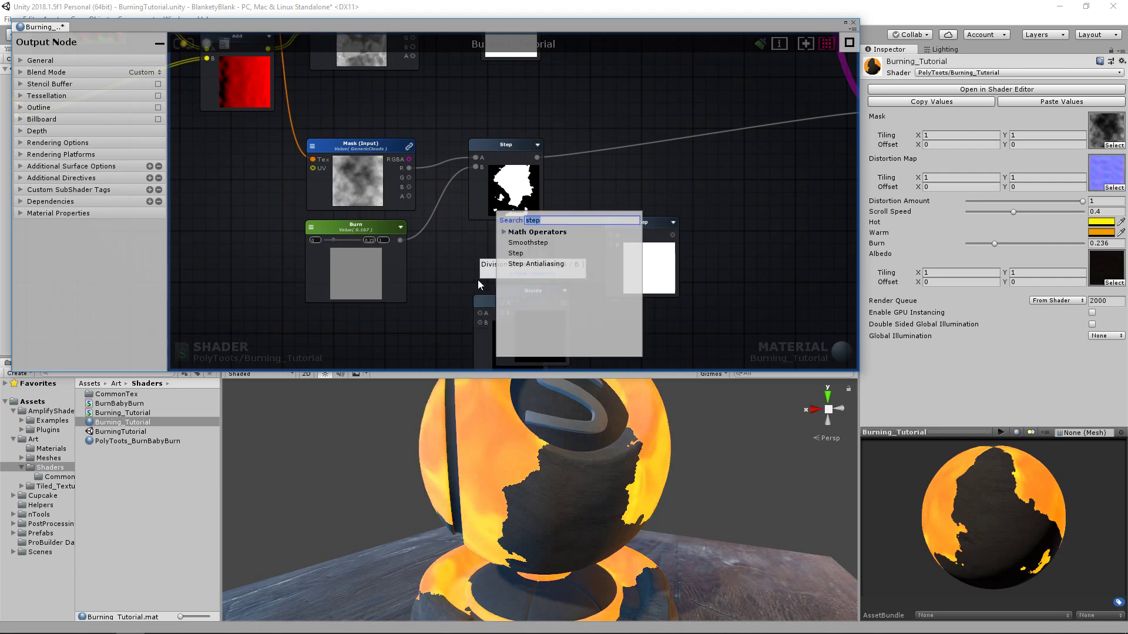
{"action": "left_click", "coordinate": [485, 280]}
{"action": "left_click", "coordinate": [513, 294]}
{"action": "key", "text": "Delete"}
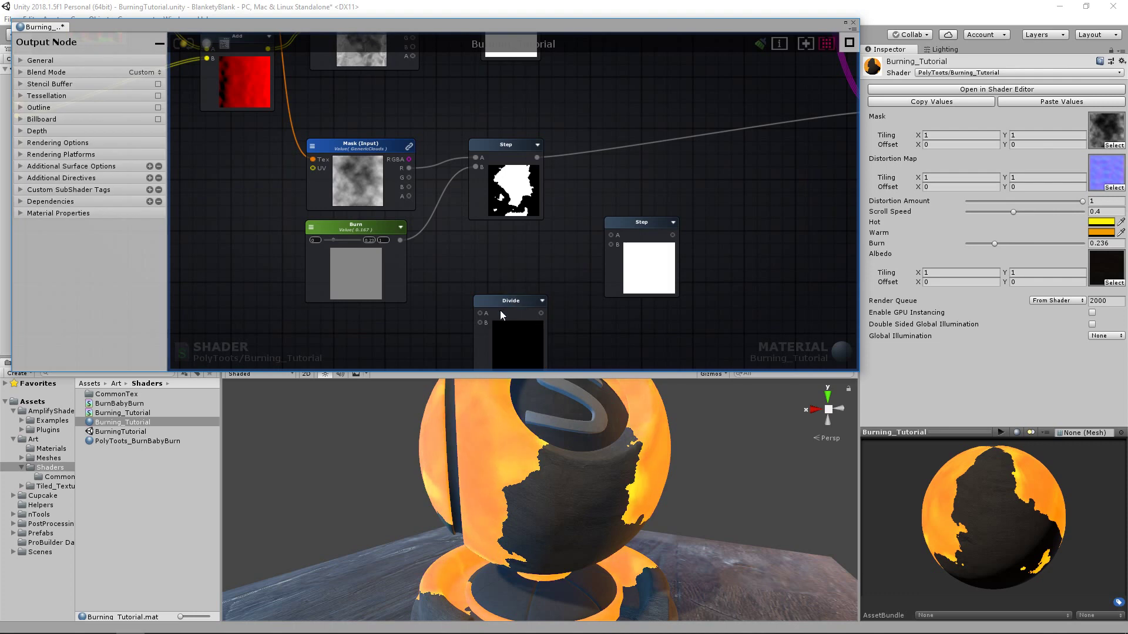
{"action": "left_click_drag", "start_coordinate": [499, 308], "coordinate": [517, 253]}
{"action": "middle_click_drag", "start_coordinate": [439, 290], "coordinate": [437, 217]}
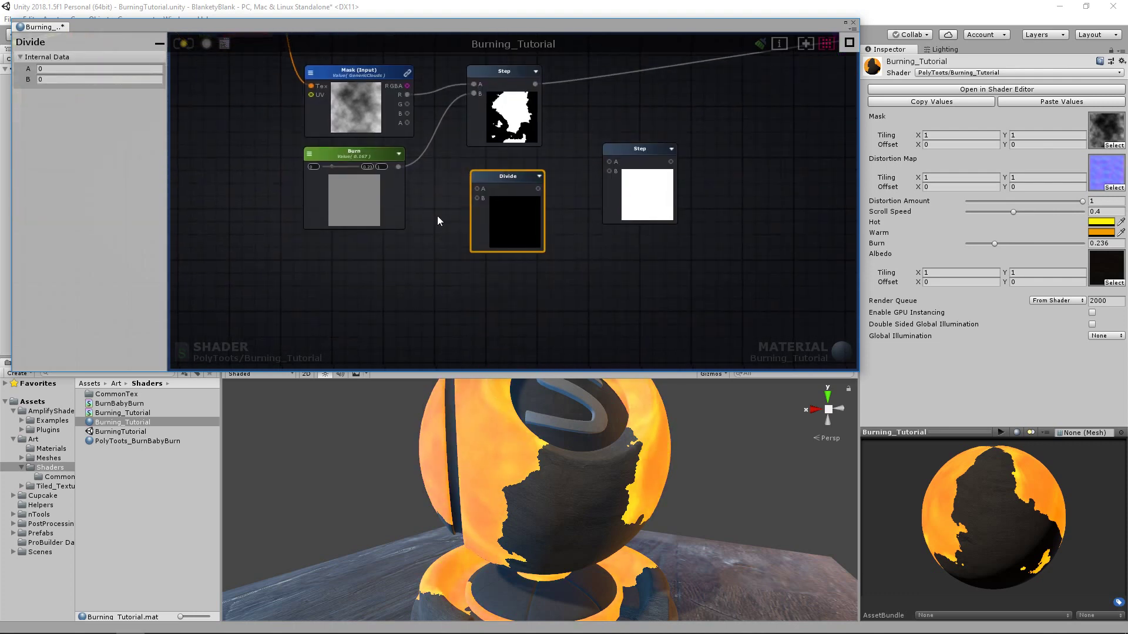
Step: Add a Float constant node below the Burn node and name it Divide Amount
{"action": "left_click", "coordinate": [333, 274]}
{"action": "key", "text": "1"}
{"action": "left_click", "coordinate": [332, 269]}
{"action": "left_click_drag", "start_coordinate": [368, 276], "coordinate": [363, 251]}
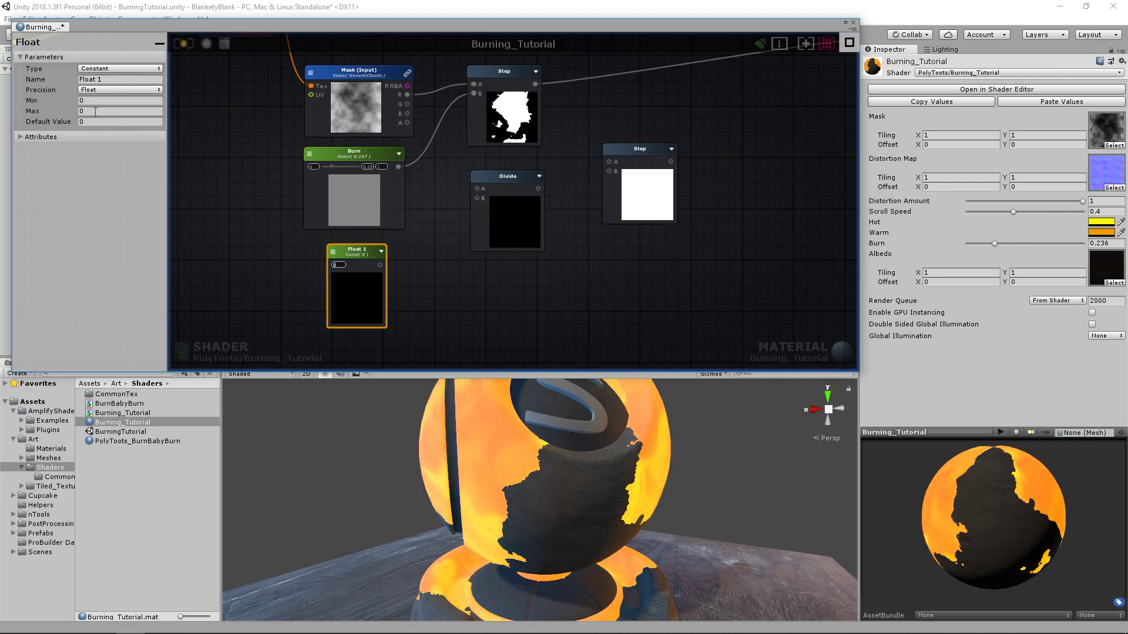
{"action": "left_click", "coordinate": [113, 79]}
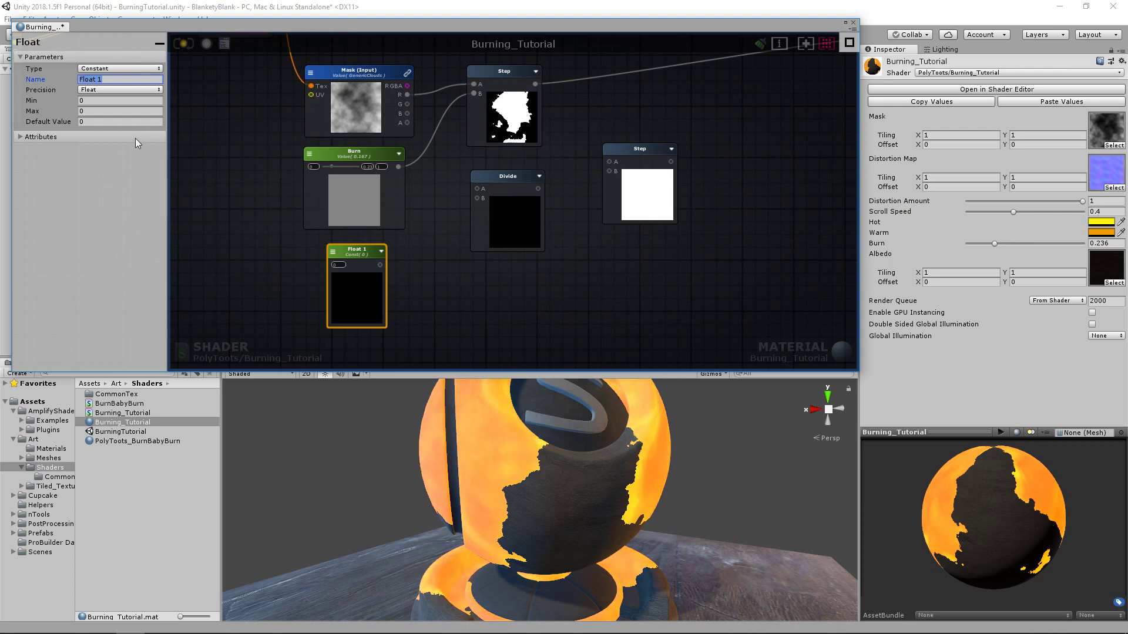
{"action": "type", "text": "Divide Am"}
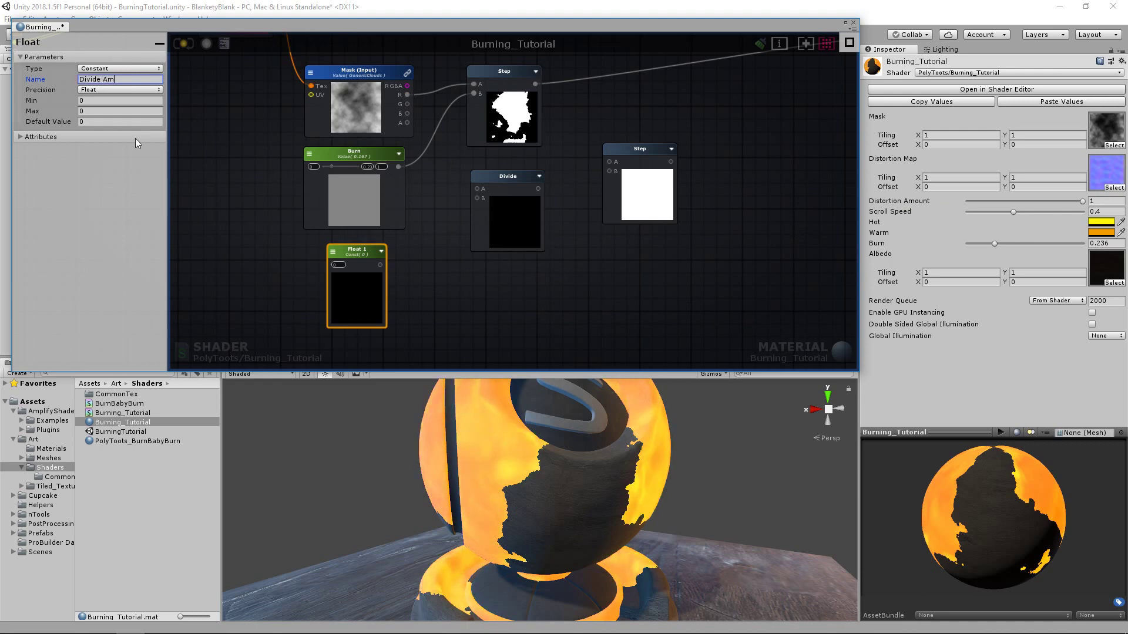
{"action": "type", "text": "ount"}
{"action": "left_click", "coordinate": [413, 261]}
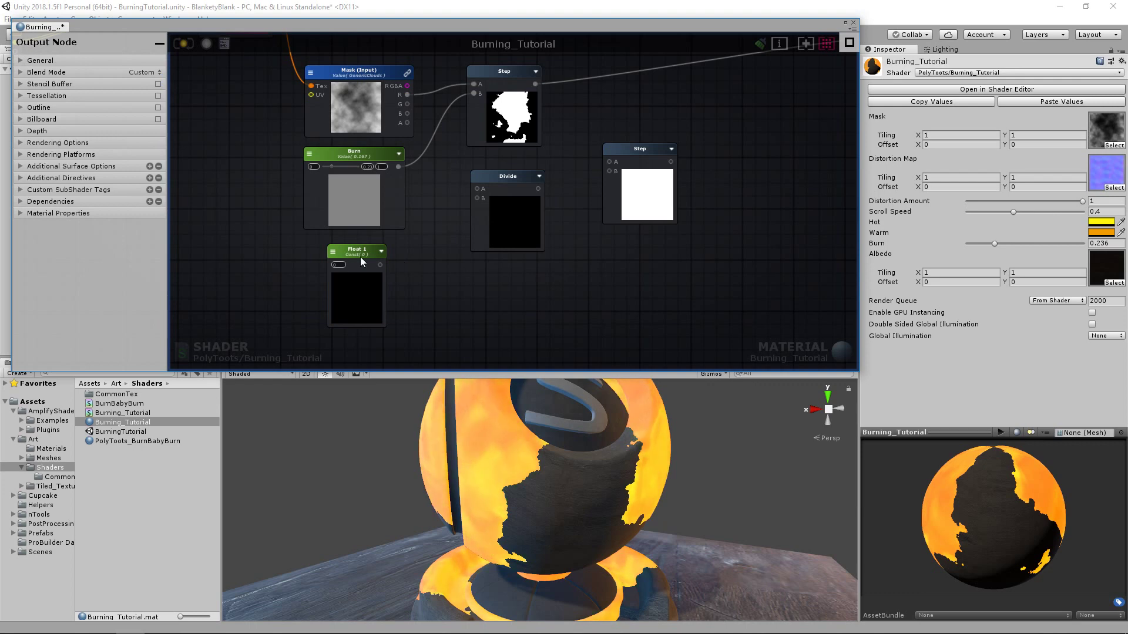
Step: Connect Divide Amount to the Divide node's B input and Burn to its A input
{"action": "left_click", "coordinate": [361, 256]}
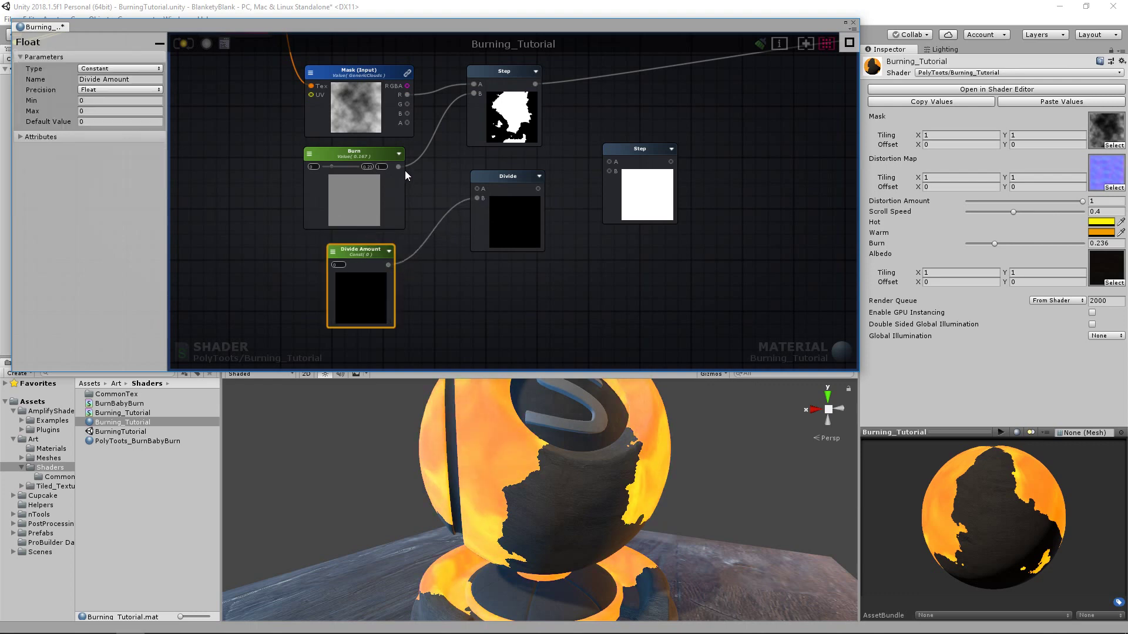
{"action": "left_click_drag", "start_coordinate": [467, 189], "coordinate": [474, 188]}
{"action": "left_click", "coordinate": [501, 175]}
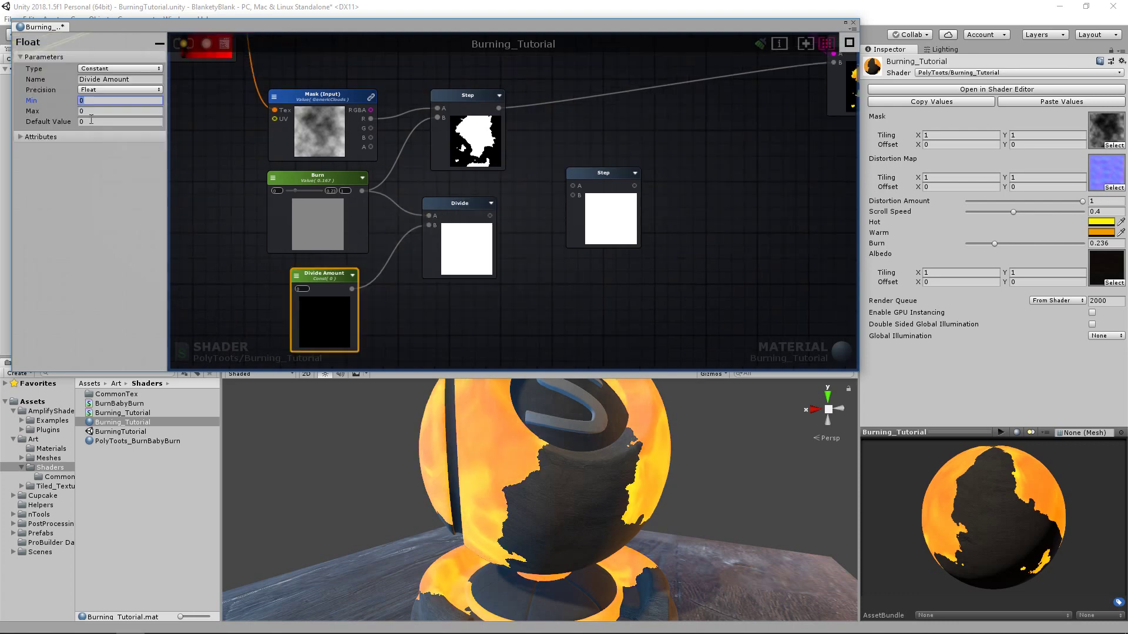
Step: Set the Divide Amount node's default value to 1.1 and shift the node slightly
{"action": "key", "text": "Tab"}
{"action": "left_click", "coordinate": [243, 272]}
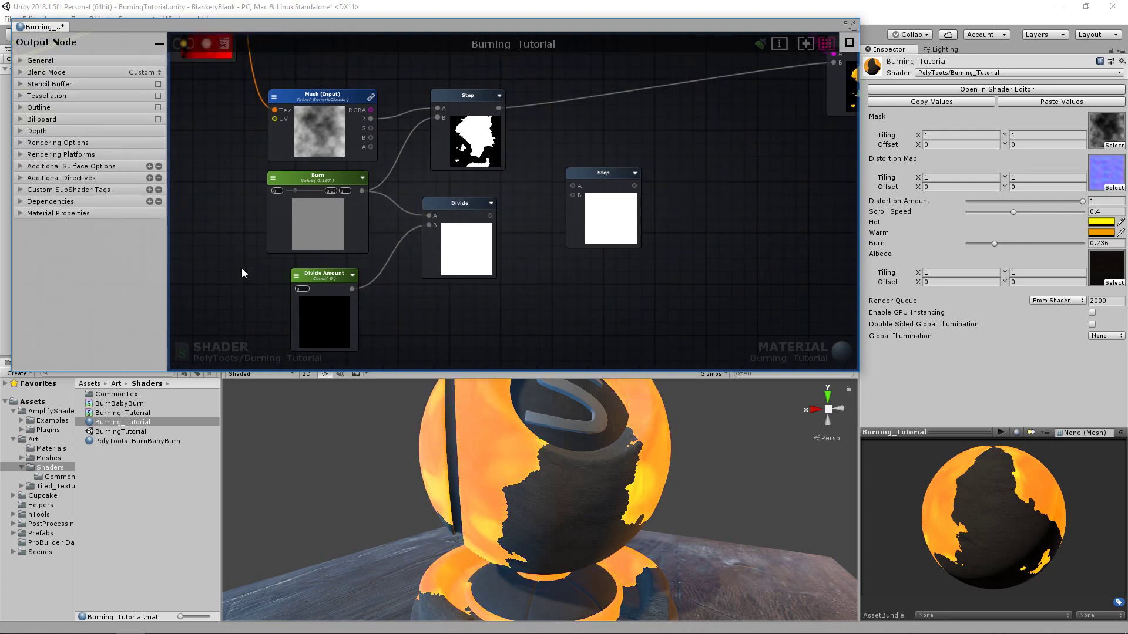
{"action": "left_click", "coordinate": [336, 279]}
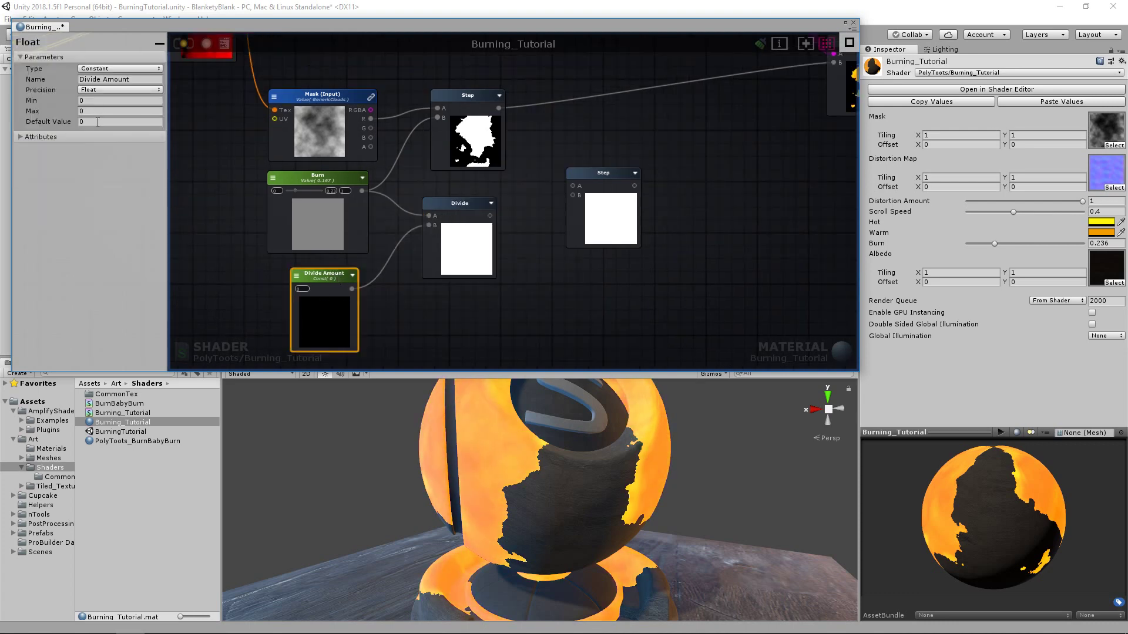
{"action": "left_click", "coordinate": [91, 121]}
{"action": "type", "text": "1.1"}
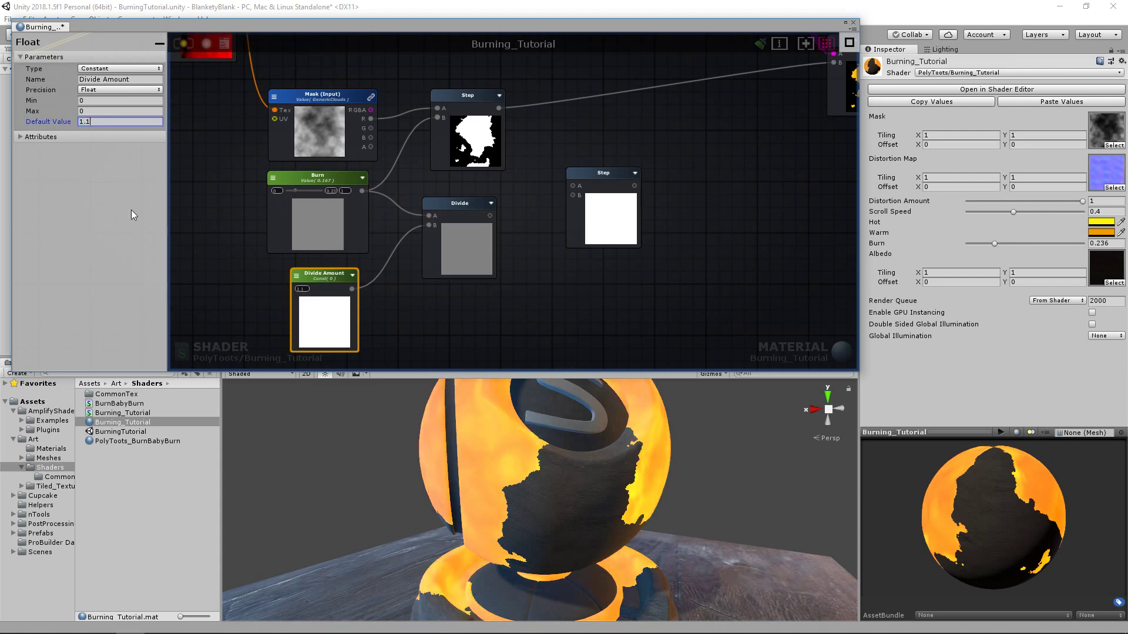
{"action": "left_click", "coordinate": [246, 286]}
{"action": "left_click_drag", "start_coordinate": [335, 277], "coordinate": [327, 275]}
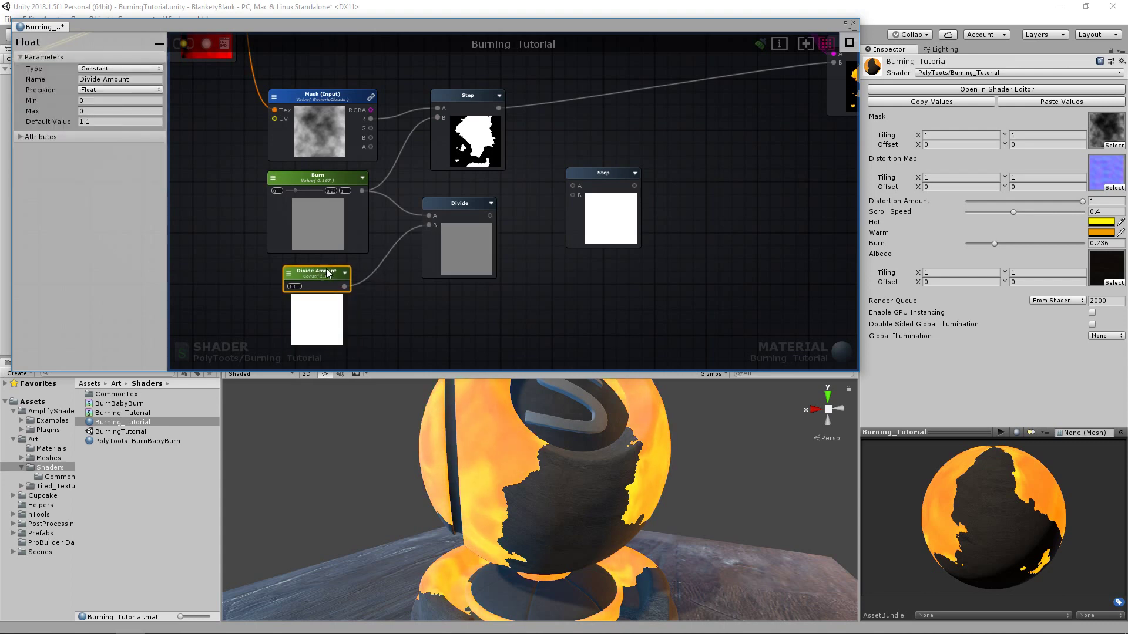
Step: Connect the Divide output to the duplicate Step's B input and the Mask's R channel to its A input, tidying both nodes
{"action": "left_click", "coordinate": [462, 207]}
{"action": "middle_click_drag", "start_coordinate": [520, 219], "coordinate": [417, 218]}
{"action": "left_click_drag", "start_coordinate": [493, 171], "coordinate": [500, 163]}
{"action": "left_click_drag", "start_coordinate": [387, 215], "coordinate": [477, 187]}
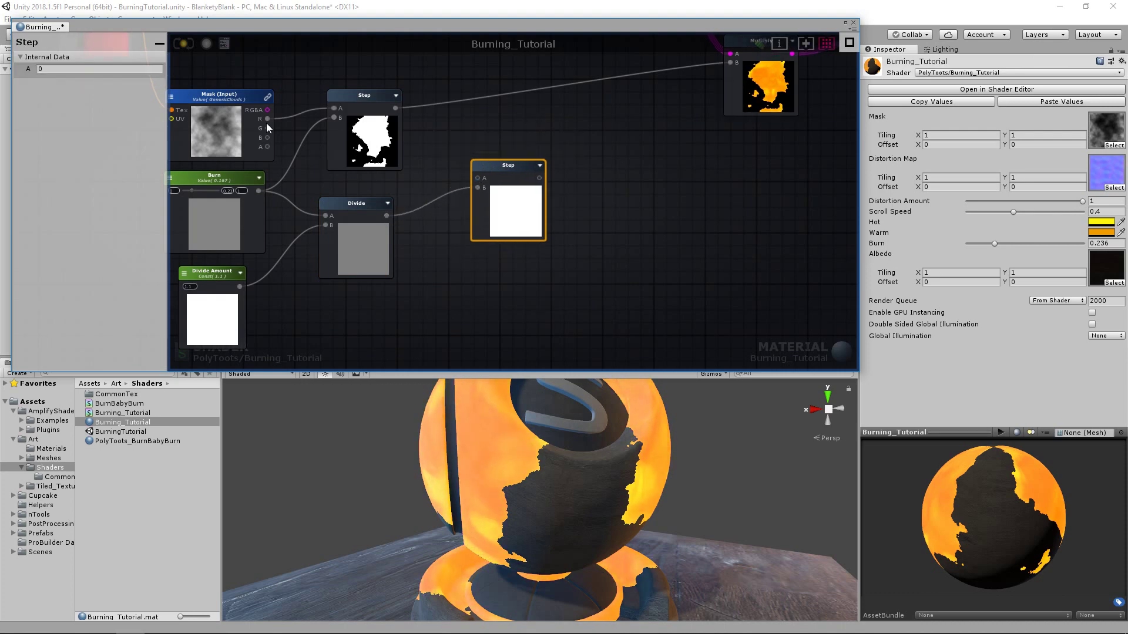
{"action": "left_click_drag", "start_coordinate": [268, 119], "coordinate": [445, 192]}
{"action": "middle_click_drag", "start_coordinate": [444, 192], "coordinate": [494, 218]}
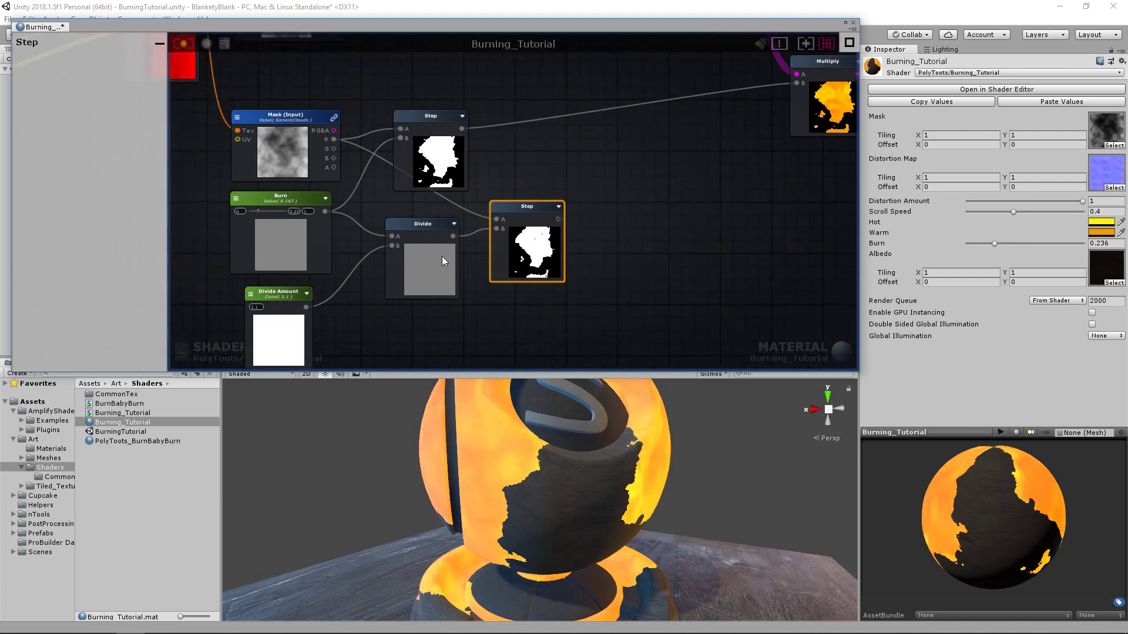
{"action": "left_click_drag", "start_coordinate": [433, 236], "coordinate": [427, 237]}
{"action": "left_click_drag", "start_coordinate": [514, 216], "coordinate": [511, 225]}
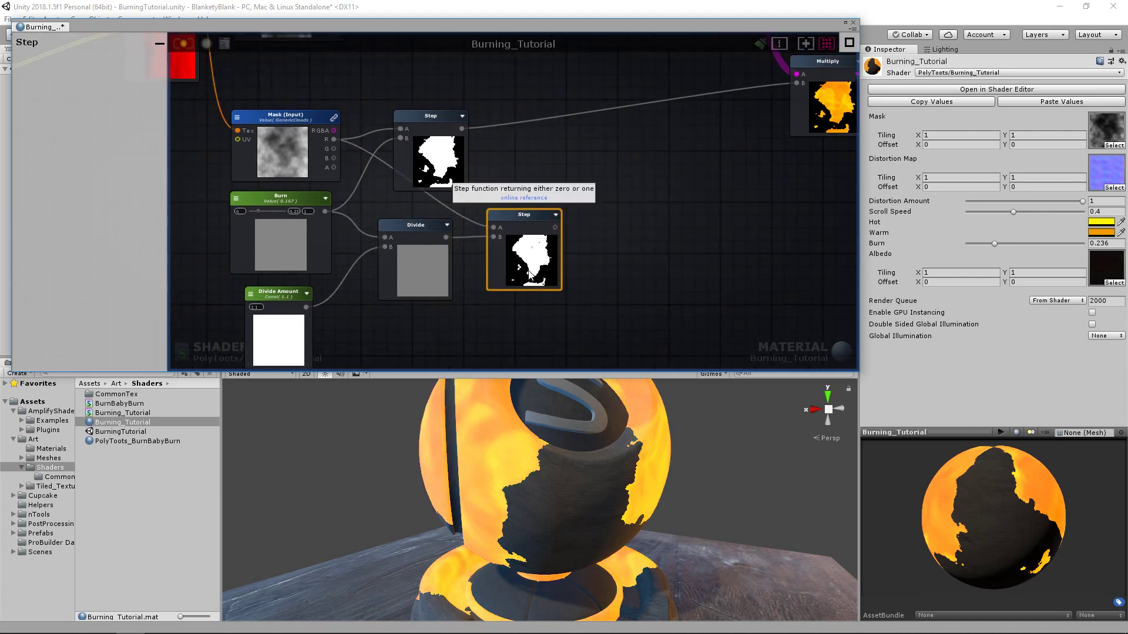
Step: Raise Burn to about 0.306 and set Divide Amount's default value to 1.5
{"action": "left_click", "coordinate": [276, 203]}
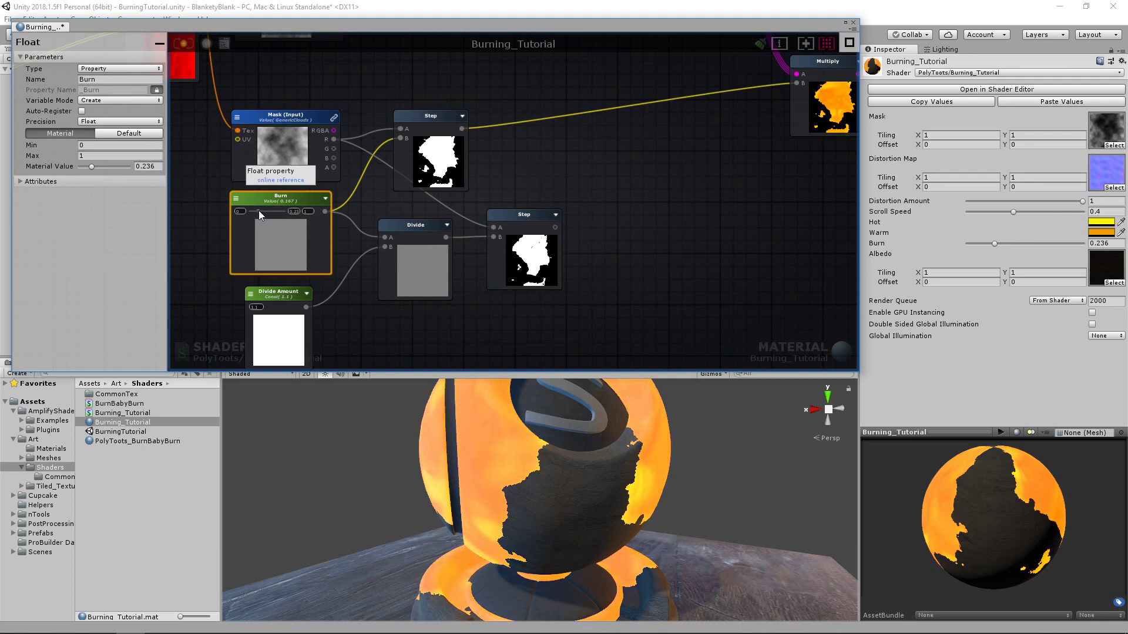
{"action": "left_click_drag", "start_coordinate": [258, 210], "coordinate": [261, 210]}
{"action": "left_click", "coordinate": [272, 297]}
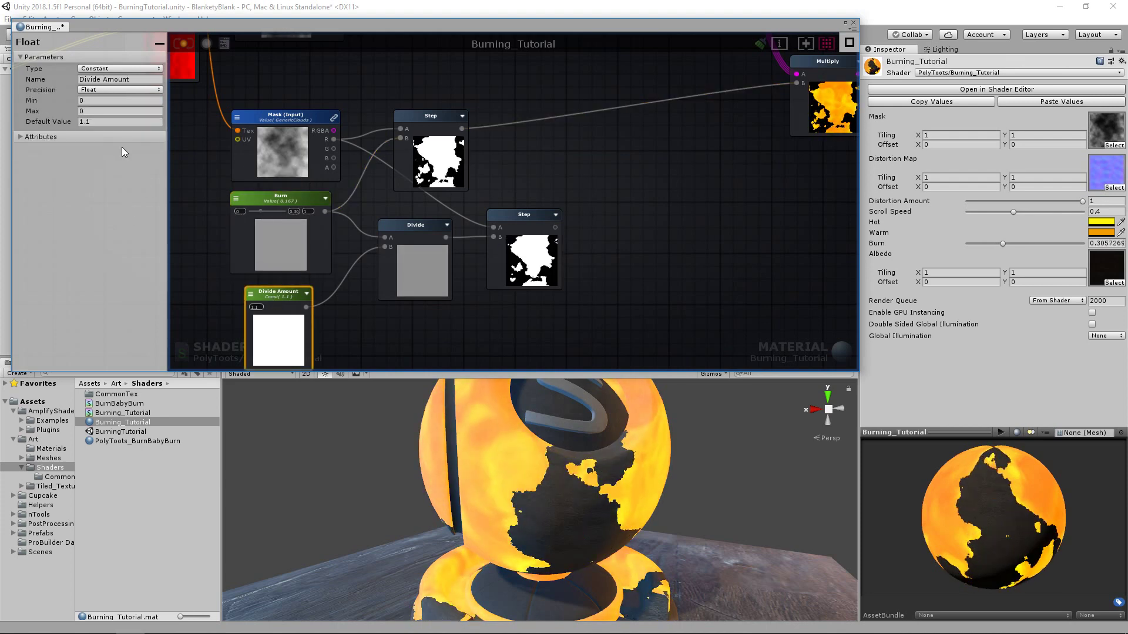
{"action": "left_click", "coordinate": [107, 122]}
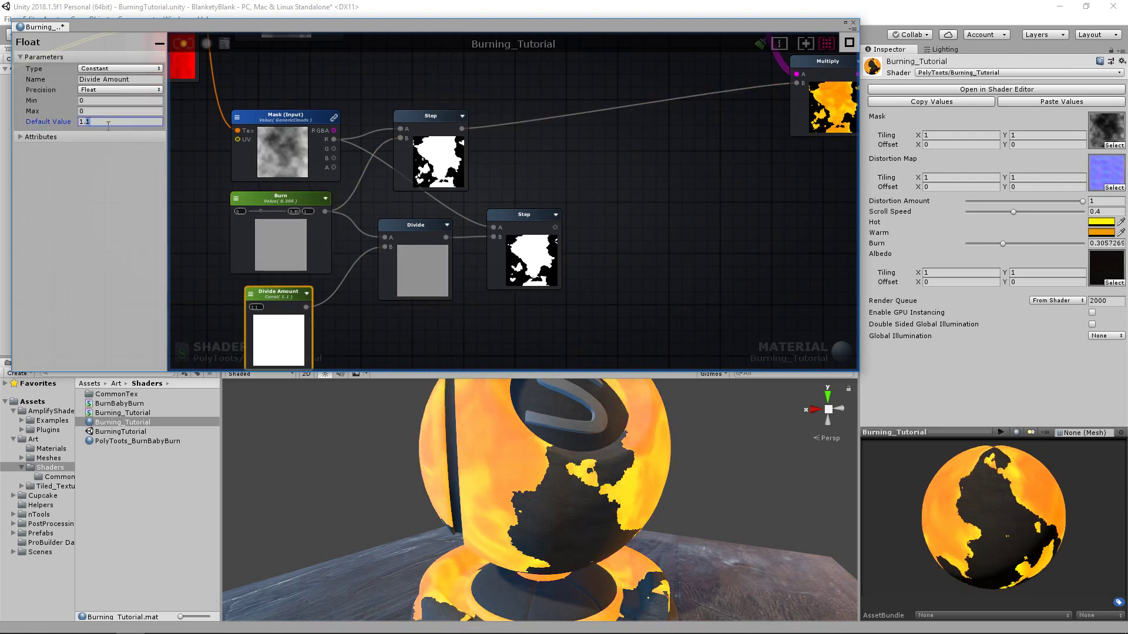
{"action": "type", "text": "1.3"}
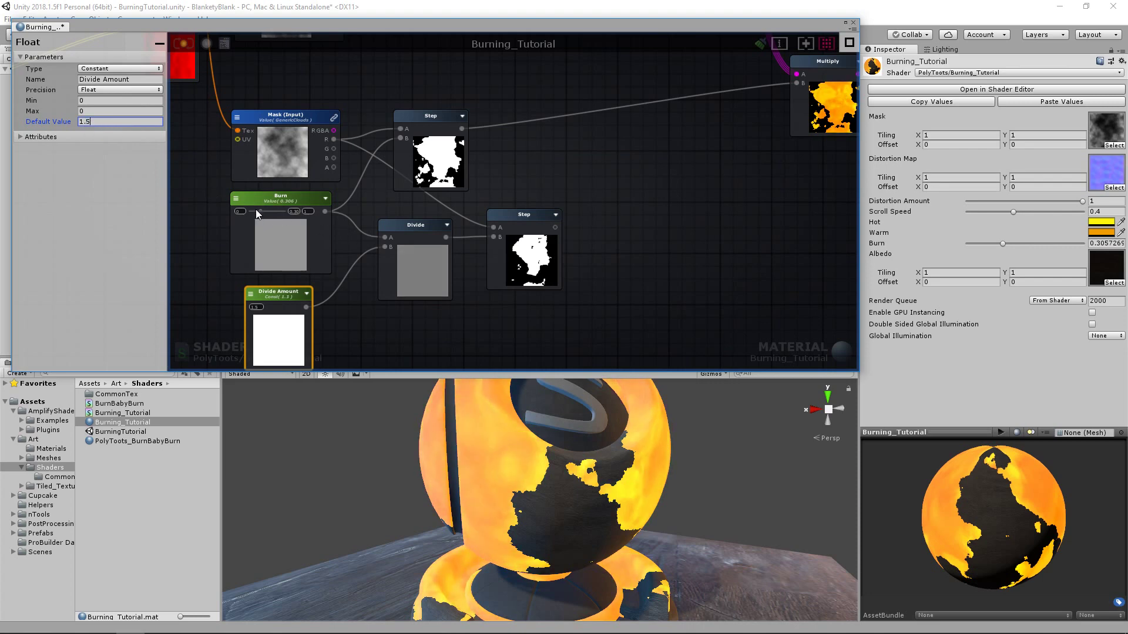
Step: Raise Burn to about 0.463 and shift both Step nodes slightly upward to compare their masks
{"action": "left_click_drag", "start_coordinate": [423, 138], "coordinate": [417, 129]}
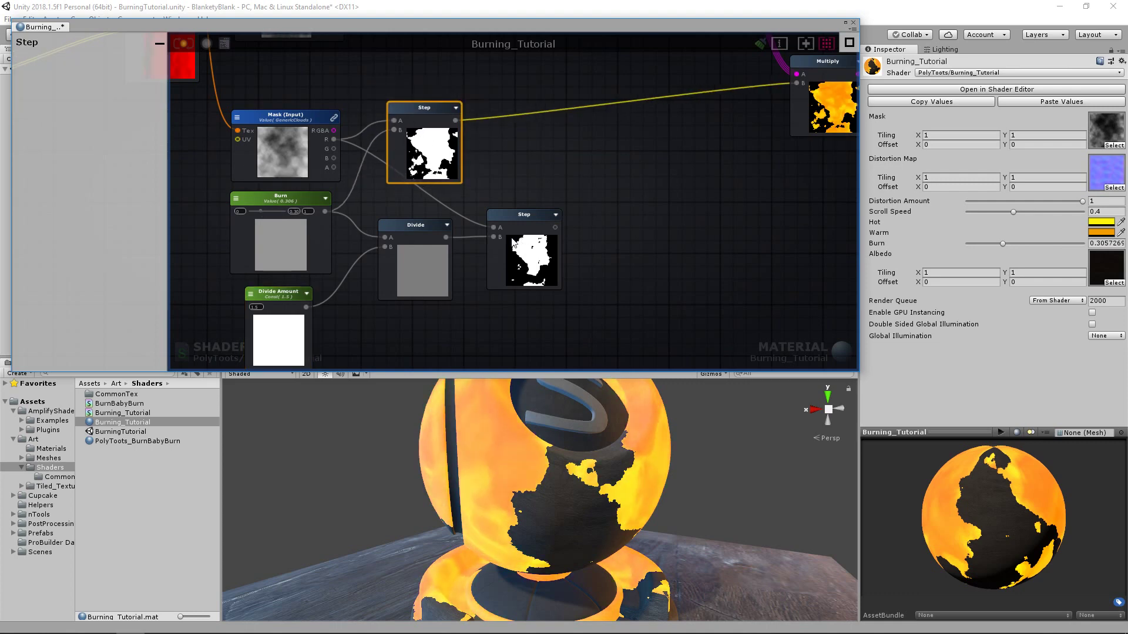
{"action": "mouse_move", "coordinate": [260, 210]}
{"action": "left_mouse_down"}
{"action": "mouse_move", "coordinate": [279, 210]}
{"action": "mouse_move", "coordinate": [265, 211]}
{"action": "left_mouse_up"}
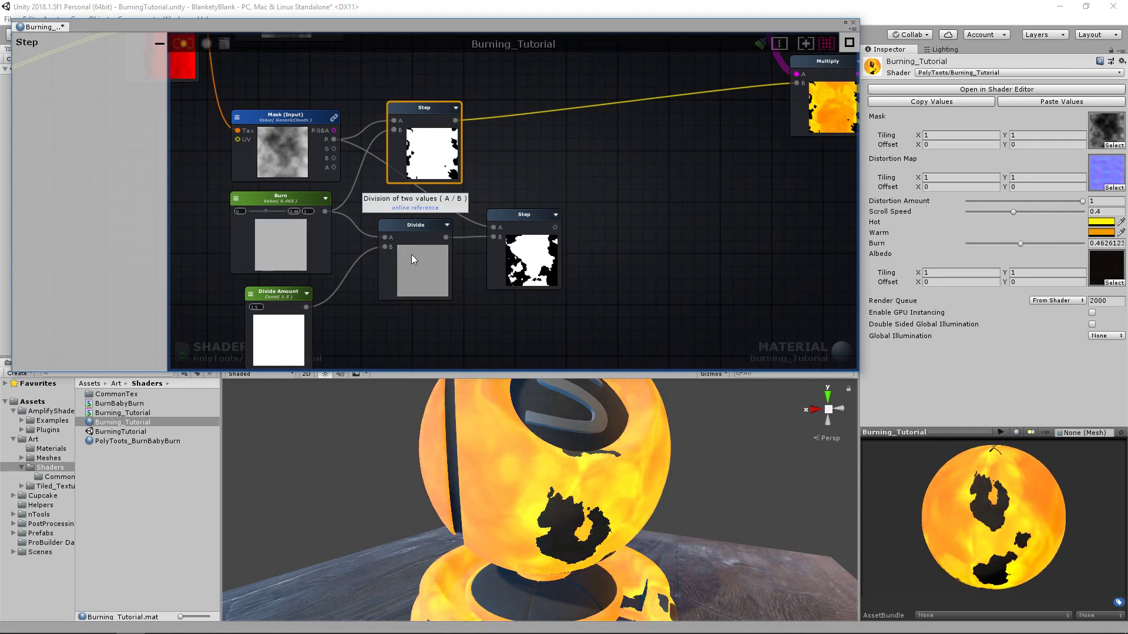
{"action": "left_click_drag", "start_coordinate": [523, 220], "coordinate": [521, 211]}
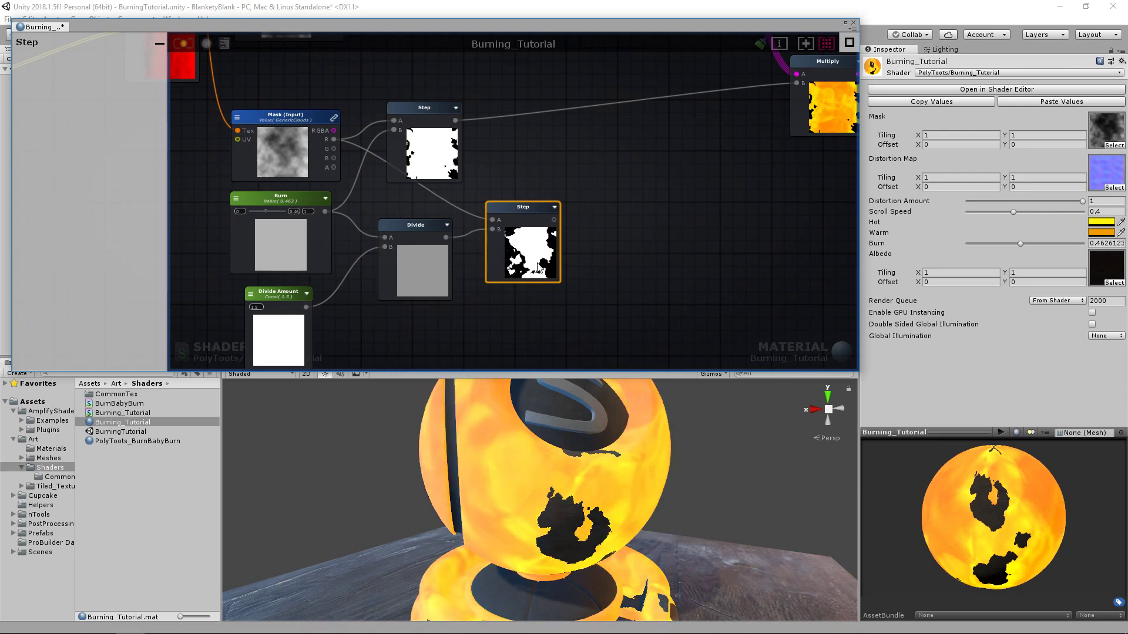
{"action": "middle_click_drag", "start_coordinate": [462, 190], "coordinate": [476, 195]}
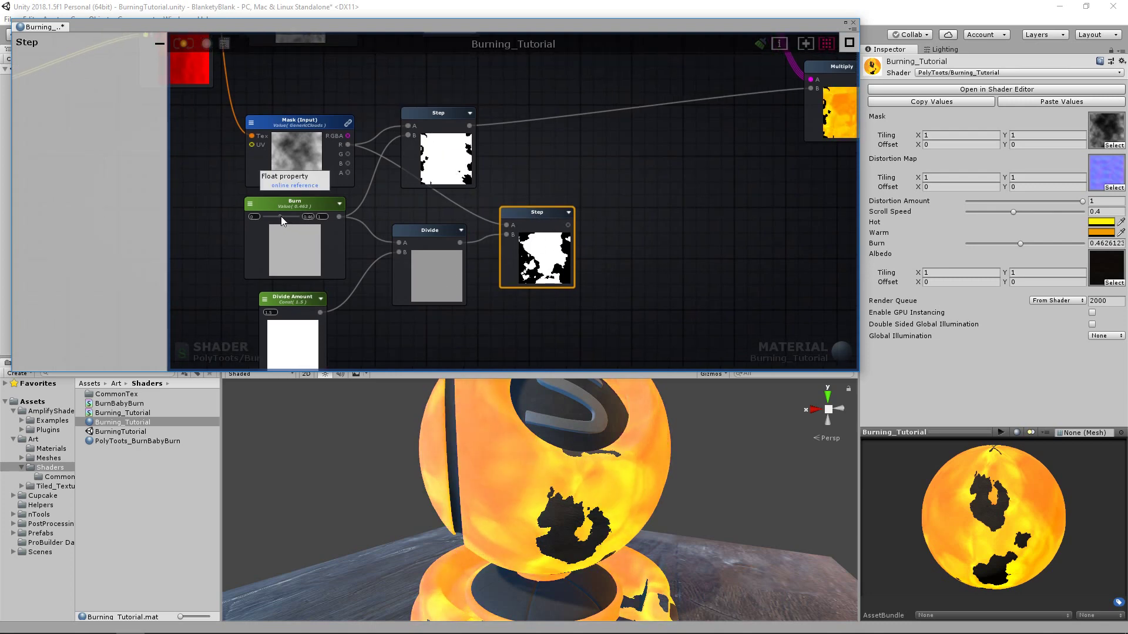
Step: Lower Burn to about 0.314 to compare both Step masks, and shift the duplicate Step node slightly
{"action": "left_click", "coordinate": [430, 149]}
{"action": "left_click", "coordinate": [538, 228]}
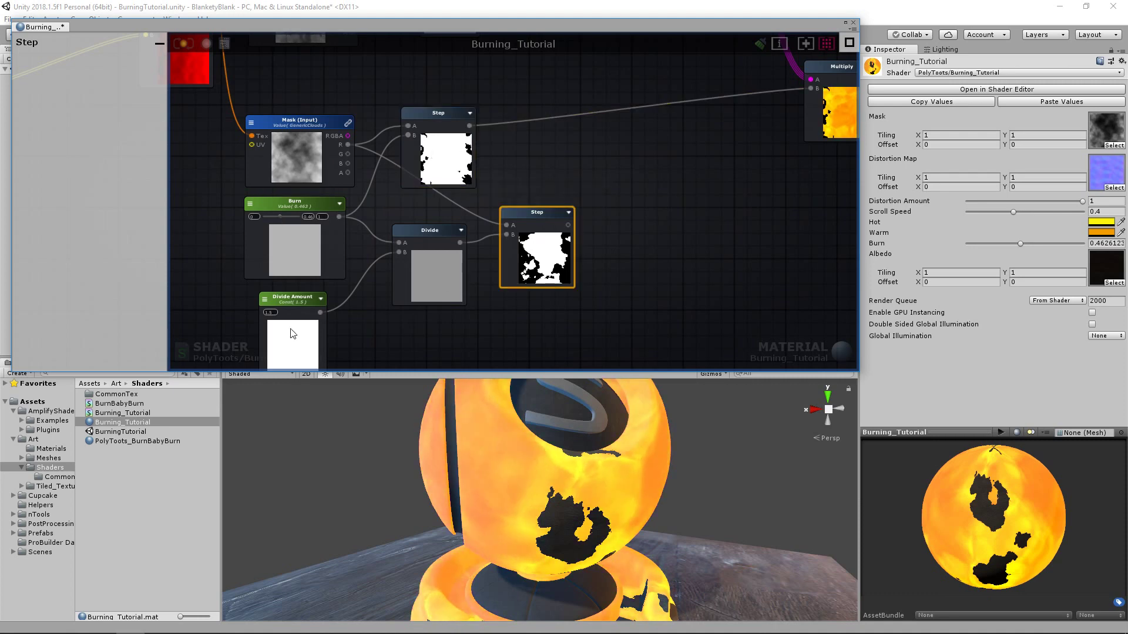
{"action": "left_click", "coordinate": [282, 204]}
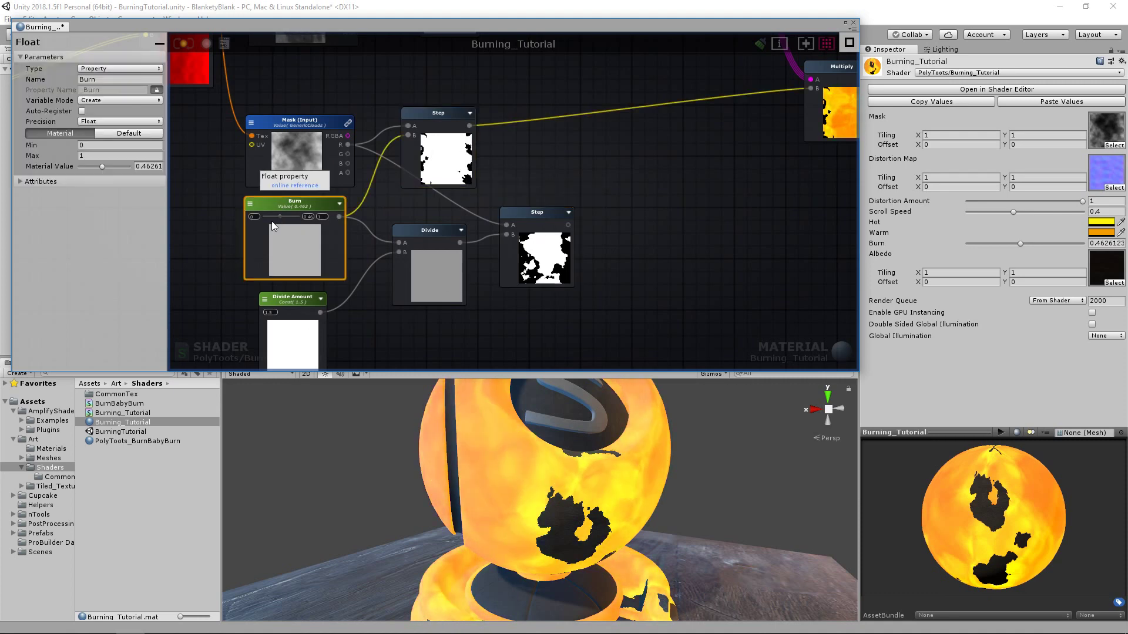
{"action": "mouse_move", "coordinate": [279, 221]}
{"action": "left_mouse_down"}
{"action": "mouse_move", "coordinate": [301, 210]}
{"action": "mouse_move", "coordinate": [270, 217]}
{"action": "left_mouse_up"}
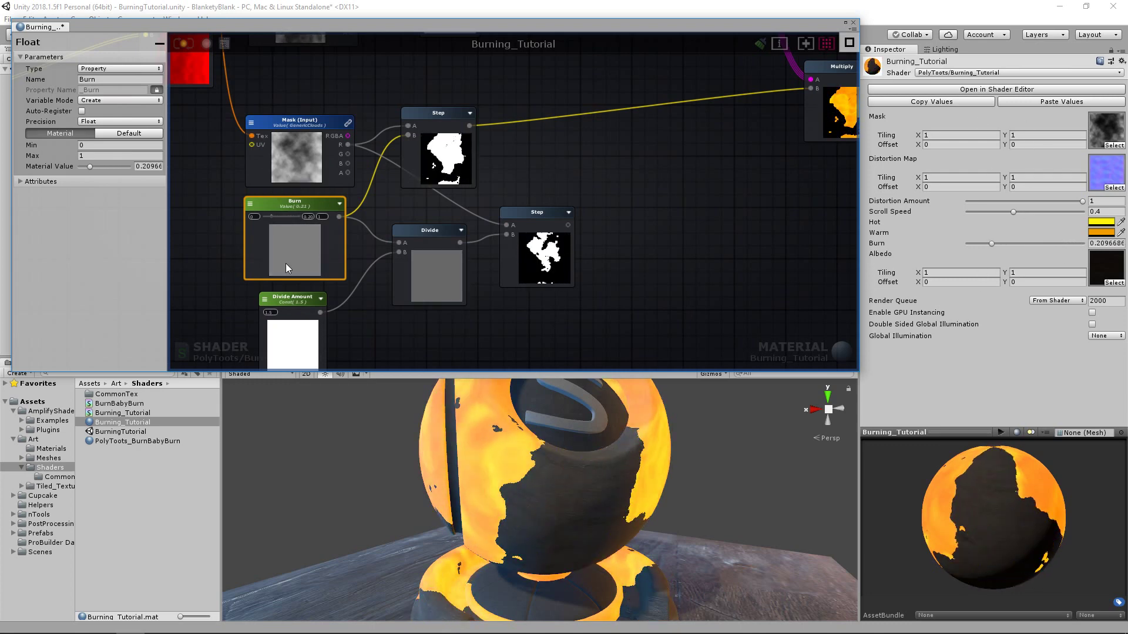
{"action": "mouse_move", "coordinate": [272, 216]}
{"action": "left_mouse_down"}
{"action": "mouse_move", "coordinate": [286, 214]}
{"action": "mouse_move", "coordinate": [274, 217]}
{"action": "left_mouse_up"}
{"action": "left_click_drag", "start_coordinate": [539, 209], "coordinate": [528, 205]}
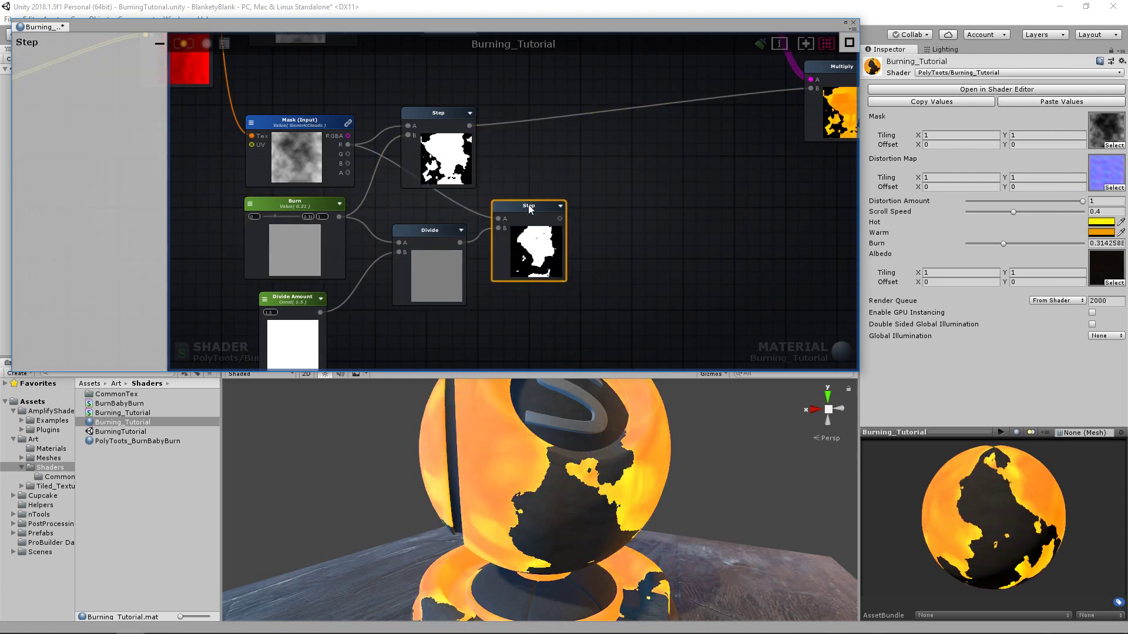
Step: Create a Subtract node, connecting the first Step's output to A and the duplicate Step's output to B
{"action": "middle_click_drag", "start_coordinate": [621, 181], "coordinate": [579, 209]}
{"action": "left_click", "coordinate": [595, 211]}
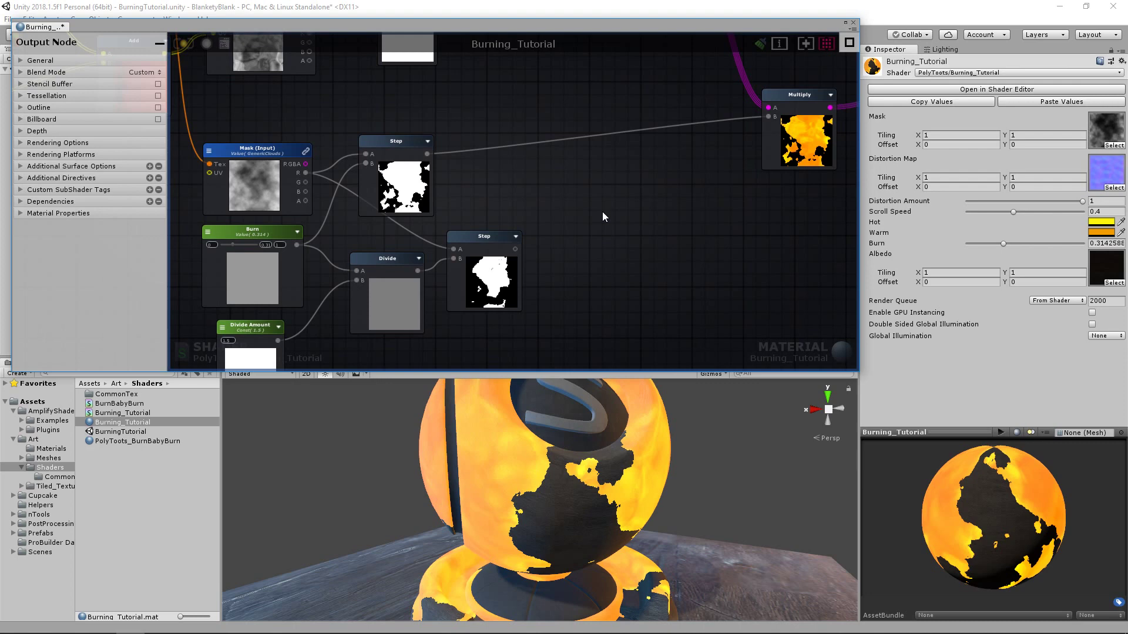
{"action": "key", "text": "s"}
{"action": "left_click", "coordinate": [597, 160]}
{"action": "left_click_drag", "start_coordinate": [426, 153], "coordinate": [570, 174]}
{"action": "left_click_drag", "start_coordinate": [515, 247], "coordinate": [569, 184]}
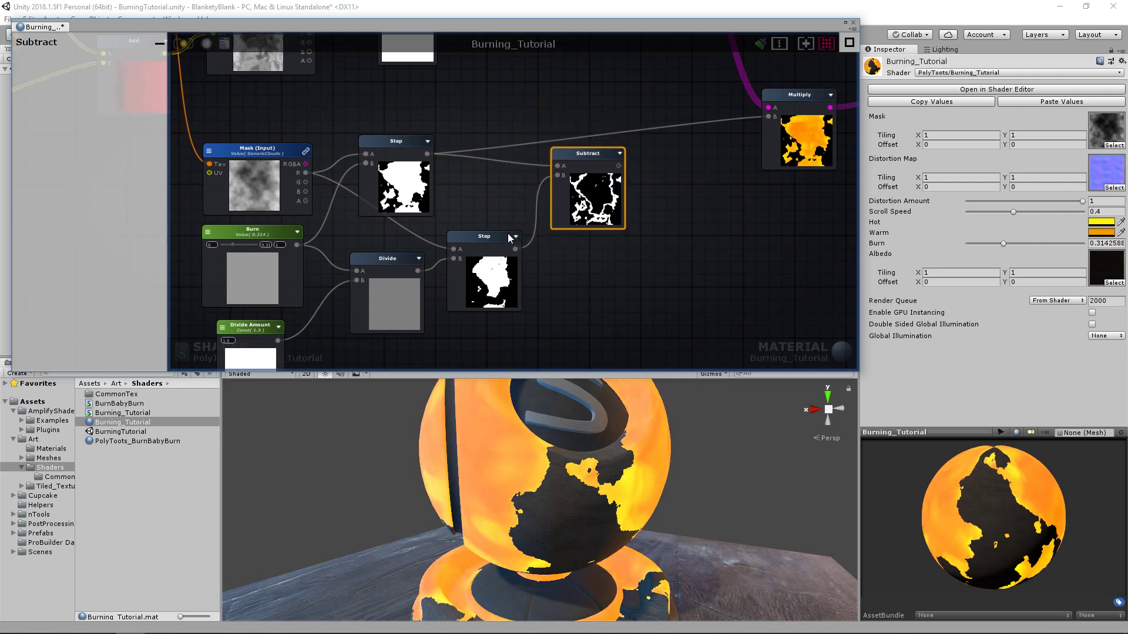
Step: Set the Divide Amount node's default value to 1.2 and nudge the Subtract node closer to the Steps
{"action": "right_click_drag", "start_coordinate": [253, 325], "coordinate": [284, 295]}
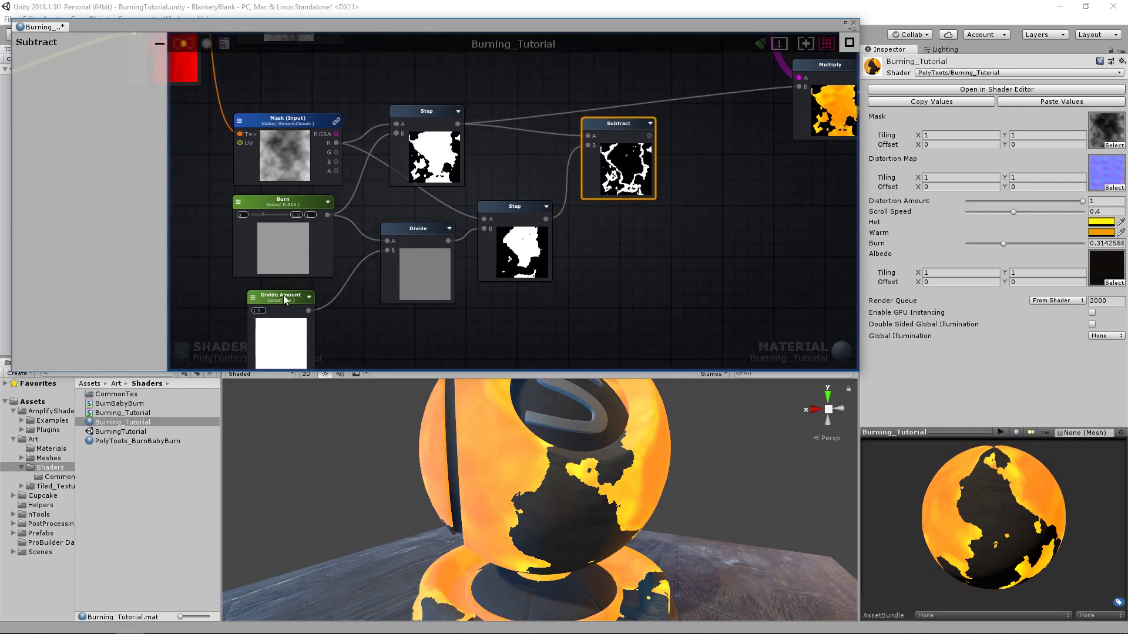
{"action": "left_click", "coordinate": [283, 295]}
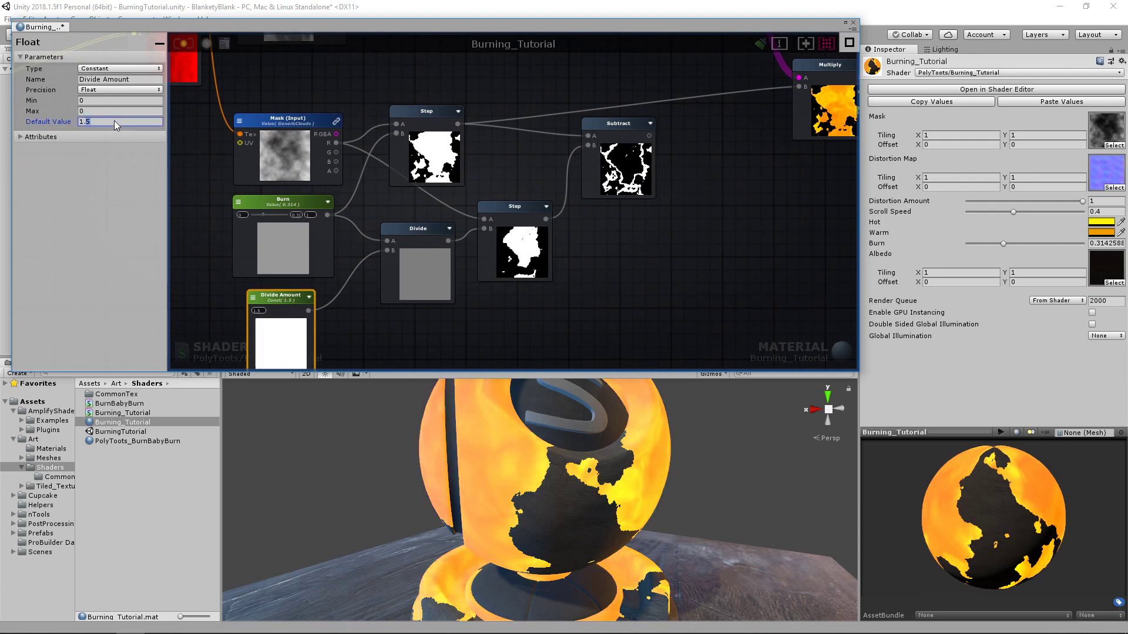
{"action": "key", "text": "BackSpace"}
{"action": "type", "text": "2"}
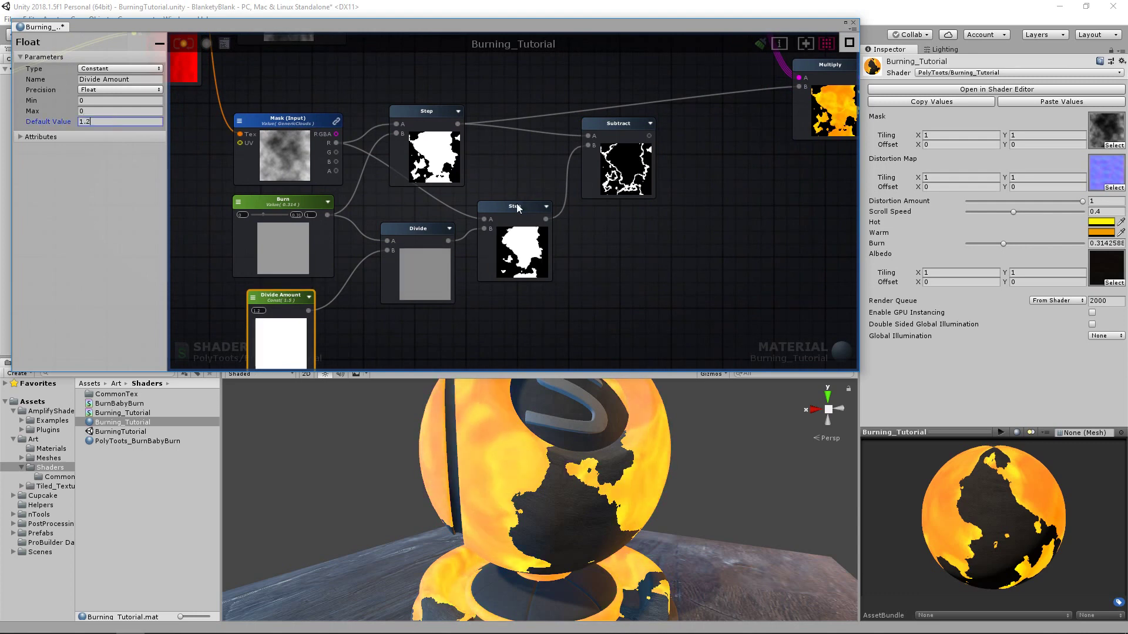
{"action": "key", "text": "Tab"}
{"action": "left_click_drag", "start_coordinate": [611, 121], "coordinate": [598, 116]}
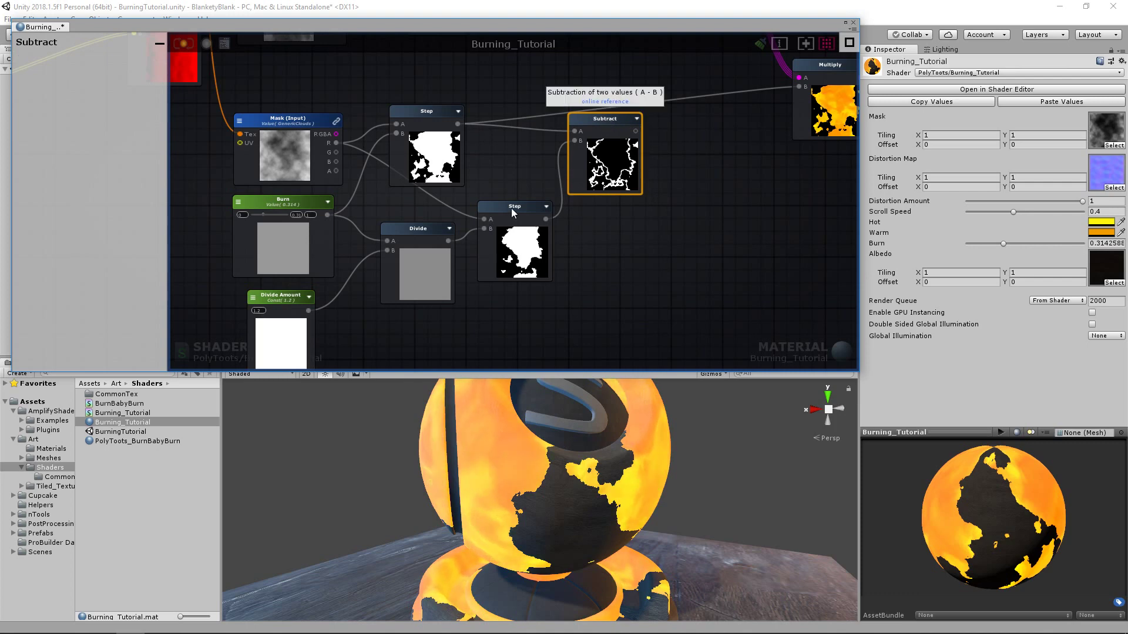
Step: Lower Divide Amount's default value to 1.02, then raise it to 1.09 while checking the Subtract preview
{"action": "left_click", "coordinate": [290, 297]}
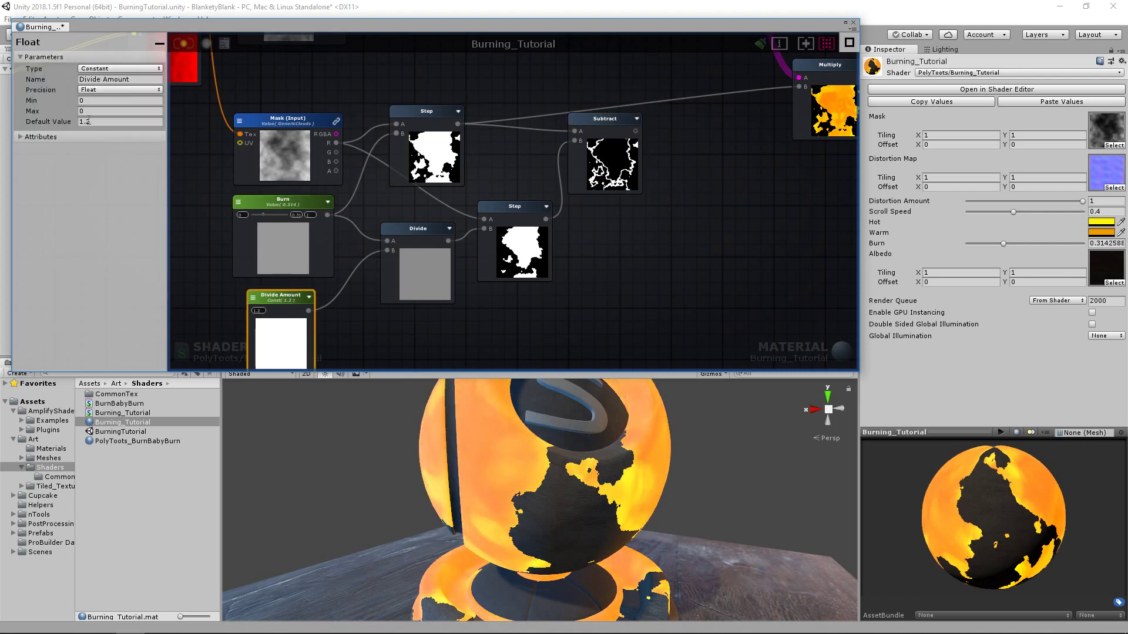
{"action": "middle_click_drag", "start_coordinate": [598, 176], "coordinate": [509, 267]}
{"action": "scroll", "coordinate": [510, 267], "scroll_direction": "up", "scroll_amount": 3}
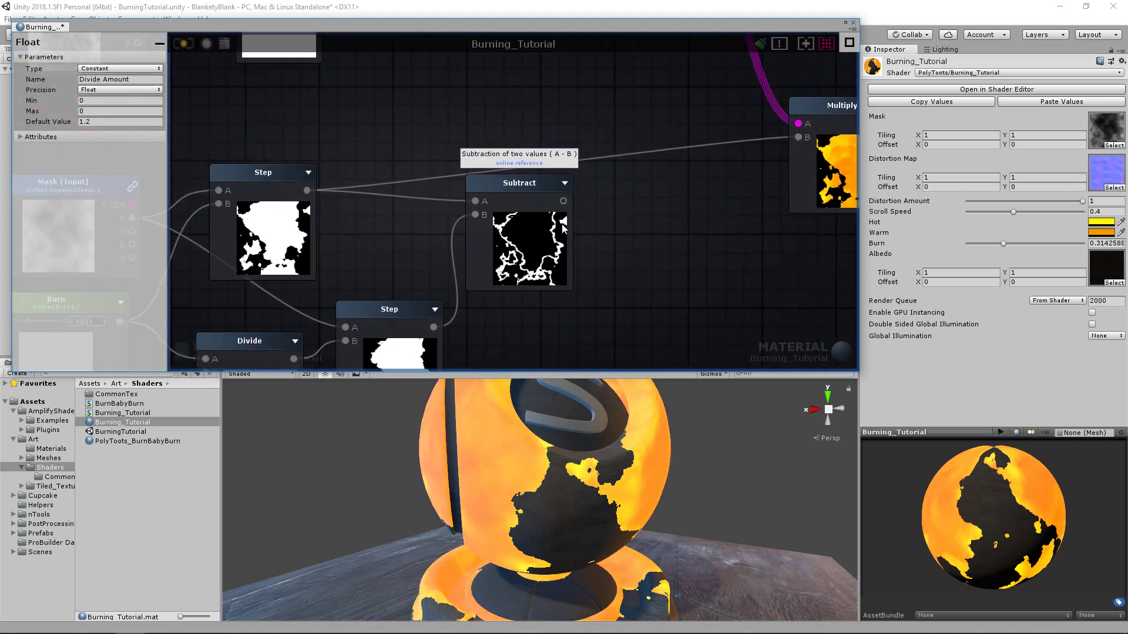
{"action": "left_click_drag", "start_coordinate": [73, 126], "coordinate": [62, 124]}
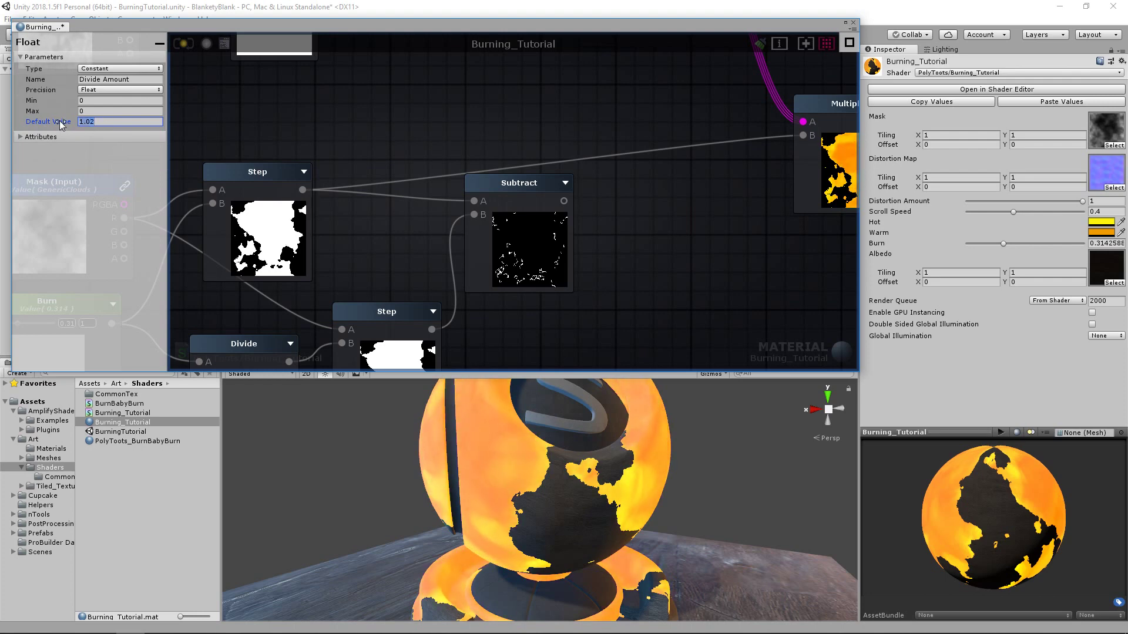
{"action": "mouse_move", "coordinate": [69, 122]}
{"action": "left_mouse_down"}
{"action": "mouse_move", "coordinate": [98, 121]}
{"action": "mouse_move", "coordinate": [75, 111]}
{"action": "left_mouse_up"}
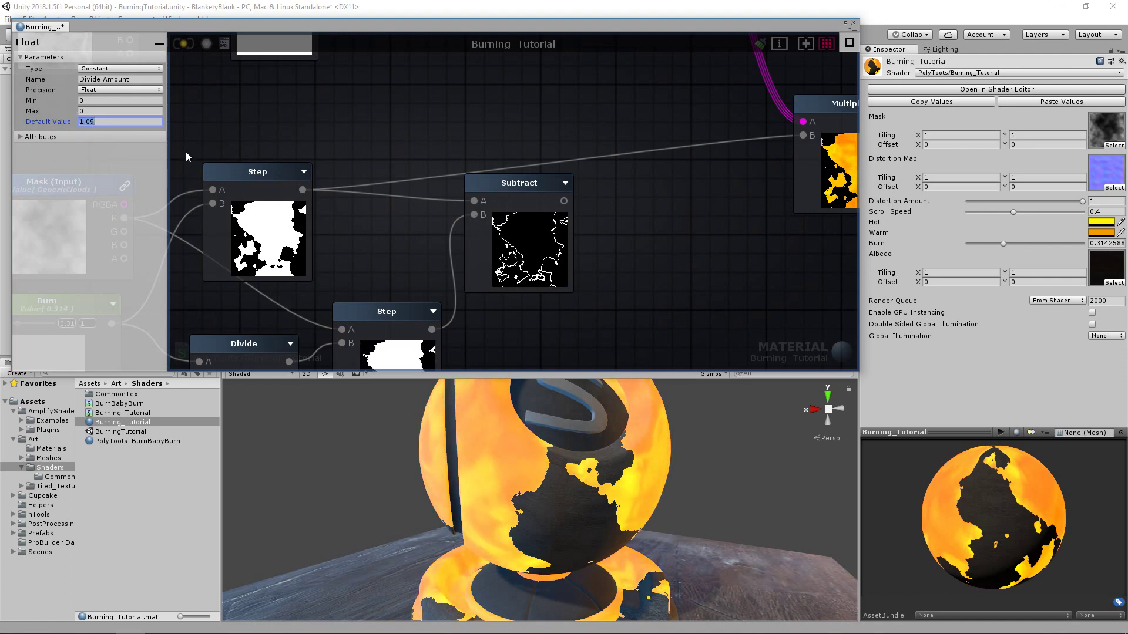
Step: Reposition the Subtract node beside the duplicate Step, leaving room in front of the Multiply node
{"action": "left_click_drag", "start_coordinate": [536, 235], "coordinate": [555, 238]}
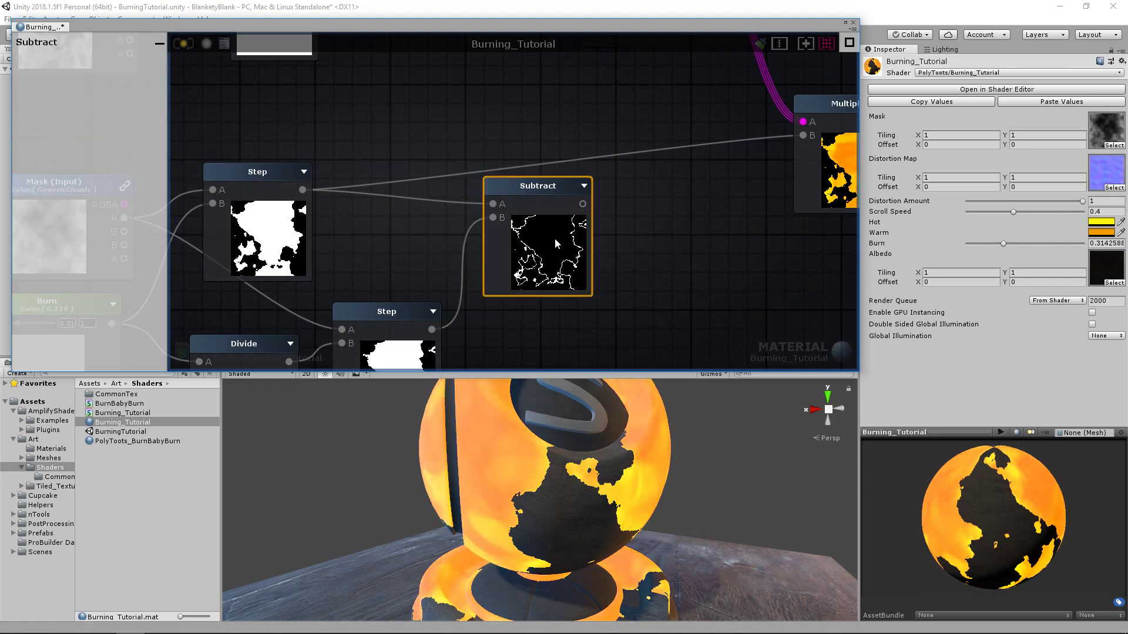
{"action": "scroll", "coordinate": [474, 242], "scroll_direction": "down", "scroll_amount": 5}
{"action": "left_click", "coordinate": [491, 241]}
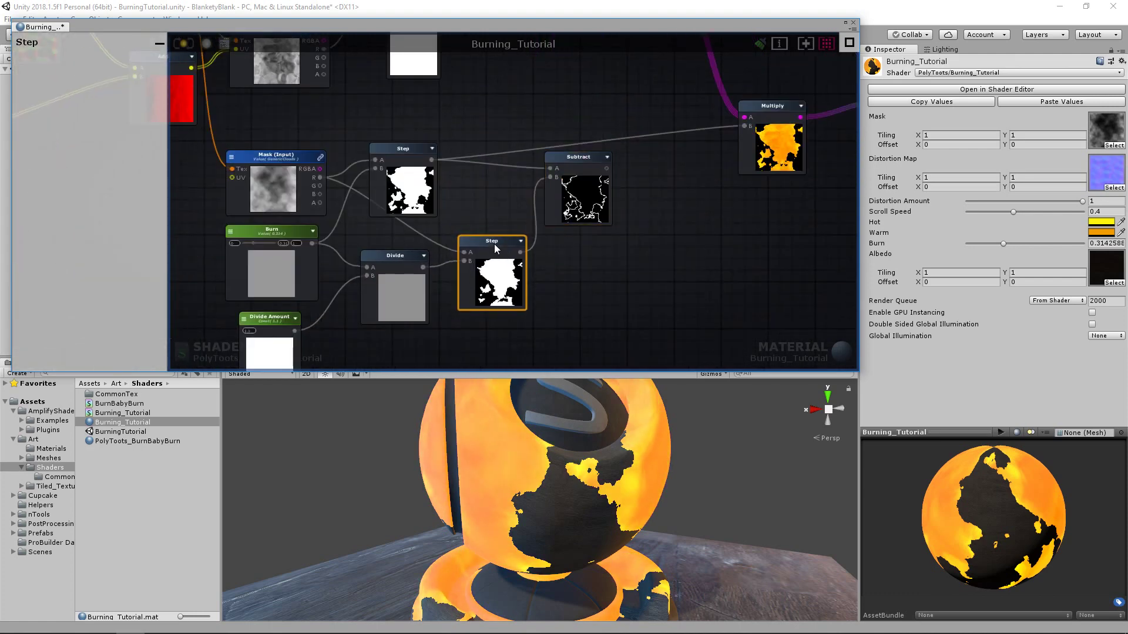
{"action": "mouse_move", "coordinate": [586, 155]}
{"action": "left_mouse_down"}
{"action": "mouse_move", "coordinate": [570, 143]}
{"action": "mouse_move", "coordinate": [594, 157]}
{"action": "left_mouse_up"}
{"action": "middle_click_drag", "start_coordinate": [631, 191], "coordinate": [495, 199]}
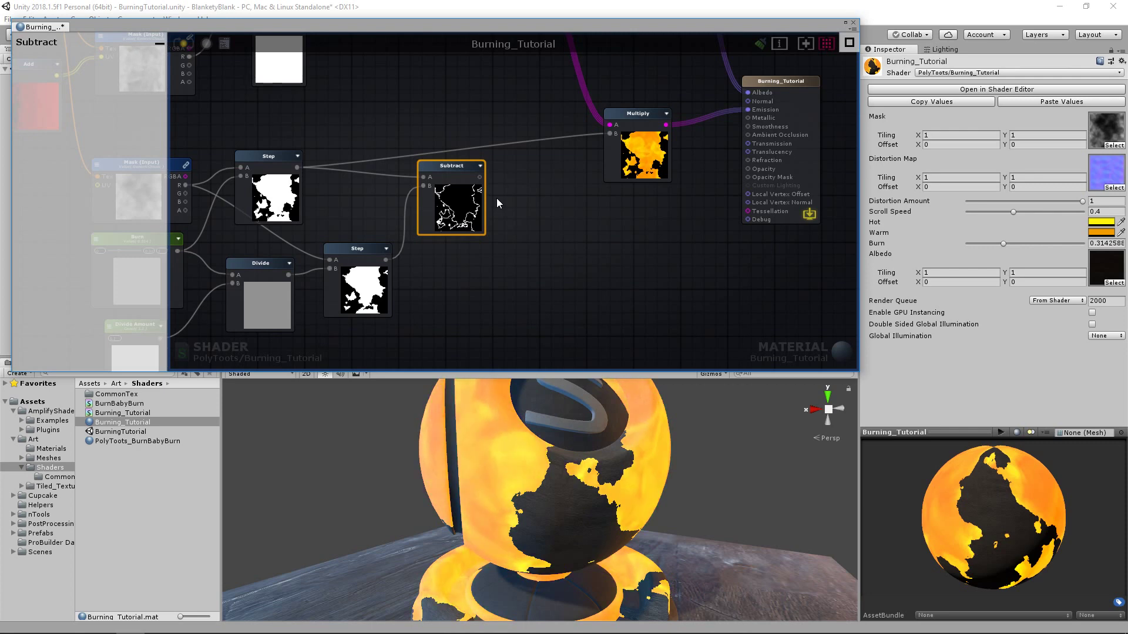
{"action": "left_click_drag", "start_coordinate": [458, 183], "coordinate": [467, 206]}
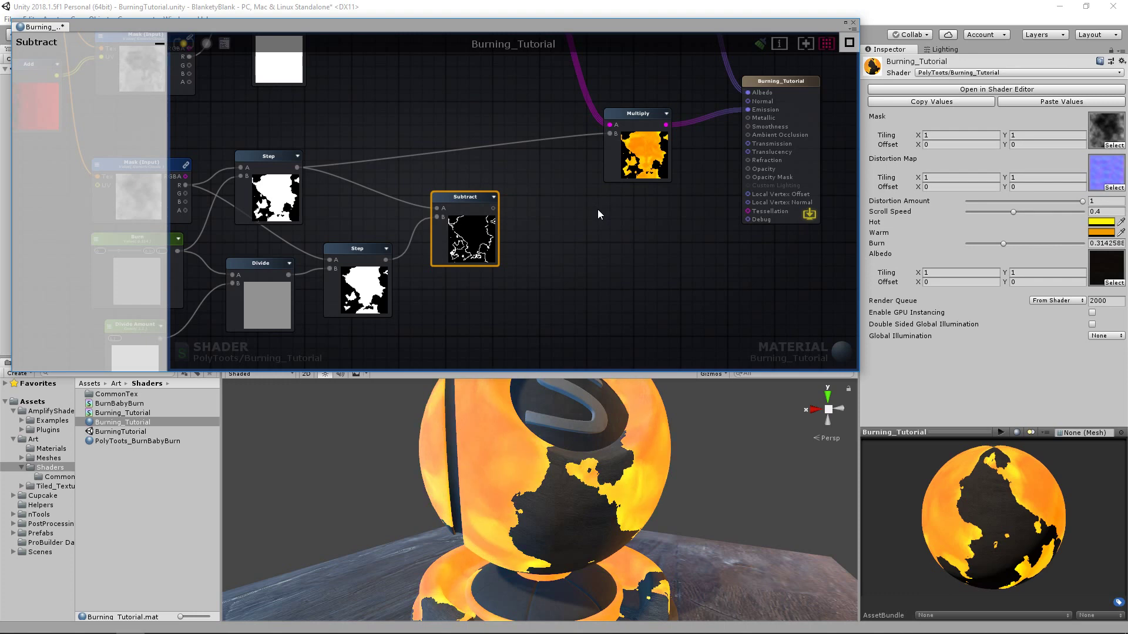
Step: Create an Add node before Multiply, connecting Subtract's output to B and the first Step's output to A
{"action": "left_click", "coordinate": [565, 199]}
{"action": "key", "text": "a"}
{"action": "left_click", "coordinate": [556, 200]}
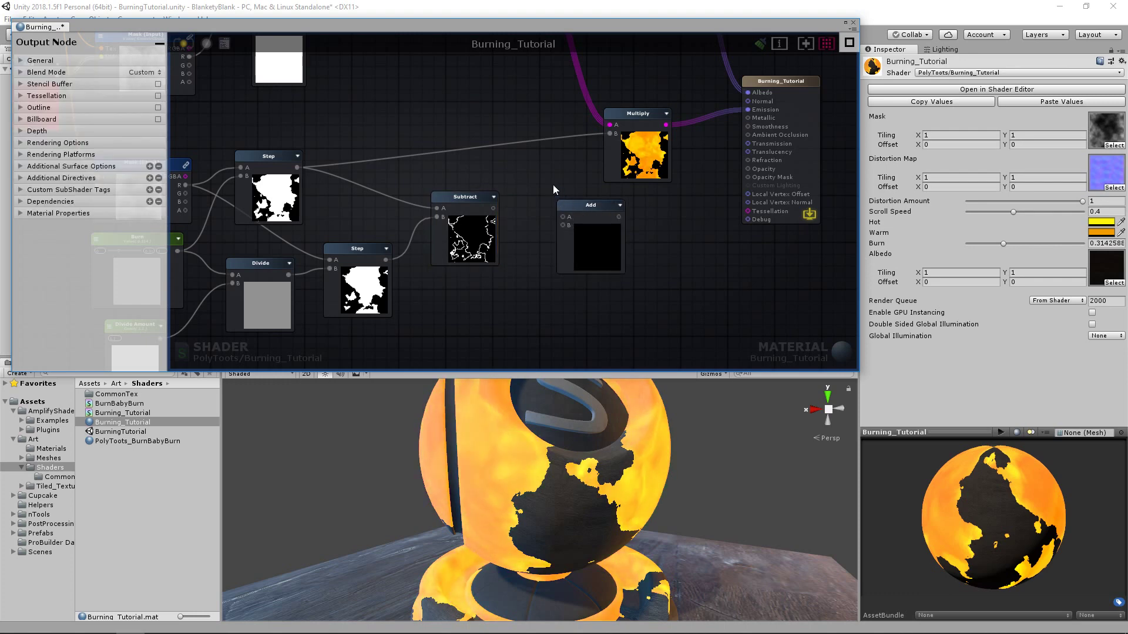
{"action": "left_click_drag", "start_coordinate": [493, 209], "coordinate": [531, 157]}
{"action": "left_click_drag", "start_coordinate": [472, 197], "coordinate": [464, 199]}
{"action": "left_click_drag", "start_coordinate": [549, 148], "coordinate": [548, 141]}
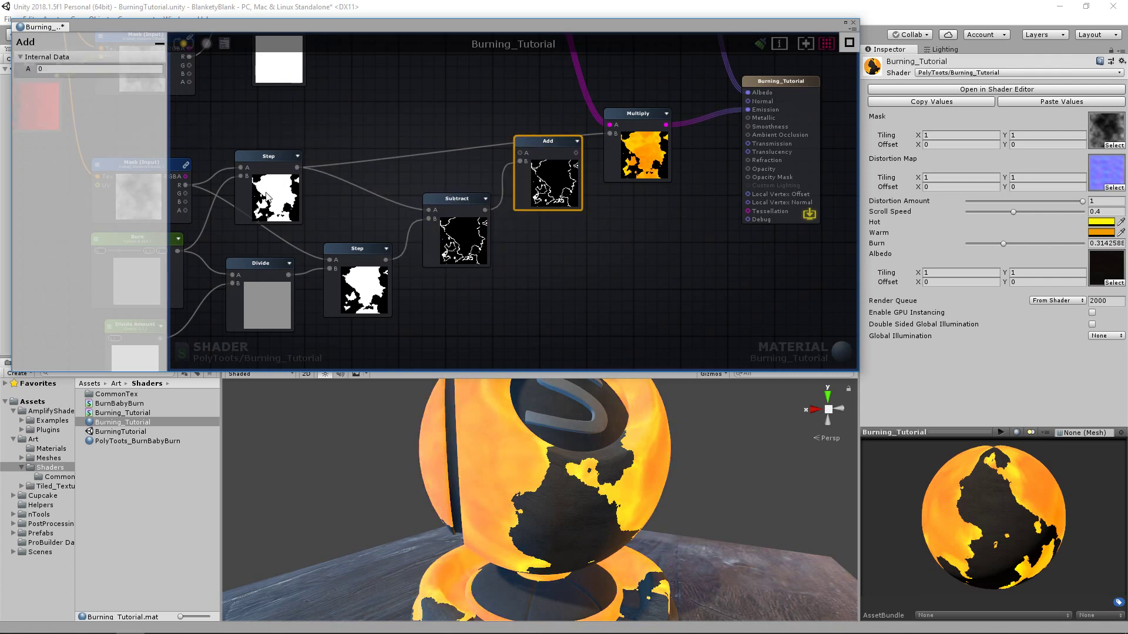
{"action": "left_click_drag", "start_coordinate": [327, 167], "coordinate": [550, 153]}
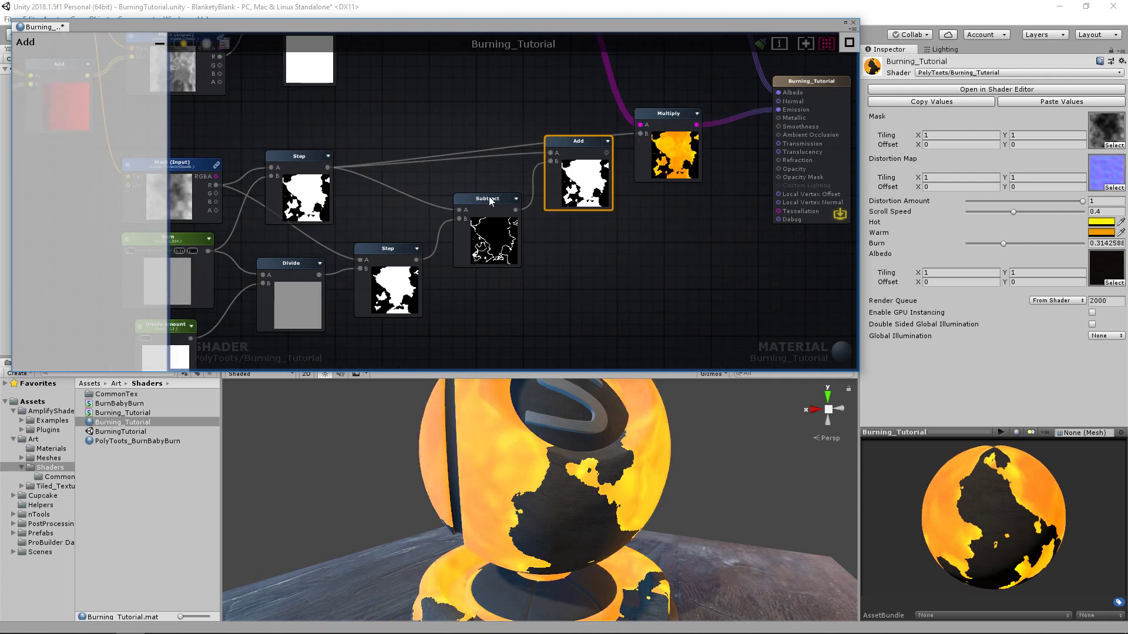
Step: Tidy the layout by shifting the Subtract, duplicate Step and Add nodes slightly
{"action": "left_click_drag", "start_coordinate": [491, 201], "coordinate": [476, 201]}
{"action": "left_click_drag", "start_coordinate": [393, 255], "coordinate": [387, 254]}
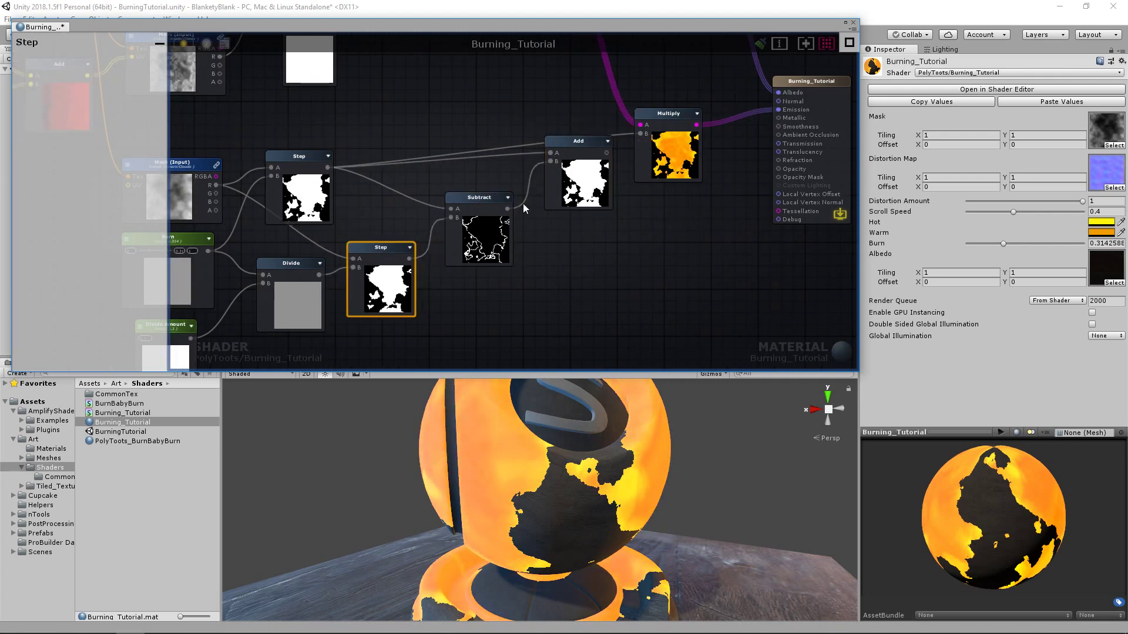
{"action": "left_click", "coordinate": [484, 196]}
{"action": "left_click_drag", "start_coordinate": [582, 147], "coordinate": [574, 147]}
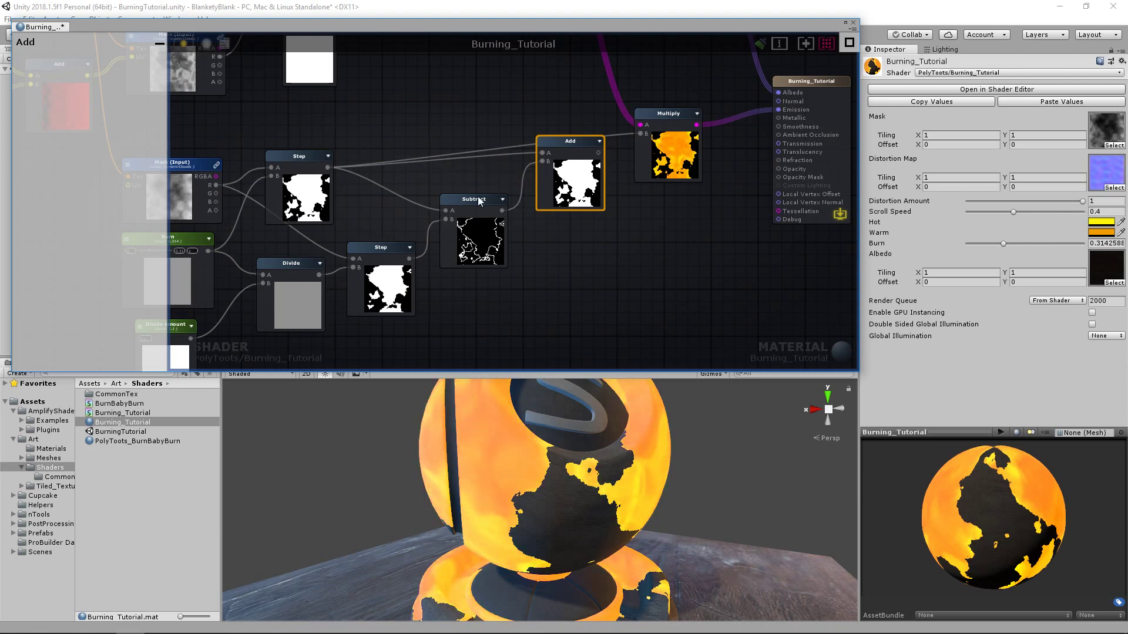
Step: Connect the Add output to Multiply's B input in place of the Step and check the burning edge on the model
{"action": "middle_click_drag", "start_coordinate": [625, 173], "coordinate": [510, 221]}
{"action": "scroll", "coordinate": [510, 221], "scroll_direction": "up", "scroll_amount": 2}
{"action": "middle_click_drag", "start_coordinate": [356, 212], "coordinate": [477, 202]}
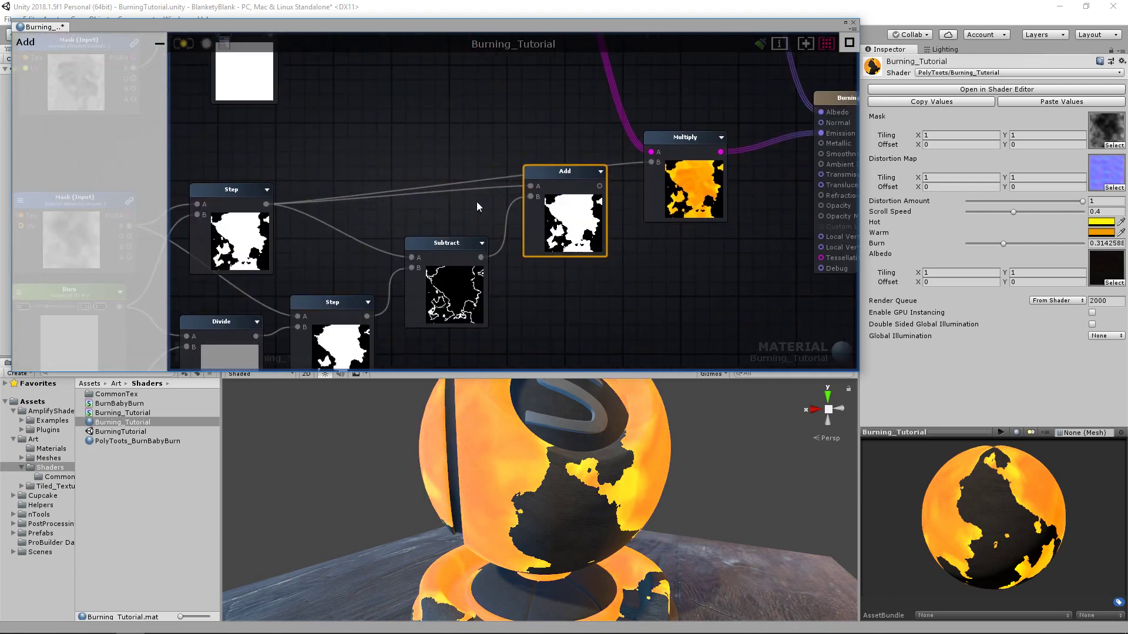
{"action": "left_click_drag", "start_coordinate": [600, 186], "coordinate": [651, 162]}
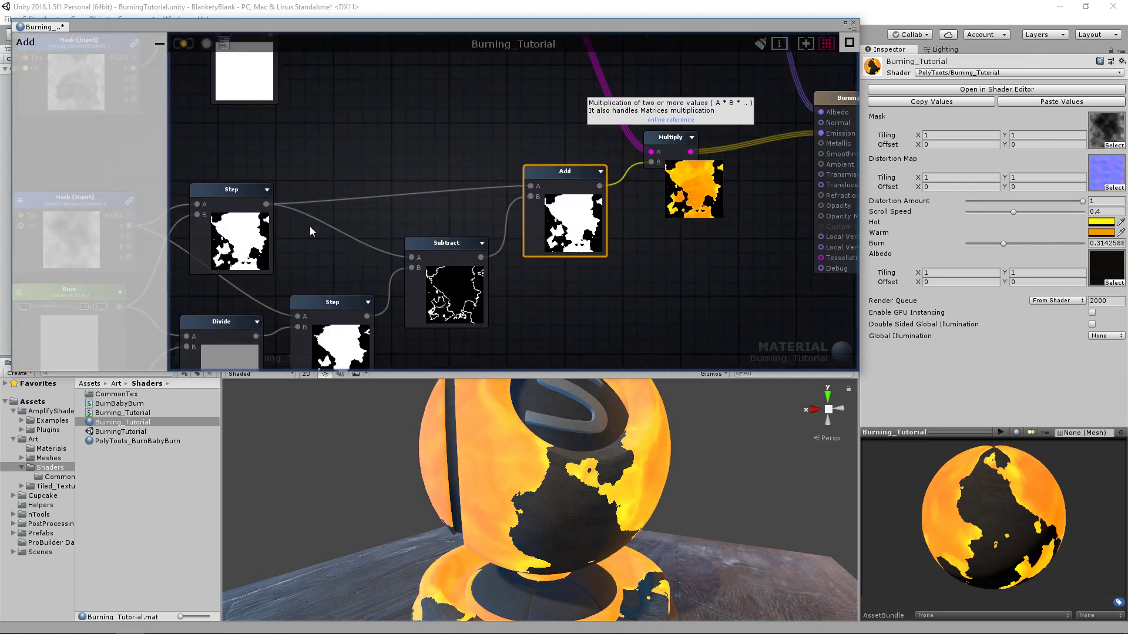
{"action": "scroll", "coordinate": [682, 186], "scroll_direction": "up", "scroll_amount": 2}
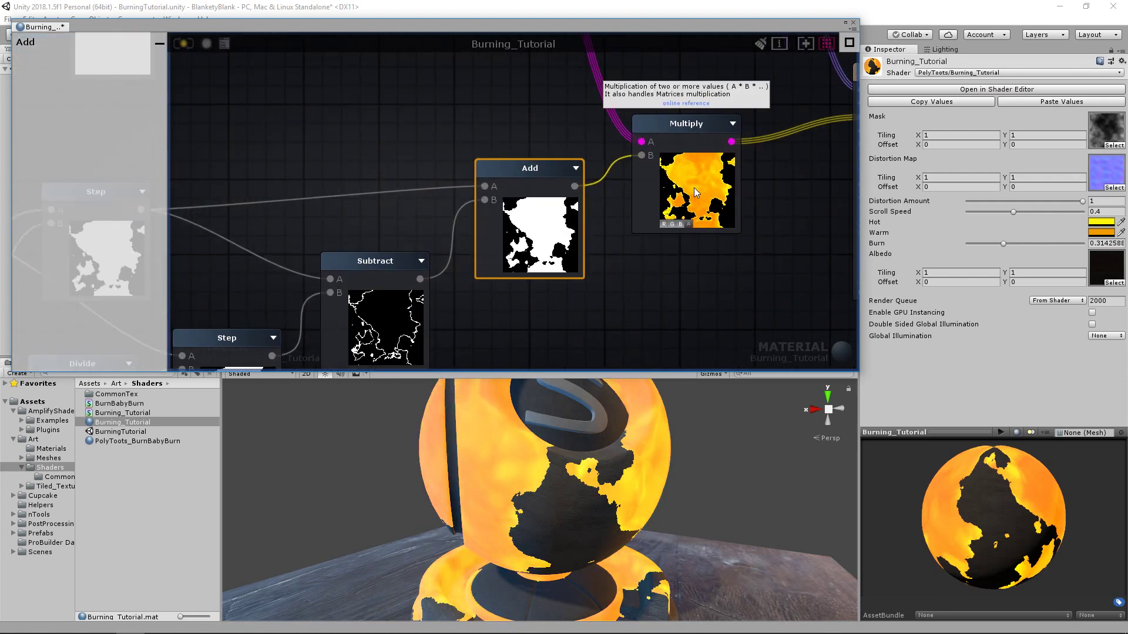
{"action": "mouse_move", "coordinate": [545, 436]}
{"action": "middle_mouse_down"}
{"action": "mouse_move", "coordinate": [530, 460]}
{"action": "mouse_move", "coordinate": [532, 417]}
{"action": "middle_mouse_up"}
{"action": "scroll", "coordinate": [530, 460], "scroll_direction": "up", "scroll_amount": 2}
{"action": "middle_click_drag", "start_coordinate": [386, 295], "coordinate": [526, 236]}
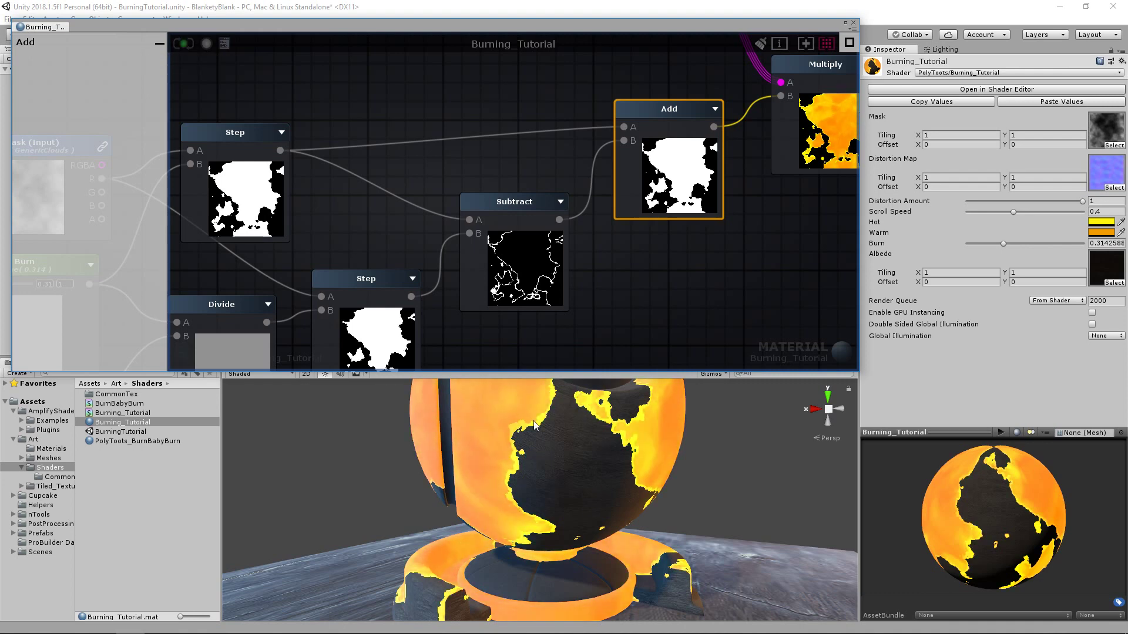
Step: Raise Divide Amount's default value to 1.48, update the shader and view the burning edge on the model
{"action": "scroll", "coordinate": [568, 207], "scroll_direction": "down", "scroll_amount": 4}
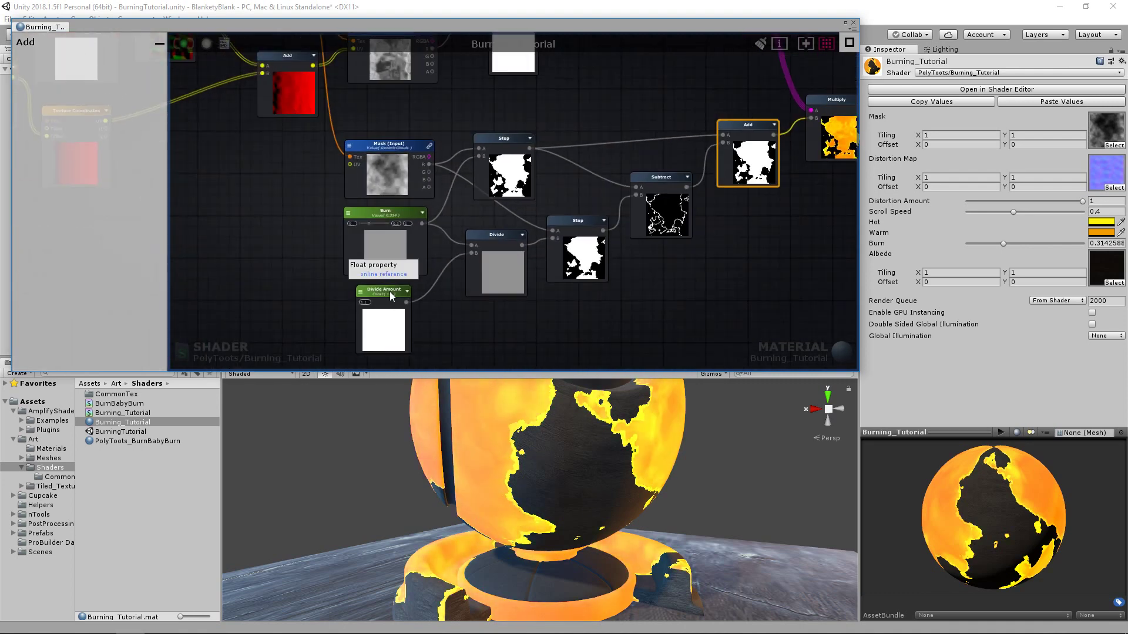
{"action": "left_click", "coordinate": [390, 291]}
{"action": "scroll", "coordinate": [533, 301], "scroll_direction": "up", "scroll_amount": 1}
{"action": "middle_click_drag", "start_coordinate": [534, 300], "coordinate": [467, 271]}
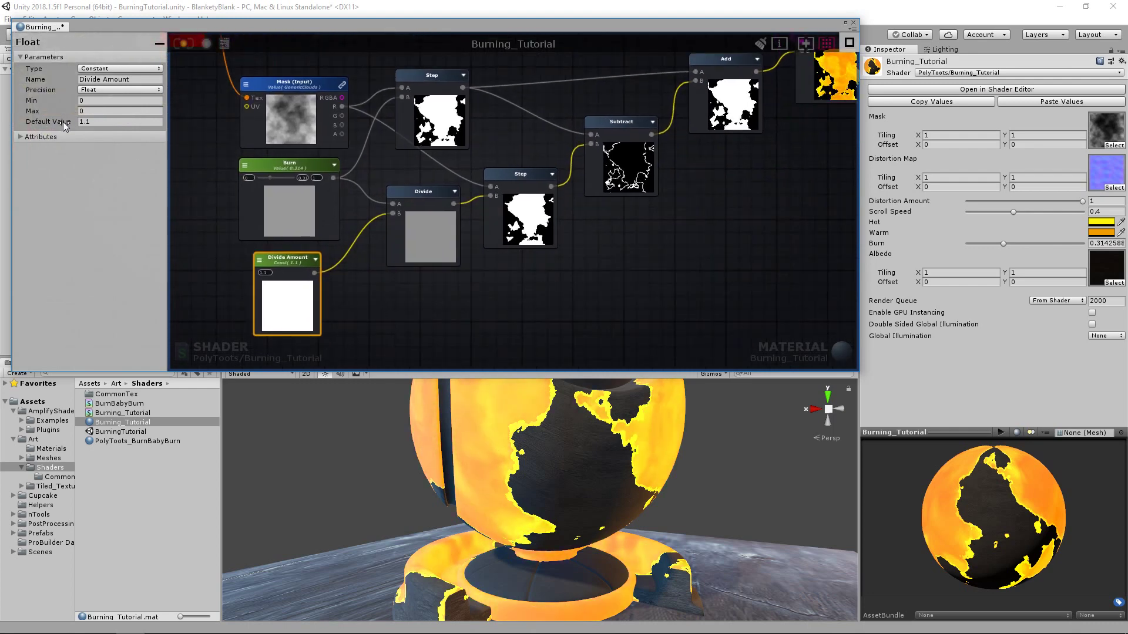
{"action": "left_click_drag", "start_coordinate": [70, 122], "coordinate": [94, 116]}
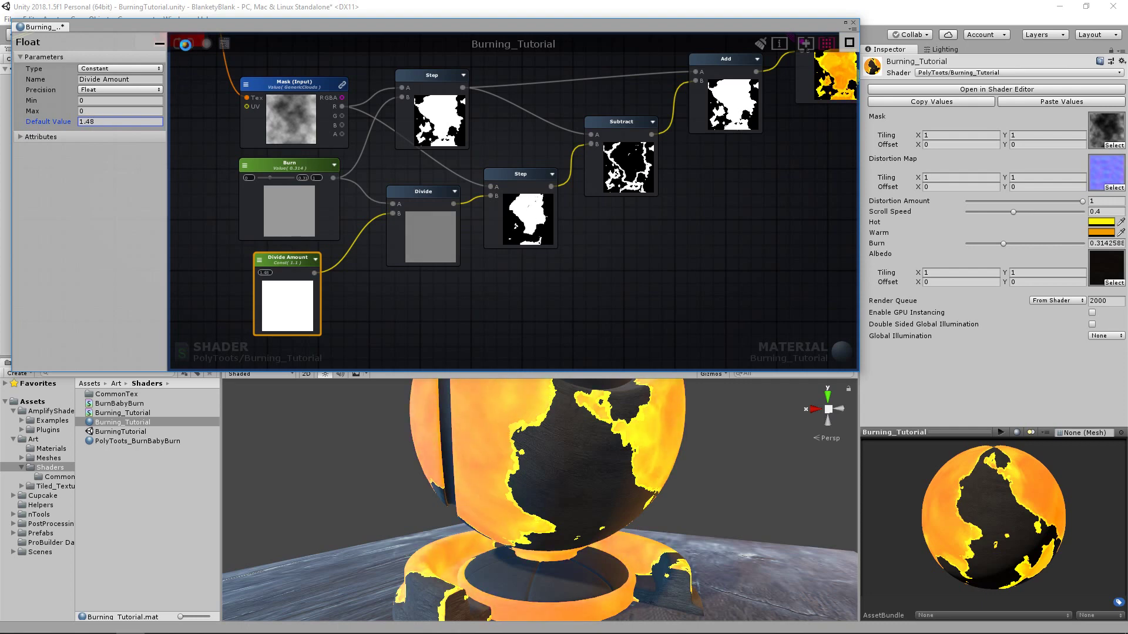
{"action": "mouse_move", "coordinate": [587, 440]}
{"action": "left_mouse_down", "text": "alt"}
{"action": "mouse_move", "coordinate": [579, 464]}
{"action": "mouse_move", "coordinate": [555, 470]}
{"action": "left_mouse_up", "text": "alt"}
Step: Set Divide Amount's default value to 1.1 and bring the whole edge-mask node chain into view
{"action": "left_click", "coordinate": [89, 121]}
{"action": "left_click_drag", "start_coordinate": [89, 122], "coordinate": [86, 122]}
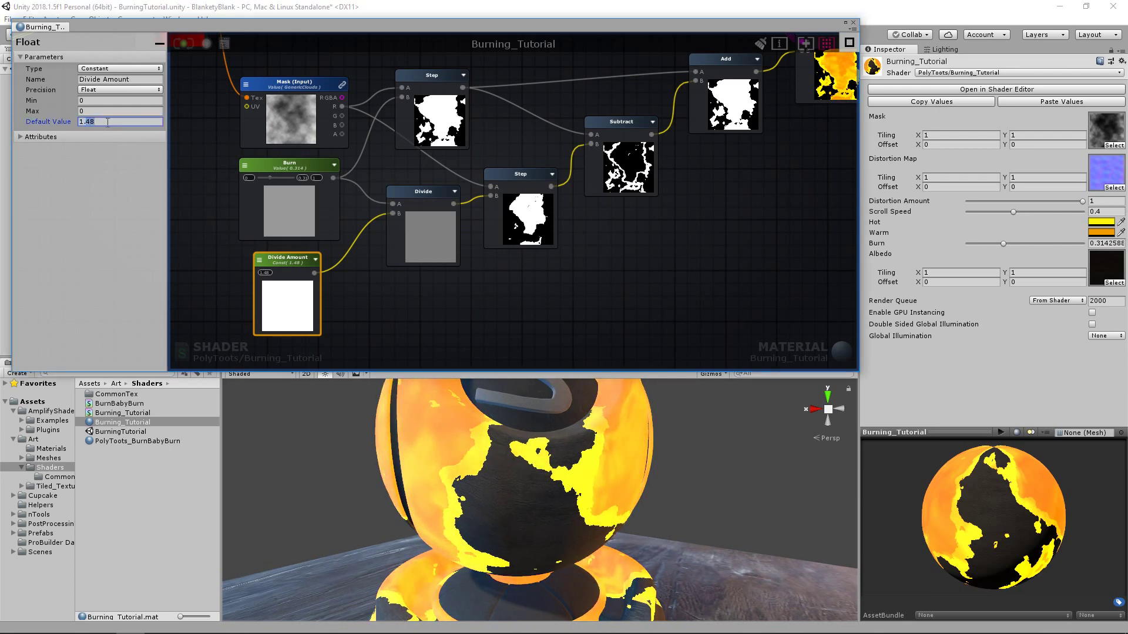
{"action": "type", "text": "1.1"}
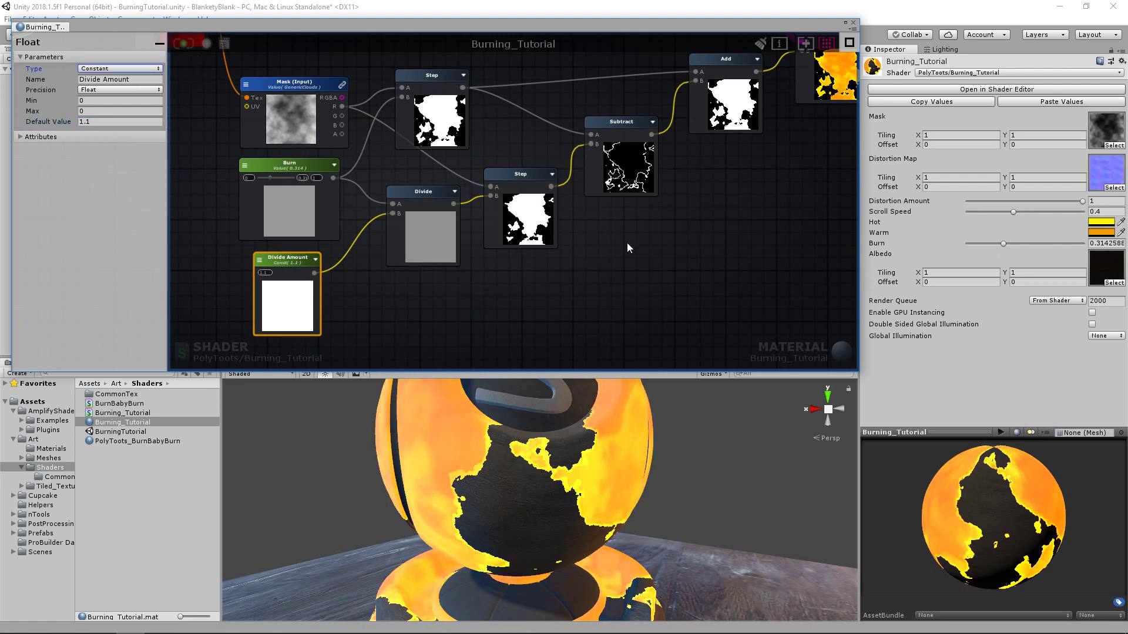
{"action": "left_click", "coordinate": [569, 247]}
{"action": "middle_click_drag", "start_coordinate": [573, 252], "coordinate": [500, 252]}
{"action": "scroll", "coordinate": [587, 213], "scroll_direction": "down", "scroll_amount": 3}
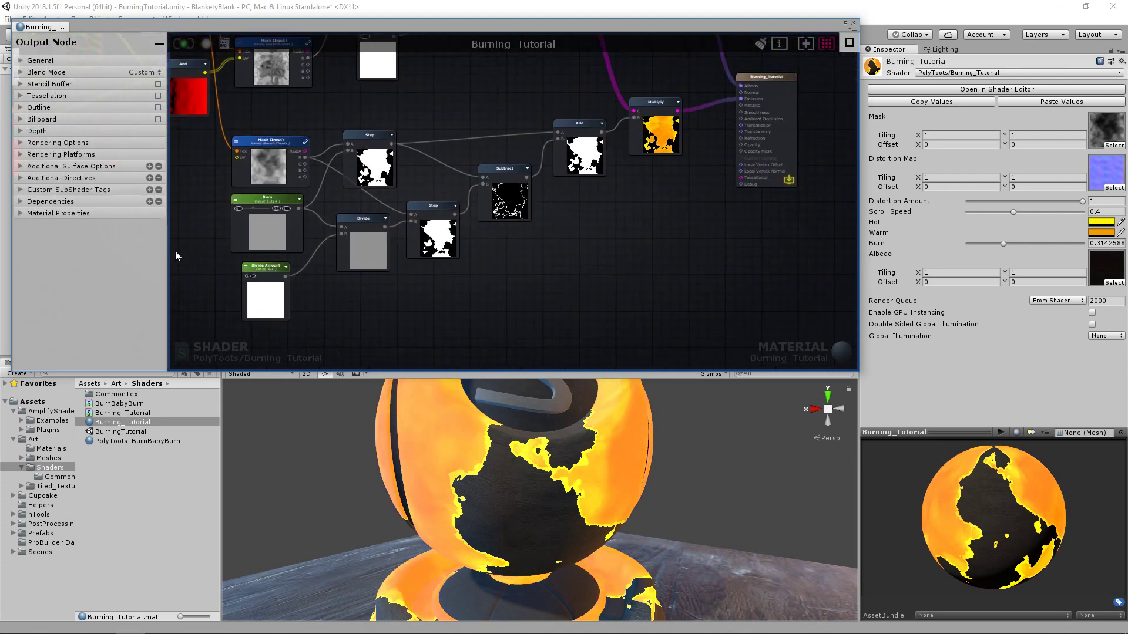
Step: Inspect the parameters of the Divide Amount and Burn nodes
{"action": "left_click", "coordinate": [266, 266]}
{"action": "scroll", "coordinate": [315, 269], "scroll_direction": "up", "scroll_amount": 3}
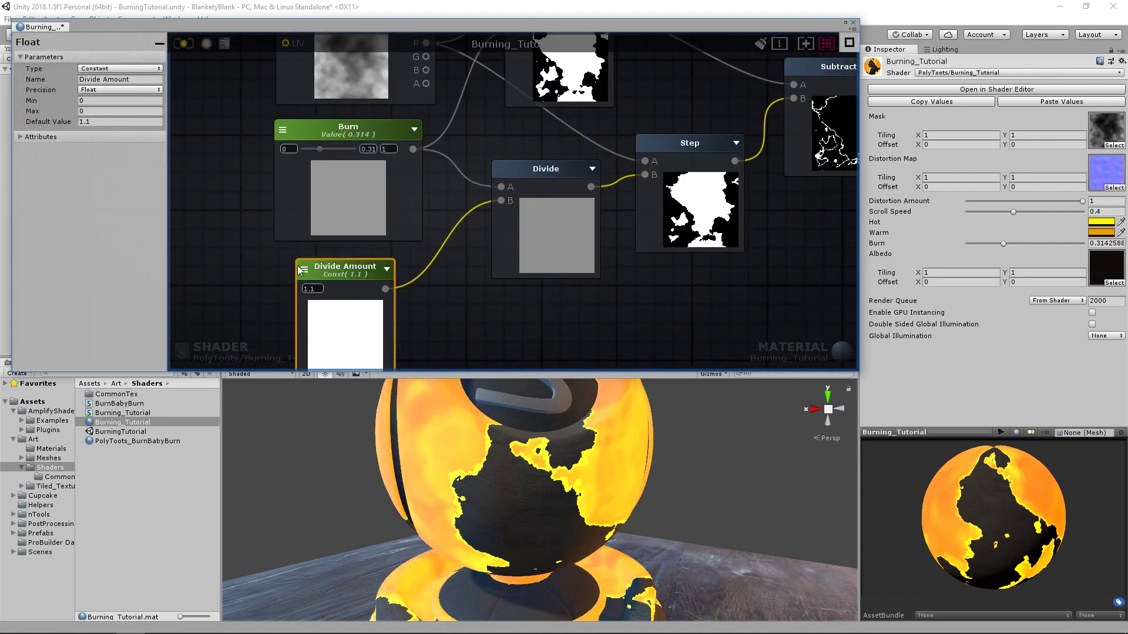
{"action": "left_click", "coordinate": [365, 126]}
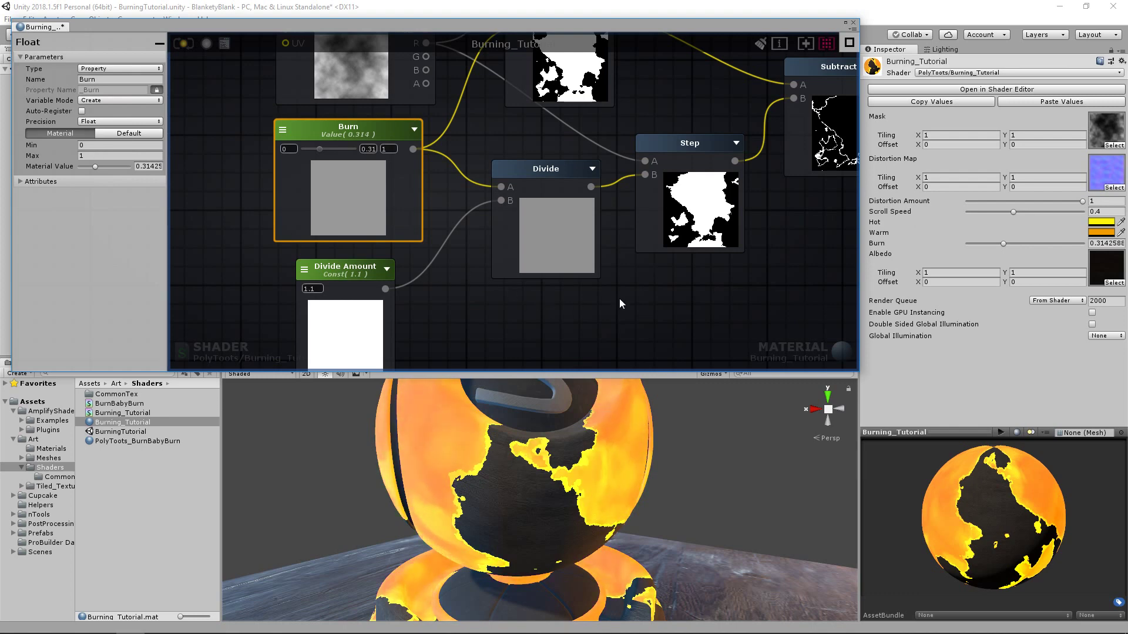
Step: Lower the material's Burn value to 0.16 and examine the burning edge up close on the model
{"action": "left_click", "coordinate": [564, 282]}
{"action": "scroll", "coordinate": [588, 235], "scroll_direction": "down", "scroll_amount": 5}
{"action": "scroll", "coordinate": [657, 212], "scroll_direction": "up", "scroll_amount": 1}
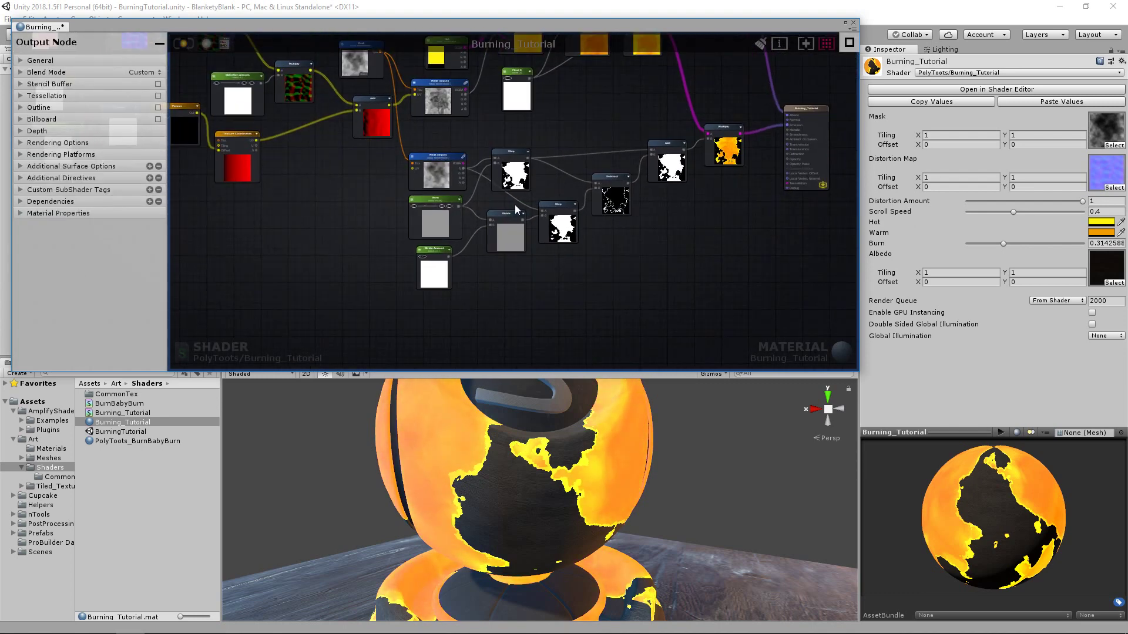
{"action": "left_click_drag", "start_coordinate": [406, 339], "coordinate": [732, 151]}
{"action": "left_click_drag", "start_coordinate": [733, 151], "coordinate": [727, 157]}
{"action": "left_click", "coordinate": [604, 125]}
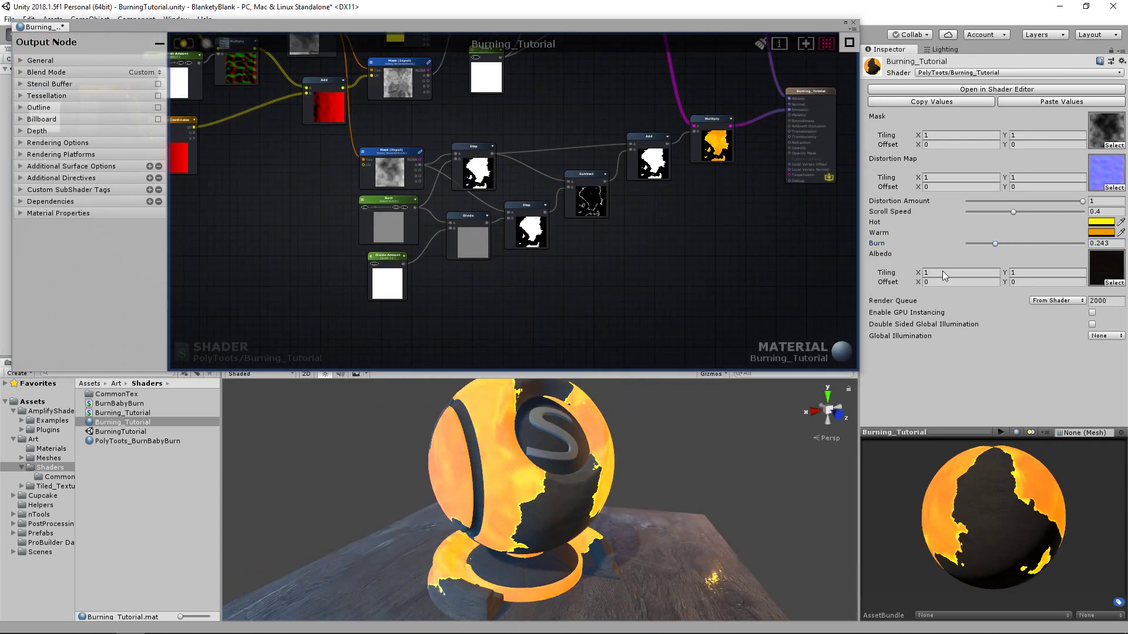
{"action": "mouse_move", "coordinate": [995, 243]}
{"action": "left_mouse_down"}
{"action": "mouse_move", "coordinate": [1048, 248]}
{"action": "mouse_move", "coordinate": [986, 256]}
{"action": "left_mouse_up"}
{"action": "left_click_drag", "start_coordinate": [734, 505], "coordinate": [676, 494], "text": "alt"}
{"action": "right_click_drag", "start_coordinate": [675, 493], "coordinate": [764, 493], "text": "alt"}
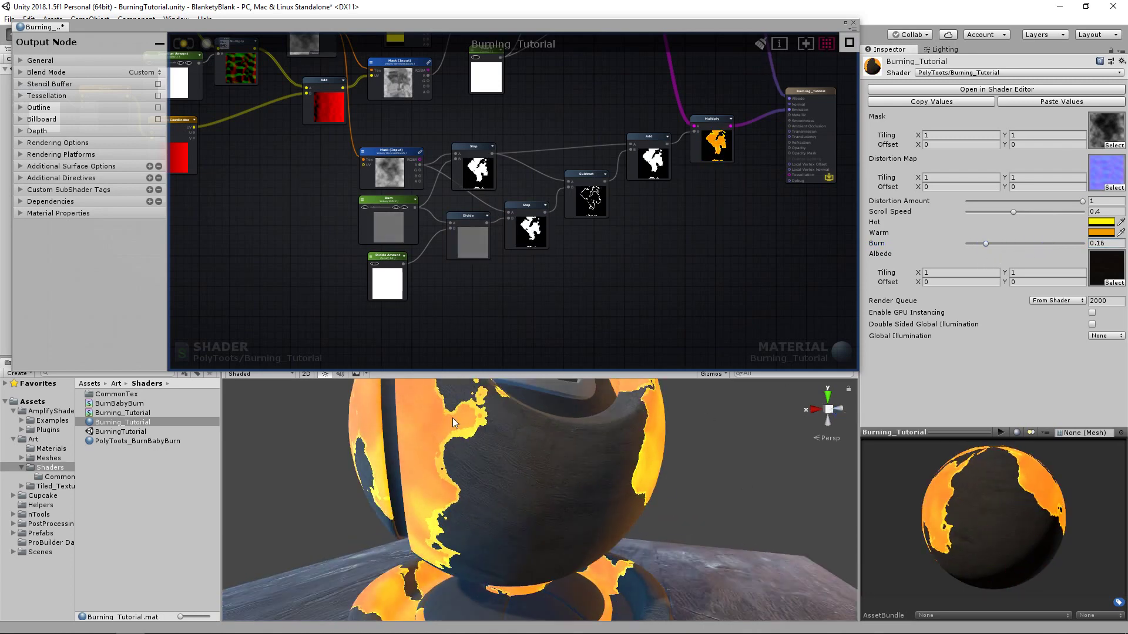
{"action": "middle_click_drag", "start_coordinate": [528, 452], "coordinate": [554, 470]}
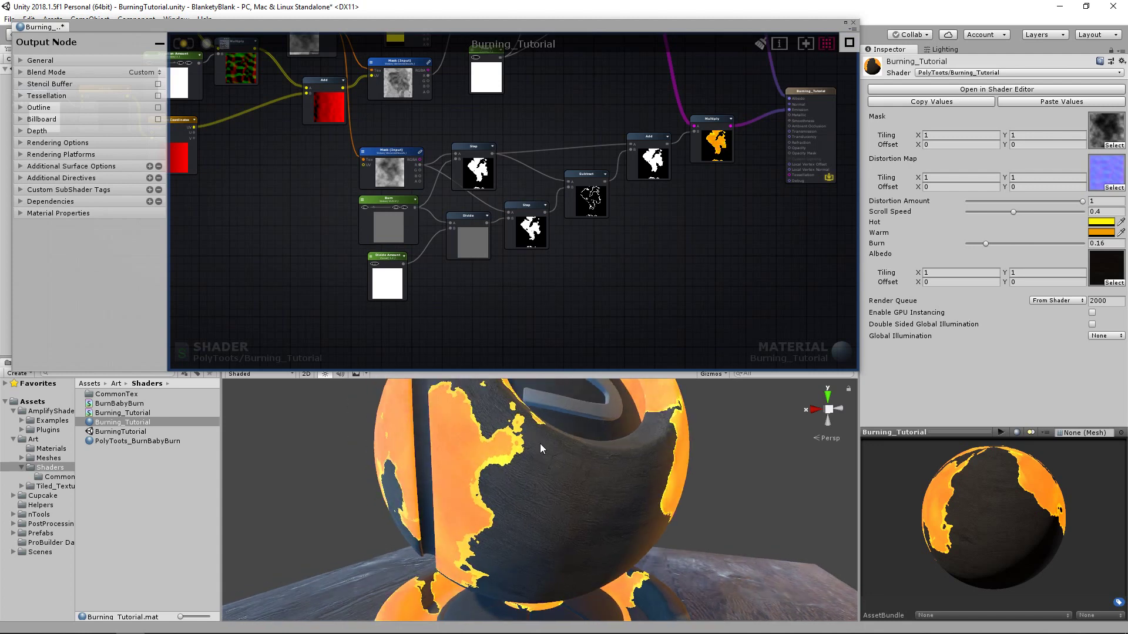
Step: Inspect the parameters of the Distortion Map texture sampler at the start of the distortion node chain
{"action": "scroll", "coordinate": [517, 217], "scroll_direction": "down", "scroll_amount": 2}
{"action": "scroll", "coordinate": [484, 220], "scroll_direction": "down", "scroll_amount": 2}
{"action": "middle_click_drag", "start_coordinate": [484, 220], "coordinate": [590, 208]}
{"action": "scroll", "coordinate": [484, 214], "scroll_direction": "up", "scroll_amount": 3}
{"action": "scroll", "coordinate": [489, 216], "scroll_direction": "up", "scroll_amount": 1}
{"action": "middle_click_drag", "start_coordinate": [469, 214], "coordinate": [527, 259]}
{"action": "middle_click_drag", "start_coordinate": [511, 205], "coordinate": [538, 230]}
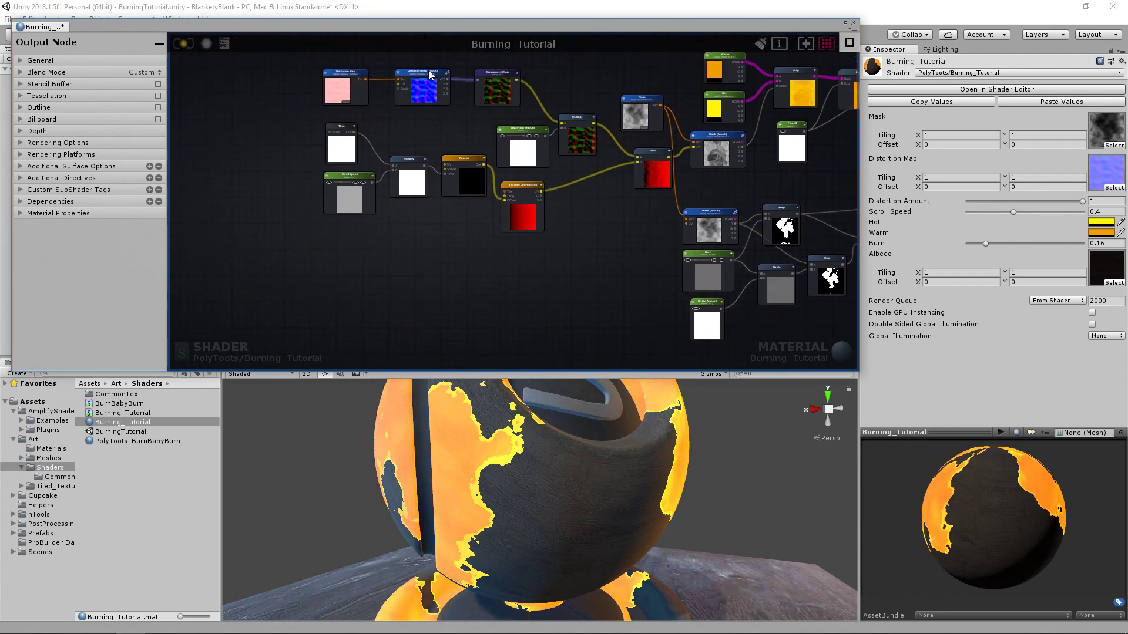
{"action": "left_click", "coordinate": [439, 97]}
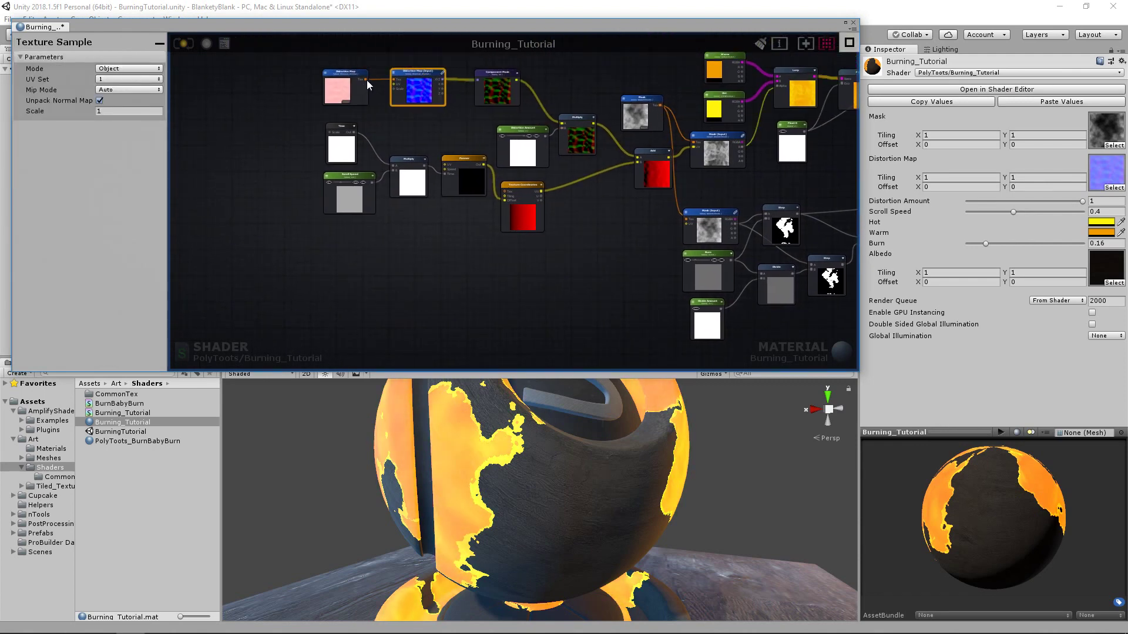
{"action": "left_click", "coordinate": [475, 329]}
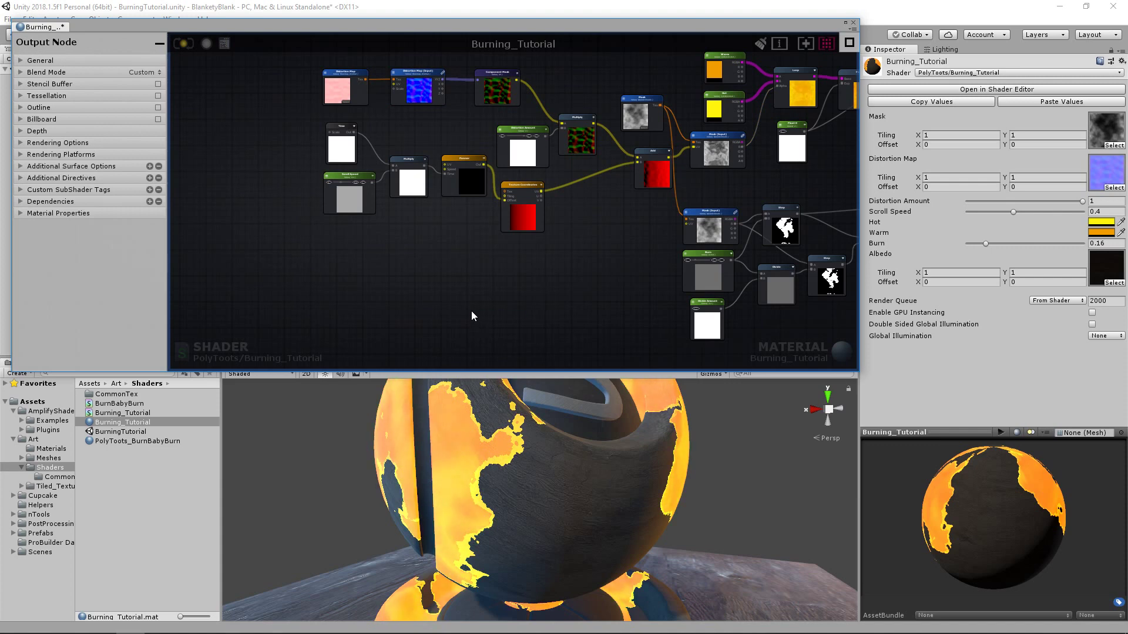
Step: Add a new Texture Sample node in the empty area below the Texture Coordinates node
{"action": "key", "text": "t"}
{"action": "left_click", "coordinate": [471, 312]}
{"action": "left_click_drag", "start_coordinate": [499, 316], "coordinate": [494, 280]}
{"action": "scroll", "coordinate": [523, 290], "scroll_direction": "up", "scroll_amount": 6}
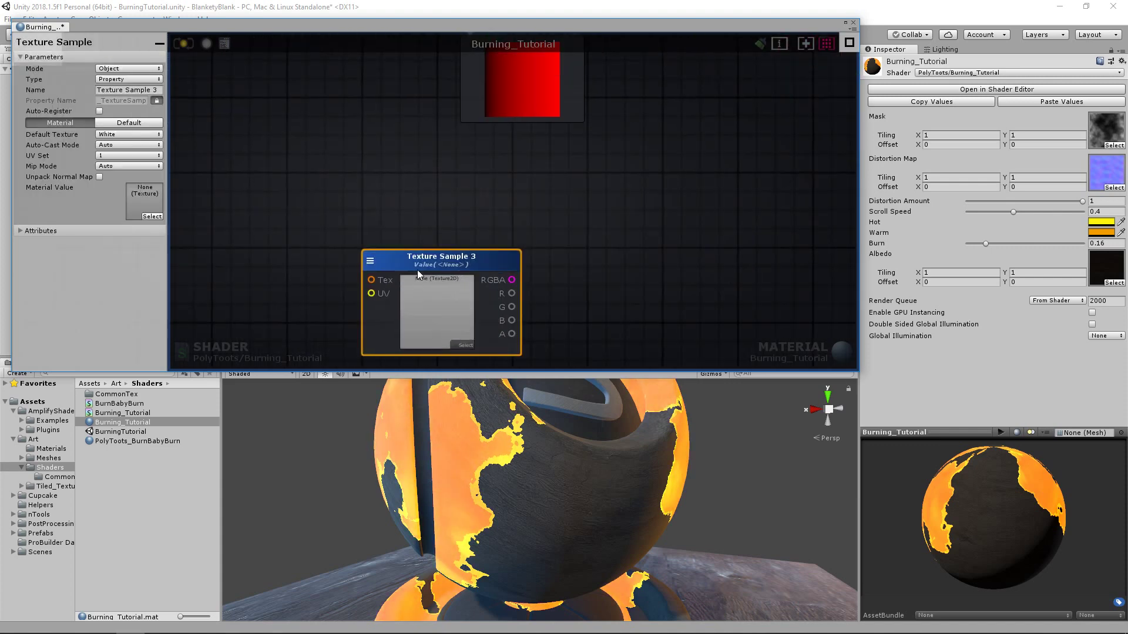
{"action": "middle_click_drag", "start_coordinate": [456, 262], "coordinate": [511, 239]}
{"action": "scroll", "coordinate": [497, 166], "scroll_direction": "down", "scroll_amount": 1}
{"action": "scroll", "coordinate": [497, 167], "scroll_direction": "down", "scroll_amount": 5}
{"action": "middle_click_drag", "start_coordinate": [470, 107], "coordinate": [457, 202]}
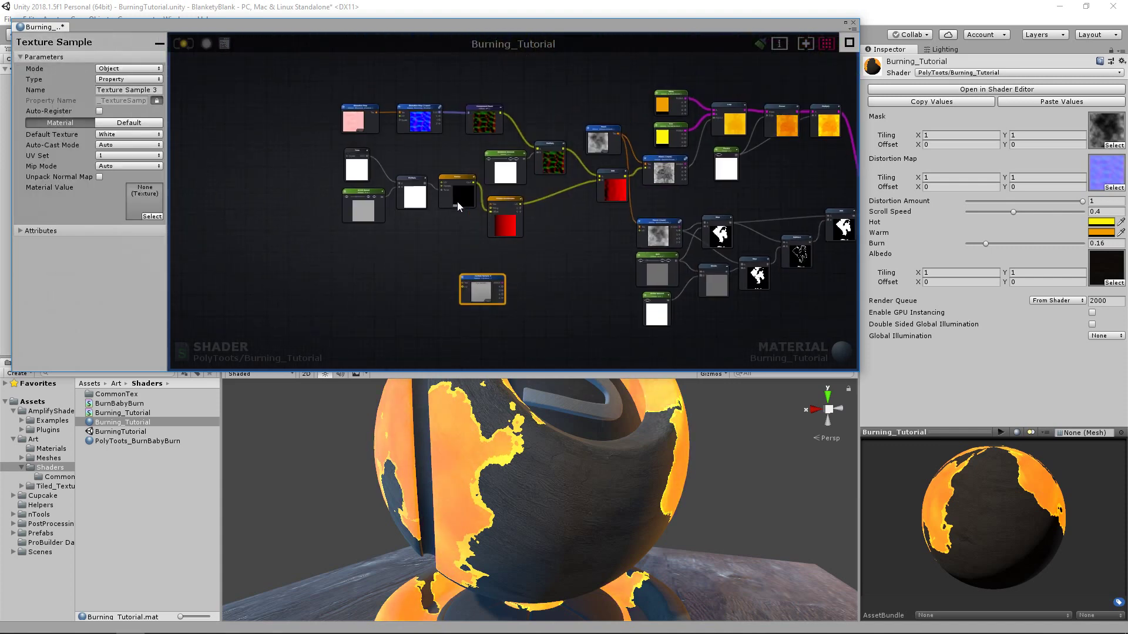
{"action": "scroll", "coordinate": [487, 210], "scroll_direction": "up", "scroll_amount": 2}
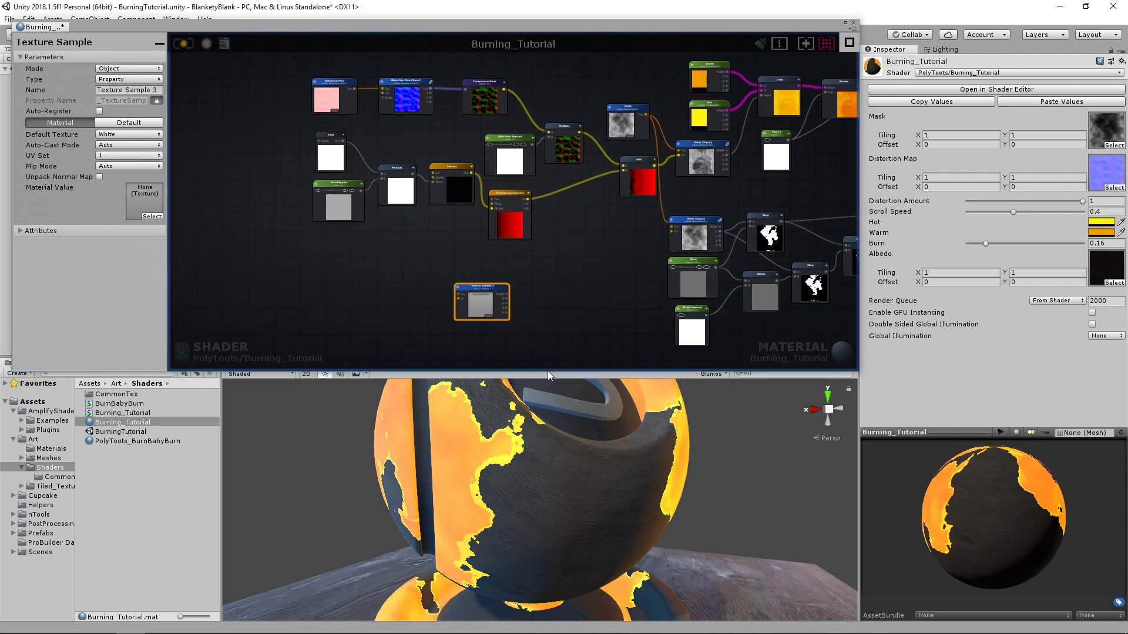
Step: Make the shader editor window taller and fit the whole model in the scene view
{"action": "left_click_drag", "start_coordinate": [546, 372], "coordinate": [548, 410]}
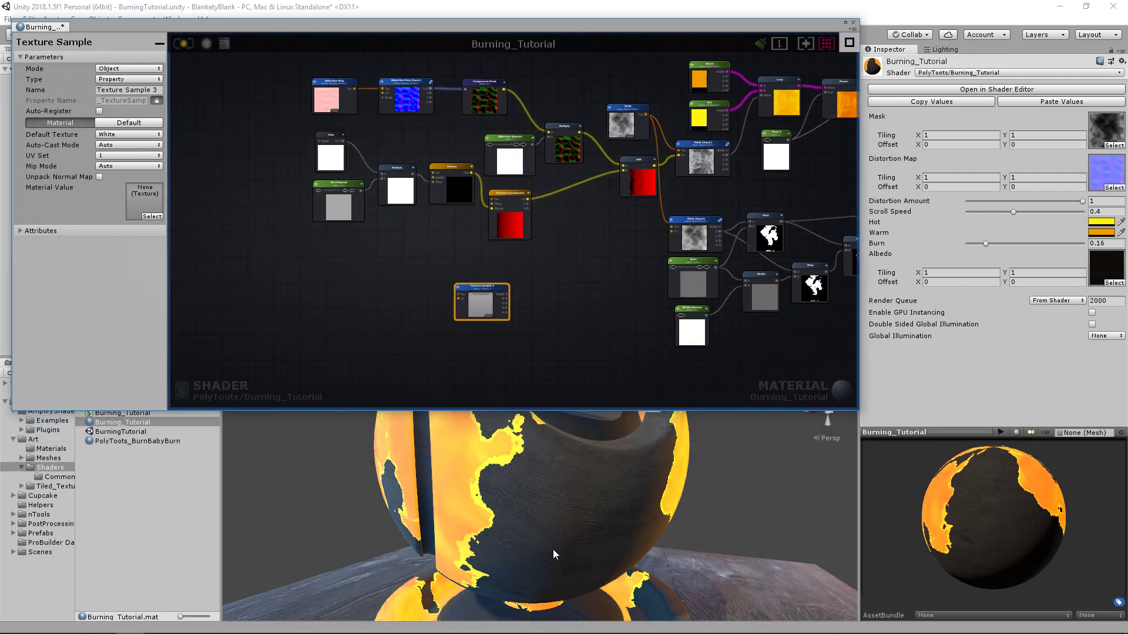
{"action": "scroll", "coordinate": [553, 549], "scroll_direction": "down", "scroll_amount": 8}
{"action": "scroll", "coordinate": [576, 515], "scroll_direction": "down", "scroll_amount": 4}
Step: Connect the Distortion Map to the new Texture Sample with Unpack Normal Map enabled, and reposition the node below the time Multiply node
{"action": "left_click_drag", "start_coordinate": [355, 89], "coordinate": [457, 293]}
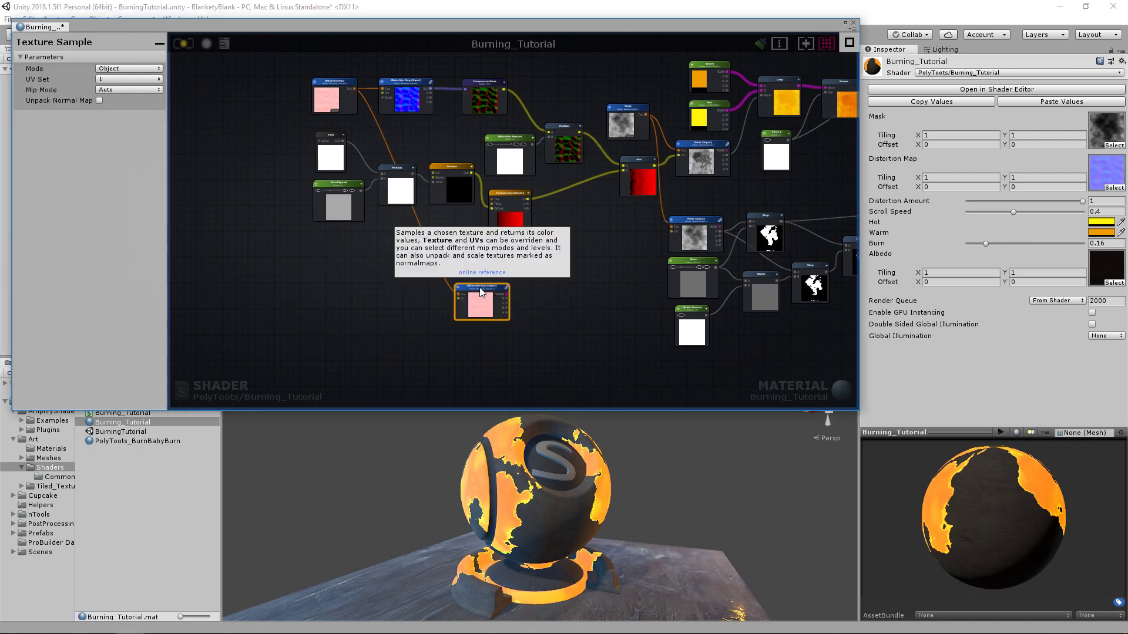
{"action": "left_click", "coordinate": [99, 101]}
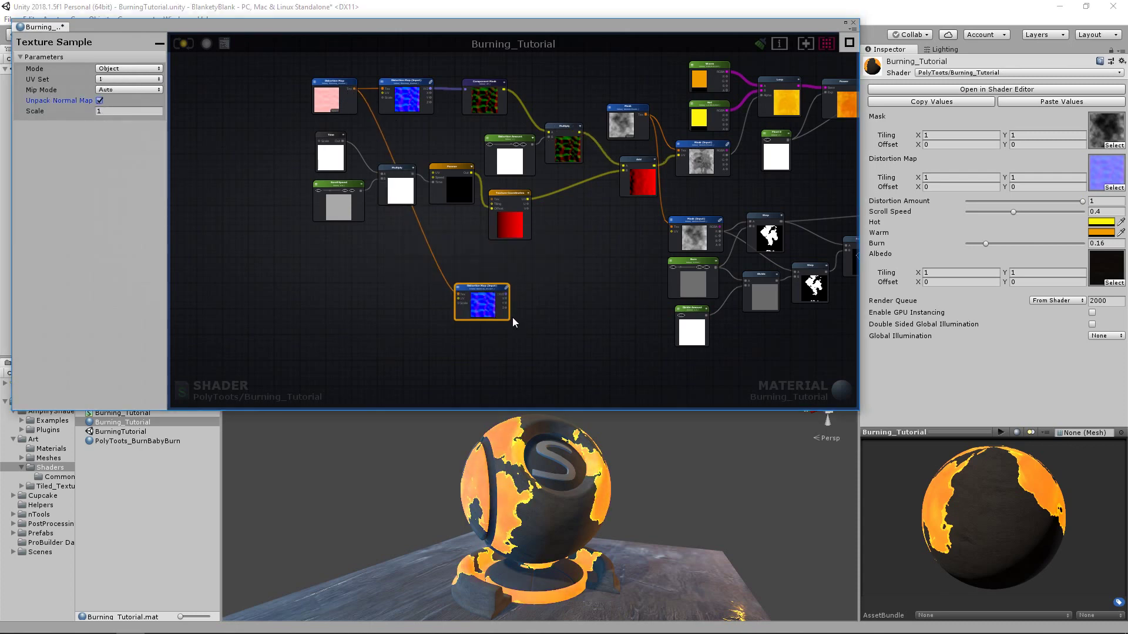
{"action": "left_click", "coordinate": [442, 263]}
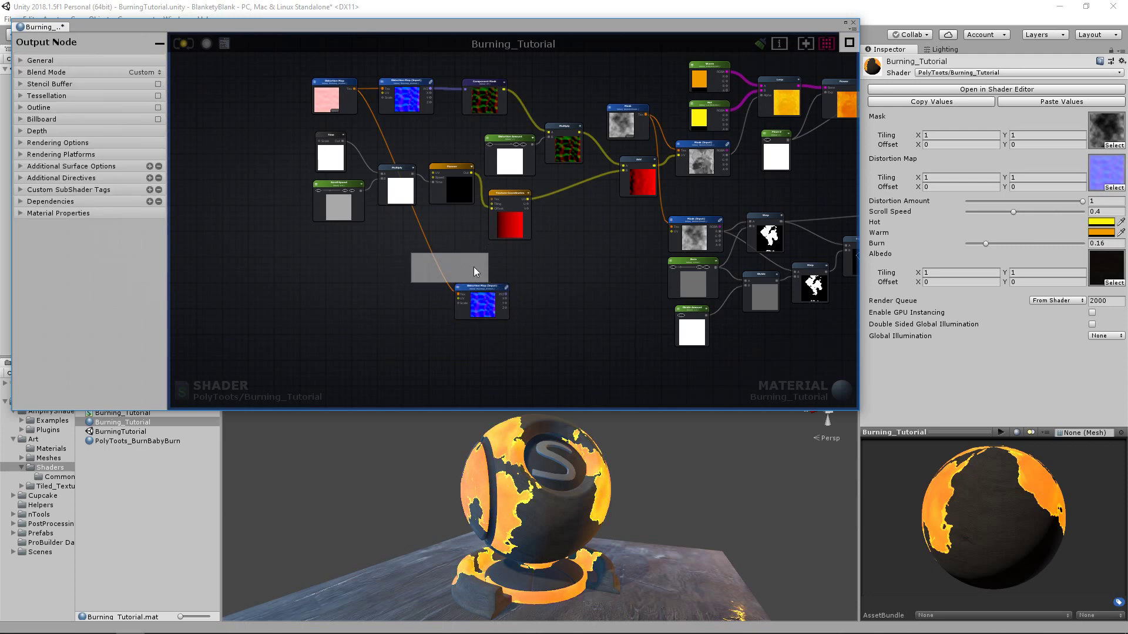
{"action": "left_click_drag", "start_coordinate": [478, 286], "coordinate": [409, 268]}
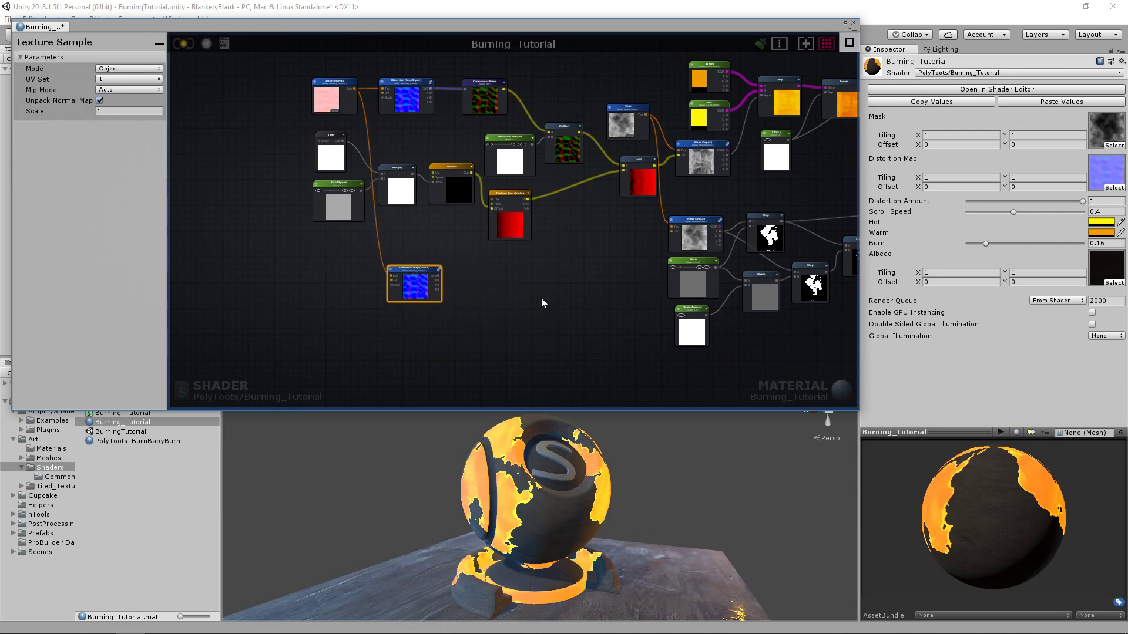
{"action": "scroll", "coordinate": [511, 287], "scroll_direction": "up", "scroll_amount": 4}
{"action": "scroll", "coordinate": [576, 237], "scroll_direction": "down", "scroll_amount": 2}
{"action": "middle_click_drag", "start_coordinate": [577, 237], "coordinate": [534, 267]}
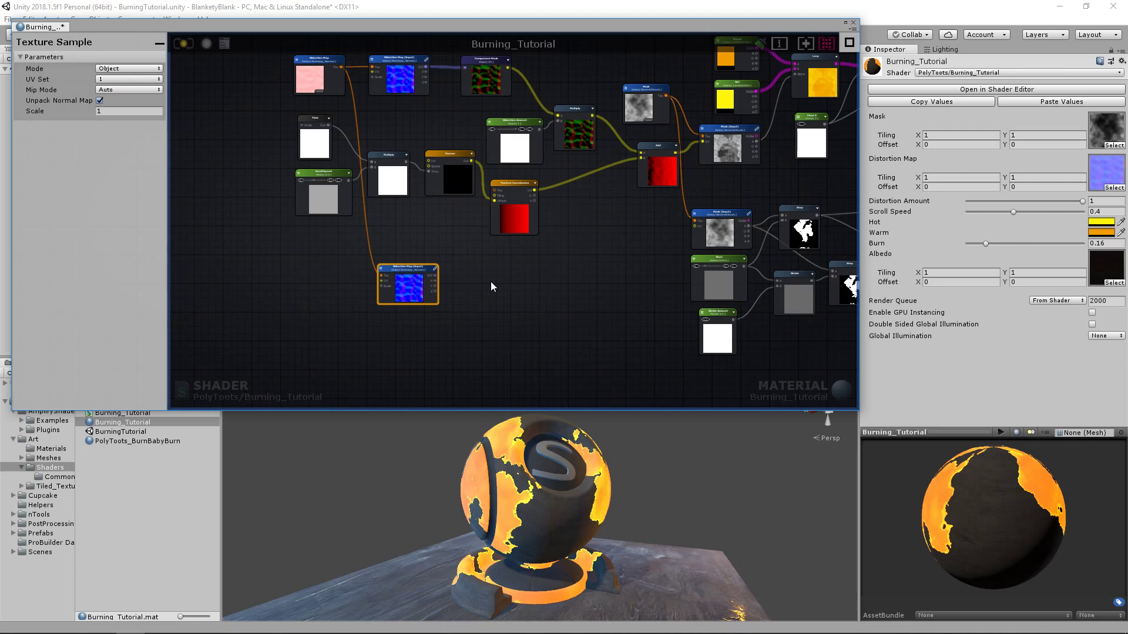
{"action": "middle_click_drag", "start_coordinate": [549, 269], "coordinate": [565, 285]}
{"action": "left_click", "coordinate": [565, 285]}
{"action": "middle_click_drag", "start_coordinate": [706, 238], "coordinate": [430, 305]}
{"action": "middle_click_drag", "start_coordinate": [279, 304], "coordinate": [658, 225]}
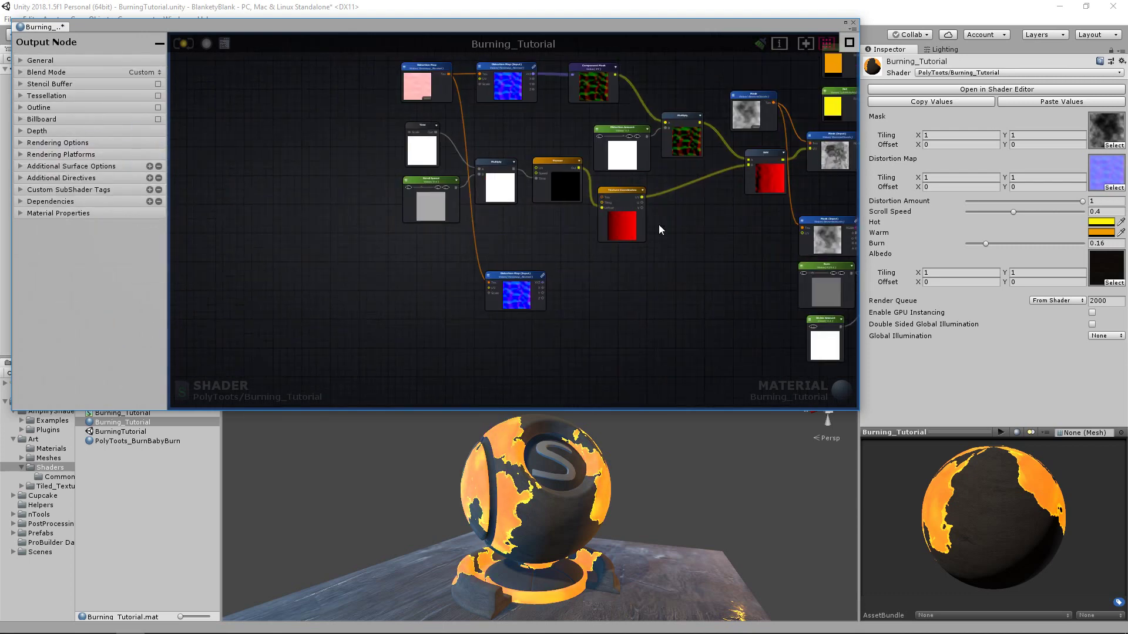
{"action": "left_click", "coordinate": [527, 281]}
{"action": "left_click", "coordinate": [634, 337]}
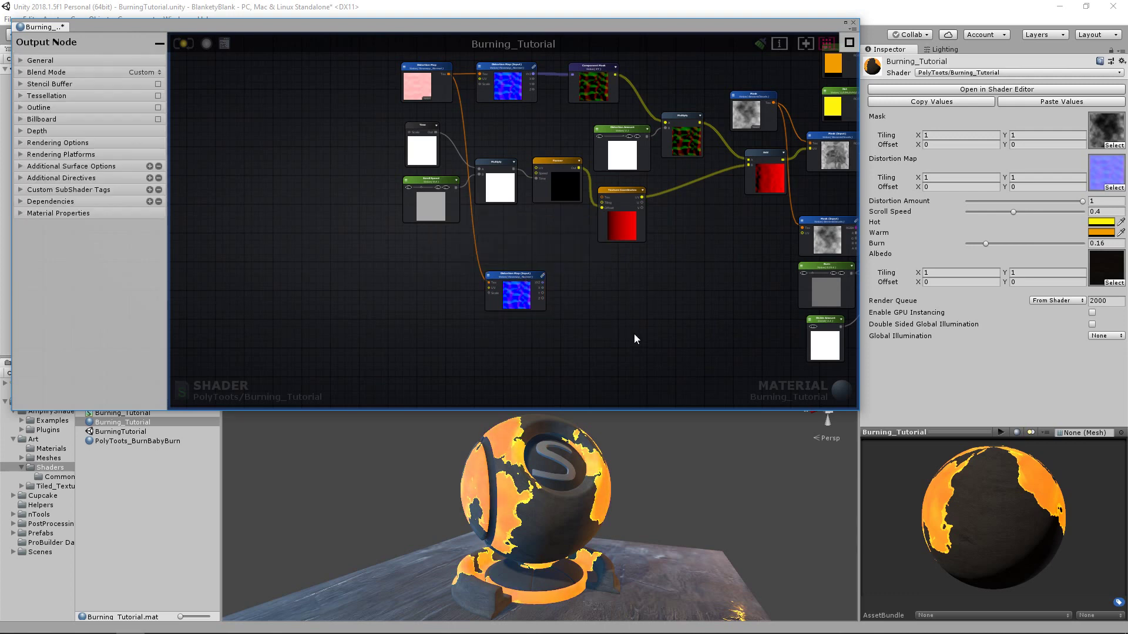
{"action": "middle_click_drag", "start_coordinate": [463, 277], "coordinate": [383, 287]}
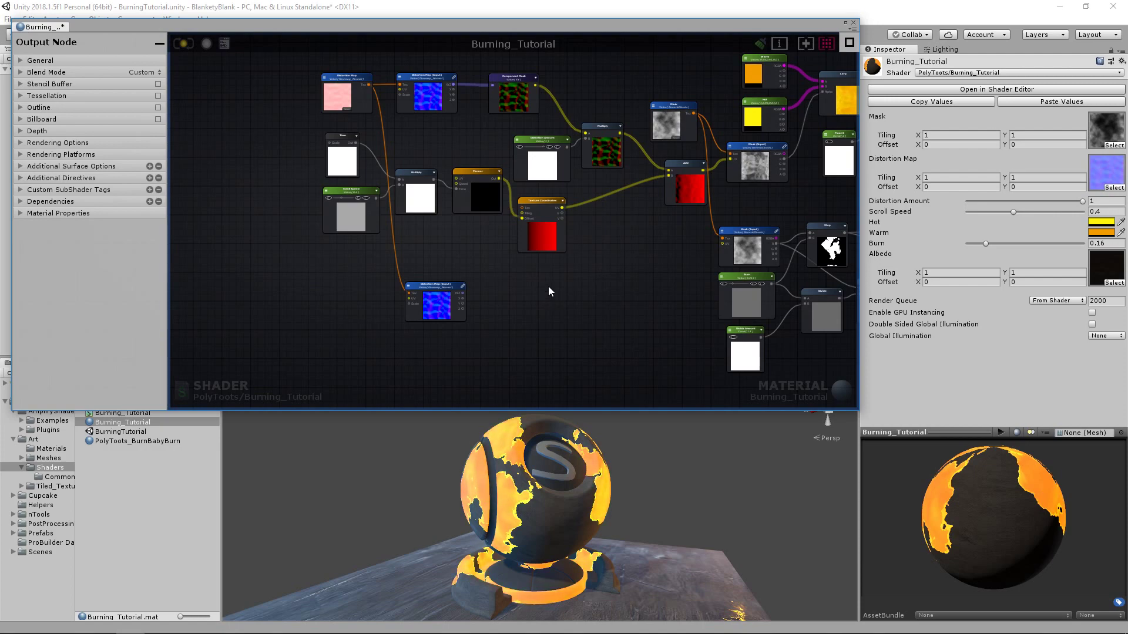
{"action": "scroll", "coordinate": [570, 231], "scroll_direction": "up", "scroll_amount": 5}
{"action": "middle_click_drag", "start_coordinate": [300, 146], "coordinate": [622, 310]}
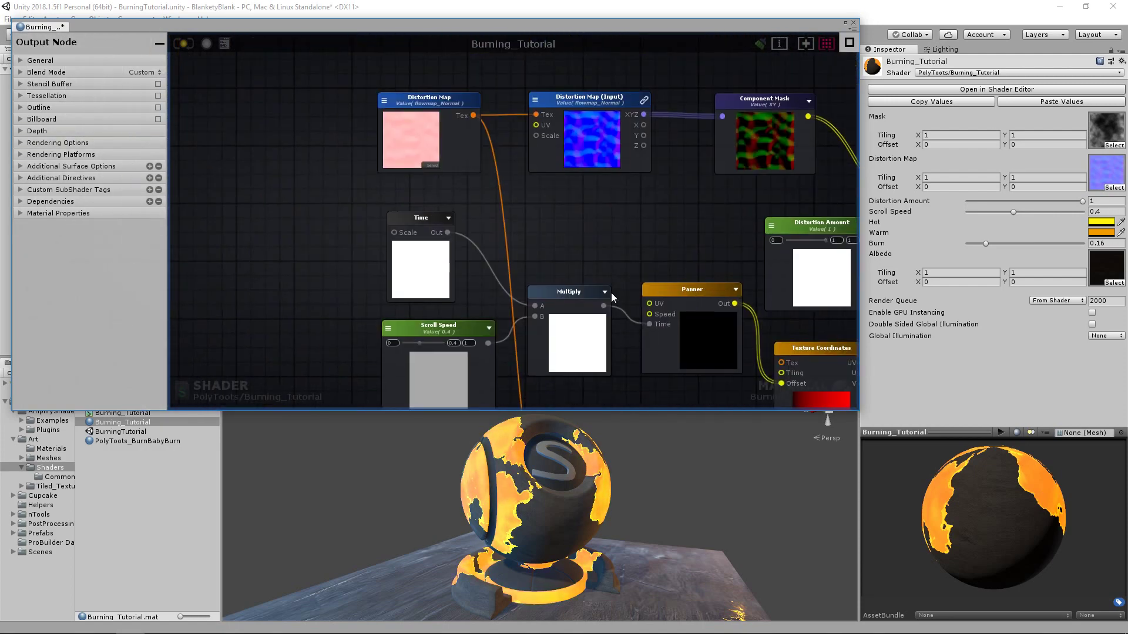
{"action": "middle_click_drag", "start_coordinate": [454, 134], "coordinate": [401, 178]}
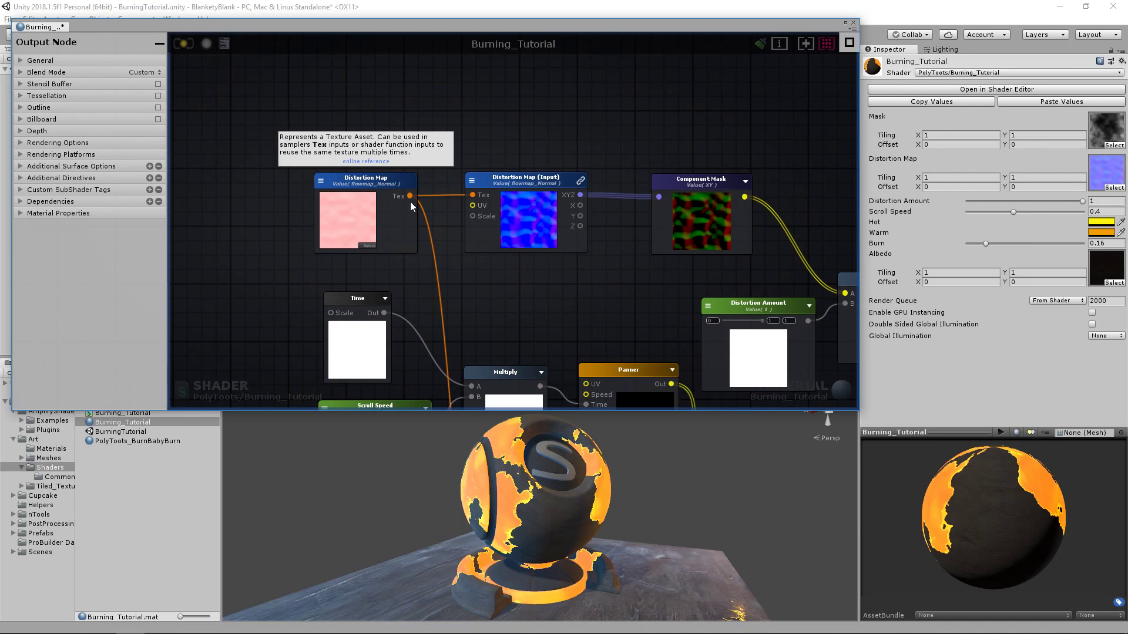
{"action": "left_click_drag", "start_coordinate": [410, 197], "coordinate": [520, 93]}
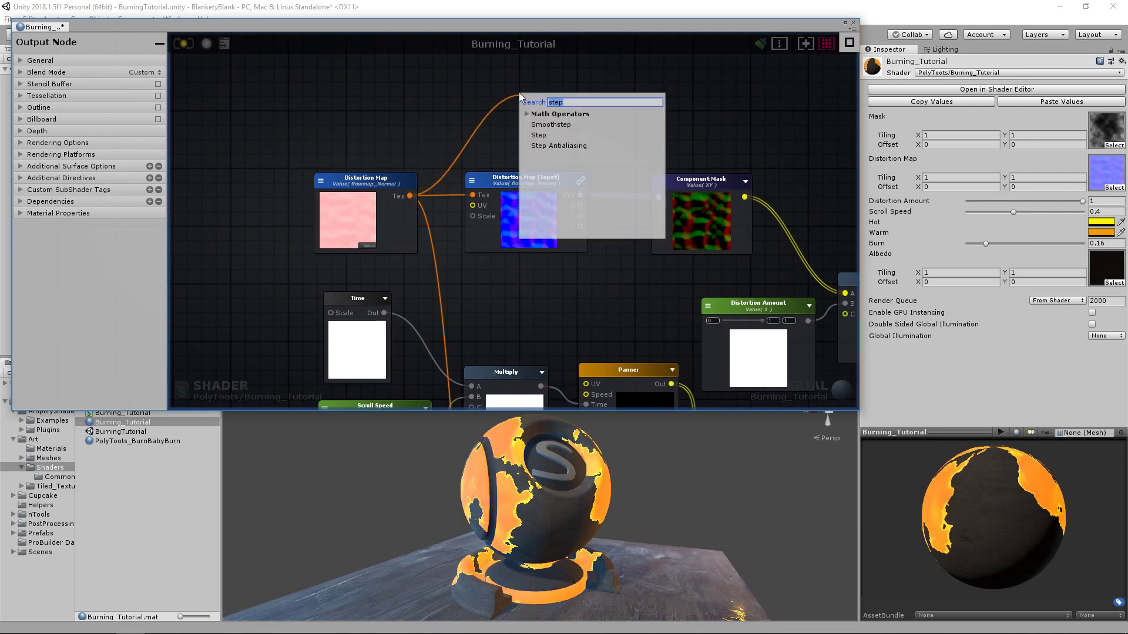
{"action": "left_click", "coordinate": [548, 136]}
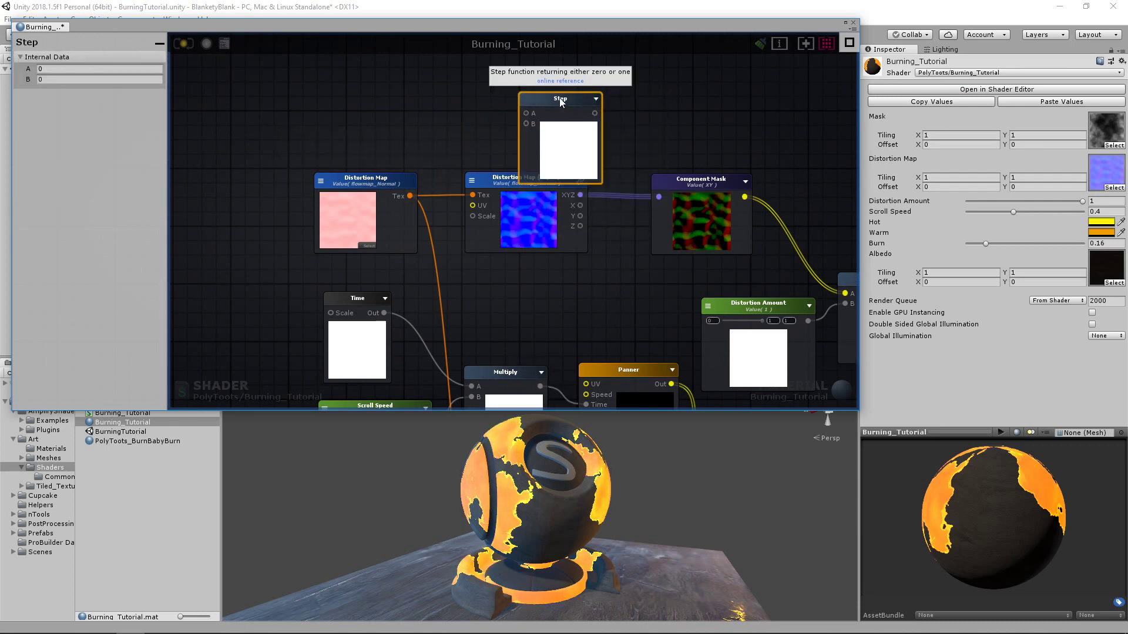
{"action": "left_click_drag", "start_coordinate": [560, 98], "coordinate": [546, 66]}
{"action": "middle_click_drag", "start_coordinate": [418, 204], "coordinate": [429, 286]}
{"action": "left_click_drag", "start_coordinate": [420, 276], "coordinate": [522, 161]}
{"action": "left_click", "coordinate": [611, 152]}
{"action": "left_click", "coordinate": [546, 149]}
{"action": "key", "text": "Delete"}
Step: Add a Texture Sample node above the Distortion Map sampler and connect the Distortion Map's Tex output to it
{"action": "middle_click_drag", "start_coordinate": [529, 165], "coordinate": [537, 114]}
{"action": "key", "text": "t"}
{"action": "left_click", "coordinate": [513, 82]}
{"action": "left_click_drag", "start_coordinate": [538, 114], "coordinate": [513, 87]}
{"action": "left_click_drag", "start_coordinate": [398, 247], "coordinate": [462, 101]}
Step: Add another Texture Sample node below the final Multiply node and try to connect it near the output node
{"action": "middle_click_drag", "start_coordinate": [649, 139], "coordinate": [518, 153]}
{"action": "scroll", "coordinate": [573, 174], "scroll_direction": "down", "scroll_amount": 5}
{"action": "middle_click_drag", "start_coordinate": [758, 176], "coordinate": [454, 136]}
{"action": "scroll", "coordinate": [845, 406], "scroll_direction": "up", "scroll_amount": 1}
{"action": "middle_click_drag", "start_coordinate": [845, 406], "coordinate": [497, 200]}
{"action": "left_click", "coordinate": [651, 311]}
{"action": "key", "text": "t"}
{"action": "left_click", "coordinate": [586, 308]}
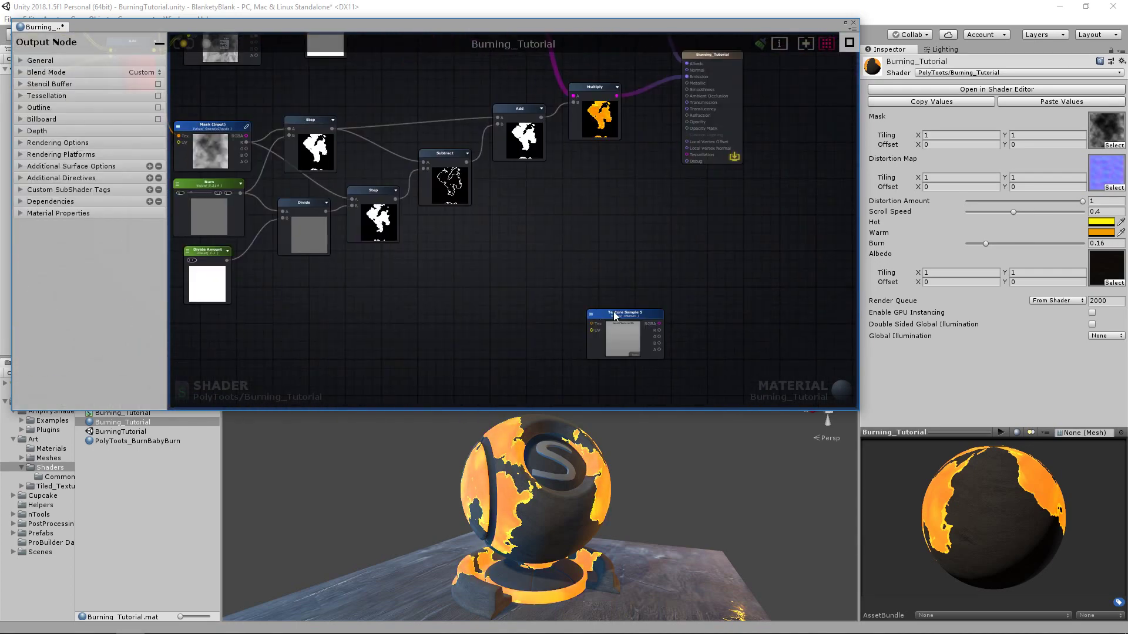
{"action": "left_click_drag", "start_coordinate": [617, 316], "coordinate": [607, 299]}
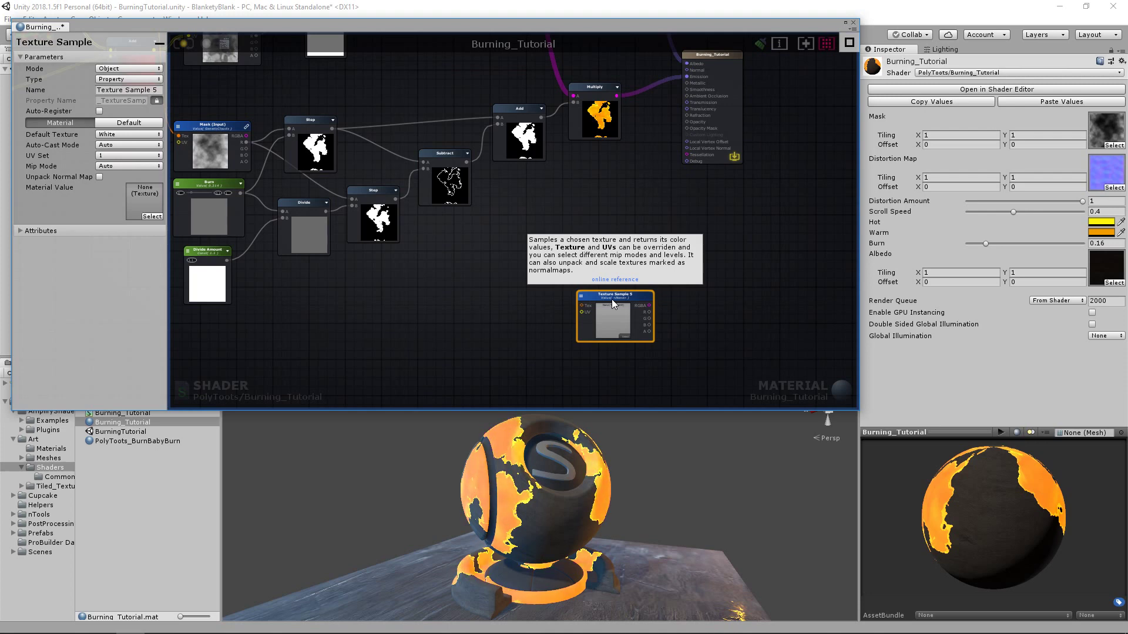
{"action": "scroll", "coordinate": [584, 290], "scroll_direction": "down", "scroll_amount": 2}
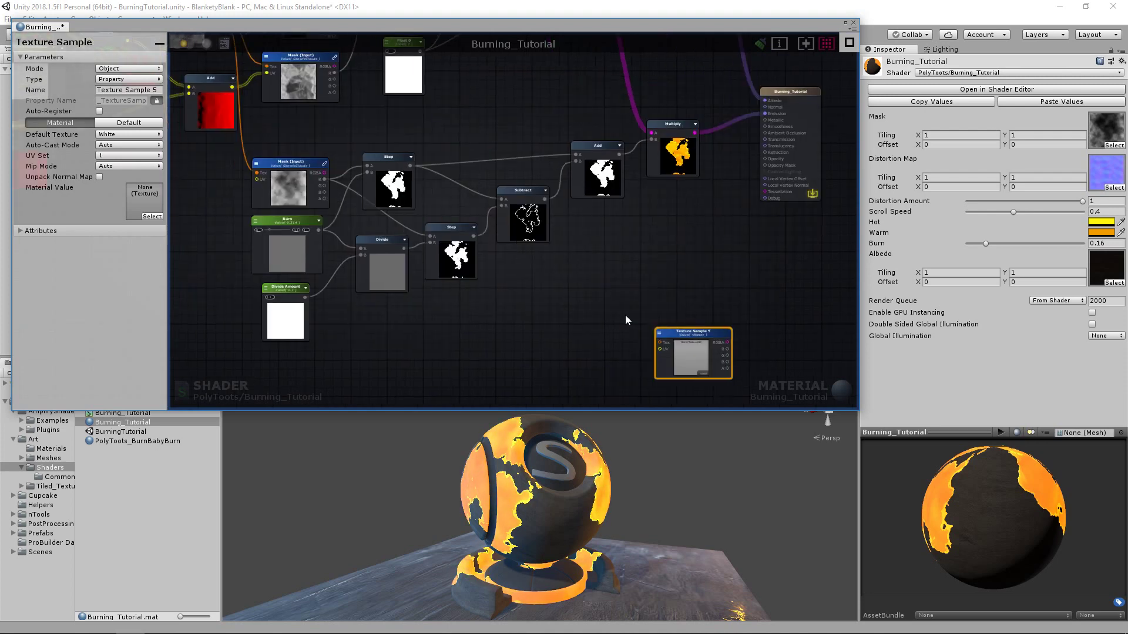
{"action": "scroll", "coordinate": [724, 343], "scroll_direction": "down", "scroll_amount": 2}
{"action": "scroll", "coordinate": [724, 343], "scroll_direction": "down", "scroll_amount": 1}
{"action": "left_click_drag", "start_coordinate": [749, 355], "coordinate": [834, 324]}
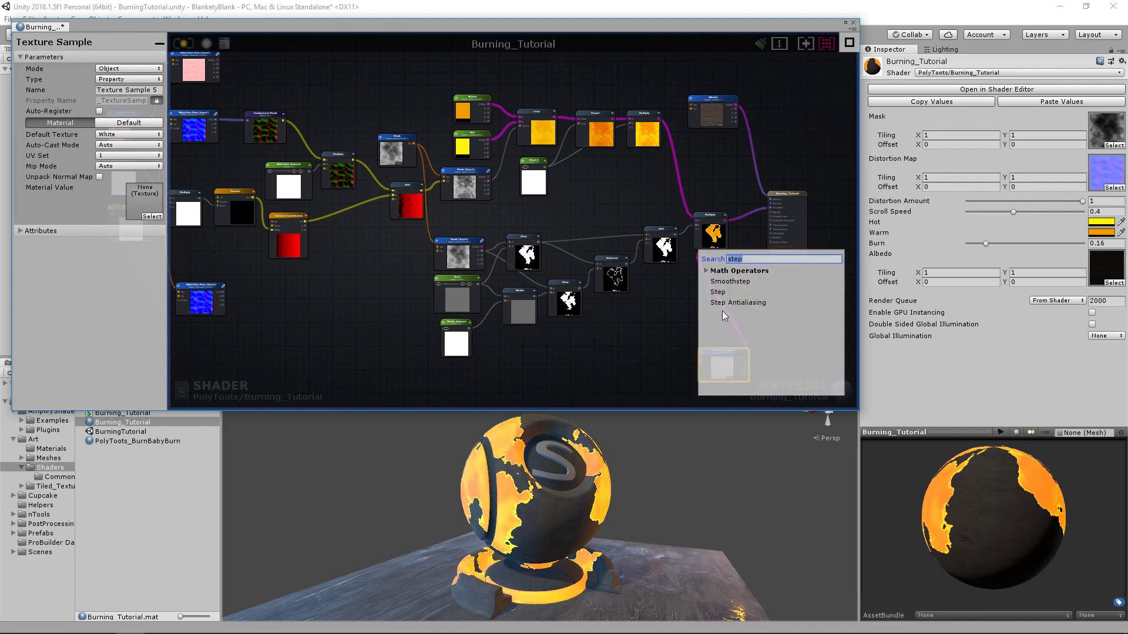
Step: Delete the spare Texture Sample near the output node and the extra sampler above the Distortion Map chain
{"action": "left_click", "coordinate": [663, 344]}
{"action": "middle_click_drag", "start_coordinate": [221, 134], "coordinate": [354, 191]}
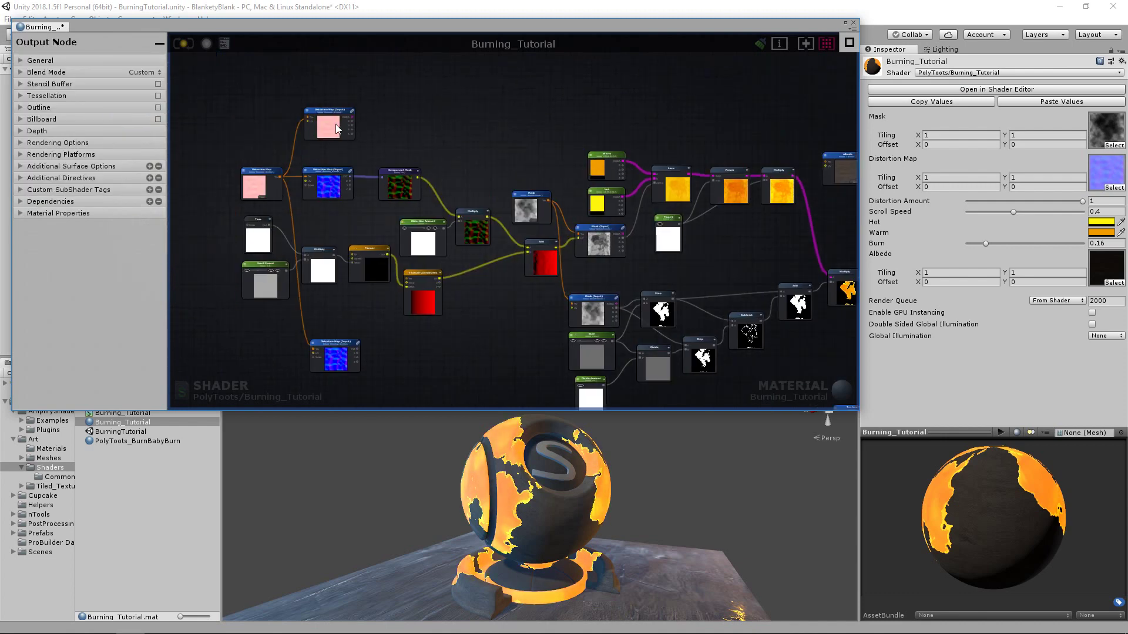
{"action": "middle_click_drag", "start_coordinate": [568, 263], "coordinate": [403, 193]}
{"action": "left_click", "coordinate": [692, 340]}
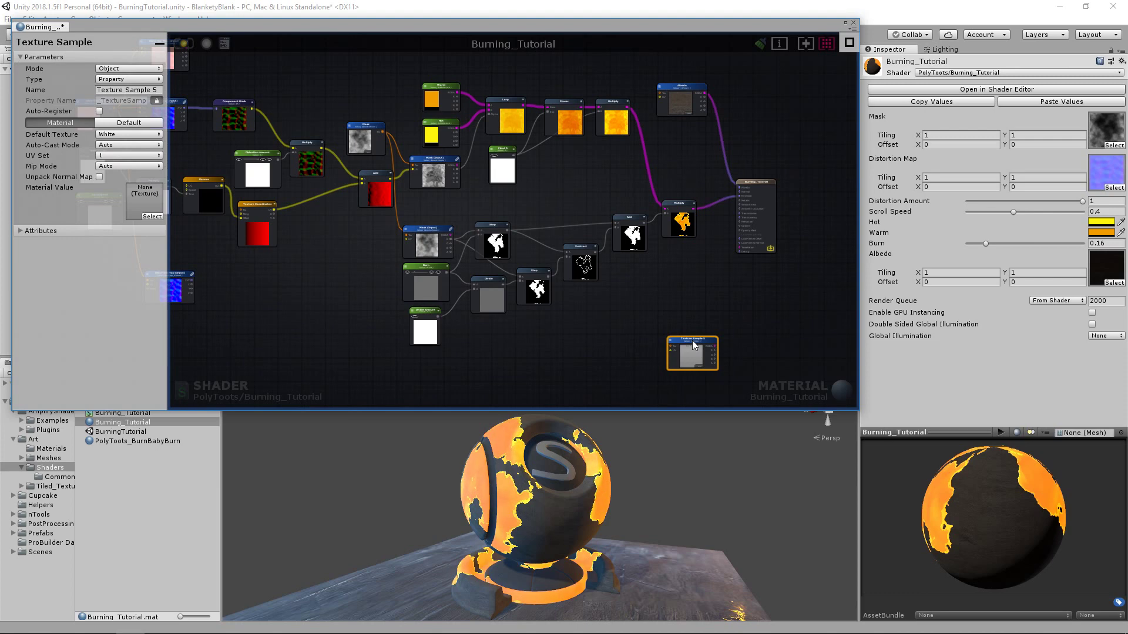
{"action": "key", "text": "Delete"}
{"action": "middle_click_drag", "start_coordinate": [203, 147], "coordinate": [471, 185]}
{"action": "left_click", "coordinate": [429, 80]}
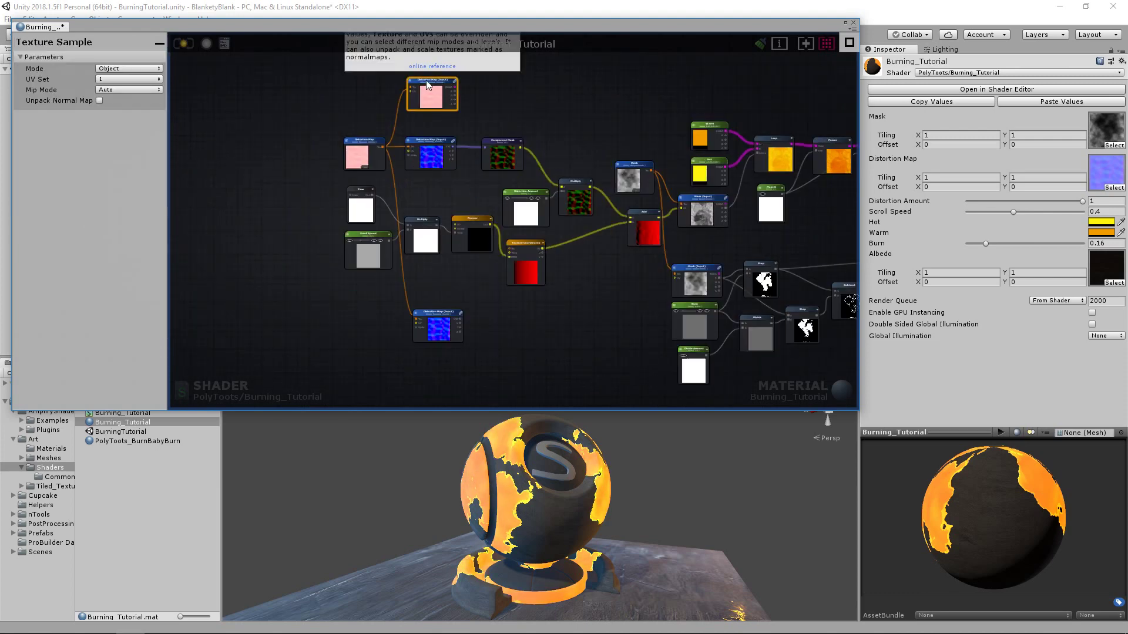
{"action": "key", "text": "Delete"}
{"action": "scroll", "coordinate": [512, 307], "scroll_direction": "up", "scroll_amount": 1}
{"action": "middle_click_drag", "start_coordinate": [492, 311], "coordinate": [690, 291]}
{"action": "scroll", "coordinate": [530, 291], "scroll_direction": "up", "scroll_amount": 2}
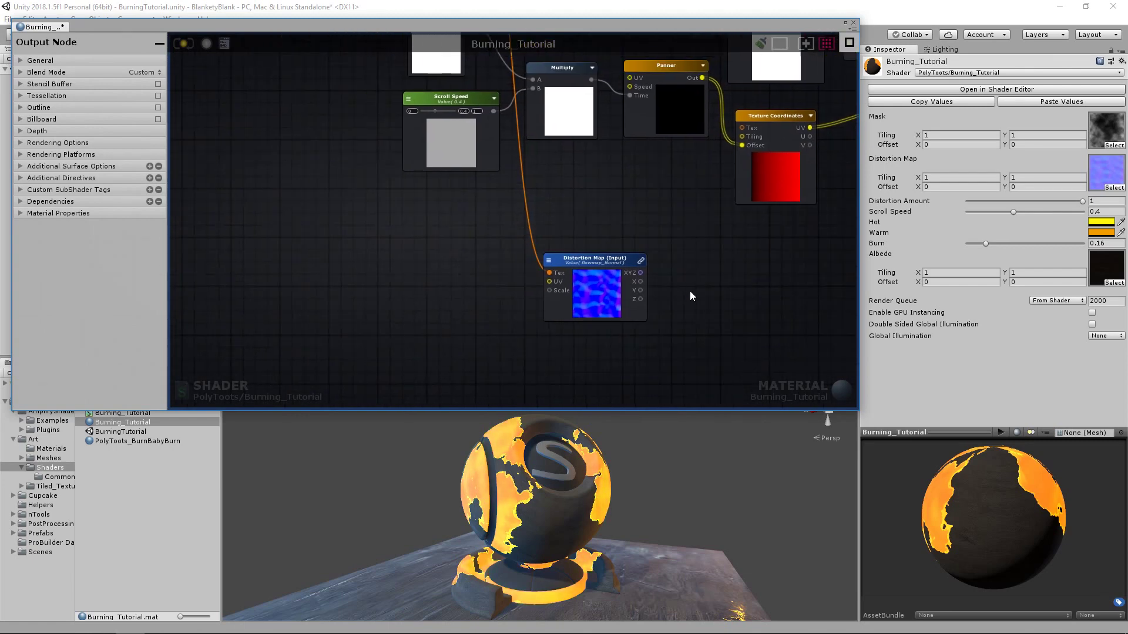
{"action": "middle_click_drag", "start_coordinate": [480, 284], "coordinate": [370, 283]}
{"action": "scroll", "coordinate": [369, 277], "scroll_direction": "down", "scroll_amount": 3}
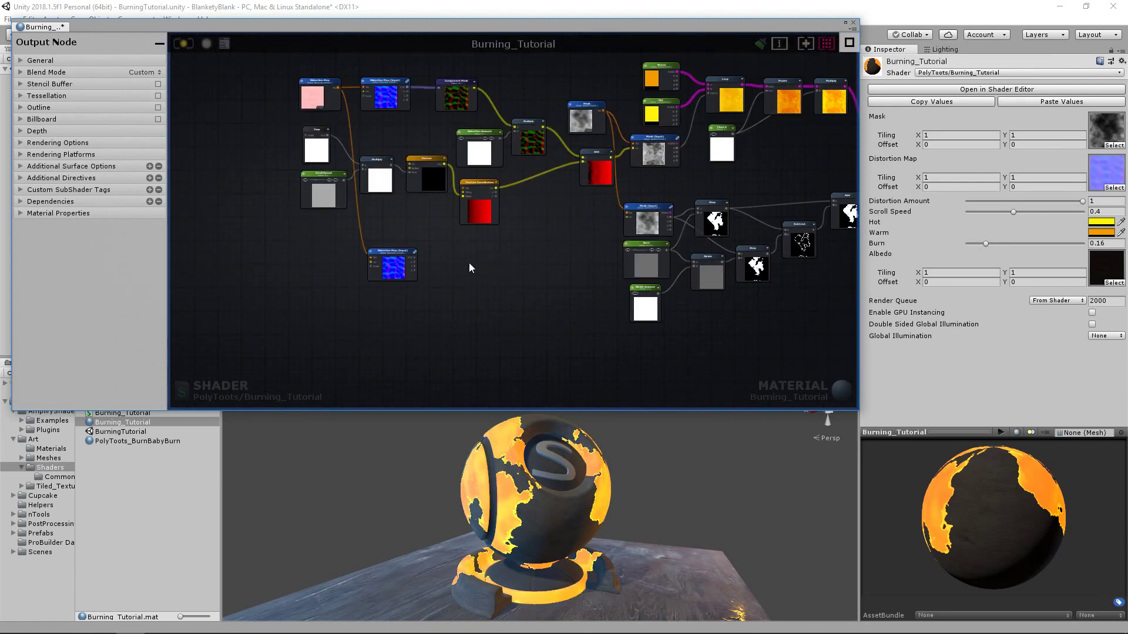
{"action": "scroll", "coordinate": [383, 279], "scroll_direction": "up", "scroll_amount": 3}
{"action": "mouse_move", "coordinate": [473, 265]}
{"action": "middle_mouse_down"}
{"action": "mouse_move", "coordinate": [439, 249]}
{"action": "mouse_move", "coordinate": [400, 252]}
{"action": "middle_mouse_up"}
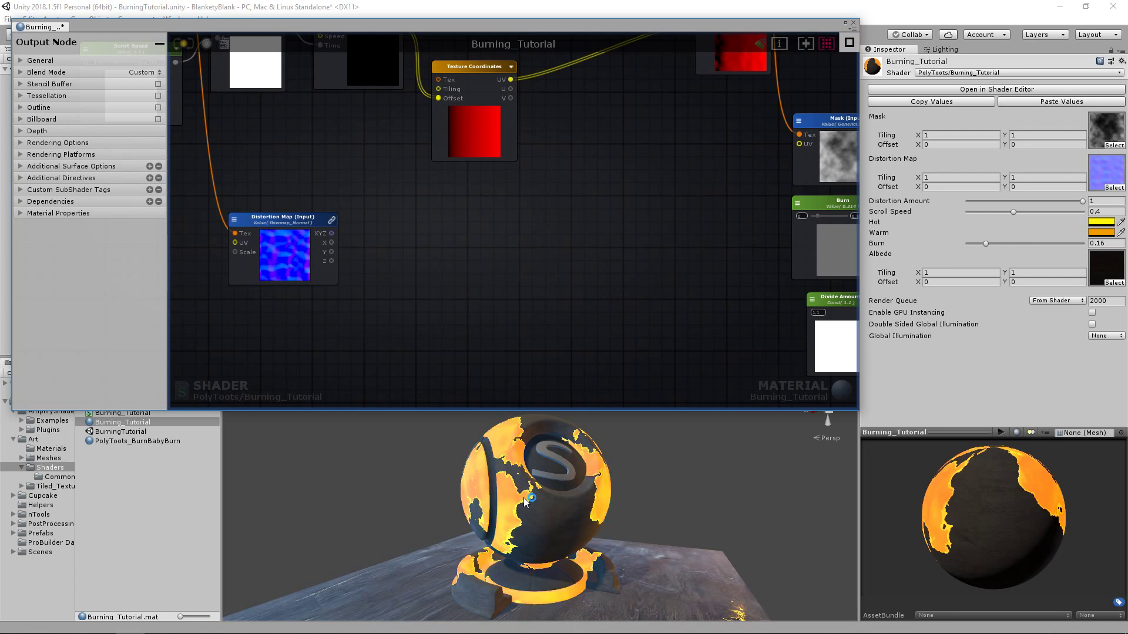
{"action": "mouse_move", "coordinate": [523, 498]}
{"action": "left_mouse_down", "text": "alt"}
{"action": "mouse_move", "coordinate": [531, 515]}
{"action": "mouse_move", "coordinate": [604, 506]}
{"action": "mouse_move", "coordinate": [508, 496]}
{"action": "mouse_move", "coordinate": [561, 510]}
{"action": "left_mouse_up", "text": "alt"}
{"action": "scroll", "coordinate": [561, 510], "scroll_direction": "down", "scroll_amount": 5}
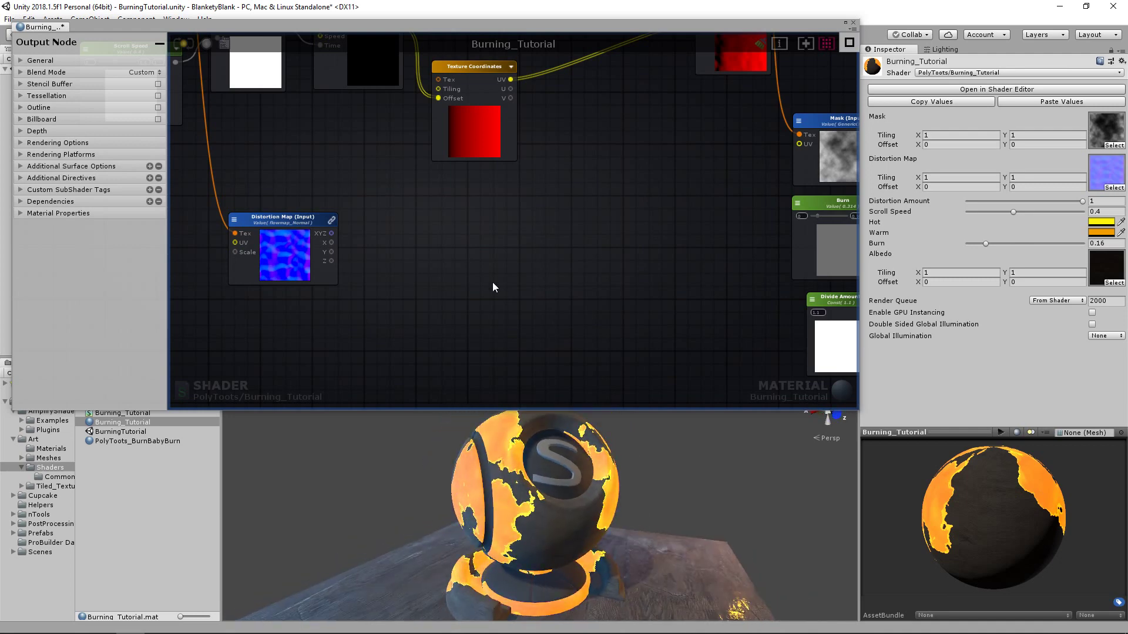
{"action": "middle_click_drag", "start_coordinate": [561, 258], "coordinate": [791, 252]}
{"action": "left_click_drag", "start_coordinate": [503, 216], "coordinate": [514, 213]}
{"action": "middle_click_drag", "start_coordinate": [360, 259], "coordinate": [527, 272]}
{"action": "left_click", "coordinate": [445, 273]}
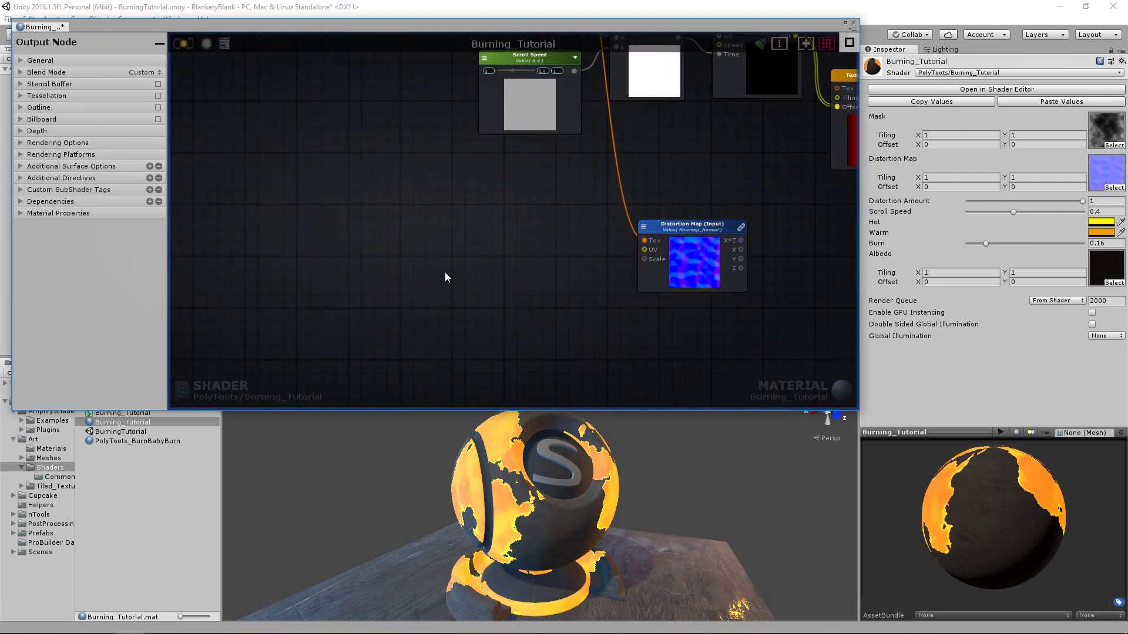
Step: Duplicate the scrolling Panner and Texture Coordinates pair and place the copies beside the second Distortion Map sampler
{"action": "middle_click_drag", "start_coordinate": [592, 96], "coordinate": [520, 238]}
{"action": "scroll", "coordinate": [518, 238], "scroll_direction": "down", "scroll_amount": 3}
{"action": "scroll", "coordinate": [599, 205], "scroll_direction": "up", "scroll_amount": 1}
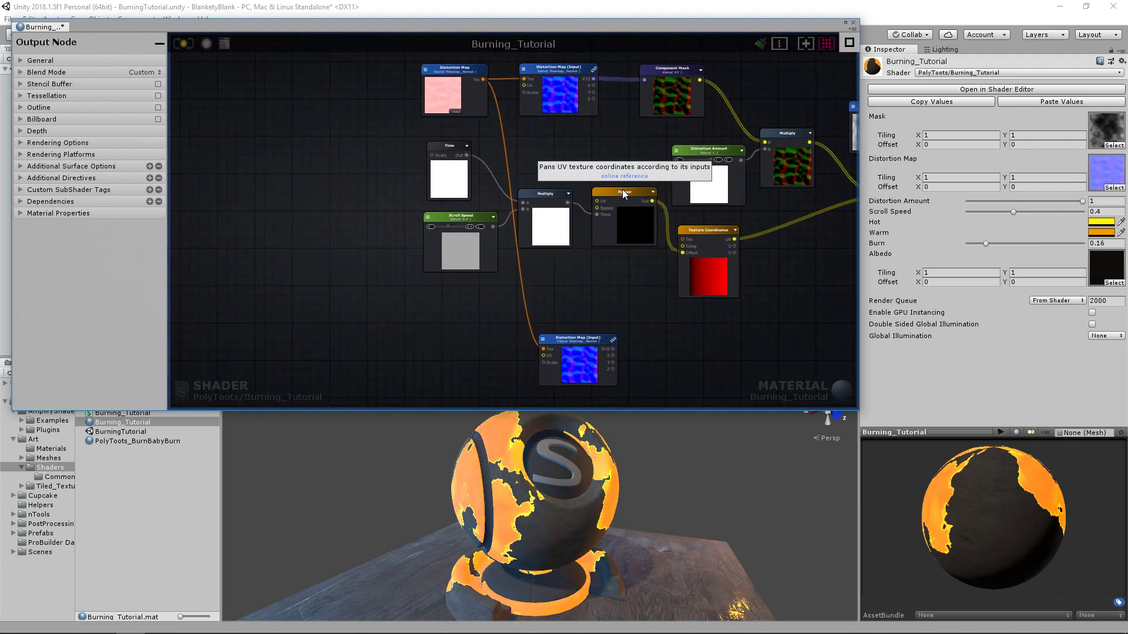
{"action": "left_click", "coordinate": [629, 216]}
{"action": "middle_click_drag", "start_coordinate": [628, 213], "coordinate": [518, 201]}
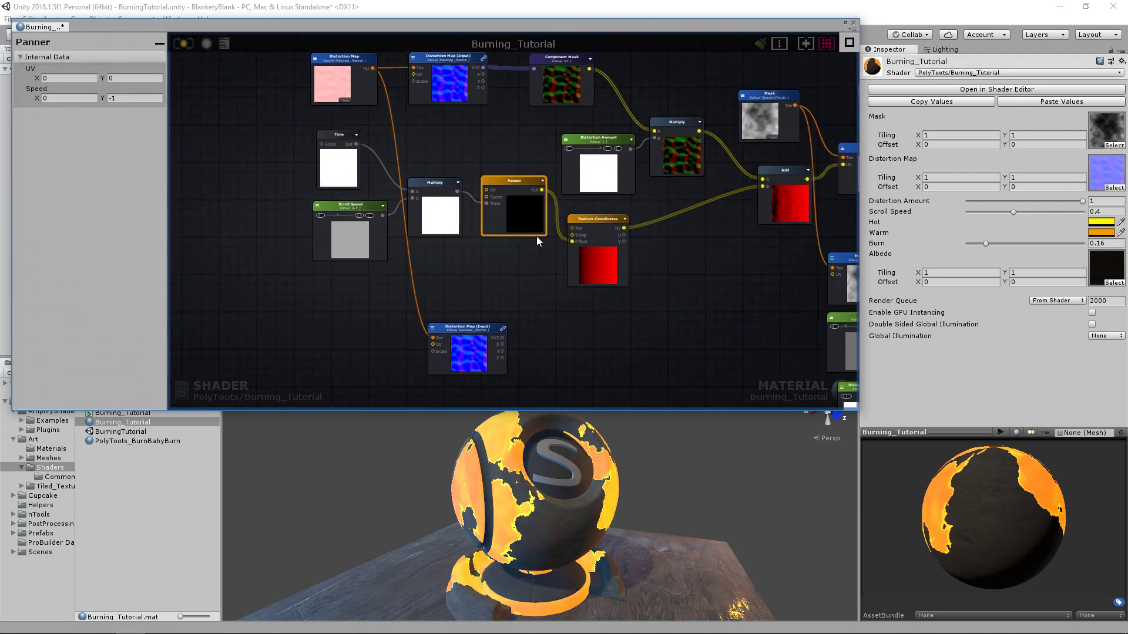
{"action": "left_click", "coordinate": [600, 218], "text": "shift"}
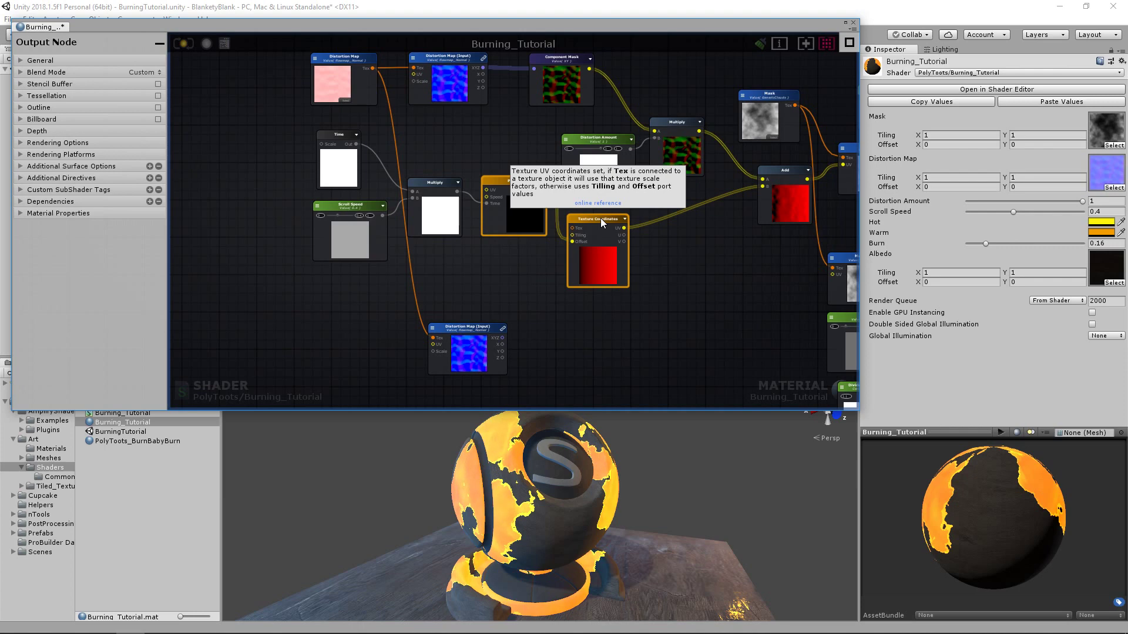
{"action": "key", "text": "ctrl+d"}
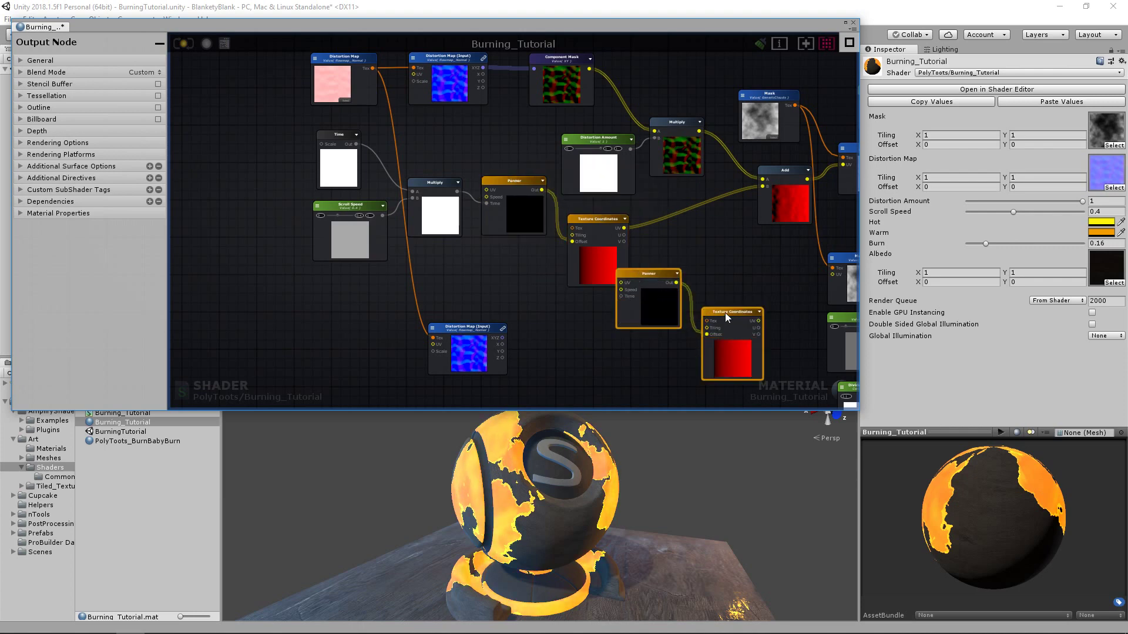
{"action": "left_click_drag", "start_coordinate": [725, 312], "coordinate": [308, 308]}
Step: Rearrange the copied nodes so Texture Coordinates precedes the Panner, and connect its UV output to the Panner's UV input
{"action": "middle_click_drag", "start_coordinate": [309, 308], "coordinate": [408, 267]}
{"action": "left_click_drag", "start_coordinate": [445, 247], "coordinate": [277, 262]}
{"action": "left_click", "coordinate": [442, 239]}
{"action": "left_click_drag", "start_coordinate": [262, 213], "coordinate": [499, 261]}
{"action": "left_click_drag", "start_coordinate": [349, 253], "coordinate": [471, 246]}
{"action": "scroll", "coordinate": [405, 260], "scroll_direction": "up", "scroll_amount": 1}
{"action": "left_click", "coordinate": [471, 247]}
{"action": "scroll", "coordinate": [524, 273], "scroll_direction": "up", "scroll_amount": 1}
{"action": "middle_click_drag", "start_coordinate": [452, 235], "coordinate": [510, 222]}
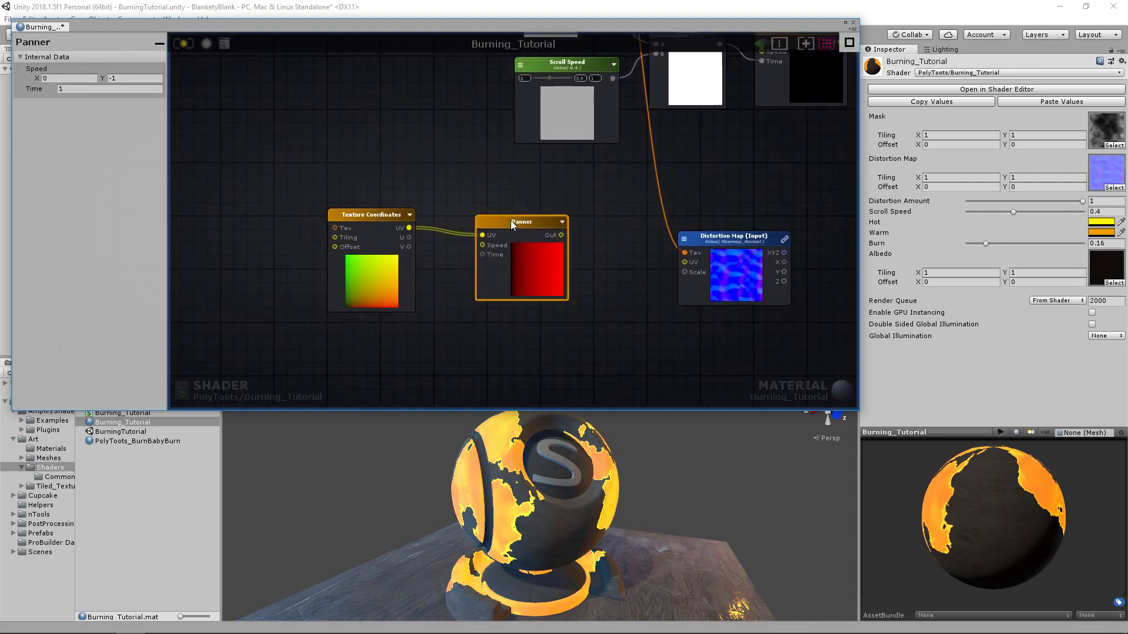
{"action": "left_click_drag", "start_coordinate": [510, 222], "coordinate": [495, 216]}
{"action": "middle_click_drag", "start_coordinate": [532, 229], "coordinate": [449, 239]}
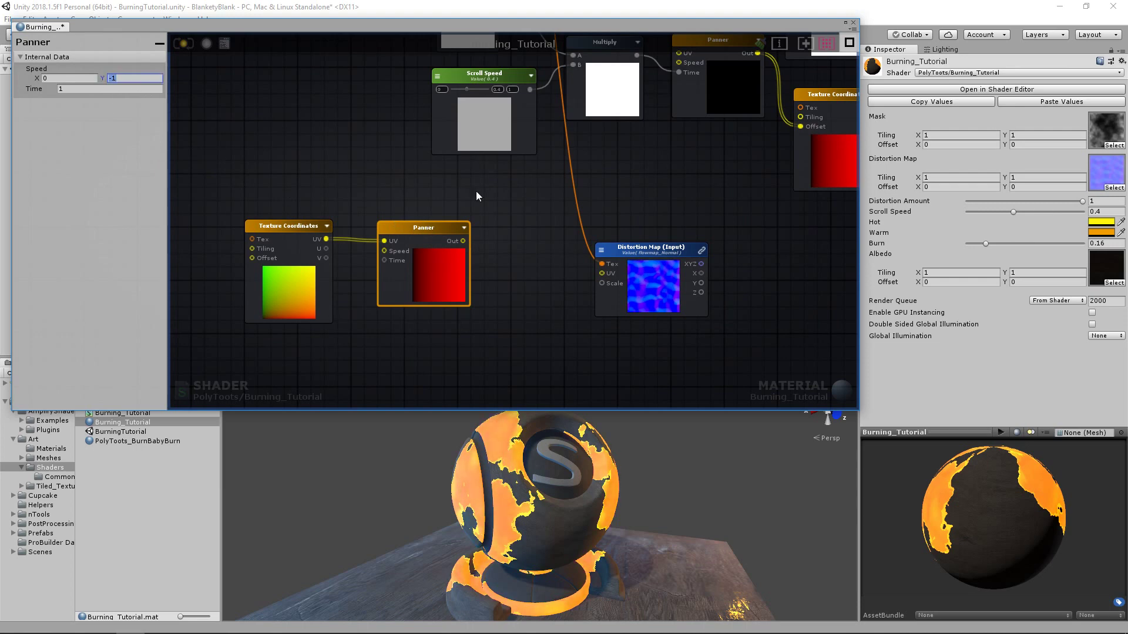
{"action": "middle_click_drag", "start_coordinate": [624, 132], "coordinate": [525, 225]}
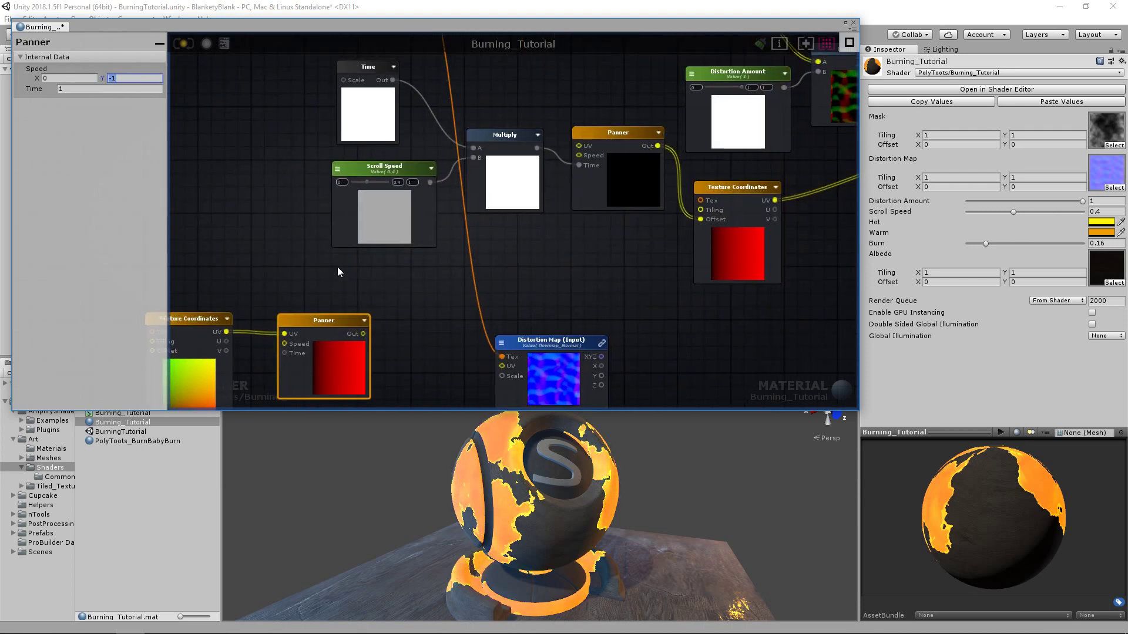
{"action": "middle_click_drag", "start_coordinate": [337, 271], "coordinate": [379, 178]}
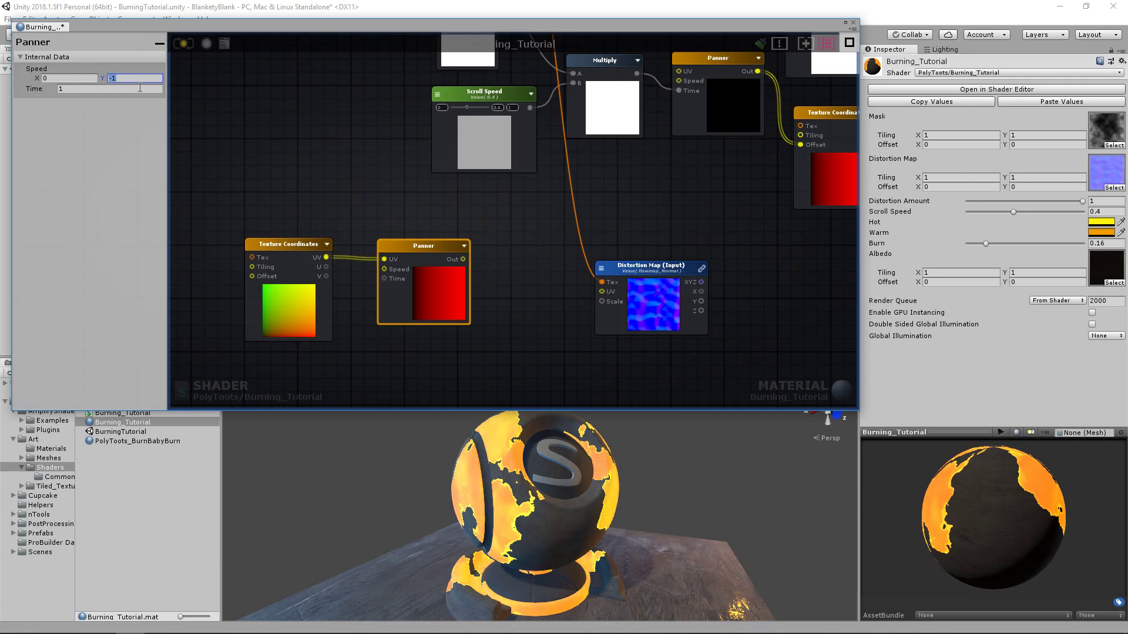
{"action": "left_click", "coordinate": [372, 211]}
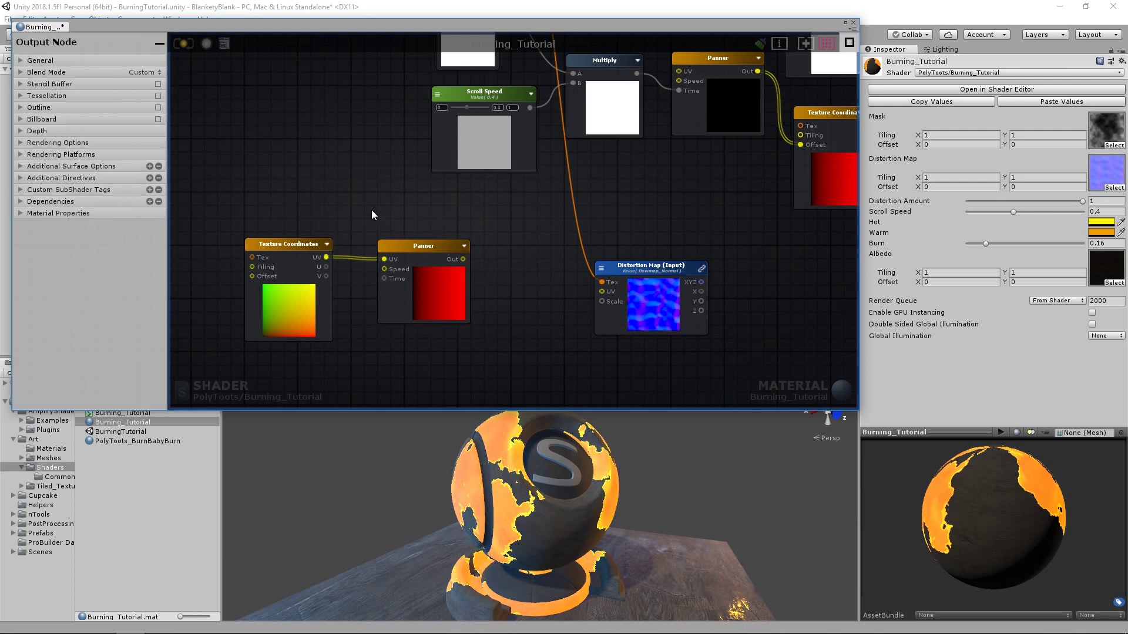
{"action": "right_click", "coordinate": [322, 187]}
{"action": "type", "text": "panner"}
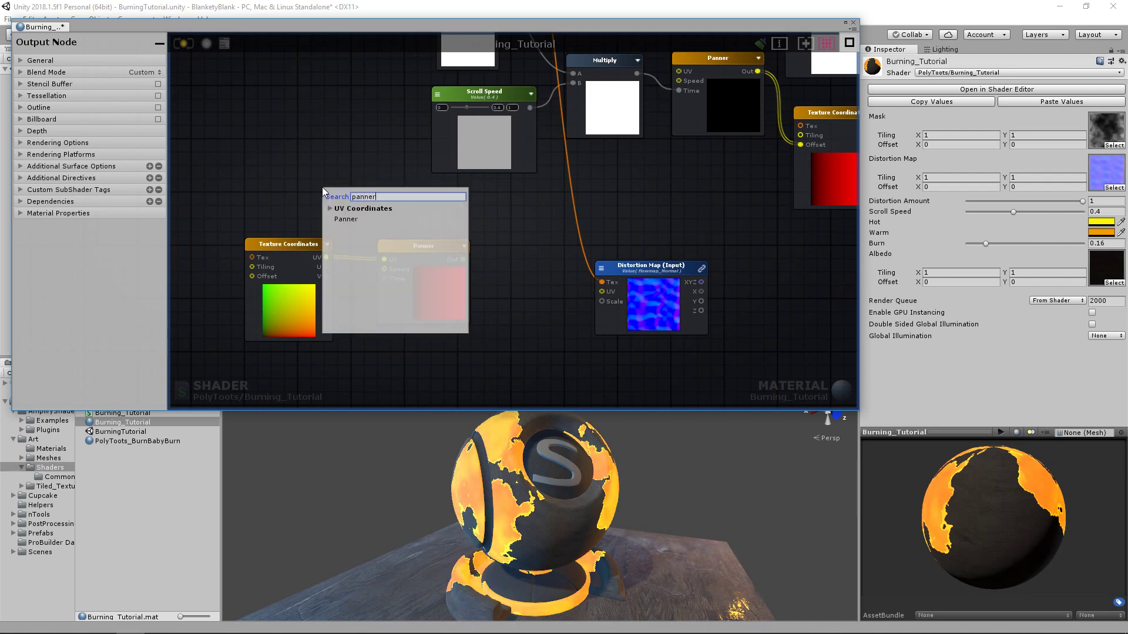
{"action": "key", "text": "Return"}
{"action": "left_click_drag", "start_coordinate": [350, 194], "coordinate": [318, 114]}
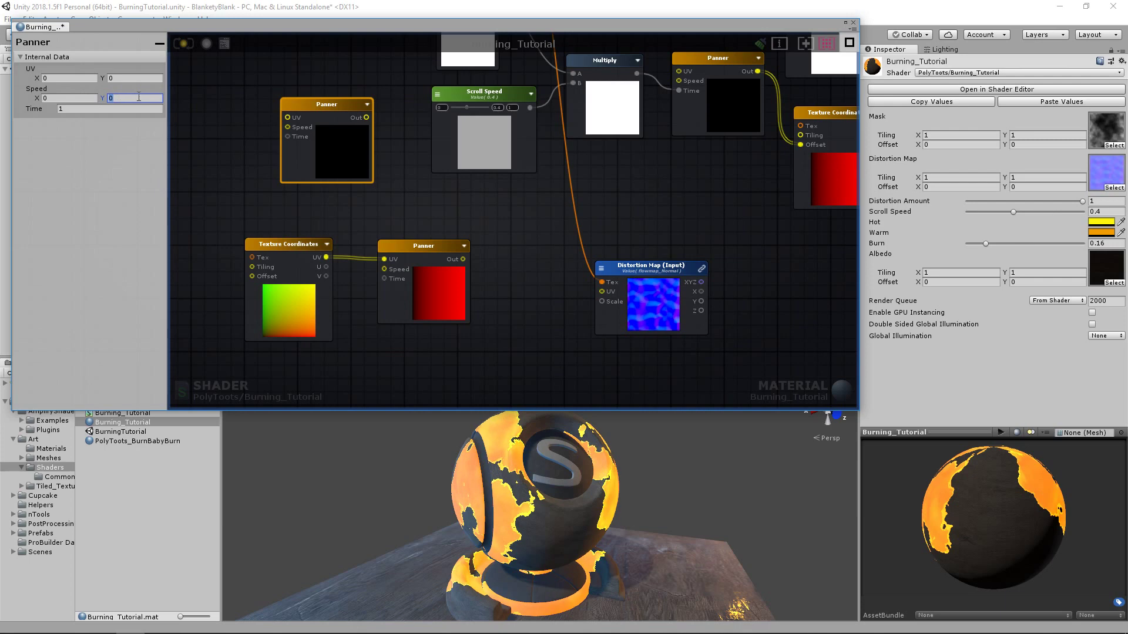
{"action": "left_click", "coordinate": [284, 88]}
{"action": "left_click", "coordinate": [319, 103]}
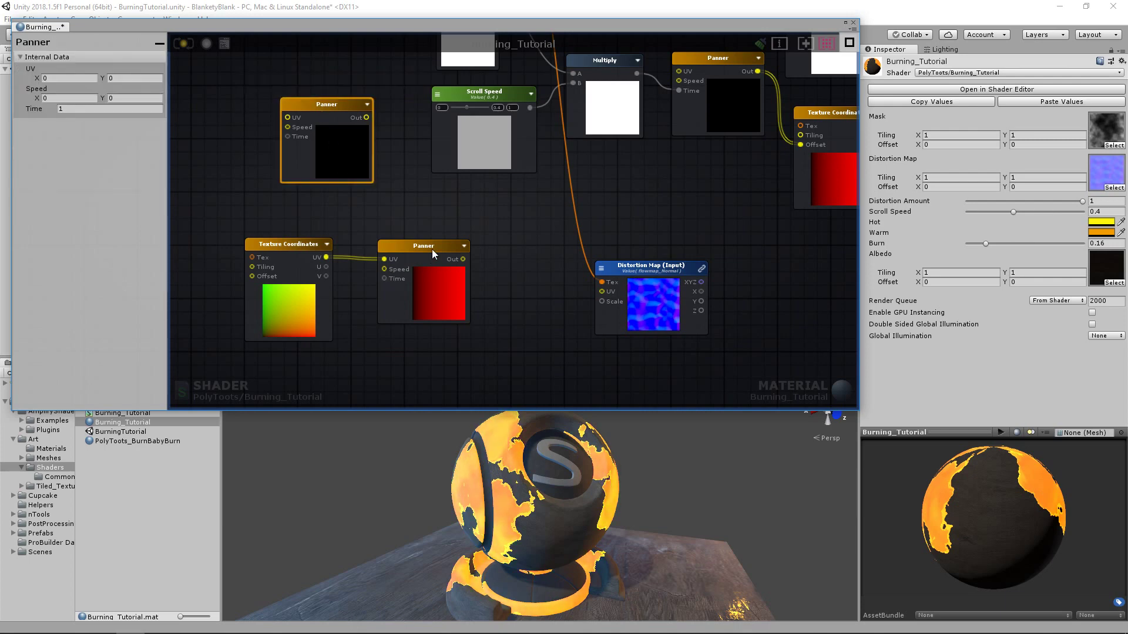
{"action": "key", "text": "Delete"}
Step: Space out the copied Texture Coordinates and Panner, and connect the Panner's output to the second Distortion Map sampler's UV input
{"action": "left_click_drag", "start_coordinate": [430, 247], "coordinate": [417, 241]}
{"action": "middle_click_drag", "start_coordinate": [489, 278], "coordinate": [442, 257]}
{"action": "left_click_drag", "start_coordinate": [365, 219], "coordinate": [402, 224]}
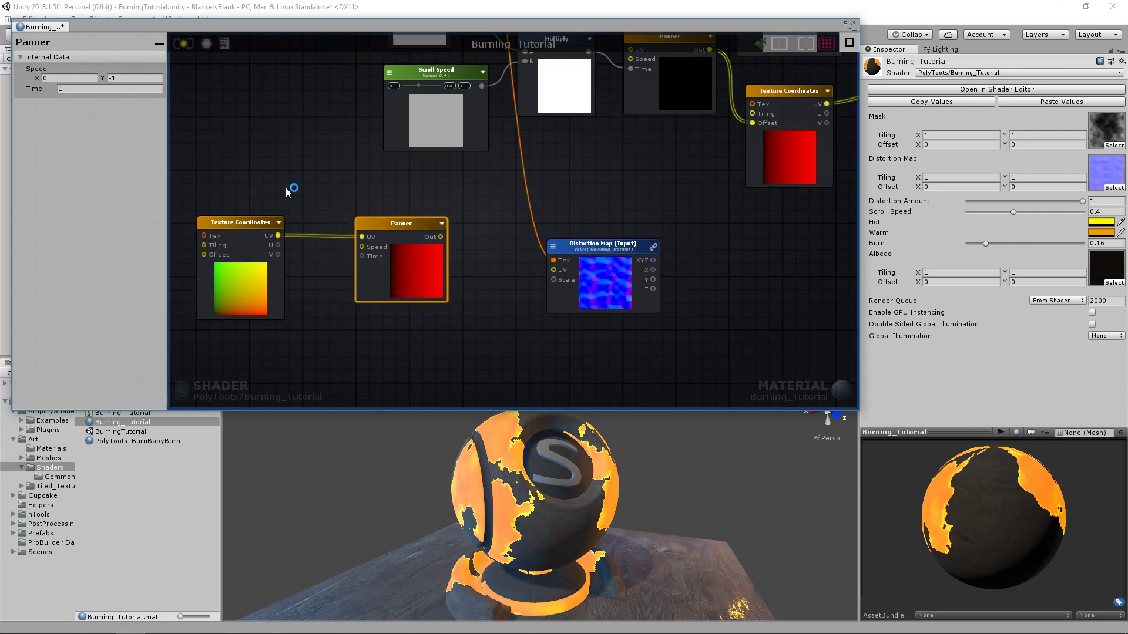
{"action": "left_click_drag", "start_coordinate": [221, 186], "coordinate": [434, 296]}
{"action": "mouse_move", "coordinate": [382, 222]}
{"action": "left_mouse_down"}
{"action": "mouse_move", "coordinate": [419, 223]}
{"action": "mouse_move", "coordinate": [393, 222]}
{"action": "left_mouse_up"}
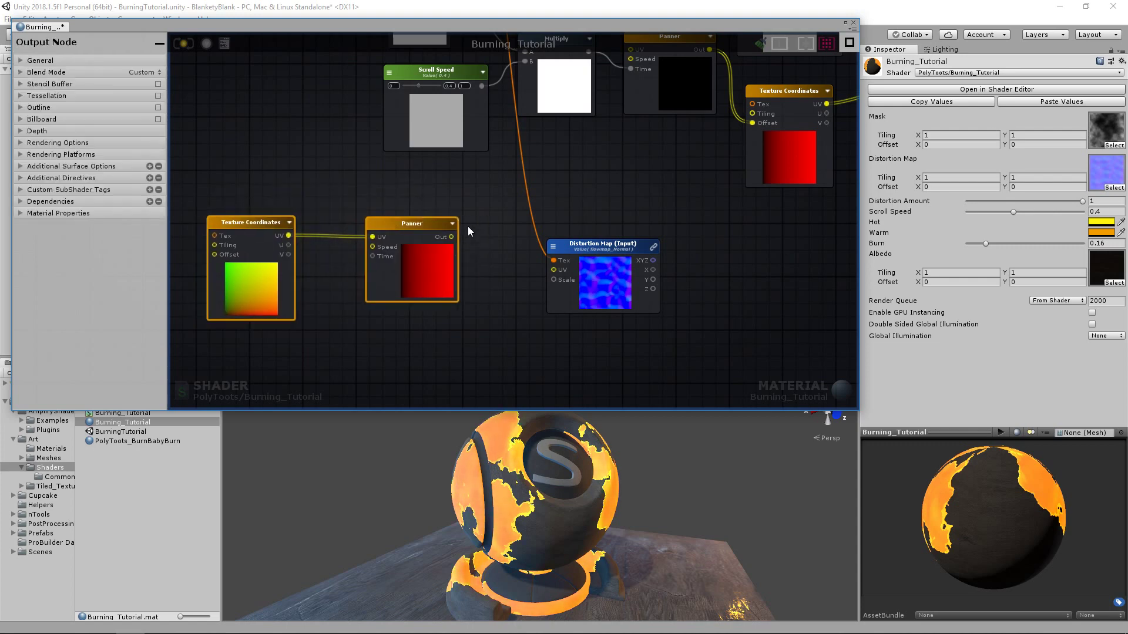
{"action": "middle_click_drag", "start_coordinate": [468, 227], "coordinate": [462, 192]}
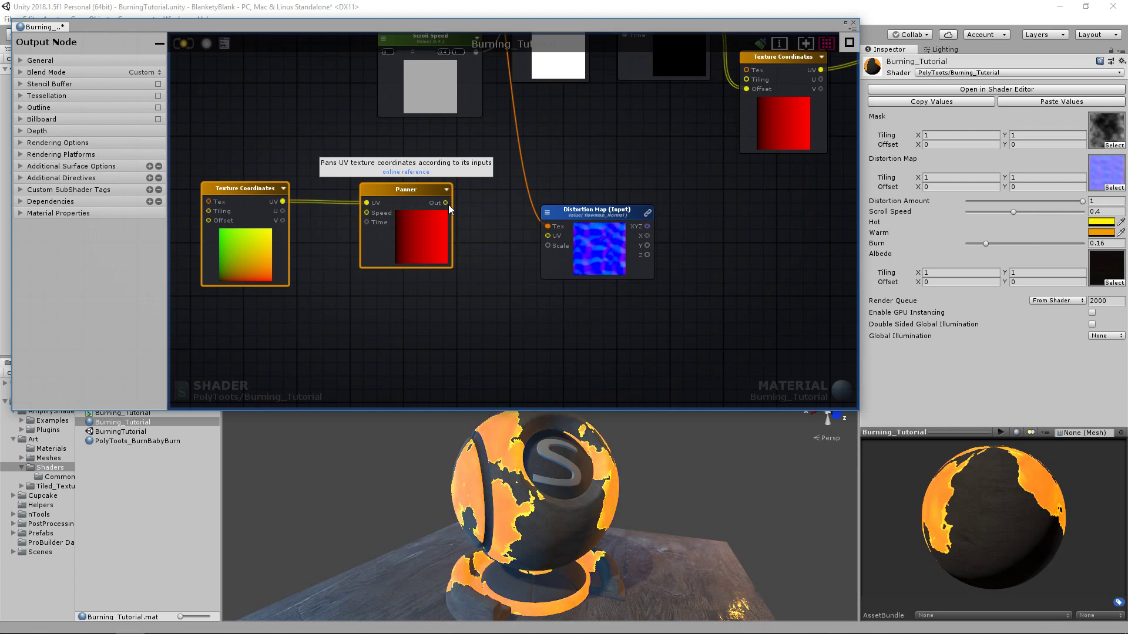
{"action": "left_click_drag", "start_coordinate": [446, 203], "coordinate": [548, 236]}
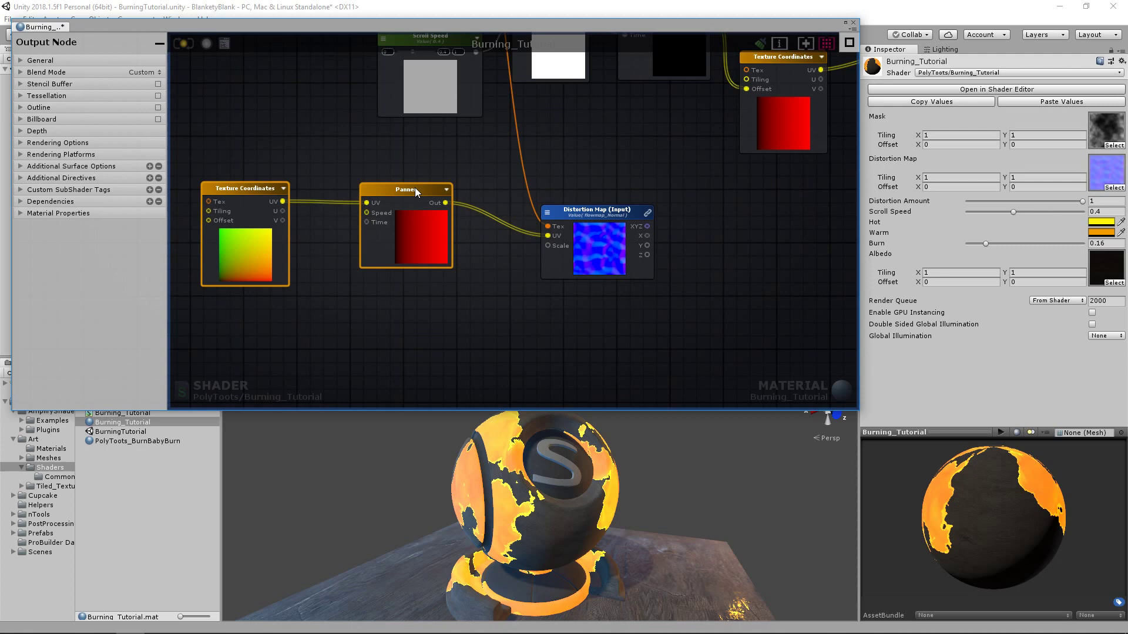
Step: Tidy the spacing between the copied Texture Coordinates, Panner and second Distortion Map sampler
{"action": "left_click_drag", "start_coordinate": [410, 189], "coordinate": [417, 189]}
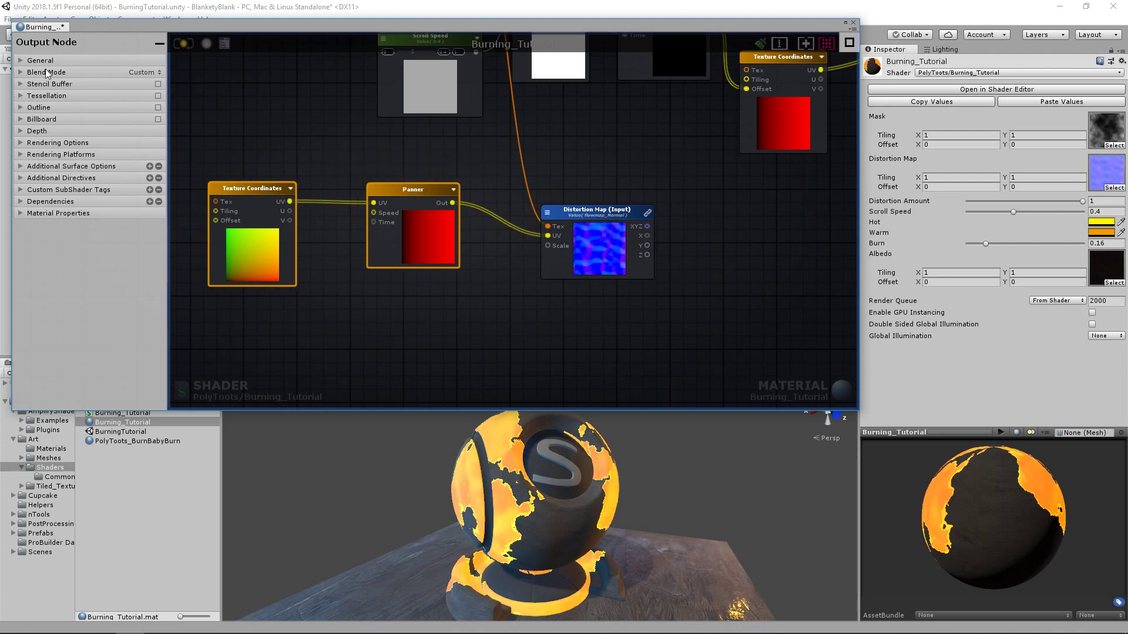
{"action": "left_click", "coordinate": [411, 195]}
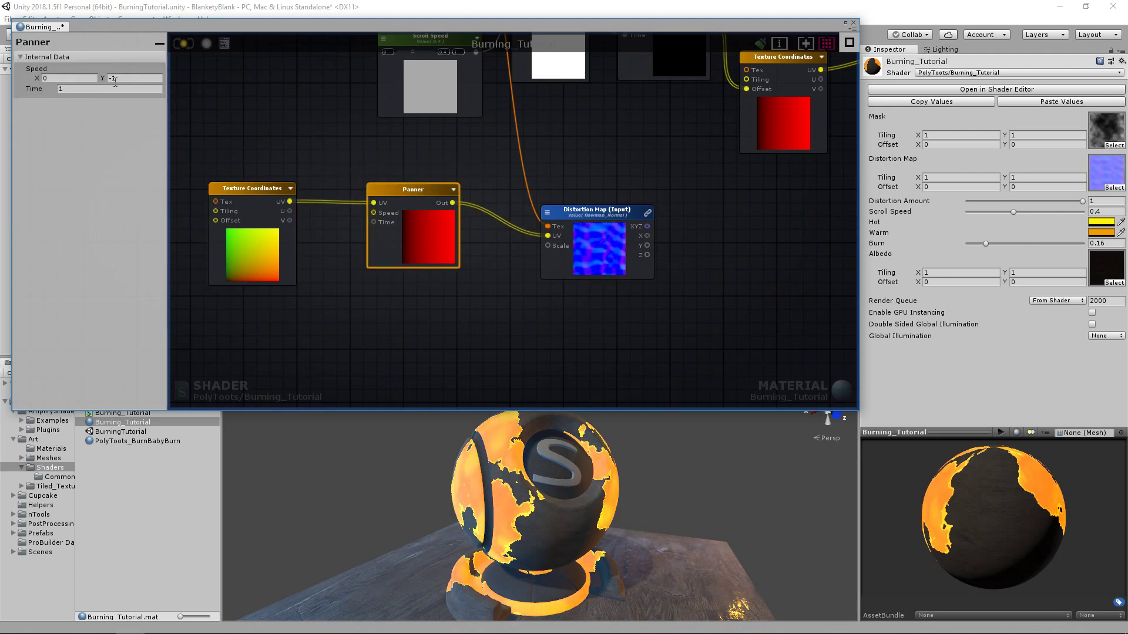
{"action": "middle_click_drag", "start_coordinate": [466, 270], "coordinate": [485, 261]}
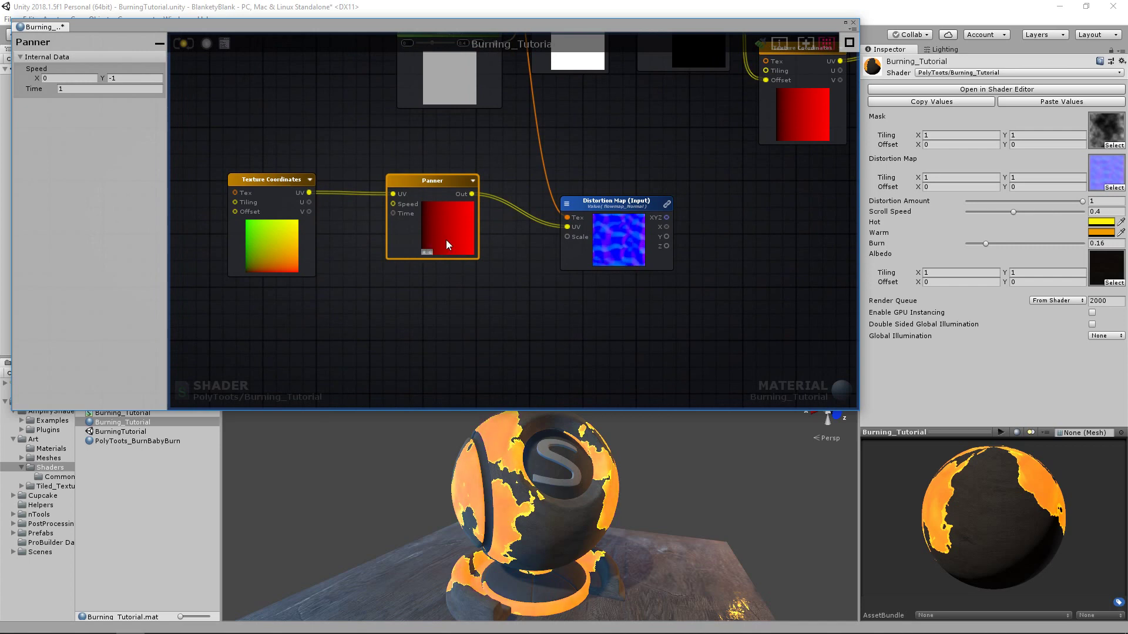
{"action": "left_click_drag", "start_coordinate": [280, 177], "coordinate": [302, 180]}
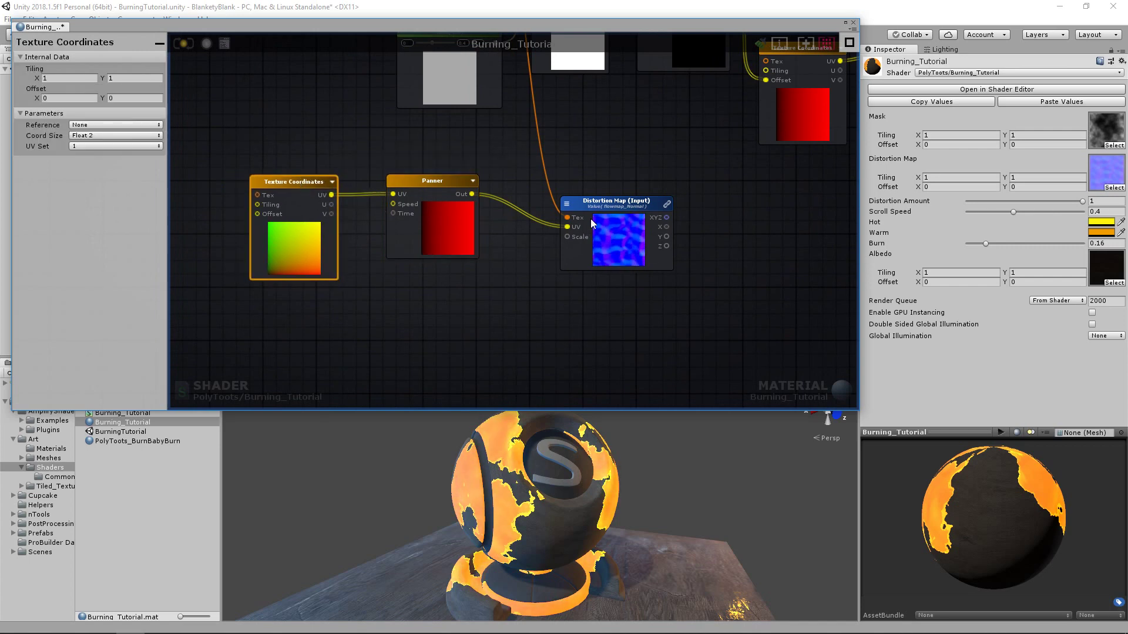
{"action": "left_click", "coordinate": [593, 204]}
{"action": "left_click_drag", "start_coordinate": [592, 200], "coordinate": [579, 194]}
Step: Move the copied Texture Coordinates, Panner and second Distortion Map sampler together farther below the Scroll Speed nodes
{"action": "middle_click_drag", "start_coordinate": [596, 175], "coordinate": [509, 263]}
{"action": "scroll", "coordinate": [508, 263], "scroll_direction": "down", "scroll_amount": 2}
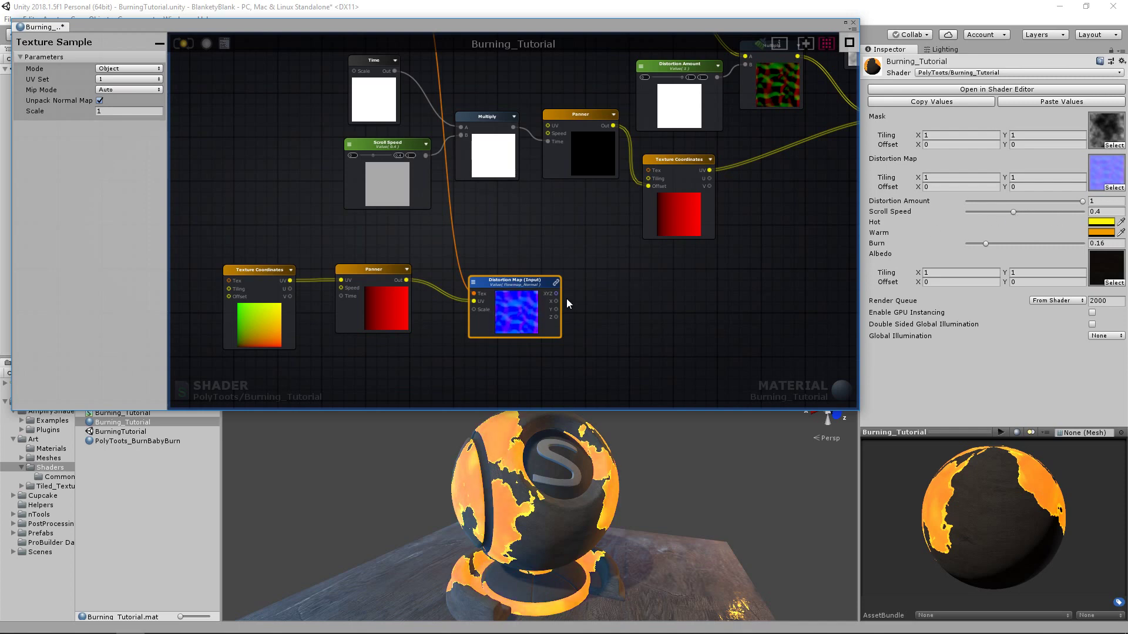
{"action": "middle_click_drag", "start_coordinate": [439, 255], "coordinate": [513, 212]}
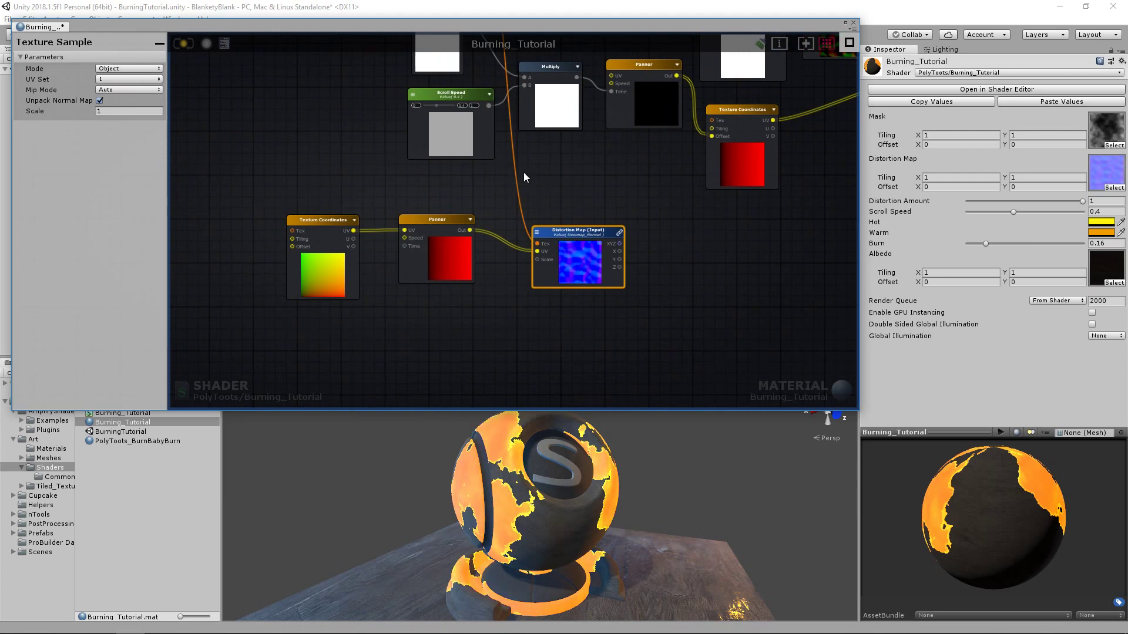
{"action": "middle_click_drag", "start_coordinate": [523, 172], "coordinate": [541, 179]}
{"action": "scroll", "coordinate": [573, 187], "scroll_direction": "up", "scroll_amount": 2}
{"action": "left_click_drag", "start_coordinate": [317, 359], "coordinate": [611, 252]}
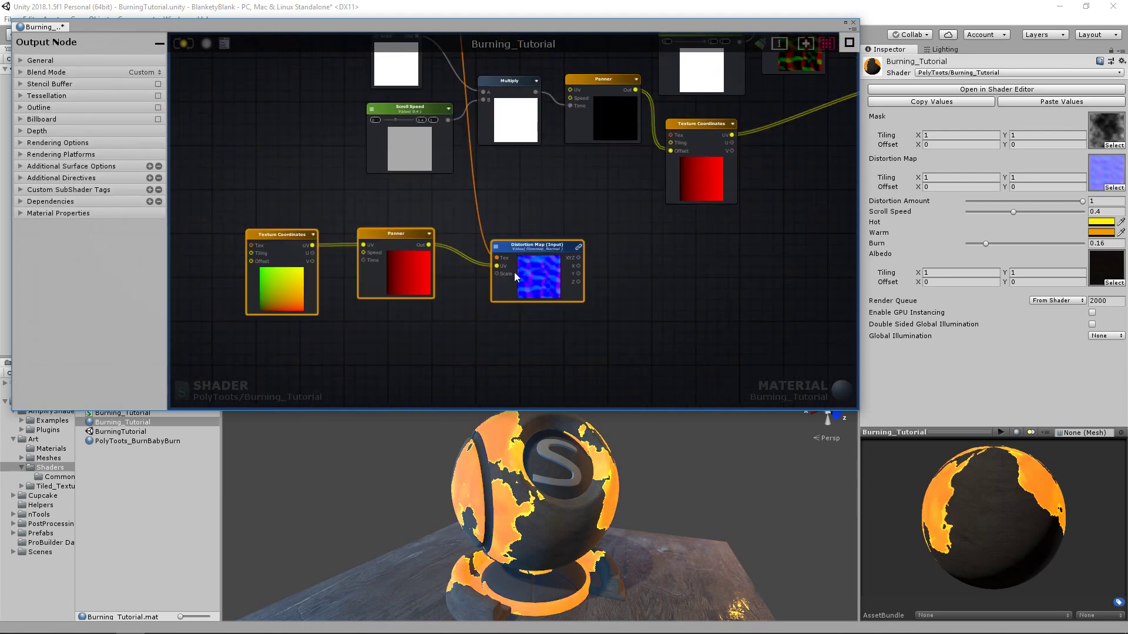
{"action": "left_click_drag", "start_coordinate": [524, 281], "coordinate": [519, 348]}
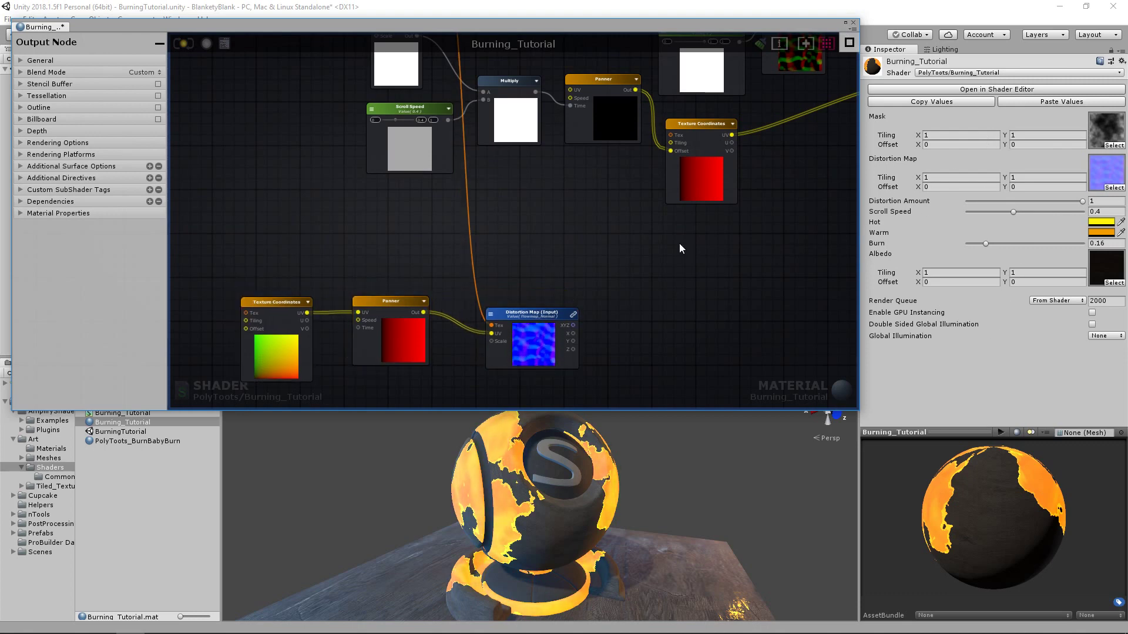
Step: Examine the Time, Scroll Speed and Multiply group that drives the original Panner
{"action": "middle_click_drag", "start_coordinate": [544, 163], "coordinate": [554, 269]}
{"action": "scroll", "coordinate": [555, 269], "scroll_direction": "down", "scroll_amount": 2}
{"action": "left_click_drag", "start_coordinate": [292, 299], "coordinate": [541, 164]}
{"action": "scroll", "coordinate": [531, 225], "scroll_direction": "down", "scroll_amount": 1}
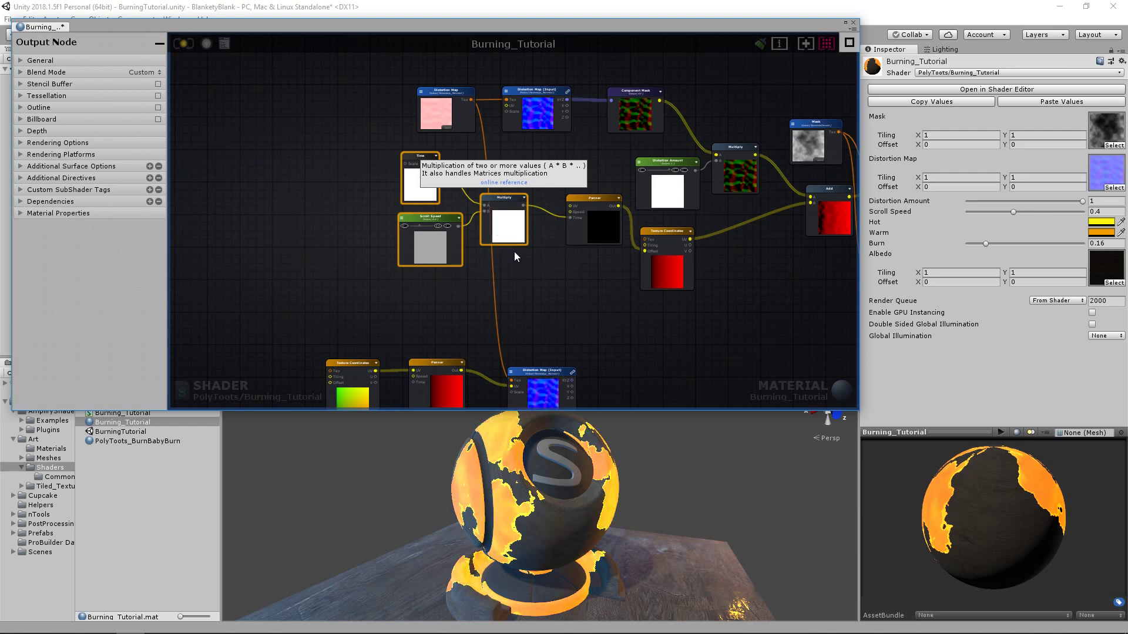
{"action": "left_click", "coordinate": [539, 263]}
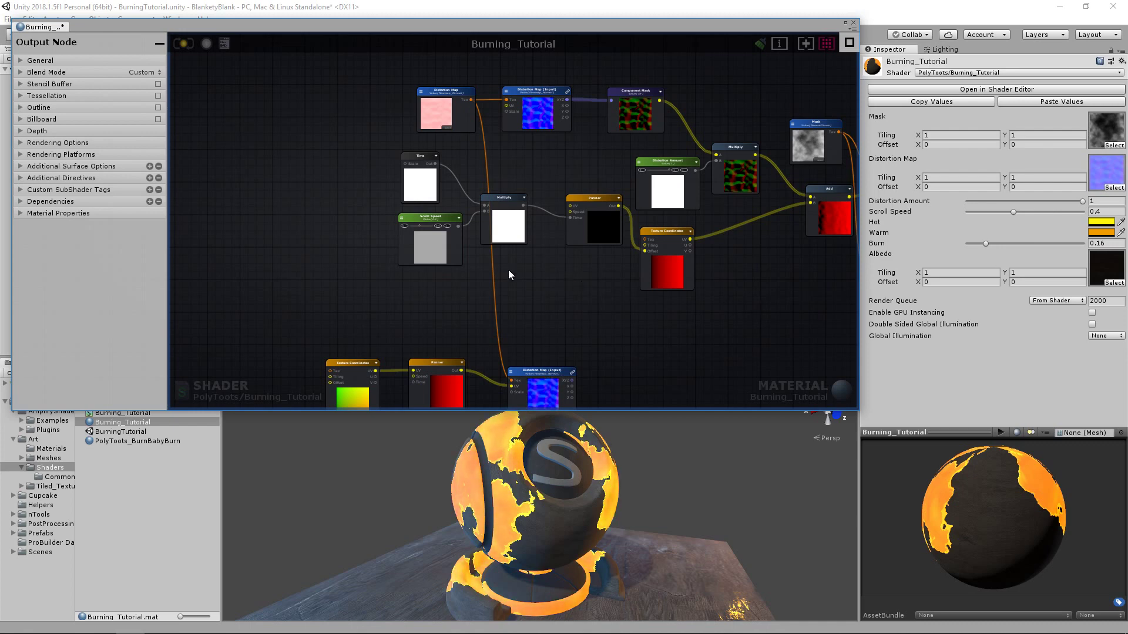
{"action": "scroll", "coordinate": [509, 270], "scroll_direction": "up", "scroll_amount": 1}
{"action": "middle_click_drag", "start_coordinate": [564, 224], "coordinate": [588, 191]}
{"action": "middle_click_drag", "start_coordinate": [530, 241], "coordinate": [519, 237]}
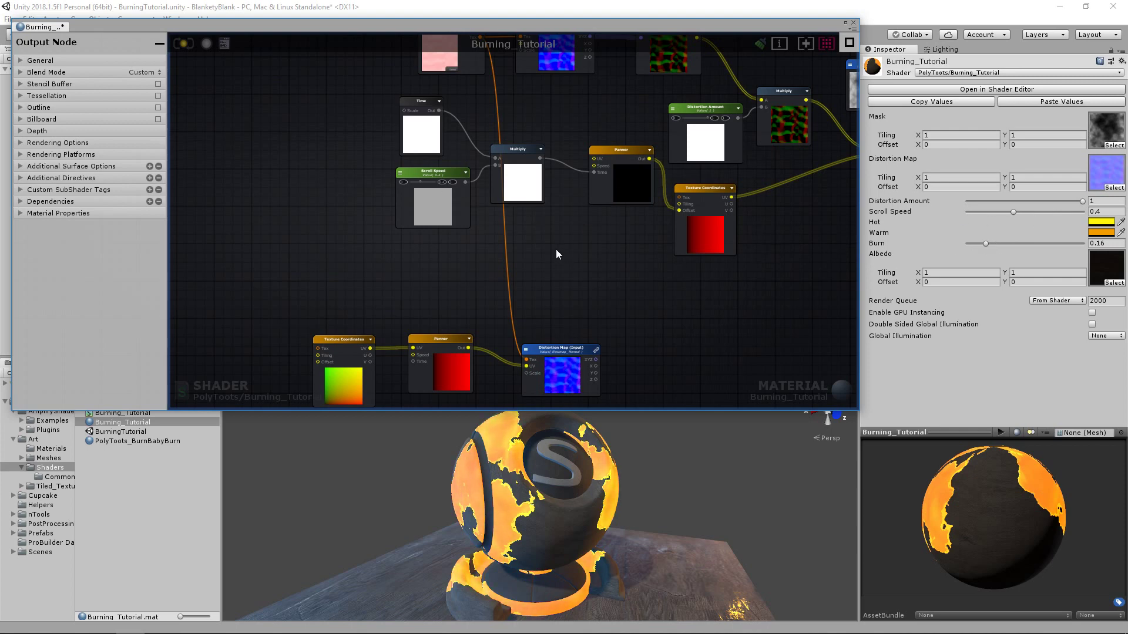
Step: Connect the output of the Time and Scroll Speed Multiply node to the new Panner's Time input
{"action": "left_click", "coordinate": [628, 150]}
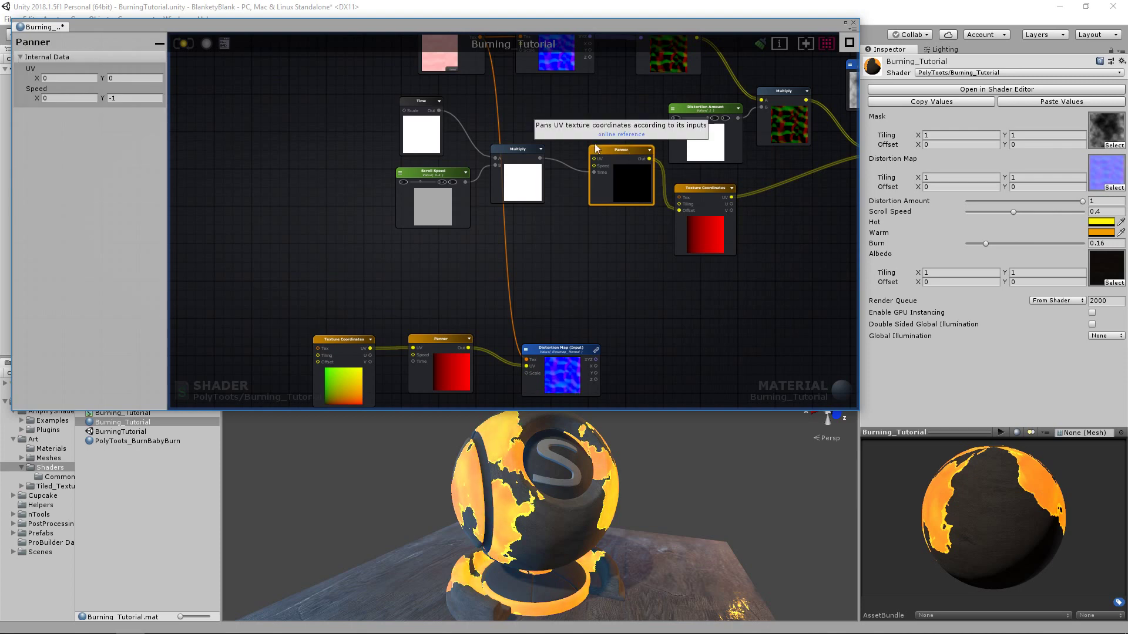
{"action": "left_click", "coordinate": [566, 165]}
{"action": "middle_click_drag", "start_coordinate": [535, 188], "coordinate": [552, 164]}
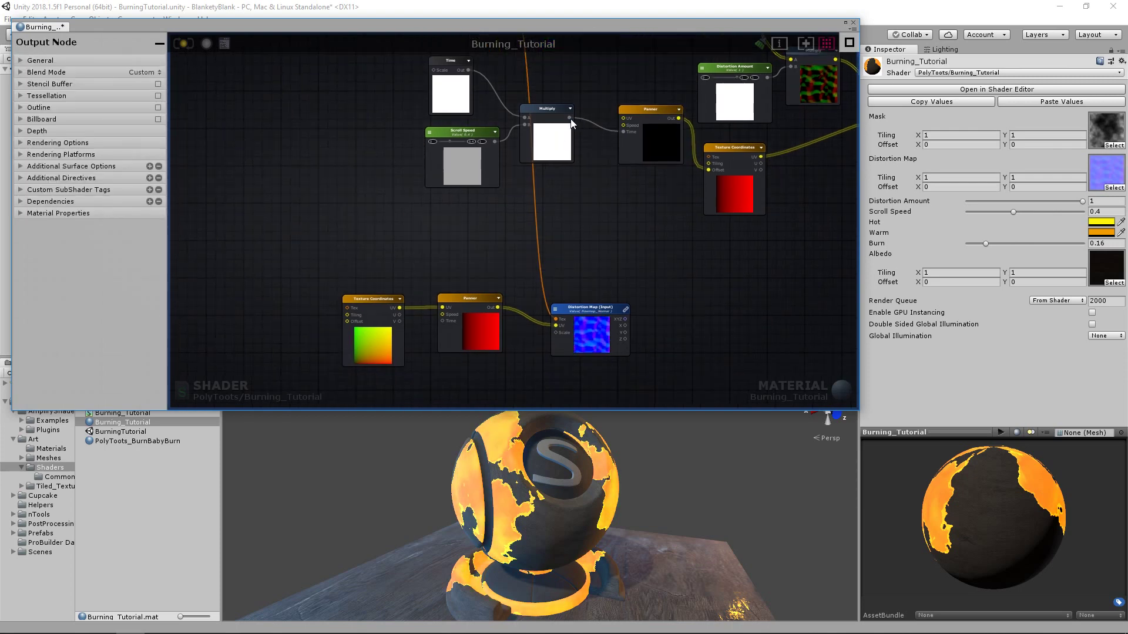
{"action": "left_click_drag", "start_coordinate": [575, 201], "coordinate": [446, 323]}
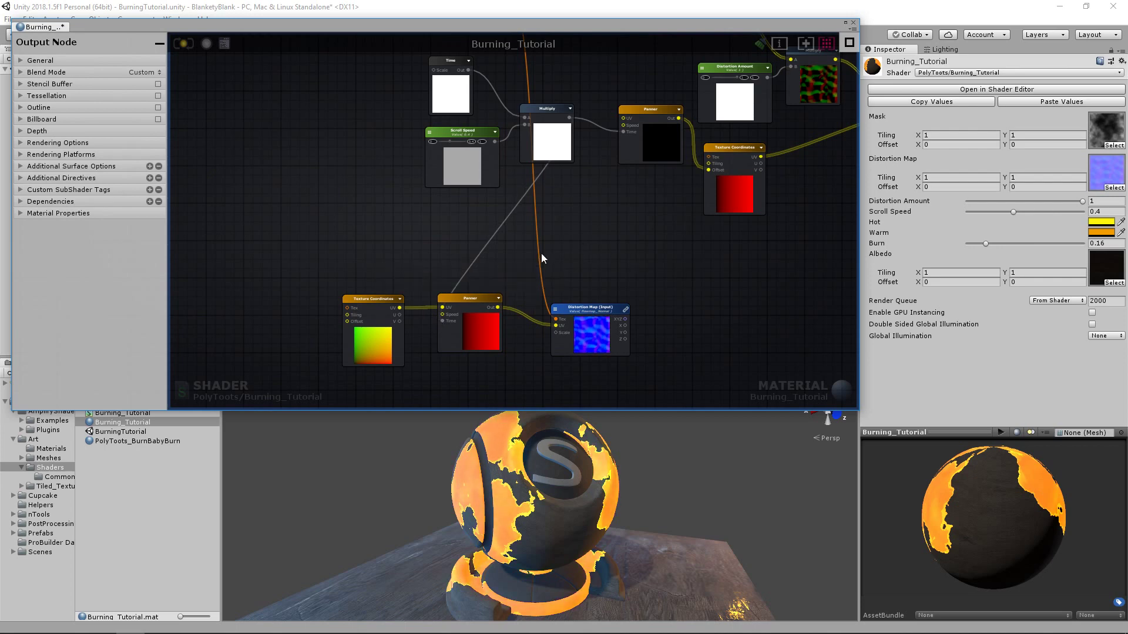
Step: Shift the upper distortion and time node groups left to open up space around the second Distortion Map chain
{"action": "scroll", "coordinate": [540, 251], "scroll_direction": "down", "scroll_amount": 1}
{"action": "middle_click_drag", "start_coordinate": [671, 366], "coordinate": [613, 366]}
{"action": "left_click_drag", "start_coordinate": [591, 356], "coordinate": [470, 266]}
{"action": "scroll", "coordinate": [485, 241], "scroll_direction": "down", "scroll_amount": 2}
{"action": "left_click_drag", "start_coordinate": [290, 153], "coordinate": [584, 259]}
{"action": "left_click_drag", "start_coordinate": [545, 169], "coordinate": [447, 180]}
{"action": "left_click_drag", "start_coordinate": [585, 153], "coordinate": [451, 113]}
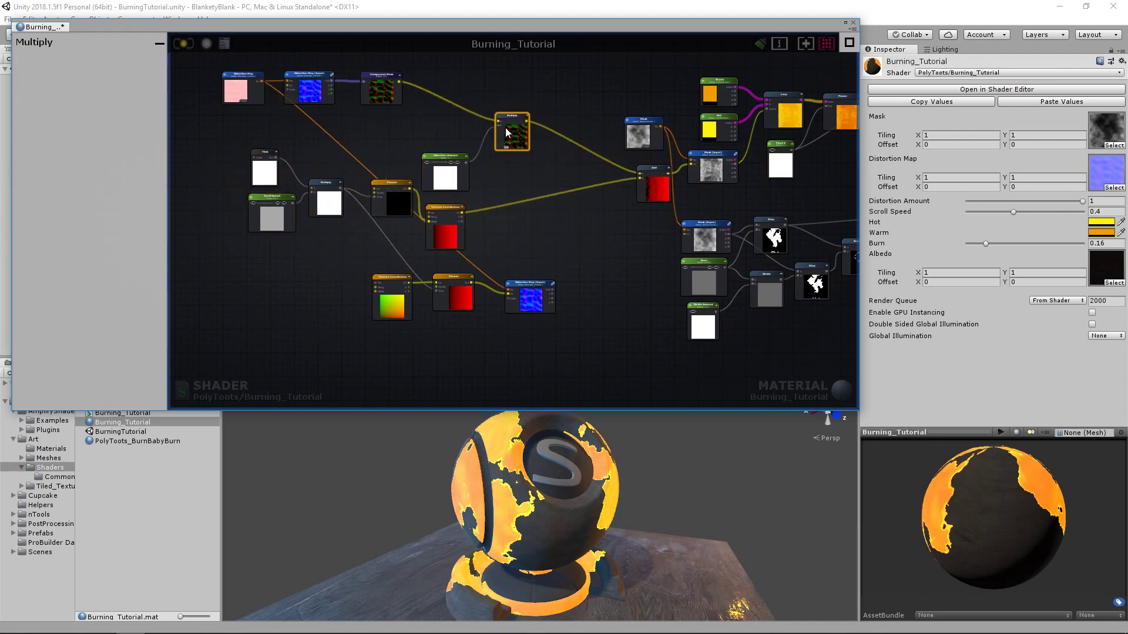
{"action": "left_click", "coordinate": [506, 128]}
Step: Move the second Texture Coordinates, Panner and Distortion Map sampler chain left to leave room for more nodes after it
{"action": "scroll", "coordinate": [562, 238], "scroll_direction": "down", "scroll_amount": 5}
{"action": "scroll", "coordinate": [561, 239], "scroll_direction": "up", "scroll_amount": 8}
{"action": "left_click", "coordinate": [446, 246]}
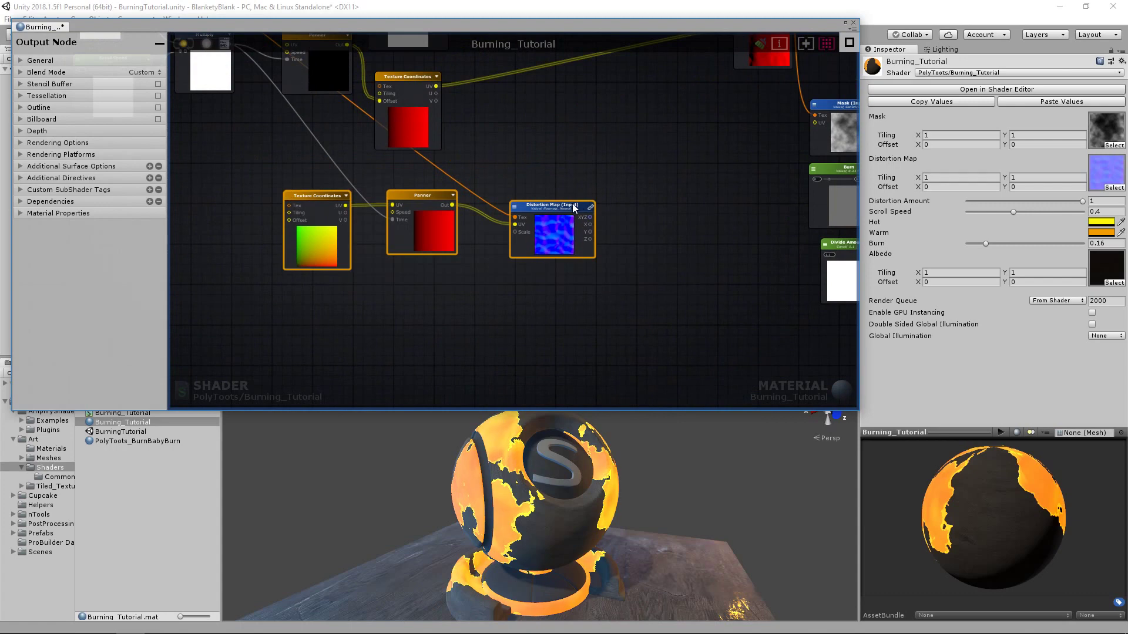
{"action": "left_click_drag", "start_coordinate": [568, 205], "coordinate": [500, 219]}
Step: Add a Component Mask node and place it just right of the second Distortion Map sampler
{"action": "mouse_move", "coordinate": [586, 238]}
{"action": "middle_mouse_down"}
{"action": "mouse_move", "coordinate": [474, 224]}
{"action": "mouse_move", "coordinate": [495, 235]}
{"action": "middle_mouse_up"}
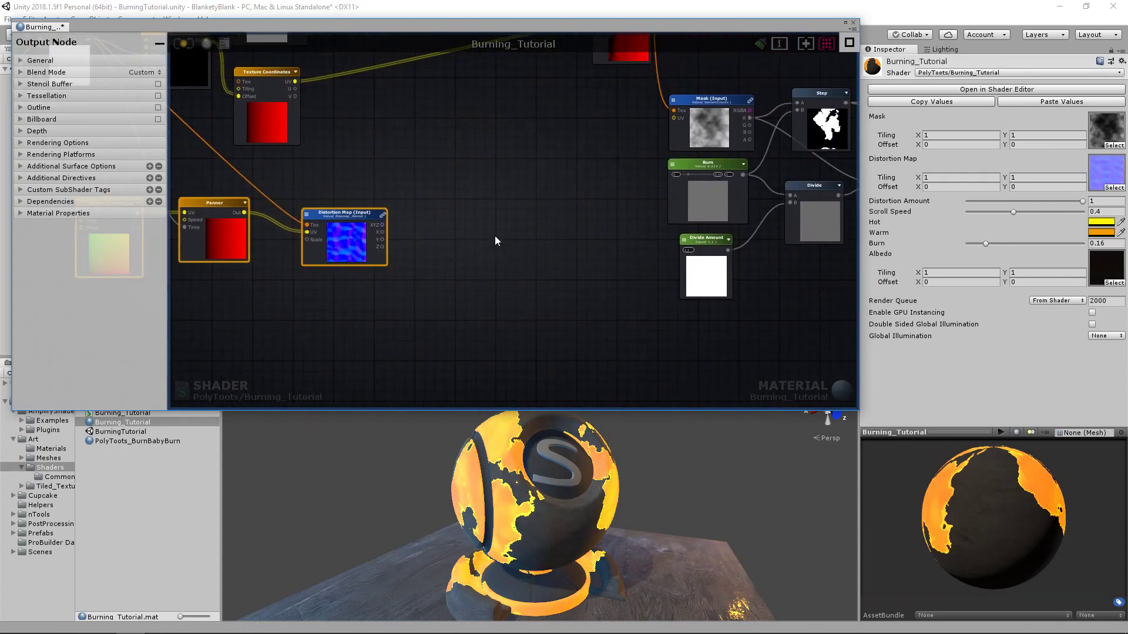
{"action": "left_click", "coordinate": [460, 237]}
{"action": "right_click", "coordinate": [502, 264]}
{"action": "type", "text": "component"}
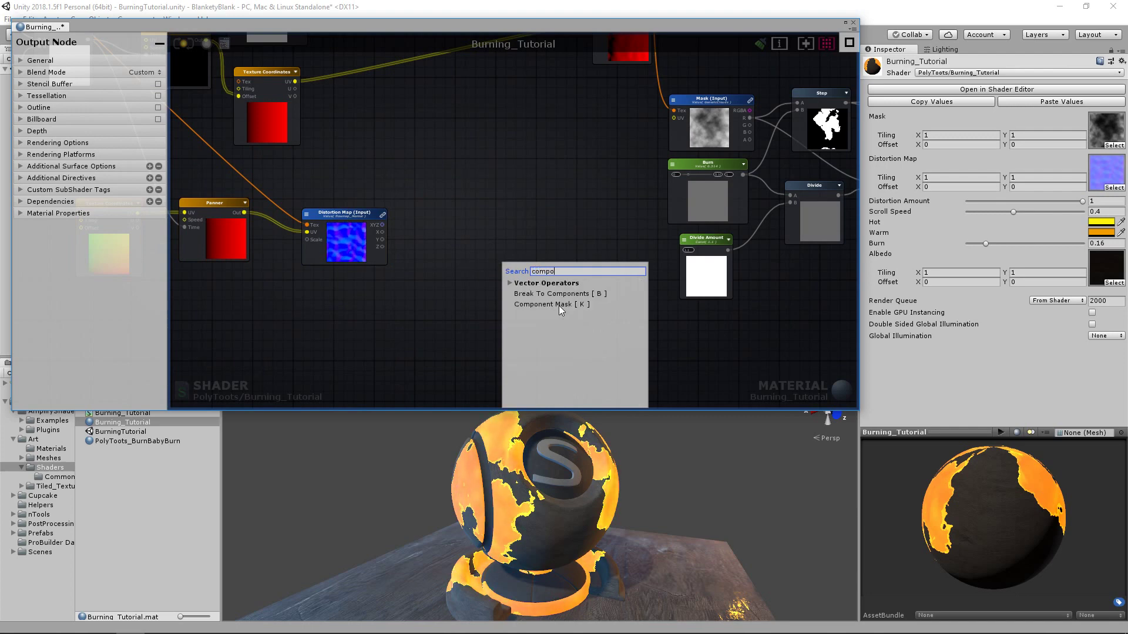
{"action": "left_click", "coordinate": [559, 305]}
{"action": "left_click_drag", "start_coordinate": [533, 264], "coordinate": [459, 219]}
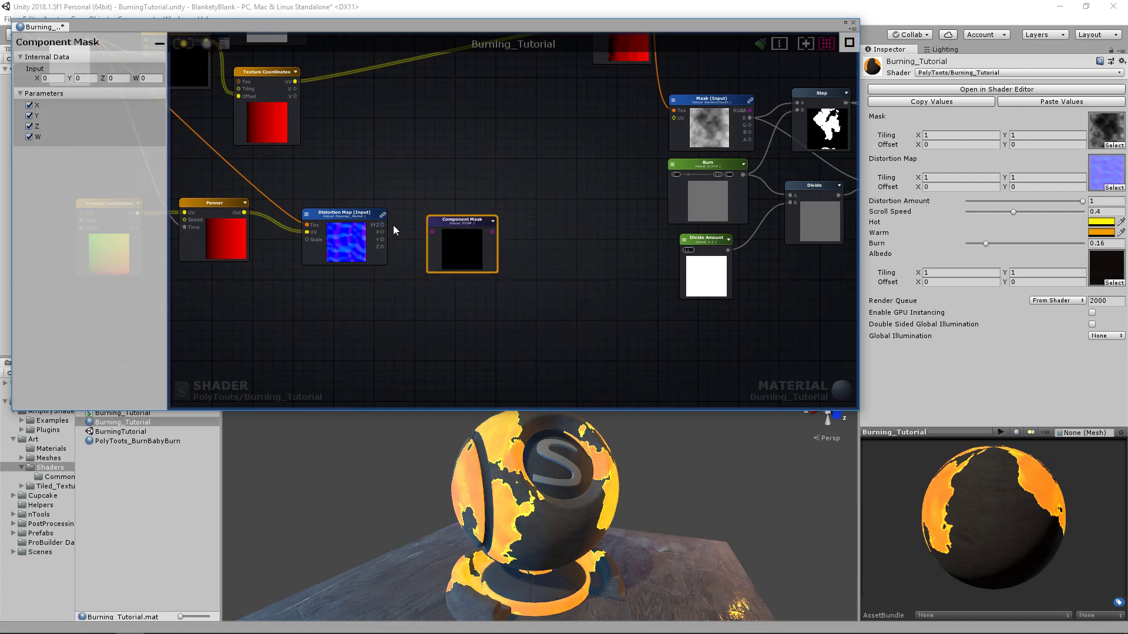
Step: Connect the second Distortion Map sampler's XYZ output to the Component Mask and limit the mask to the X and Y channels
{"action": "left_click_drag", "start_coordinate": [382, 225], "coordinate": [423, 203]}
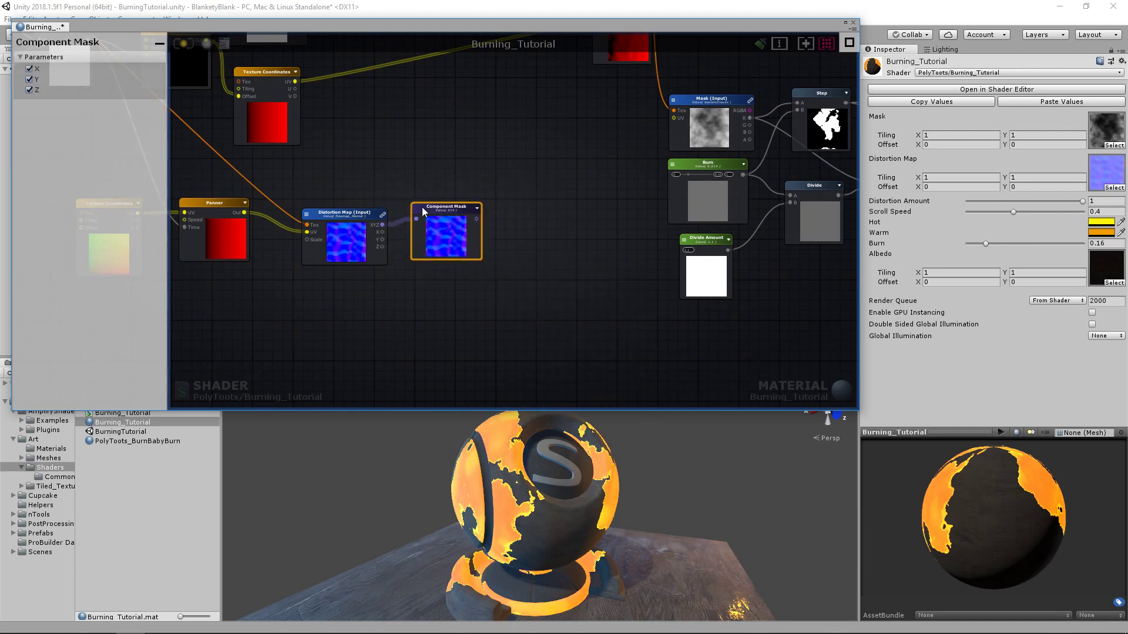
{"action": "left_click", "coordinate": [29, 89]}
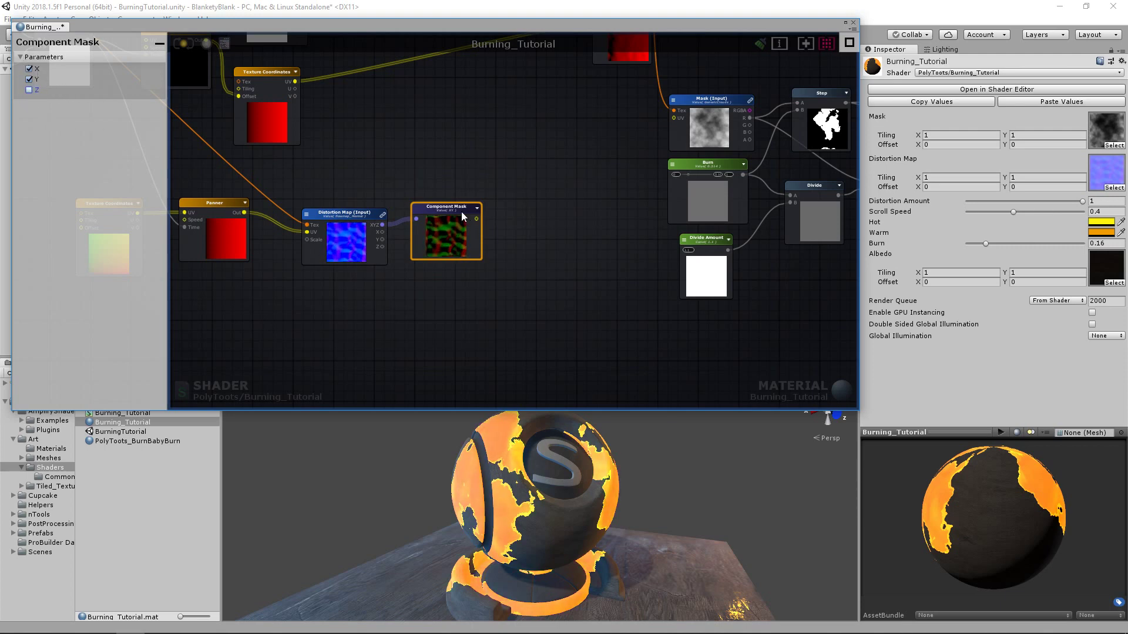
{"action": "left_click_drag", "start_coordinate": [460, 212], "coordinate": [467, 214]}
Step: Add a Multiply node in the empty space to the right of the new Component Mask
{"action": "right_click_drag", "start_coordinate": [584, 266], "coordinate": [526, 274]}
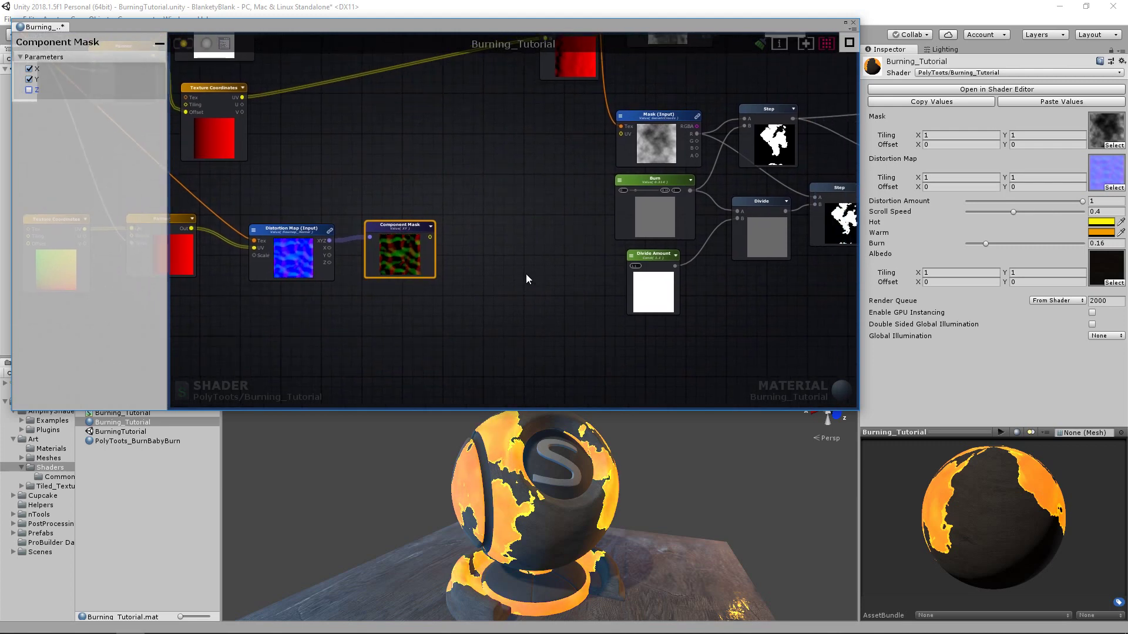
{"action": "left_click", "coordinate": [521, 272]}
{"action": "scroll", "coordinate": [521, 269], "scroll_direction": "up", "scroll_amount": 2}
{"action": "left_click_drag", "start_coordinate": [538, 269], "coordinate": [509, 223]}
{"action": "middle_click_drag", "start_coordinate": [513, 263], "coordinate": [543, 228]}
Step: Add a Float node below the Component Mask and name it Heat Wave
{"action": "left_click", "coordinate": [420, 285]}
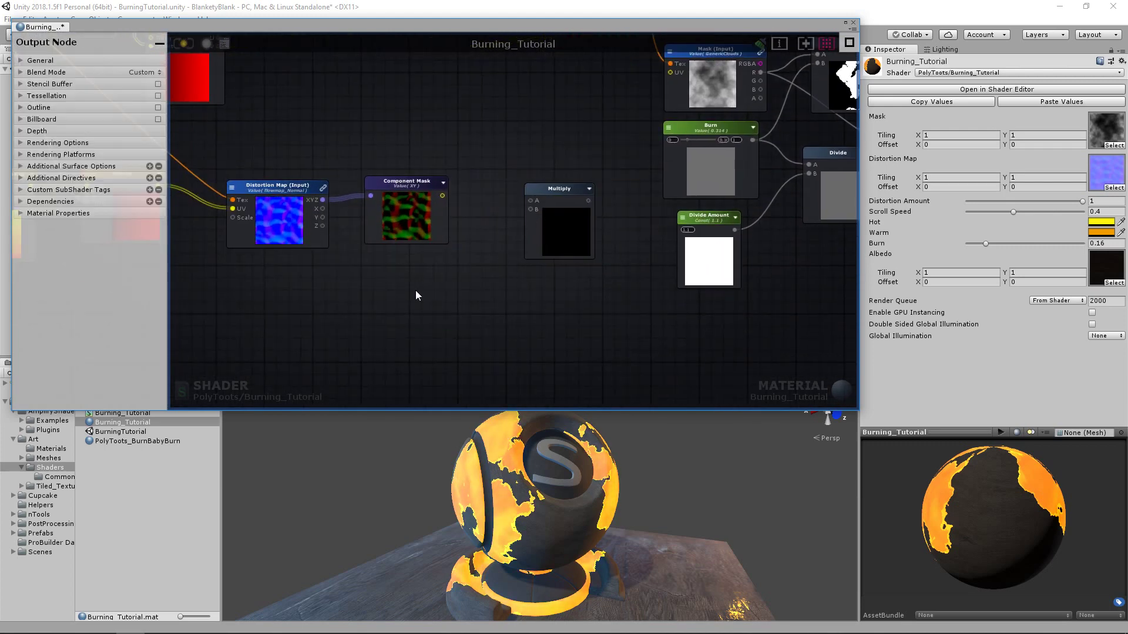
{"action": "left_click", "coordinate": [418, 283]}
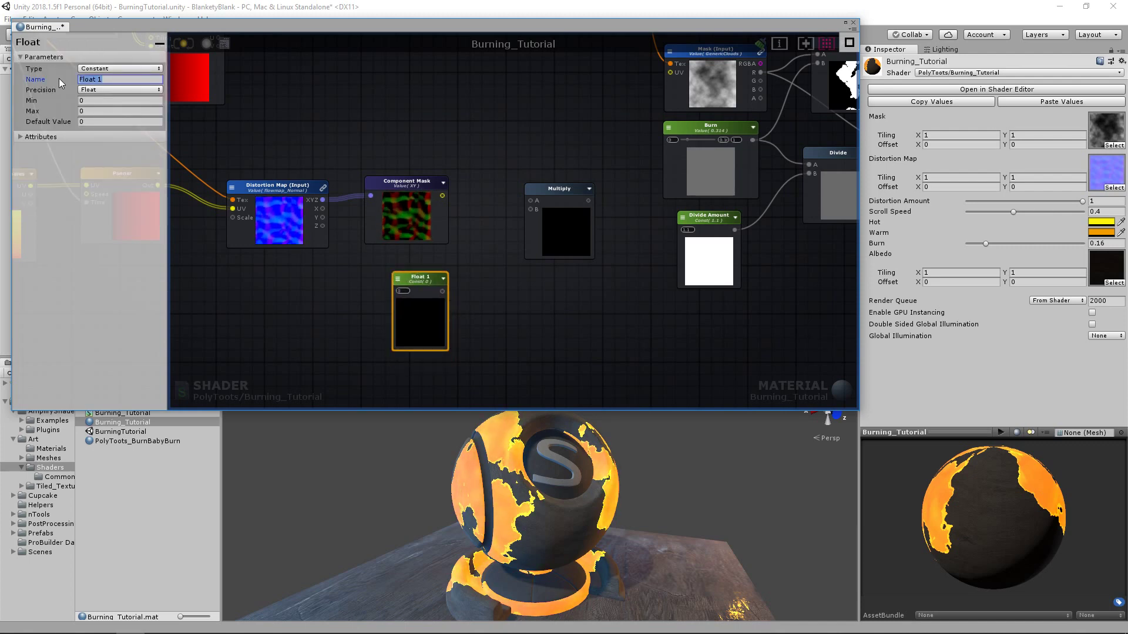
{"action": "type", "text": "H"}
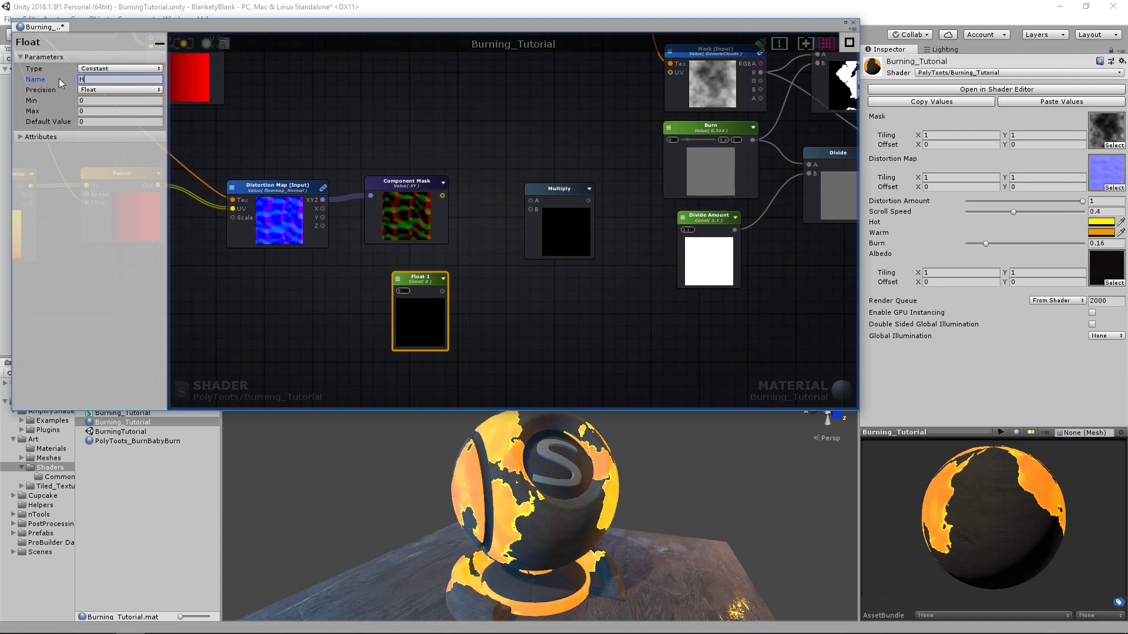
{"action": "type", "text": "eat"}
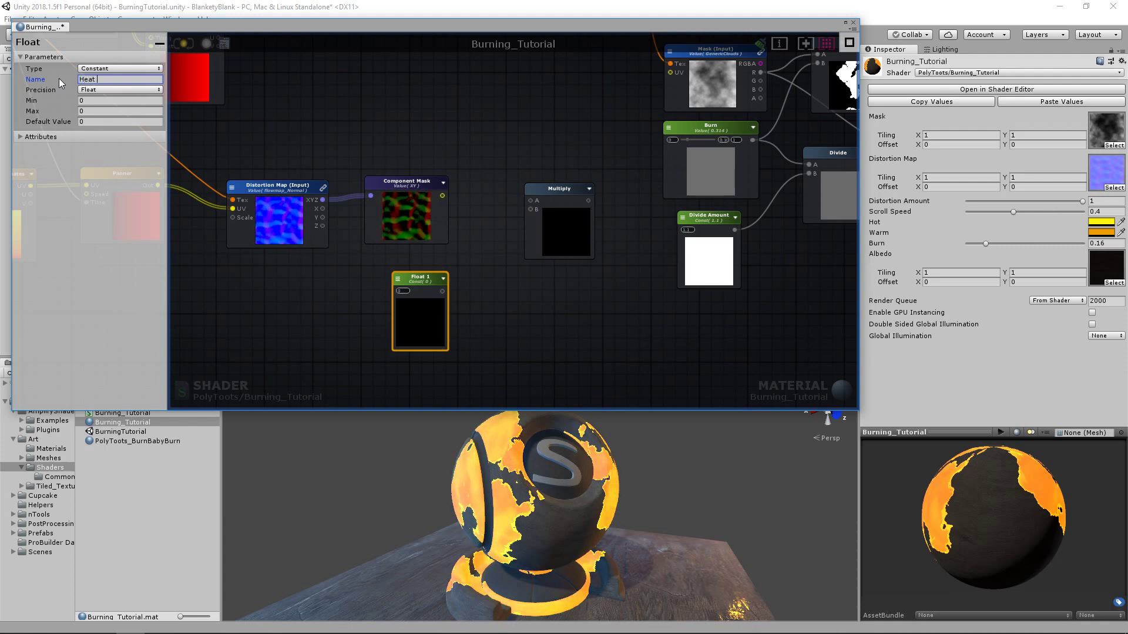
{"action": "type", "text": " Wave"}
Step: Connect the Component Mask to the Multiply's A input and Heat Wave to B, and move the Multiply closer to the mask
{"action": "left_click_drag", "start_coordinate": [441, 295], "coordinate": [438, 291]}
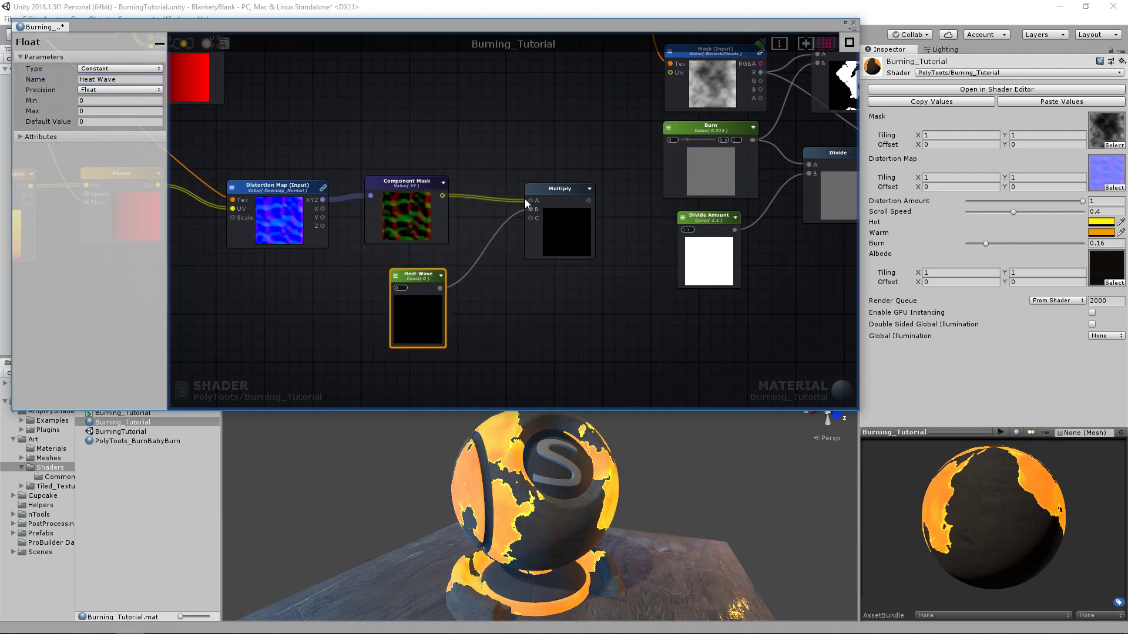
{"action": "left_click_drag", "start_coordinate": [523, 199], "coordinate": [528, 200]}
{"action": "left_click_drag", "start_coordinate": [545, 200], "coordinate": [508, 195]}
Step: Turn the Heat Wave float into a Property with a maximum of 1 and place it directly below the Component Mask
{"action": "left_click", "coordinate": [414, 279]}
{"action": "left_click", "coordinate": [101, 69]}
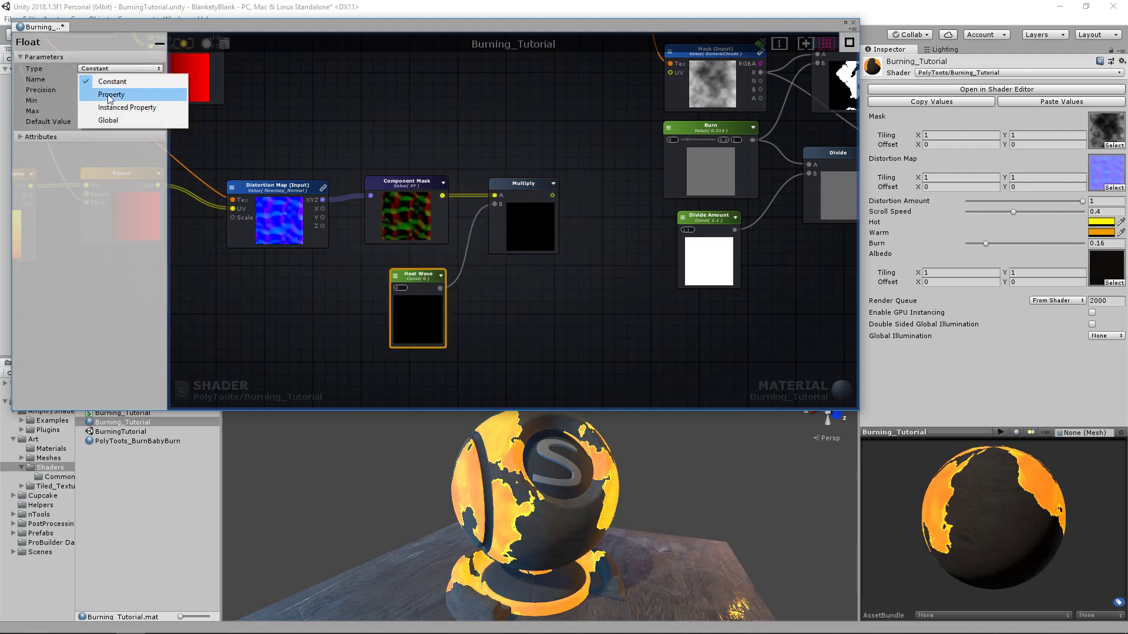
{"action": "left_click", "coordinate": [109, 95]}
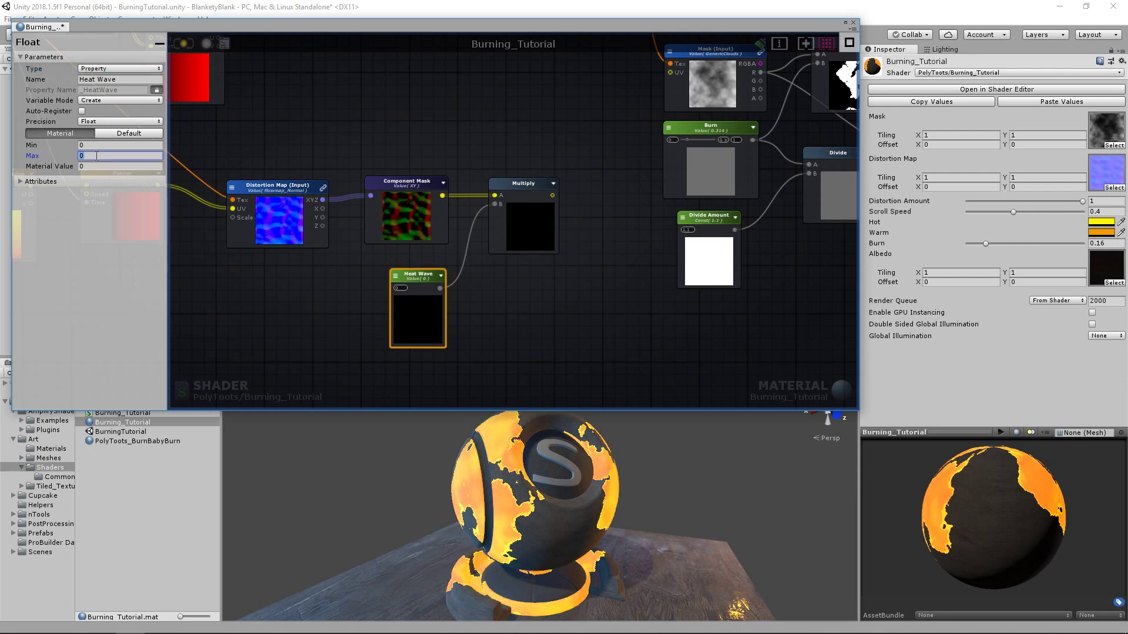
{"action": "type", "text": "1"}
{"action": "left_click_drag", "start_coordinate": [428, 276], "coordinate": [401, 264]}
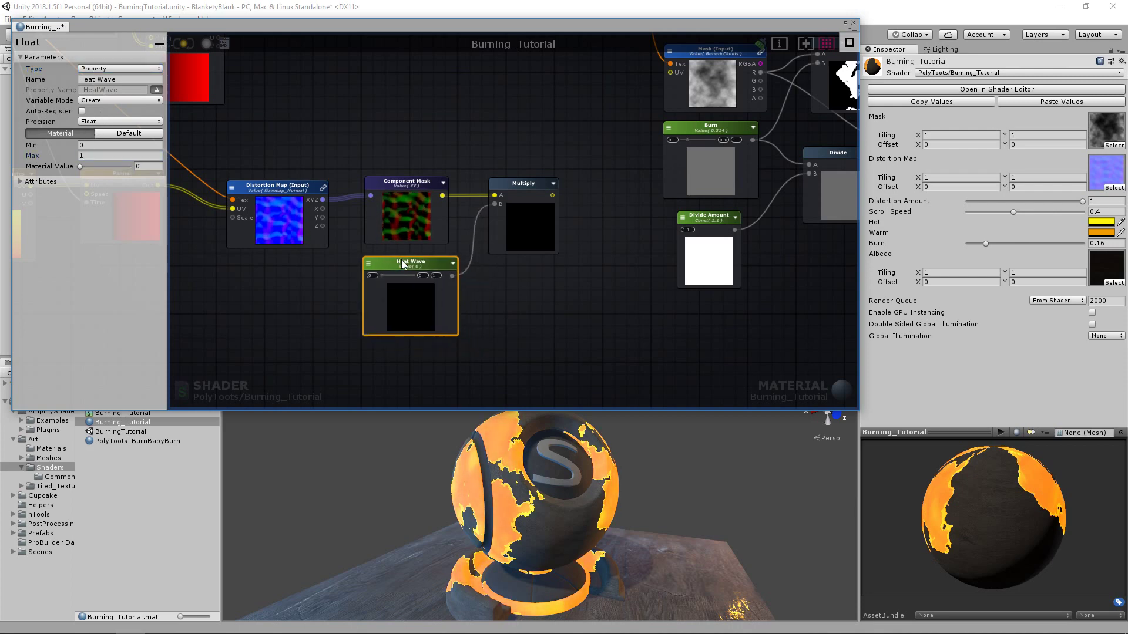
Step: Connect the Heat Wave Multiply's output to the UV input of the Mask sampler that feeds the Step nodes
{"action": "middle_click_drag", "start_coordinate": [472, 276], "coordinate": [342, 280]}
{"action": "mouse_move", "coordinate": [597, 188]}
{"action": "middle_mouse_down"}
{"action": "mouse_move", "coordinate": [526, 231]}
{"action": "mouse_move", "coordinate": [616, 288]}
{"action": "middle_mouse_up"}
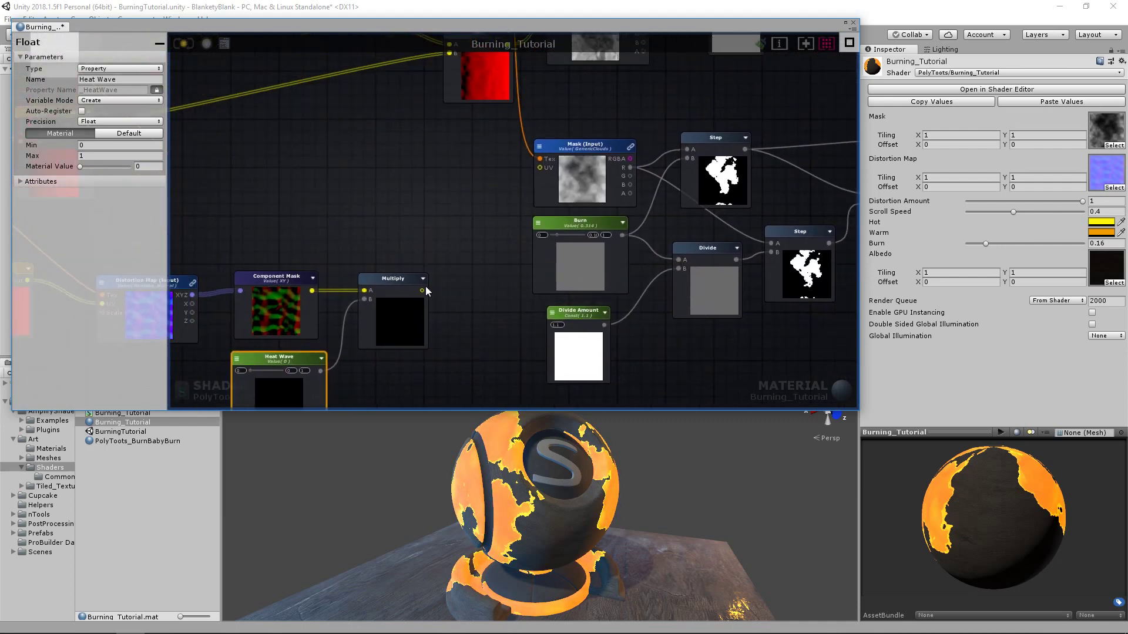
{"action": "left_click_drag", "start_coordinate": [423, 290], "coordinate": [541, 168]}
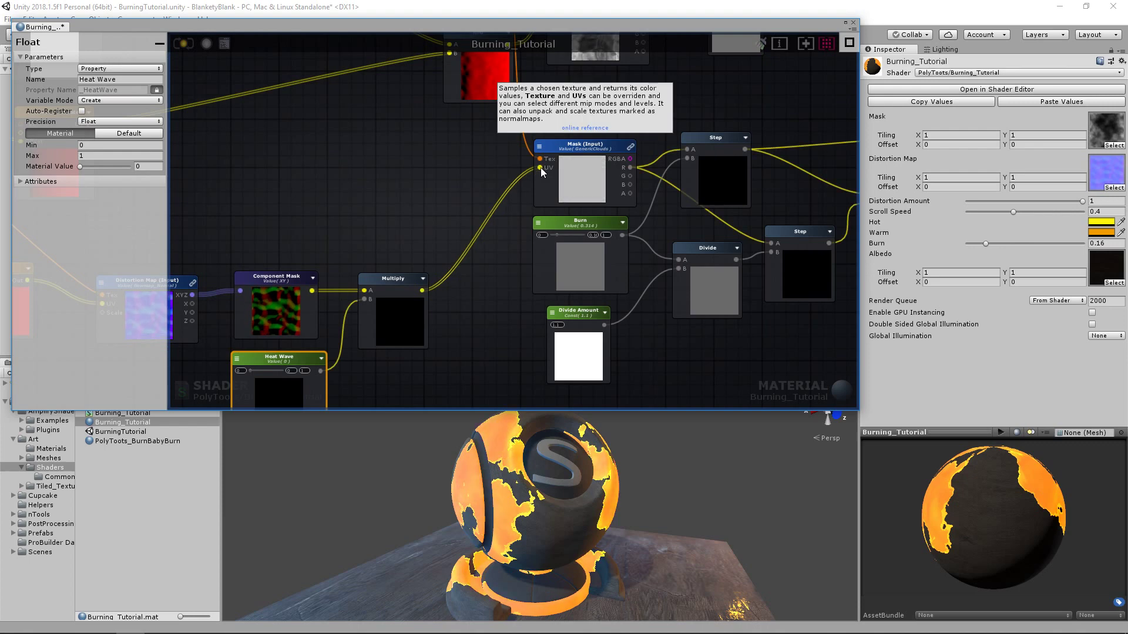
Step: Set the Heat Wave node's value to about 0.846 and save the shader
{"action": "middle_click_drag", "start_coordinate": [369, 269], "coordinate": [625, 243]}
{"action": "scroll", "coordinate": [625, 243], "scroll_direction": "down", "scroll_amount": 2}
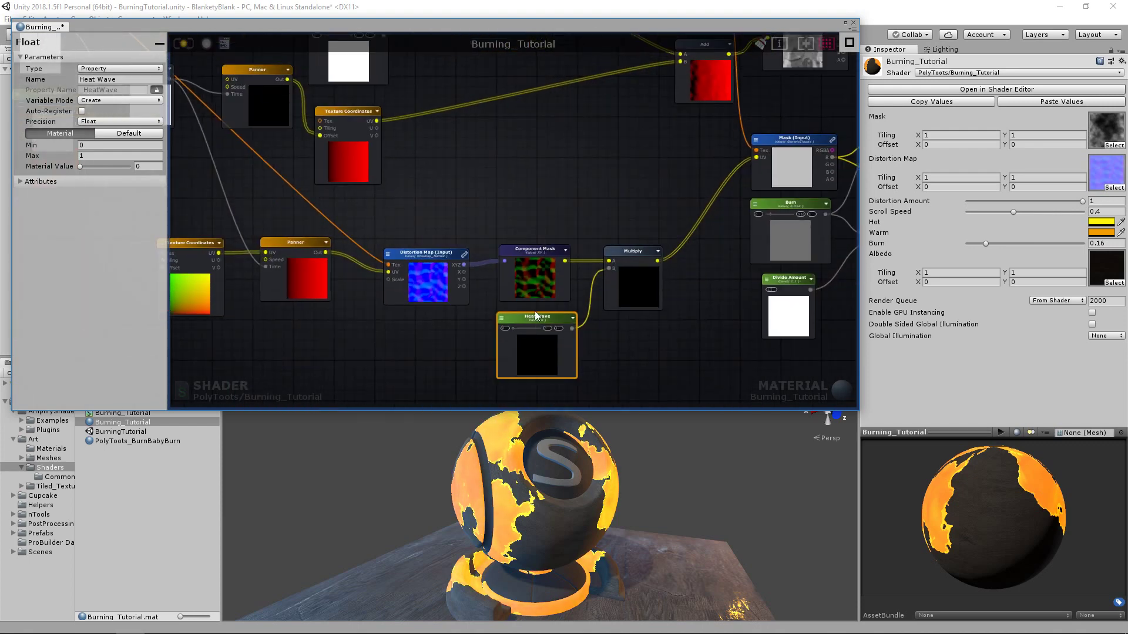
{"action": "left_click", "coordinate": [542, 329]}
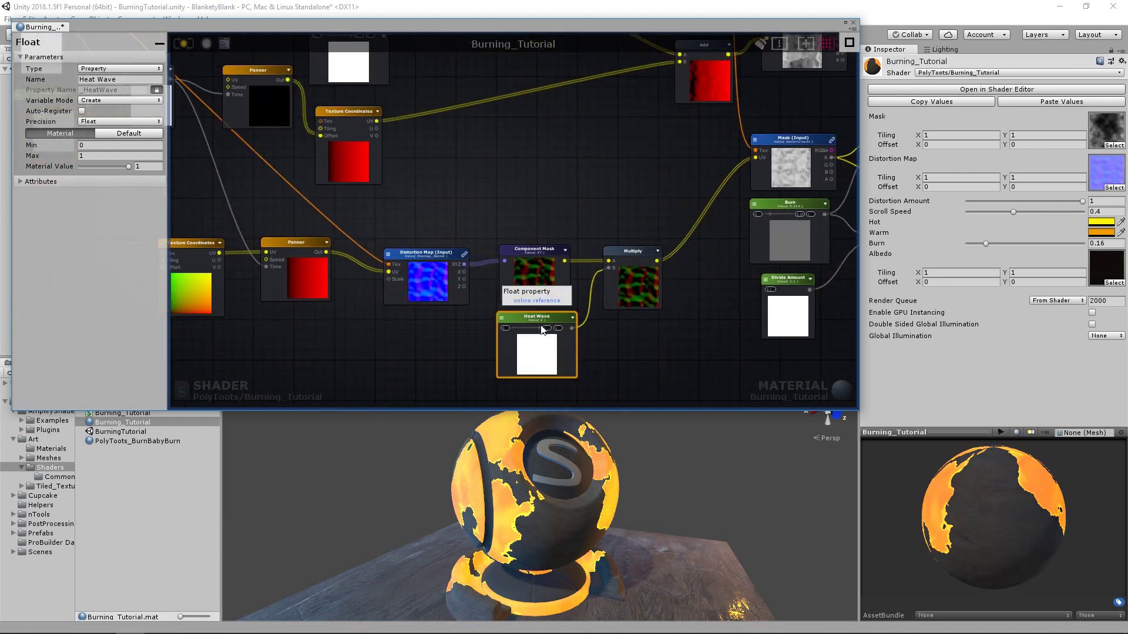
{"action": "left_click_drag", "start_coordinate": [542, 326], "coordinate": [536, 327]}
{"action": "middle_click_drag", "start_coordinate": [674, 223], "coordinate": [591, 189]}
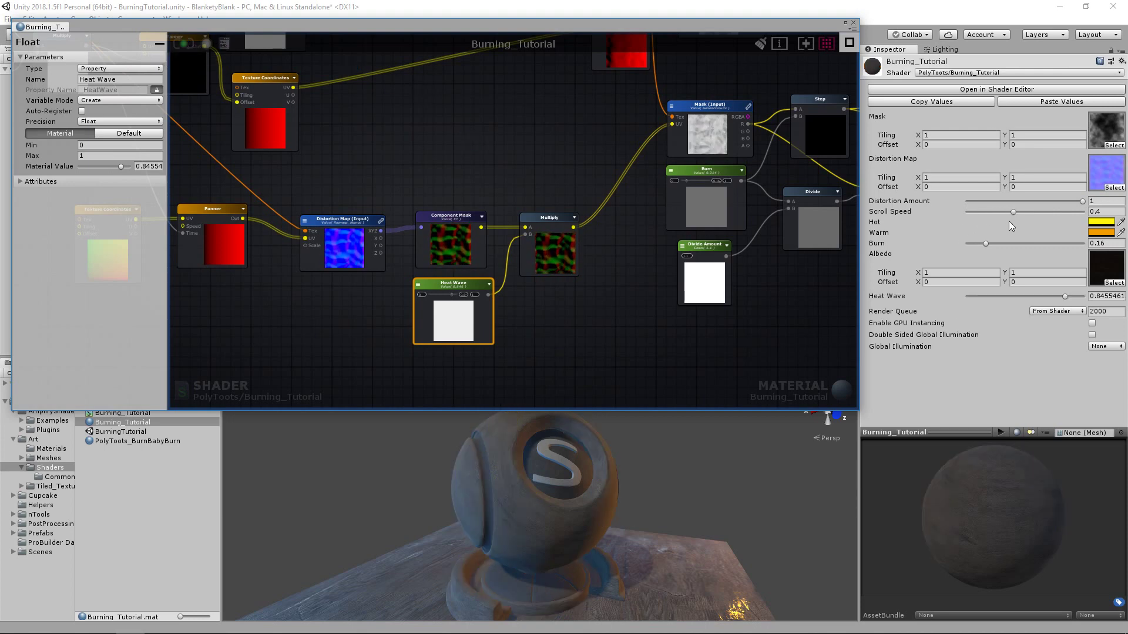
Step: Adjust the material's Scroll Speed to 0.828, Burn to 0.481 and Heat Wave to 0.577
{"action": "left_click_drag", "start_coordinate": [1041, 296], "coordinate": [1089, 298]}
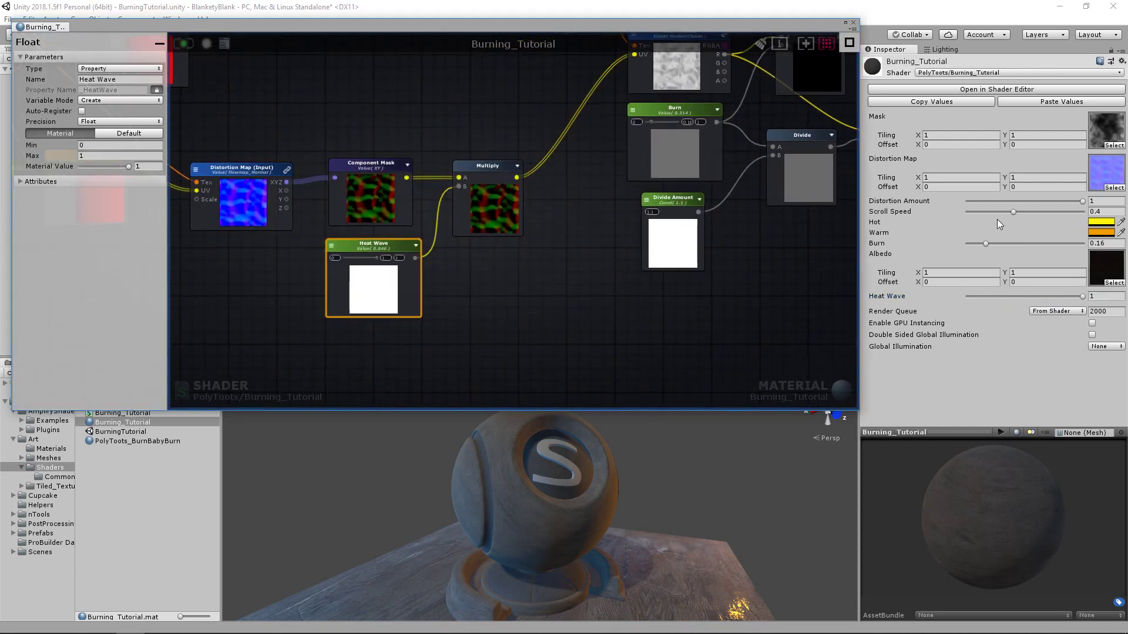
{"action": "left_click_drag", "start_coordinate": [1013, 211], "coordinate": [1062, 212]}
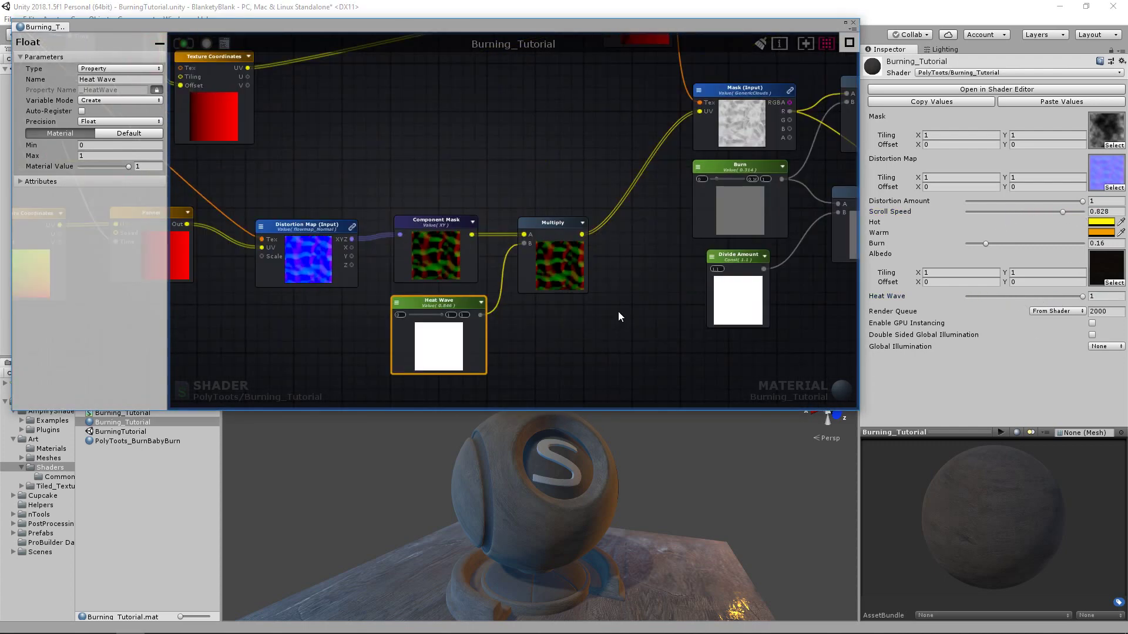
{"action": "mouse_move", "coordinate": [999, 242]}
{"action": "left_mouse_down"}
{"action": "mouse_move", "coordinate": [1045, 241]}
{"action": "mouse_move", "coordinate": [995, 248]}
{"action": "mouse_move", "coordinate": [1024, 248]}
{"action": "left_mouse_up"}
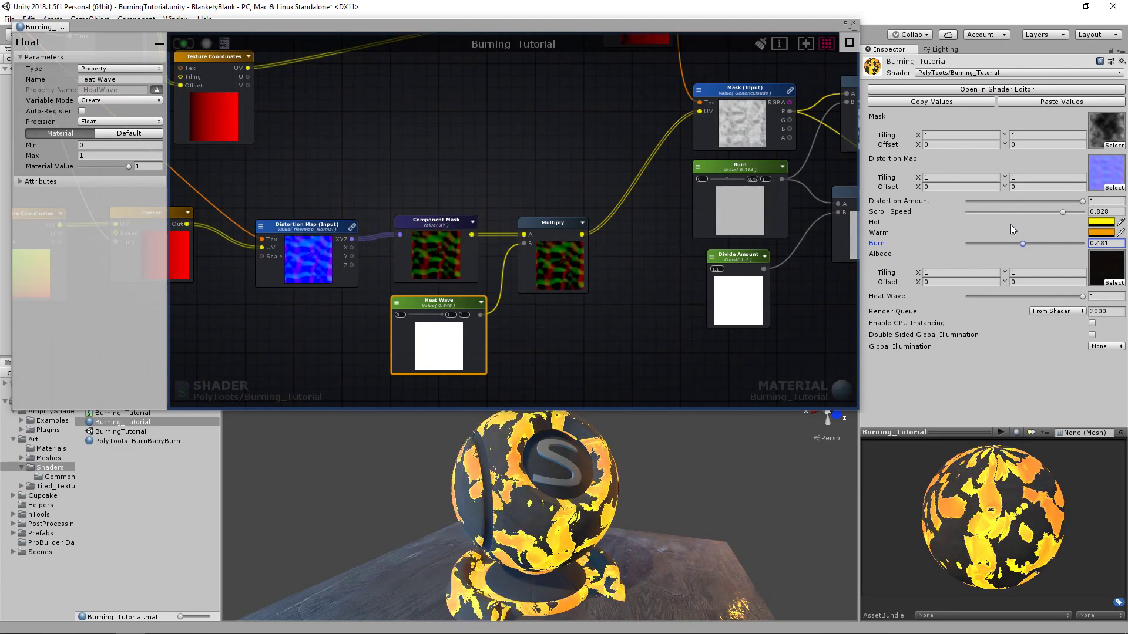
{"action": "mouse_move", "coordinate": [1069, 296]}
{"action": "left_mouse_down"}
{"action": "mouse_move", "coordinate": [967, 305]}
{"action": "mouse_move", "coordinate": [1034, 296]}
{"action": "left_mouse_up"}
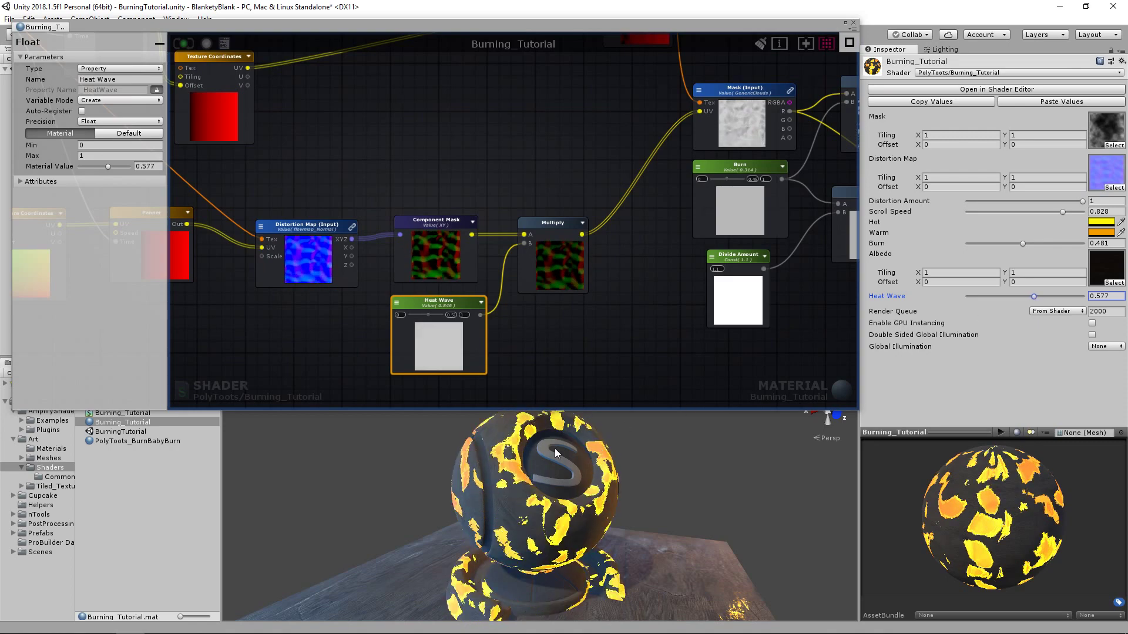
Step: Move the whole Heat Wave distortion chain left to open up space before the lower Mask sampler
{"action": "right_click_drag", "start_coordinate": [738, 159], "coordinate": [690, 197]}
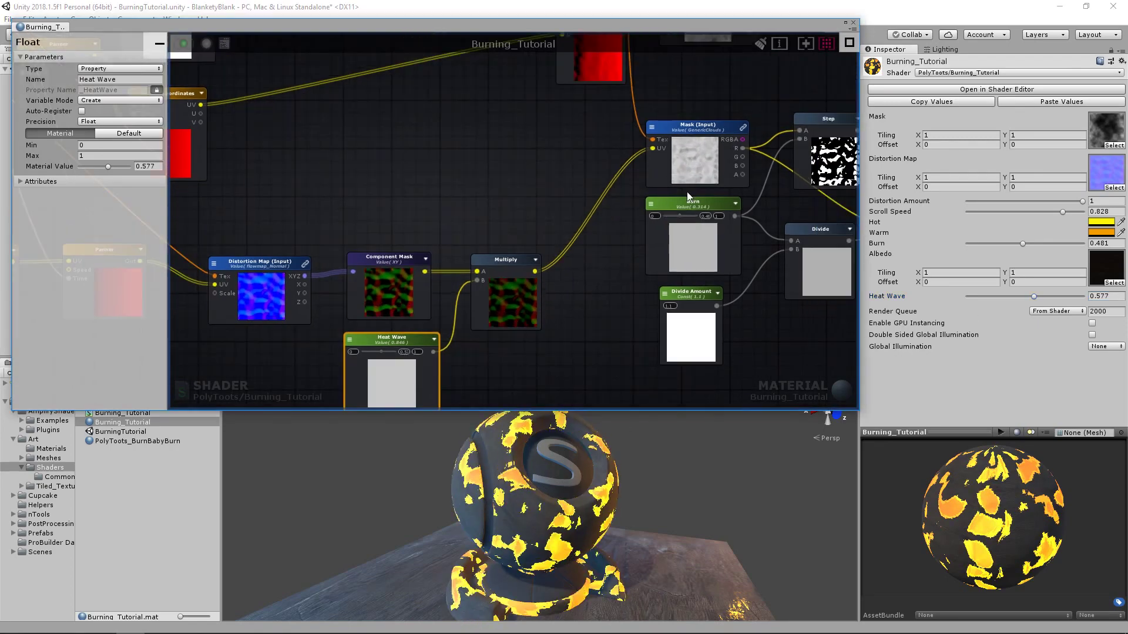
{"action": "scroll", "coordinate": [689, 196], "scroll_direction": "up", "scroll_amount": 1}
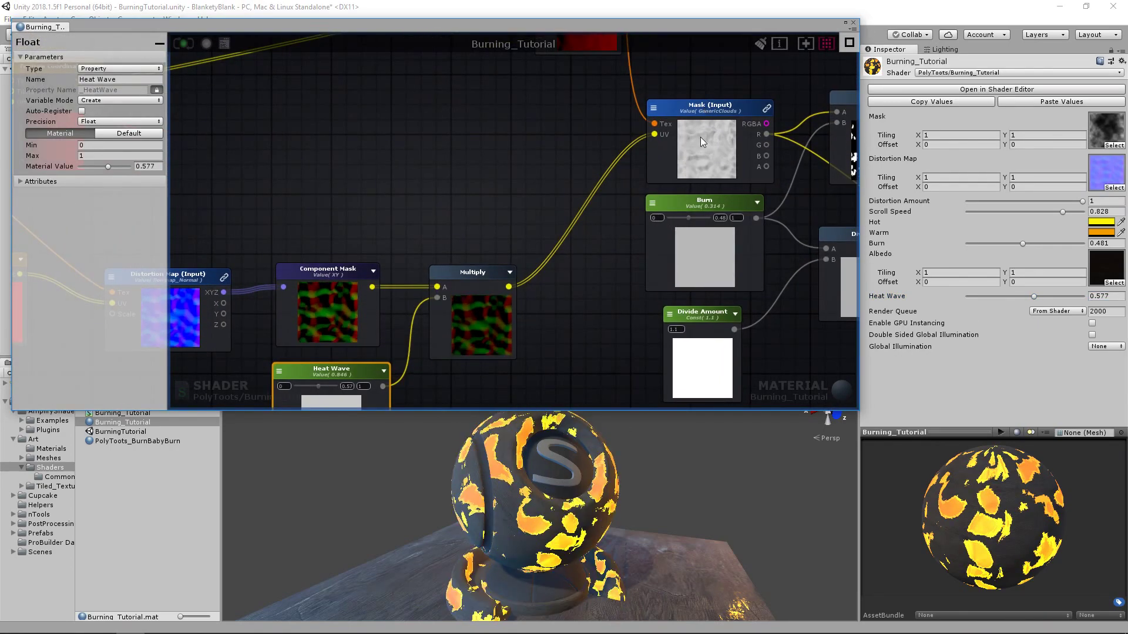
{"action": "scroll", "coordinate": [618, 271], "scroll_direction": "down", "scroll_amount": 4}
{"action": "left_click", "coordinate": [565, 313]}
{"action": "left_click_drag", "start_coordinate": [650, 339], "coordinate": [290, 203]}
{"action": "left_click_drag", "start_coordinate": [636, 212], "coordinate": [570, 208]}
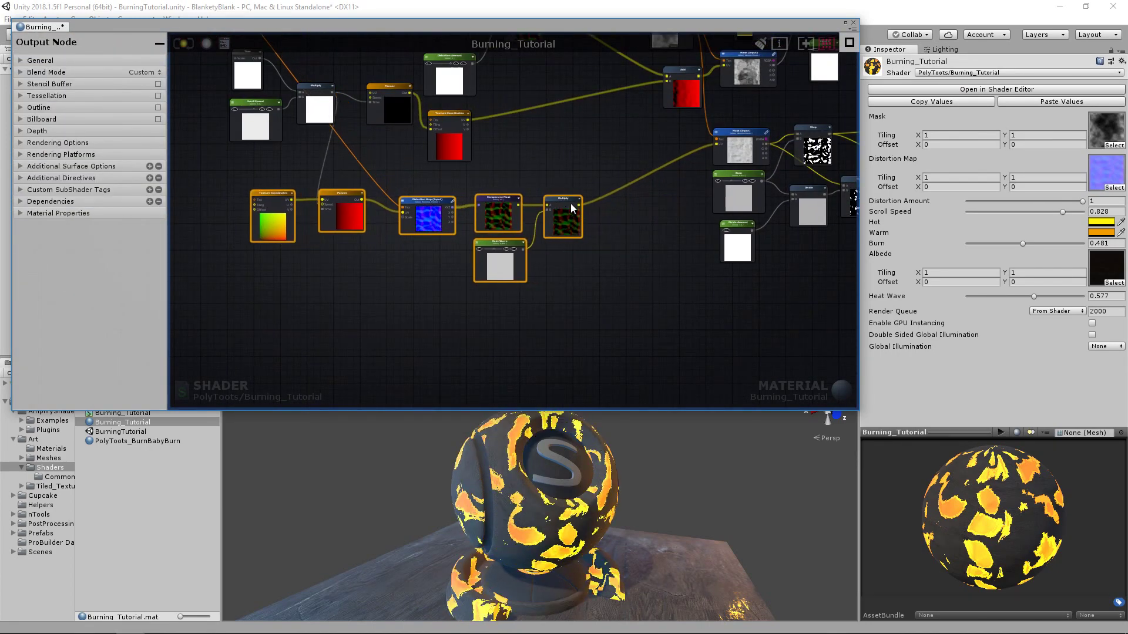
{"action": "left_click", "coordinate": [625, 230]}
Step: Review the Heat Wave chain node by node, from Texture Coordinates through Panner, Distortion Map, Component Mask and Multiply to the Mask sampler's UV
{"action": "scroll", "coordinate": [605, 225], "scroll_direction": "up", "scroll_amount": 1}
{"action": "middle_click_drag", "start_coordinate": [628, 222], "coordinate": [664, 234]}
{"action": "scroll", "coordinate": [664, 234], "scroll_direction": "up", "scroll_amount": 1}
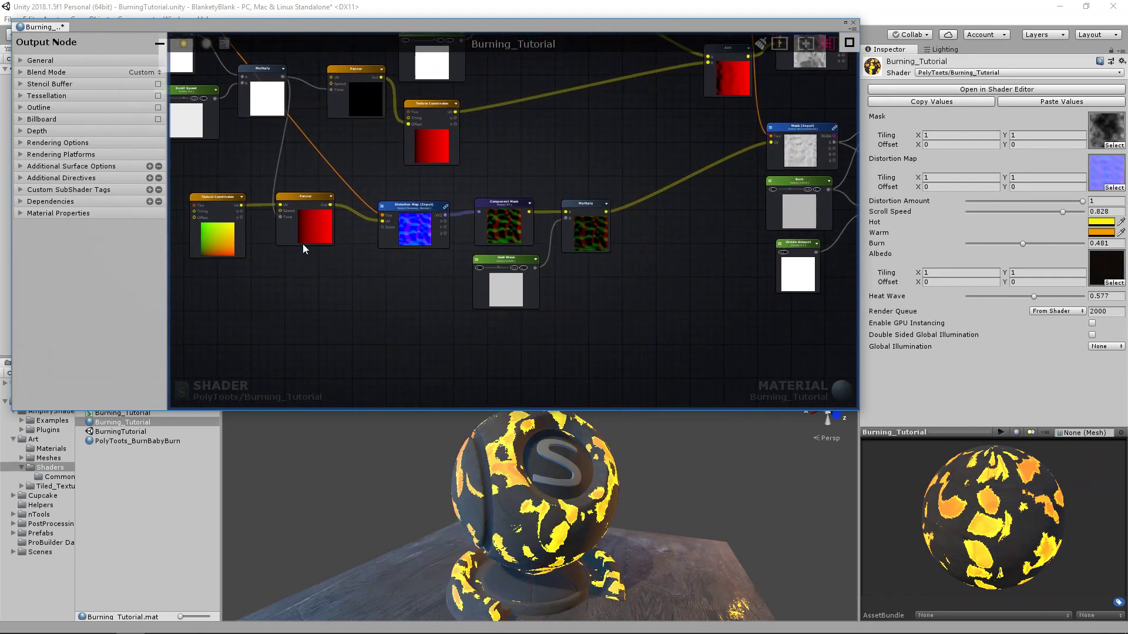
{"action": "left_click", "coordinate": [214, 199]}
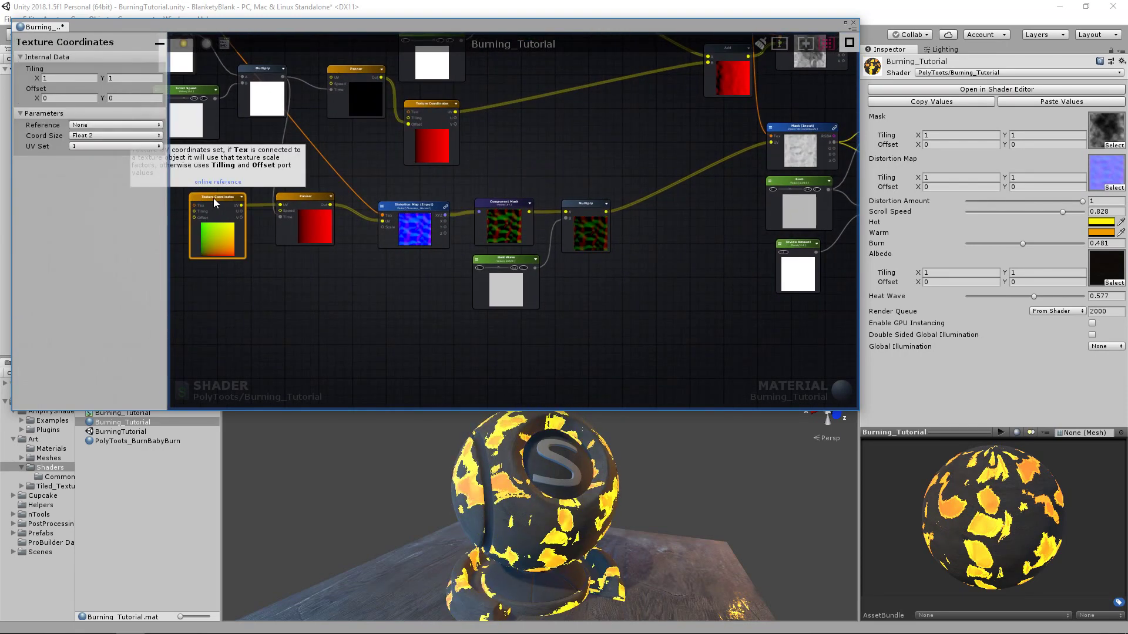
{"action": "left_click", "coordinate": [299, 199]}
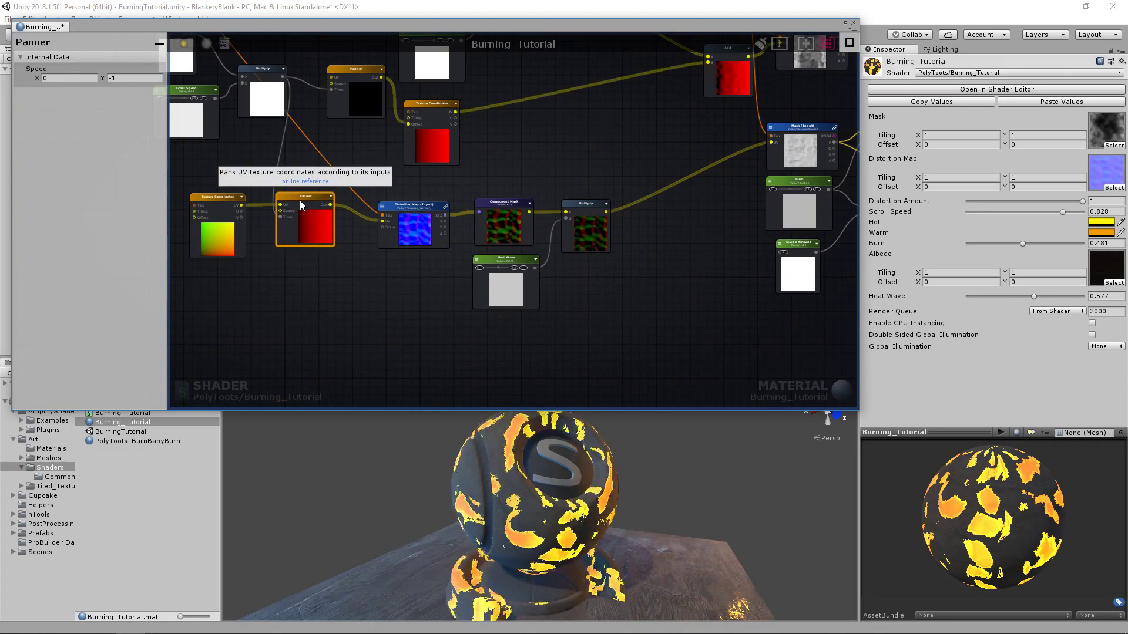
{"action": "left_click", "coordinate": [419, 215]}
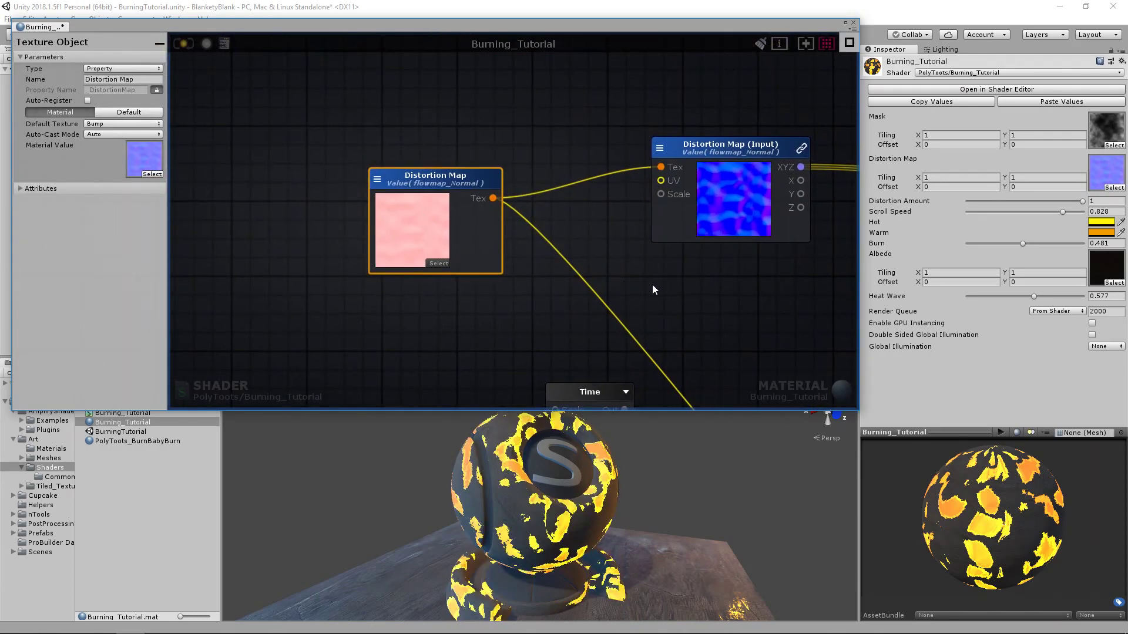
{"action": "left_click", "coordinate": [634, 284]}
{"action": "middle_click_drag", "start_coordinate": [657, 282], "coordinate": [494, 217]}
{"action": "middle_click_drag", "start_coordinate": [683, 227], "coordinate": [467, 226]}
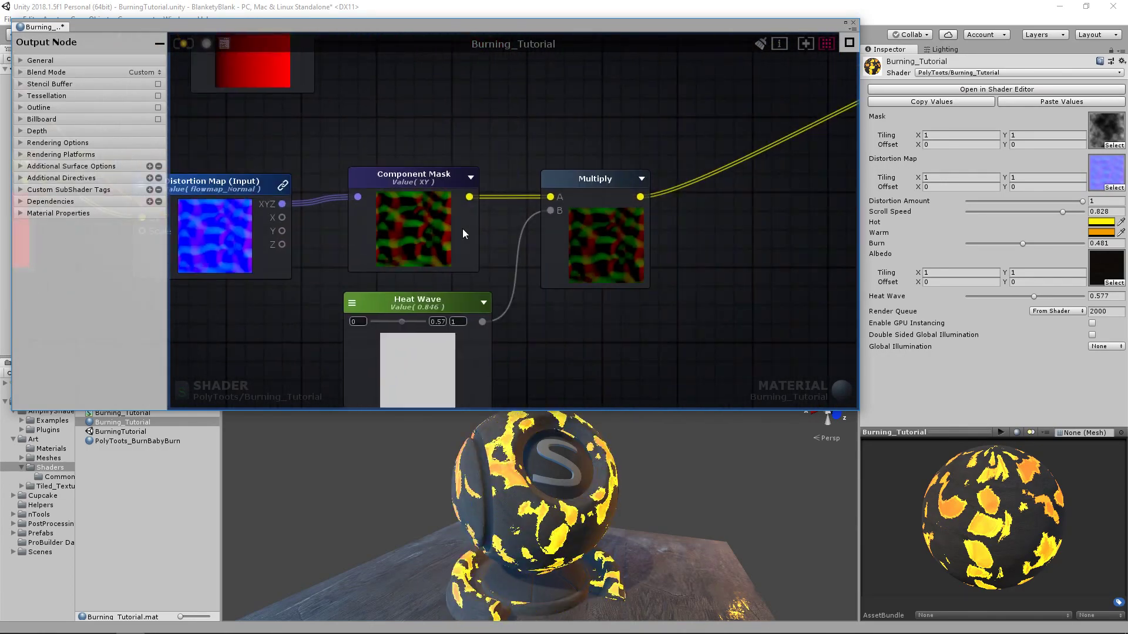
{"action": "scroll", "coordinate": [476, 235], "scroll_direction": "down", "scroll_amount": 3}
{"action": "mouse_move", "coordinate": [655, 174]}
{"action": "middle_mouse_down"}
{"action": "mouse_move", "coordinate": [614, 177]}
{"action": "mouse_move", "coordinate": [671, 177]}
{"action": "middle_mouse_up"}
{"action": "scroll", "coordinate": [549, 171], "scroll_direction": "up", "scroll_amount": 3}
{"action": "scroll", "coordinate": [605, 141], "scroll_direction": "up", "scroll_amount": 2}
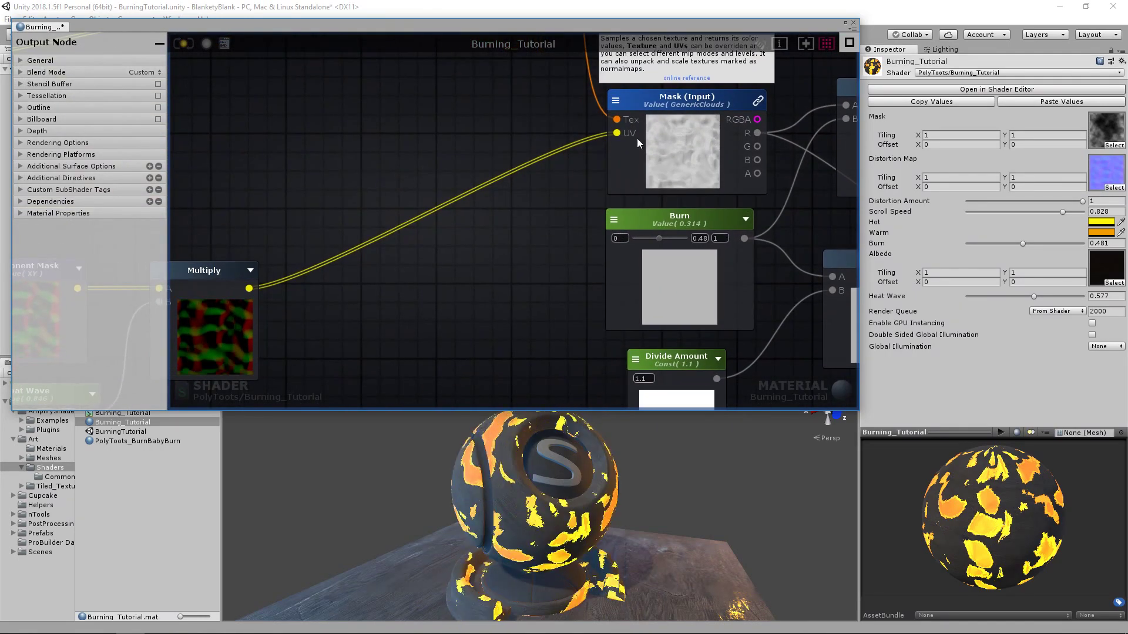
Step: Compare the Heat Wave chain with the upper distortion chain, examining how Texture Coordinates and the Distortion Amount Multiply reach the Add node
{"action": "middle_click_drag", "start_coordinate": [554, 258], "coordinate": [703, 197]}
{"action": "scroll", "coordinate": [703, 197], "scroll_direction": "down", "scroll_amount": 2}
{"action": "scroll", "coordinate": [517, 235], "scroll_direction": "down", "scroll_amount": 3}
{"action": "middle_click_drag", "start_coordinate": [499, 244], "coordinate": [623, 258]}
{"action": "left_click_drag", "start_coordinate": [450, 292], "coordinate": [183, 205]}
{"action": "left_click", "coordinate": [658, 156]}
{"action": "middle_click_drag", "start_coordinate": [699, 273], "coordinate": [605, 269]}
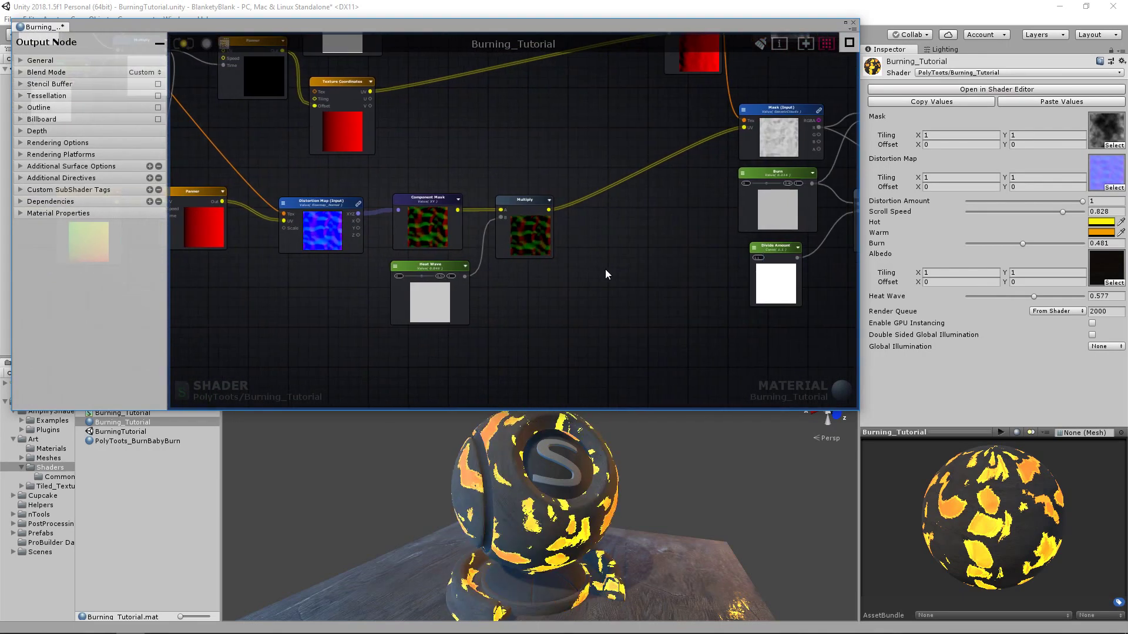
{"action": "middle_click_drag", "start_coordinate": [673, 79], "coordinate": [611, 312]}
{"action": "middle_click_drag", "start_coordinate": [648, 220], "coordinate": [513, 202]}
{"action": "middle_click_drag", "start_coordinate": [463, 221], "coordinate": [597, 216]}
{"action": "middle_click_drag", "start_coordinate": [393, 252], "coordinate": [628, 223]}
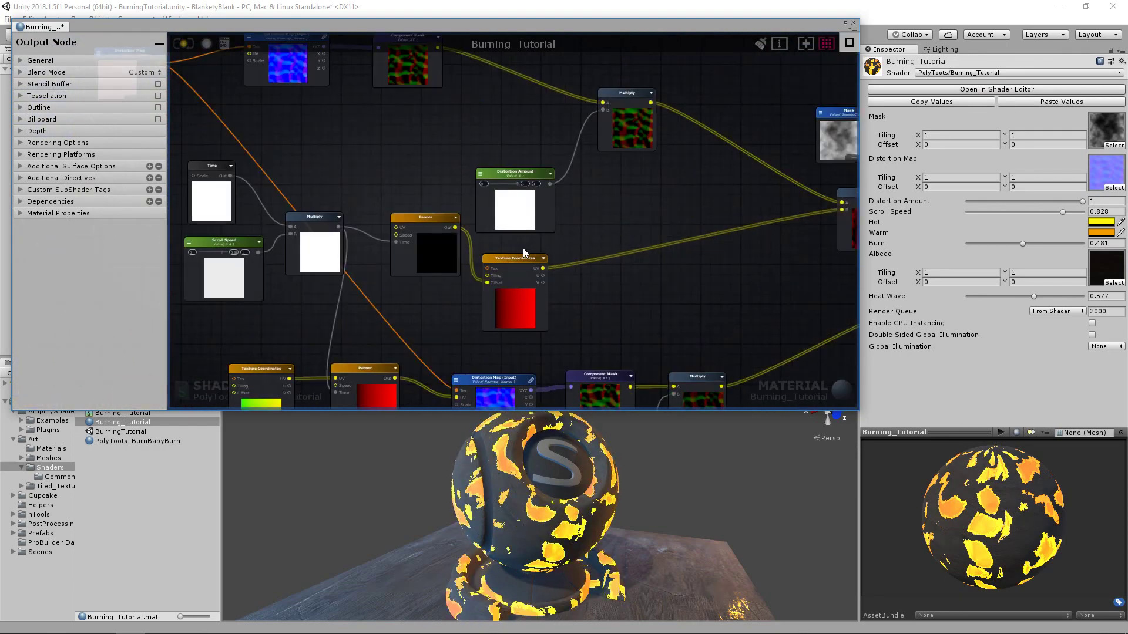
{"action": "mouse_move", "coordinate": [513, 260]}
{"action": "middle_mouse_down"}
{"action": "mouse_move", "coordinate": [343, 256]}
{"action": "mouse_move", "coordinate": [347, 246]}
{"action": "middle_mouse_up"}
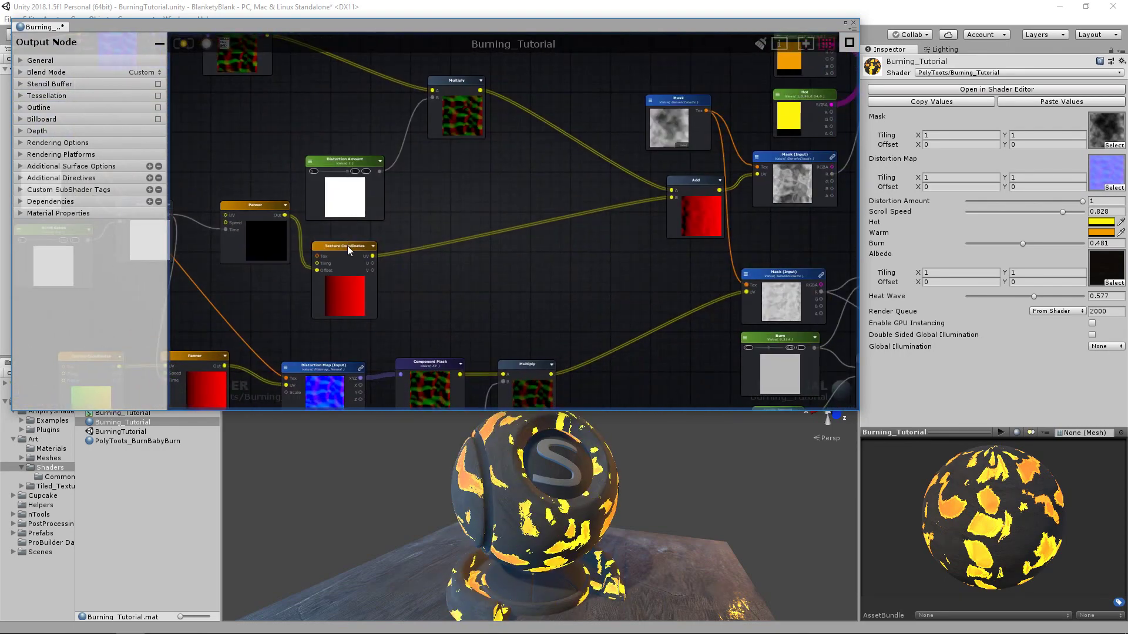
Step: Move the upper Texture Coordinates node right towards the Add node, and shift the Distortion Amount and its Multiply up and to the right
{"action": "left_click", "coordinate": [347, 245]}
{"action": "middle_click_drag", "start_coordinate": [482, 224], "coordinate": [490, 242]}
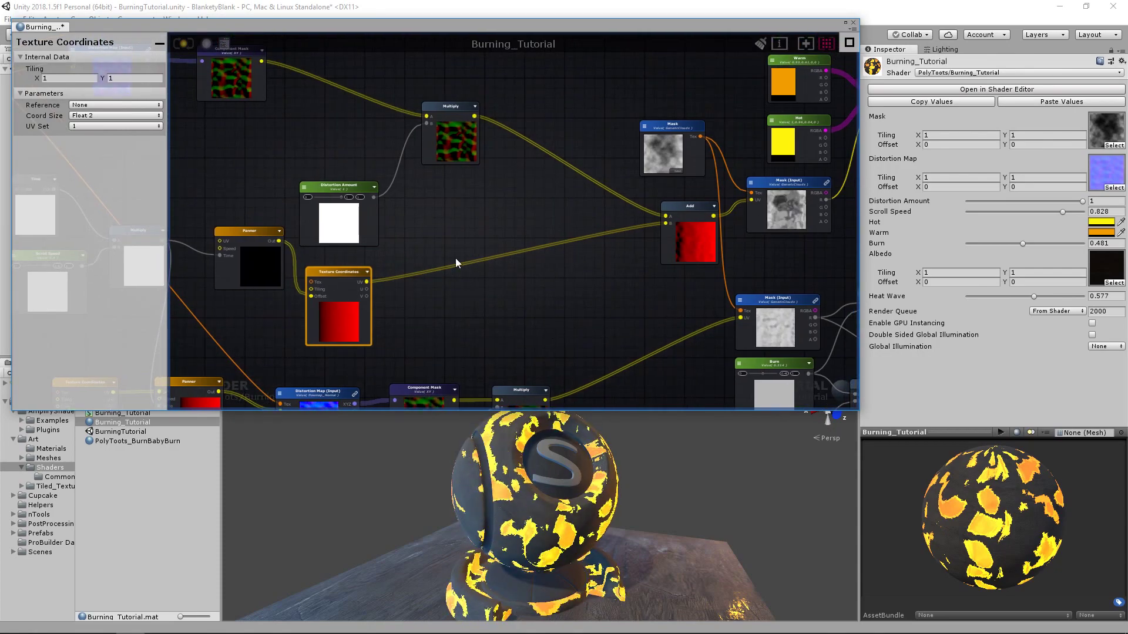
{"action": "left_click_drag", "start_coordinate": [342, 274], "coordinate": [531, 259]}
{"action": "left_click_drag", "start_coordinate": [453, 107], "coordinate": [523, 92]}
{"action": "left_click_drag", "start_coordinate": [345, 188], "coordinate": [385, 115]}
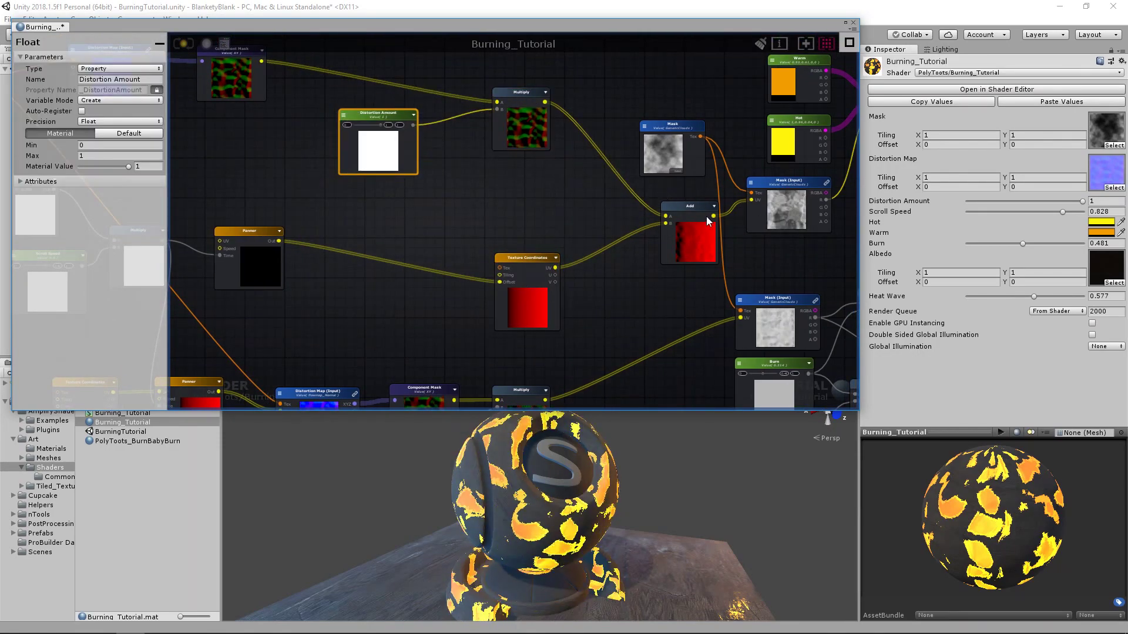
{"action": "middle_click_drag", "start_coordinate": [376, 165], "coordinate": [649, 202]}
{"action": "middle_click_drag", "start_coordinate": [765, 182], "coordinate": [396, 132]}
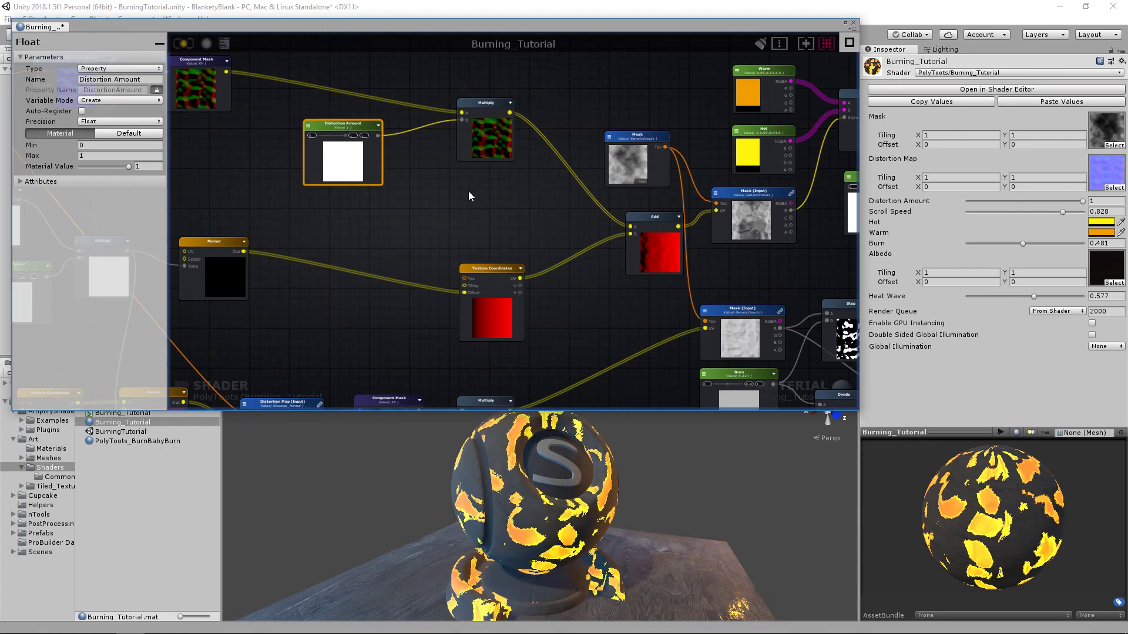
Step: Add a Texture Coordinates node and place it directly below the Heat Wave chain's Multiply node
{"action": "middle_click_drag", "start_coordinate": [626, 318], "coordinate": [605, 129]}
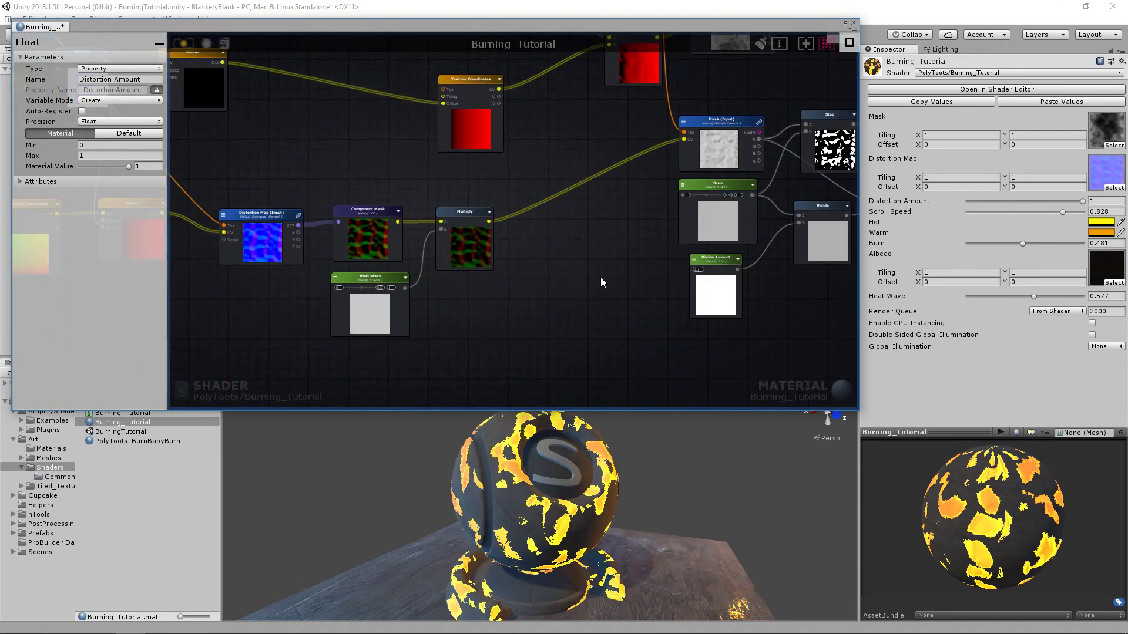
{"action": "left_click", "coordinate": [534, 271]}
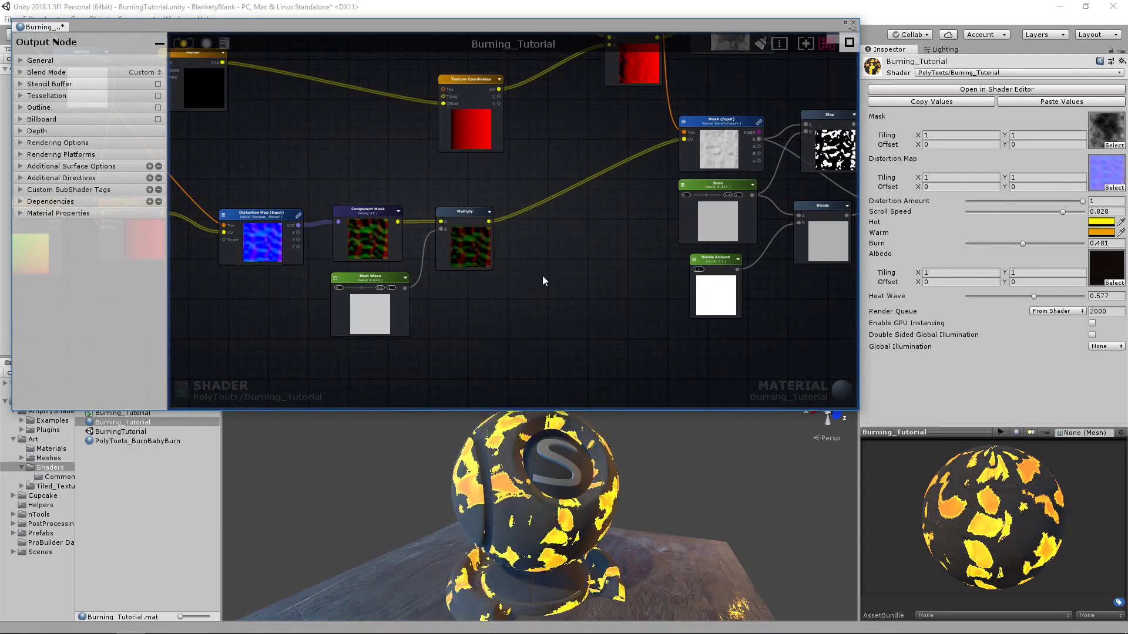
{"action": "right_click", "coordinate": [542, 276]}
{"action": "type", "text": "texty"}
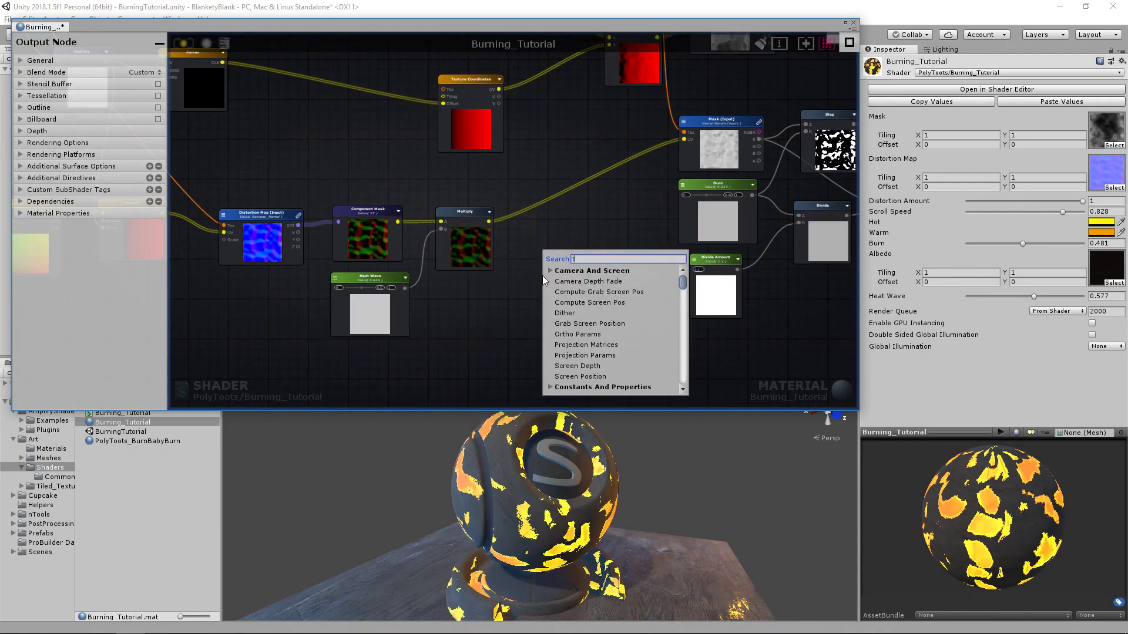
{"action": "key", "text": "BackSpace"}
{"action": "type", "text": "ure"}
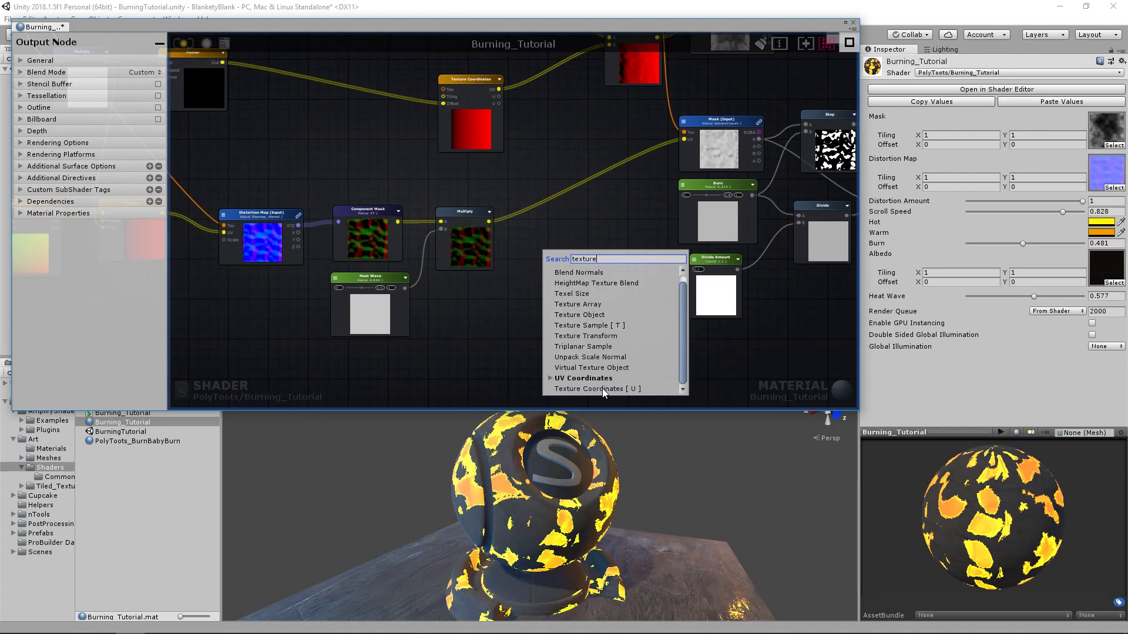
{"action": "left_click", "coordinate": [602, 389]}
{"action": "left_click_drag", "start_coordinate": [576, 288], "coordinate": [469, 295]}
{"action": "left_click", "coordinate": [568, 279]}
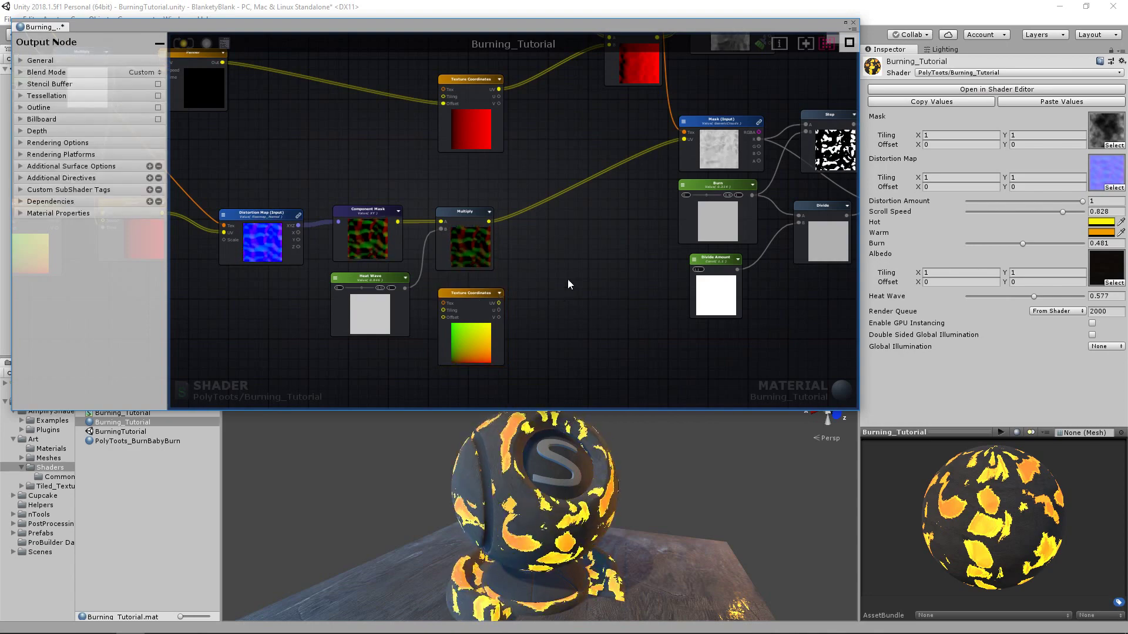
Step: Add an Add node combining the Heat Wave Multiply and the new Texture Coordinates, and wire its output to the lower Mask sampler's UV
{"action": "key", "text": "a"}
{"action": "left_click", "coordinate": [617, 267]}
{"action": "left_click_drag", "start_coordinate": [618, 268], "coordinate": [581, 242]}
{"action": "left_click_drag", "start_coordinate": [499, 305], "coordinate": [586, 262]}
{"action": "left_click_drag", "start_coordinate": [488, 222], "coordinate": [570, 223]}
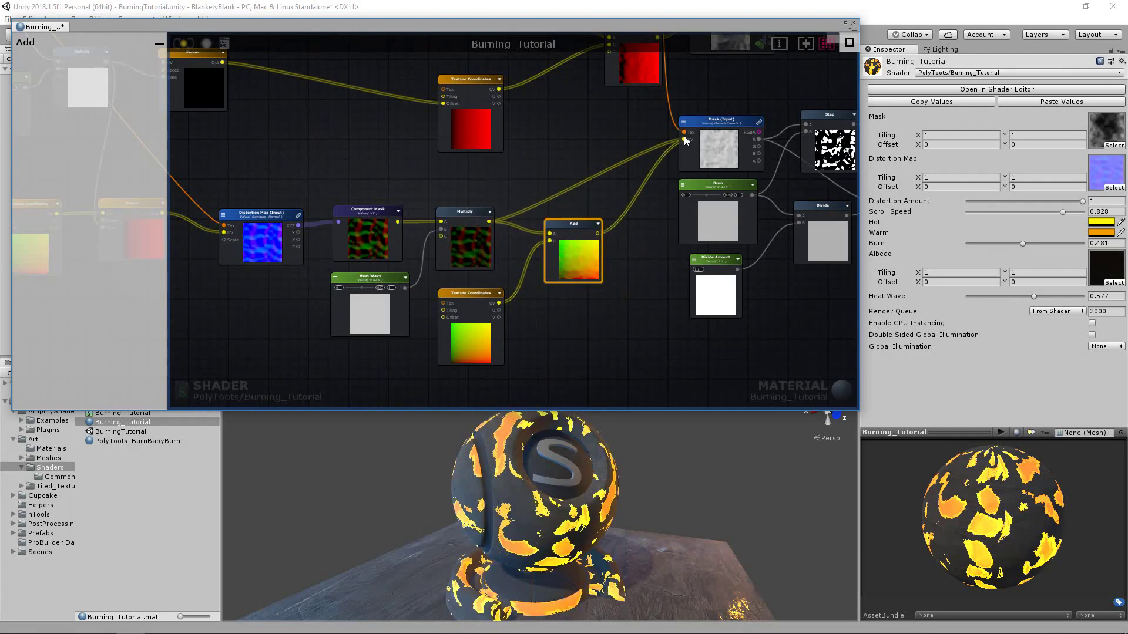
{"action": "mouse_move", "coordinate": [752, 154]}
{"action": "scroll", "coordinate": [752, 153], "scroll_direction": "up", "scroll_amount": 3}
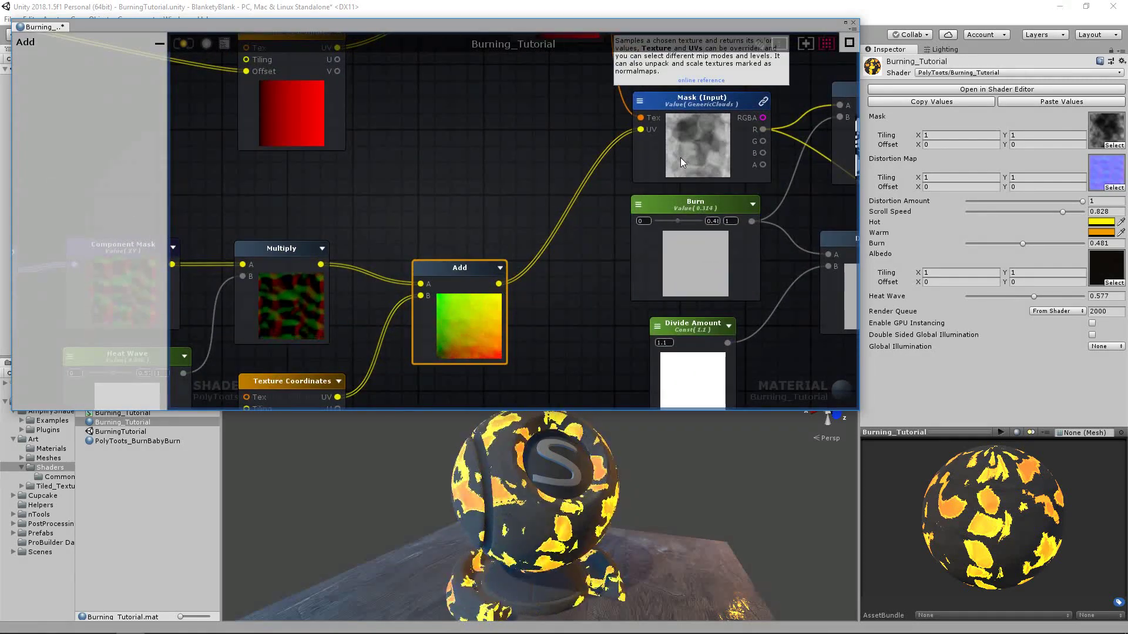
{"action": "mouse_move", "coordinate": [466, 270]}
{"action": "left_click_drag", "start_coordinate": [466, 270], "coordinate": [464, 283]}
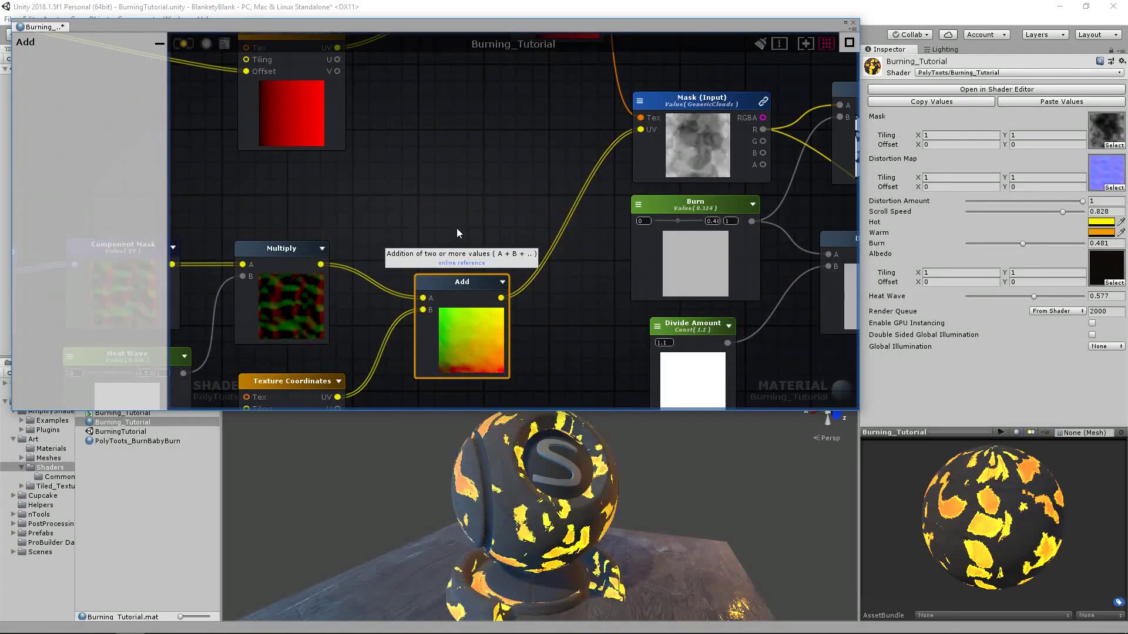
Step: Compile the shader, and set the material's Burn to 0.149 and Heat Wave to 0.02
{"action": "left_click", "coordinate": [187, 44]}
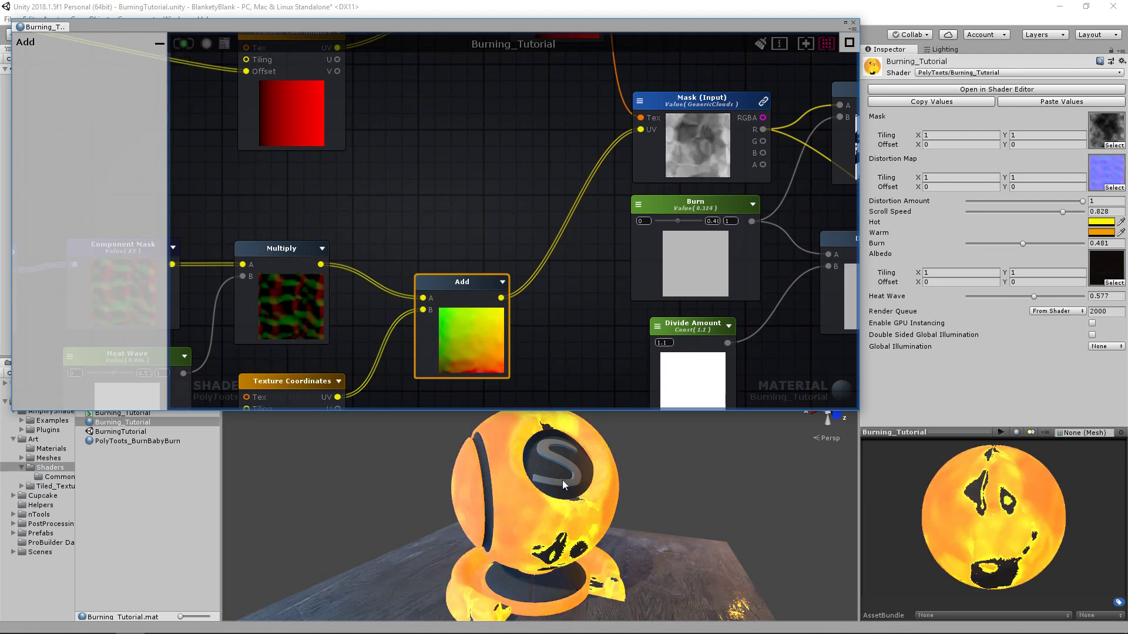
{"action": "left_click_drag", "start_coordinate": [563, 480], "coordinate": [520, 464], "text": "alt"}
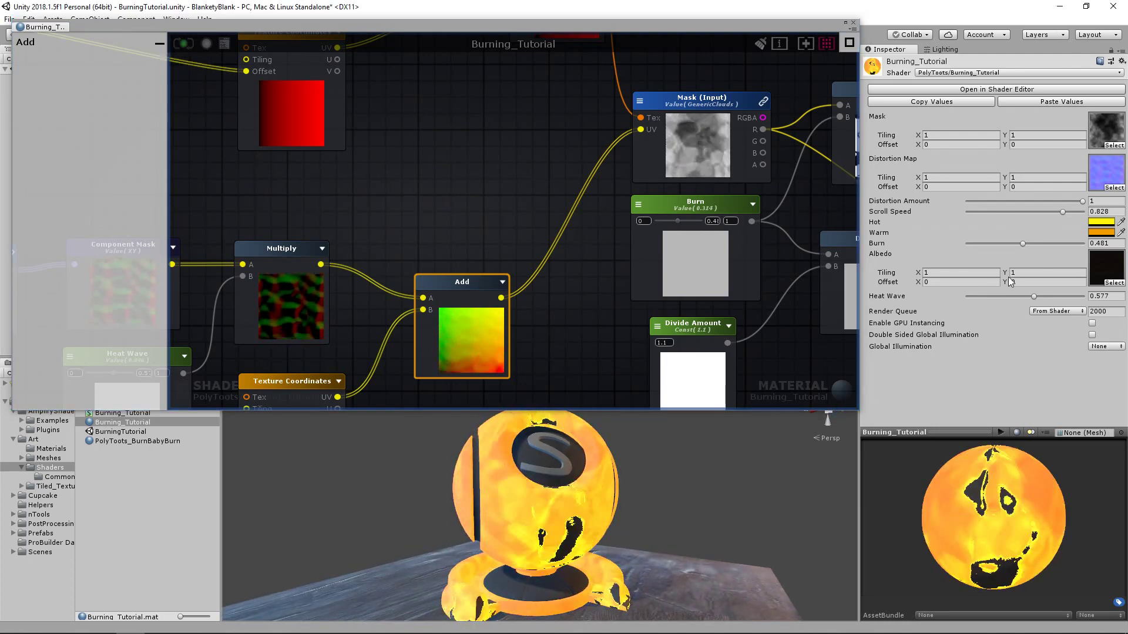
{"action": "left_click_drag", "start_coordinate": [1012, 246], "coordinate": [985, 248]}
{"action": "left_click_drag", "start_coordinate": [646, 487], "coordinate": [687, 488], "text": "alt"}
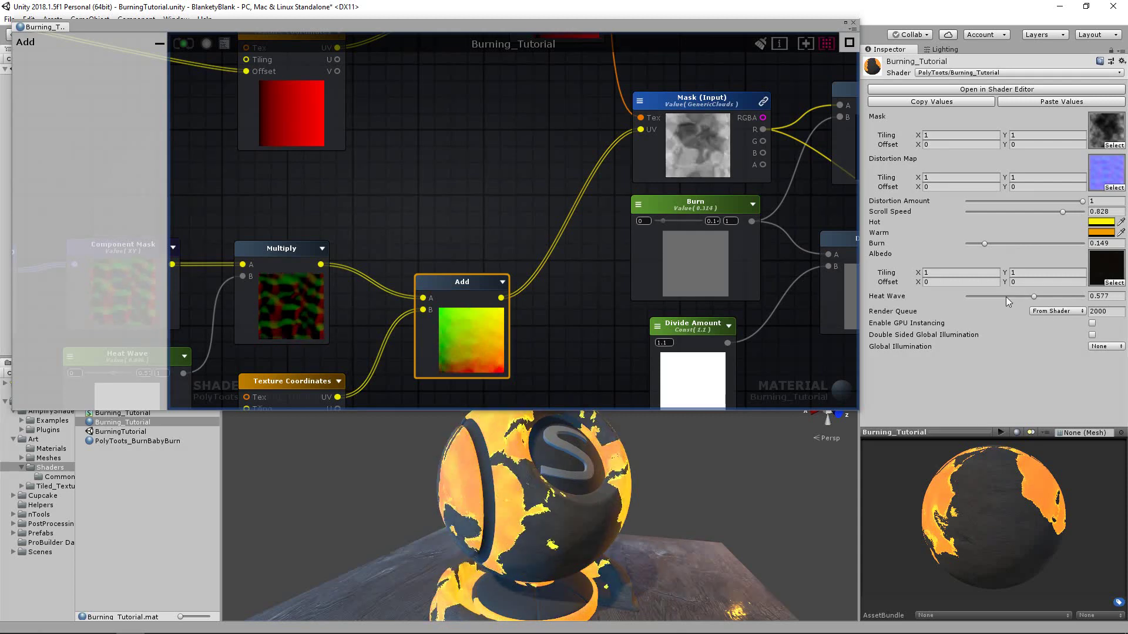
{"action": "left_click_drag", "start_coordinate": [1006, 297], "coordinate": [972, 300]}
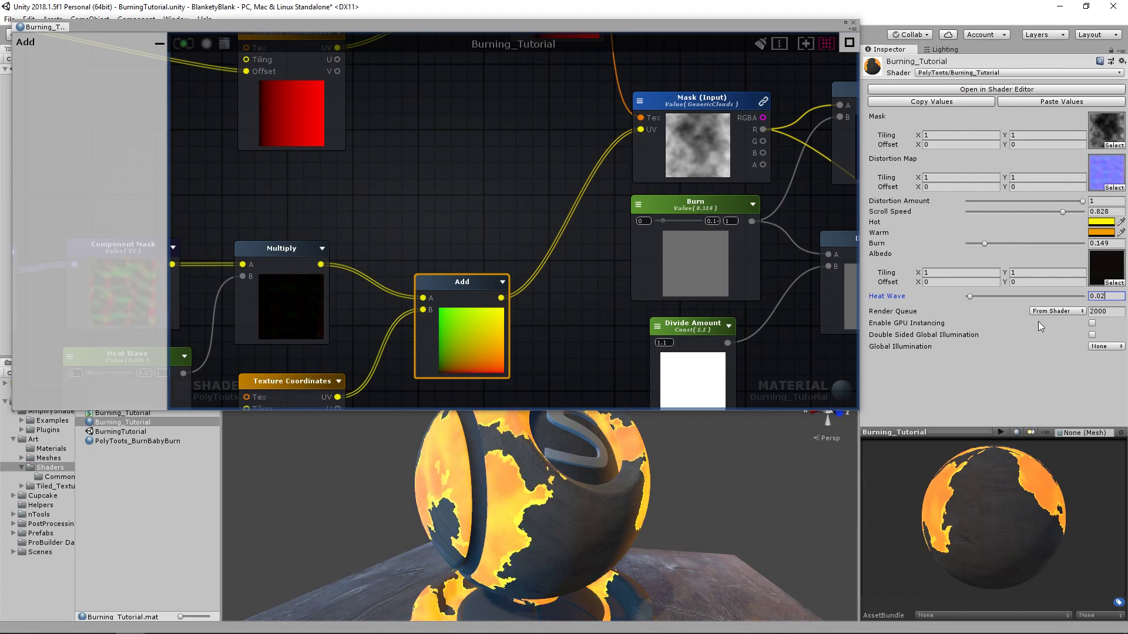
{"action": "left_click_drag", "start_coordinate": [571, 511], "coordinate": [627, 509], "text": "alt"}
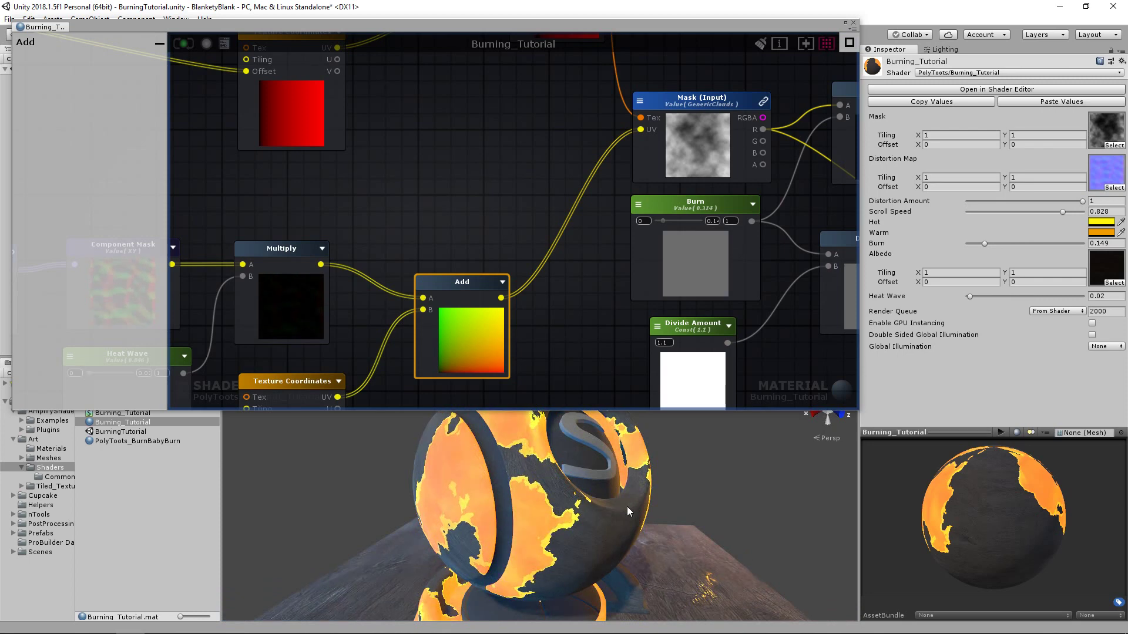
Step: Shrink and move the shader editor window to uncover the scene, and turn on image effects so the Main Camera's bloom shows
{"action": "left_click_drag", "start_coordinate": [723, 410], "coordinate": [755, 371]}
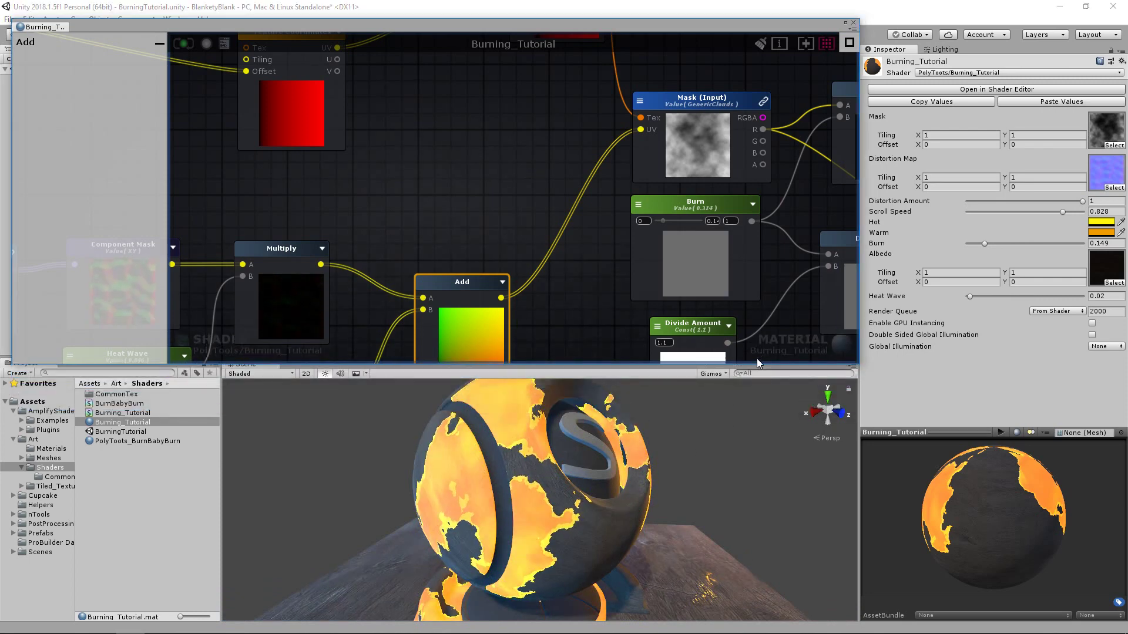
{"action": "mouse_move", "coordinate": [619, 471]}
{"action": "left_mouse_down", "text": "alt"}
{"action": "mouse_move", "coordinate": [559, 476]}
{"action": "mouse_move", "coordinate": [586, 478]}
{"action": "left_mouse_up", "text": "alt"}
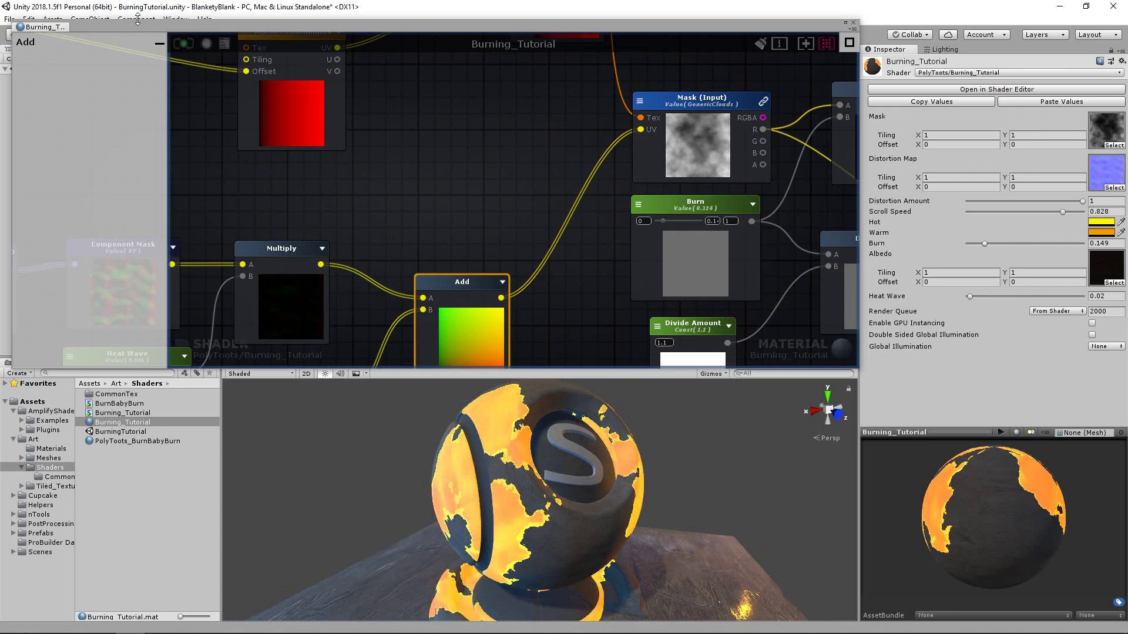
{"action": "left_click_drag", "start_coordinate": [139, 33], "coordinate": [177, 37]}
{"action": "left_click", "coordinate": [27, 79]}
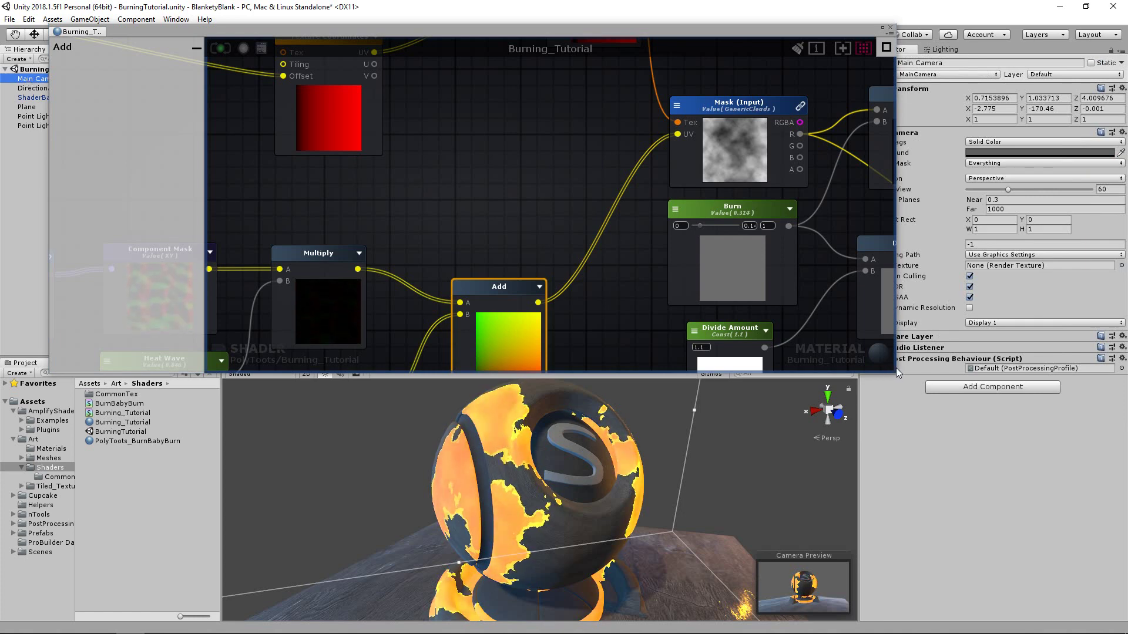
{"action": "left_click_drag", "start_coordinate": [788, 34], "coordinate": [772, 33]}
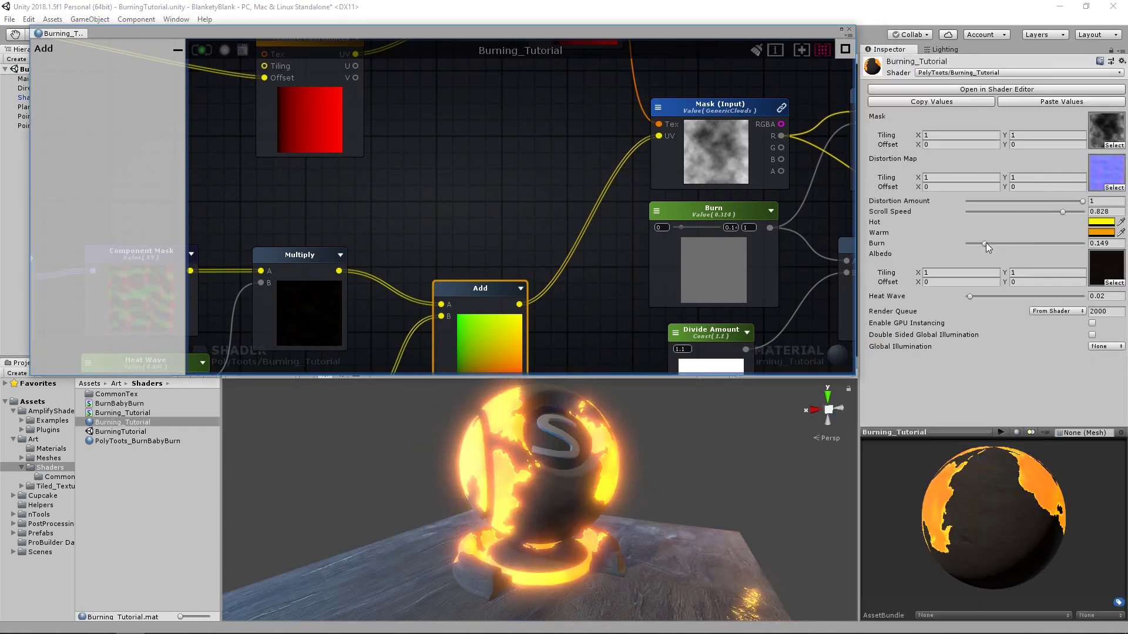
Step: Sweep the material's Burn down to 0 and up to 0.694 while viewing the glowing model from different angles
{"action": "mouse_move", "coordinate": [986, 242]}
{"action": "left_mouse_down"}
{"action": "mouse_move", "coordinate": [969, 247]}
{"action": "mouse_move", "coordinate": [1076, 240]}
{"action": "left_mouse_up"}
{"action": "left_click_drag", "start_coordinate": [492, 511], "coordinate": [631, 428], "text": "alt"}
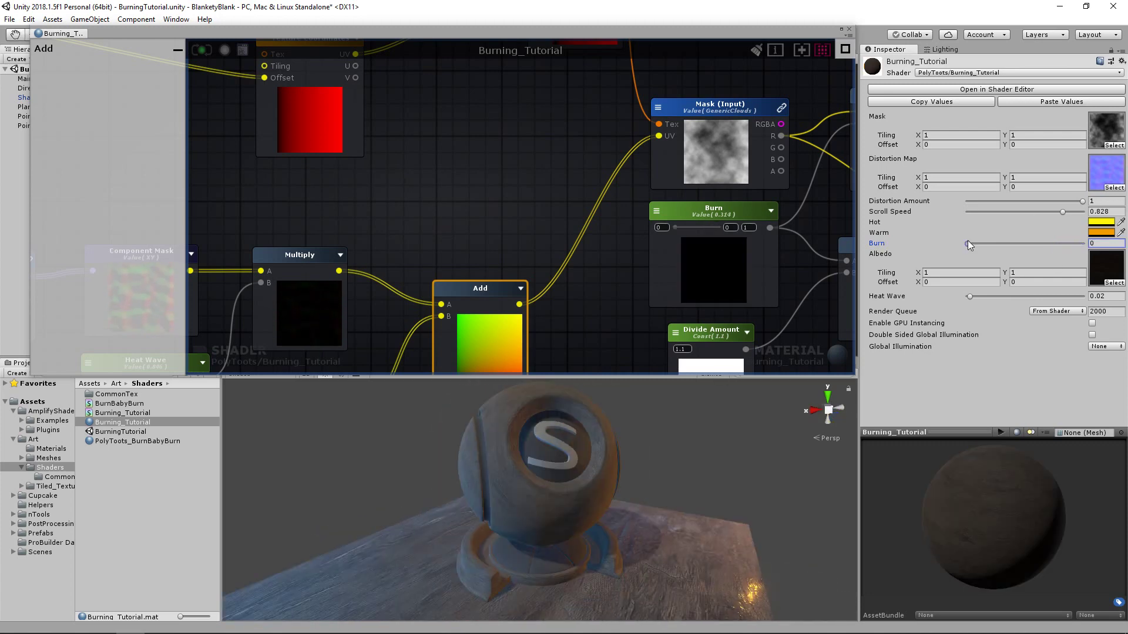
{"action": "left_click_drag", "start_coordinate": [968, 241], "coordinate": [1053, 233]}
{"action": "mouse_move", "coordinate": [569, 395]}
{"action": "left_mouse_down", "text": "alt"}
{"action": "mouse_move", "coordinate": [743, 377]}
{"action": "mouse_move", "coordinate": [599, 412]}
{"action": "left_mouse_up", "text": "alt"}
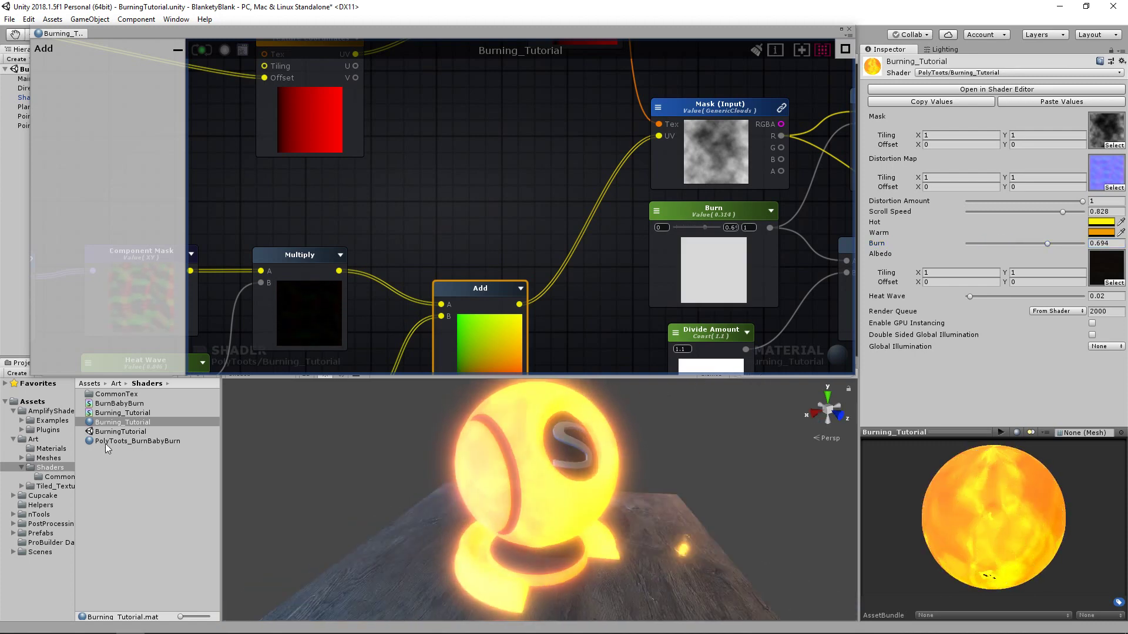
Step: Open the Default post-processing profile in the Helpers folder and set its Bloom intensity to 0.4
{"action": "left_click", "coordinate": [36, 506]}
{"action": "left_click", "coordinate": [108, 394]}
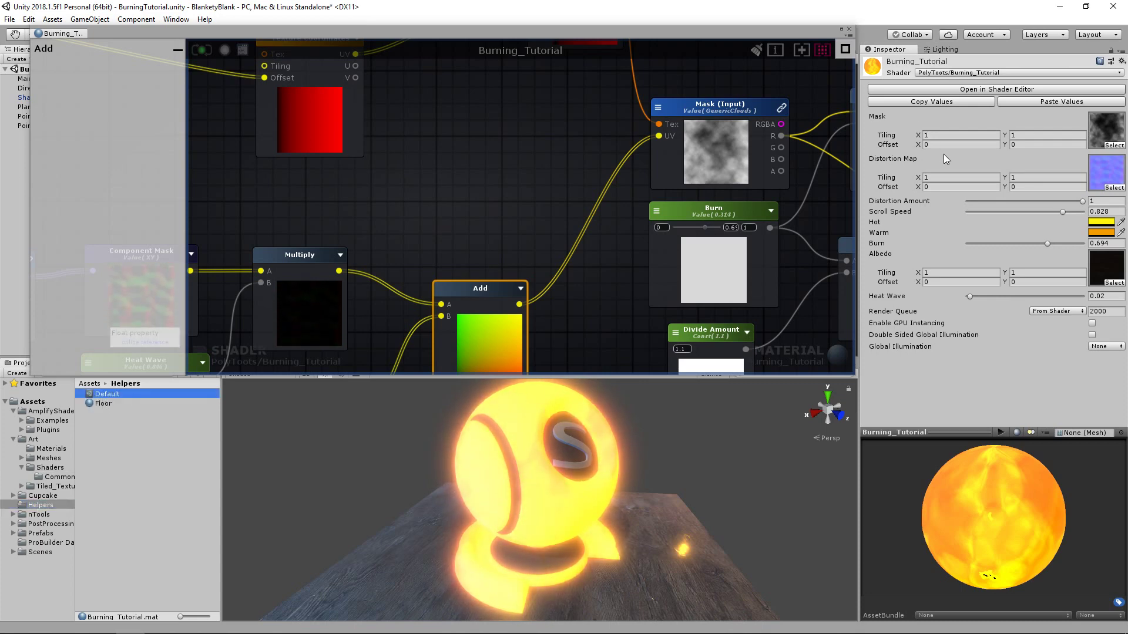
{"action": "left_click", "coordinate": [1022, 285]}
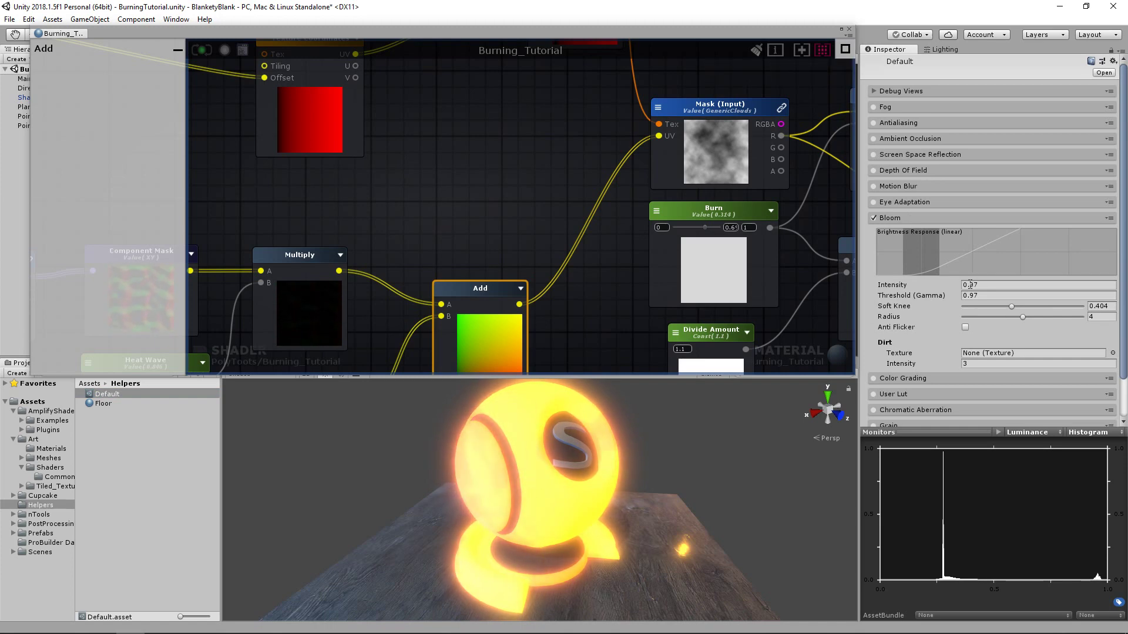
{"action": "type", "text": "0.4"}
{"action": "left_click", "coordinate": [371, 464]}
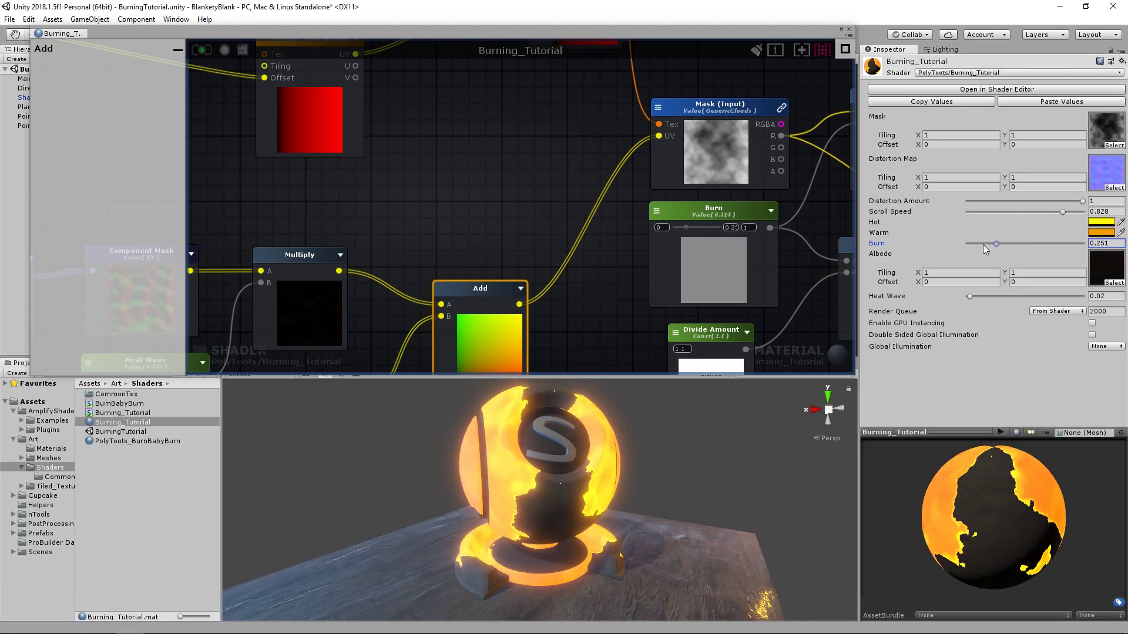
Step: Set Burn on the Burning_Tutorial material to 0.149 and inspect the bloom around the model
{"action": "left_click_drag", "start_coordinate": [982, 244], "coordinate": [989, 244]}
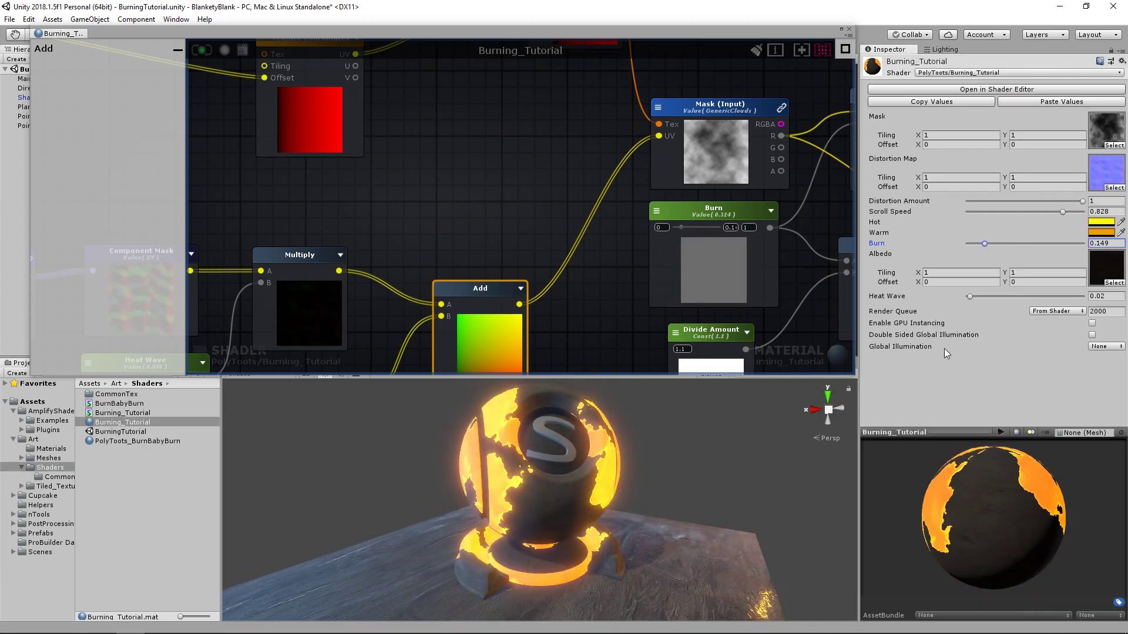
{"action": "left_click_drag", "start_coordinate": [630, 453], "coordinate": [639, 481], "text": "alt"}
{"action": "scroll", "coordinate": [623, 435], "scroll_direction": "down", "scroll_amount": 4}
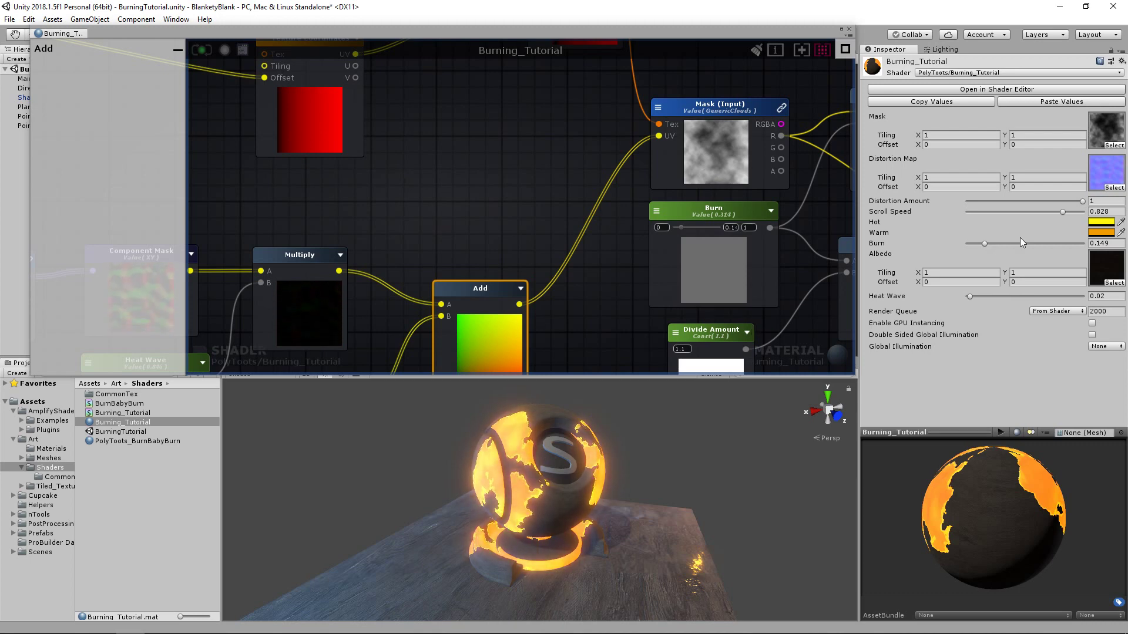
Step: Raise Burn to 0.638 and follow the graph from the lower Mask sampler through Step, Subtract, Add and Multiply to the output node
{"action": "left_click_drag", "start_coordinate": [985, 244], "coordinate": [1031, 241]}
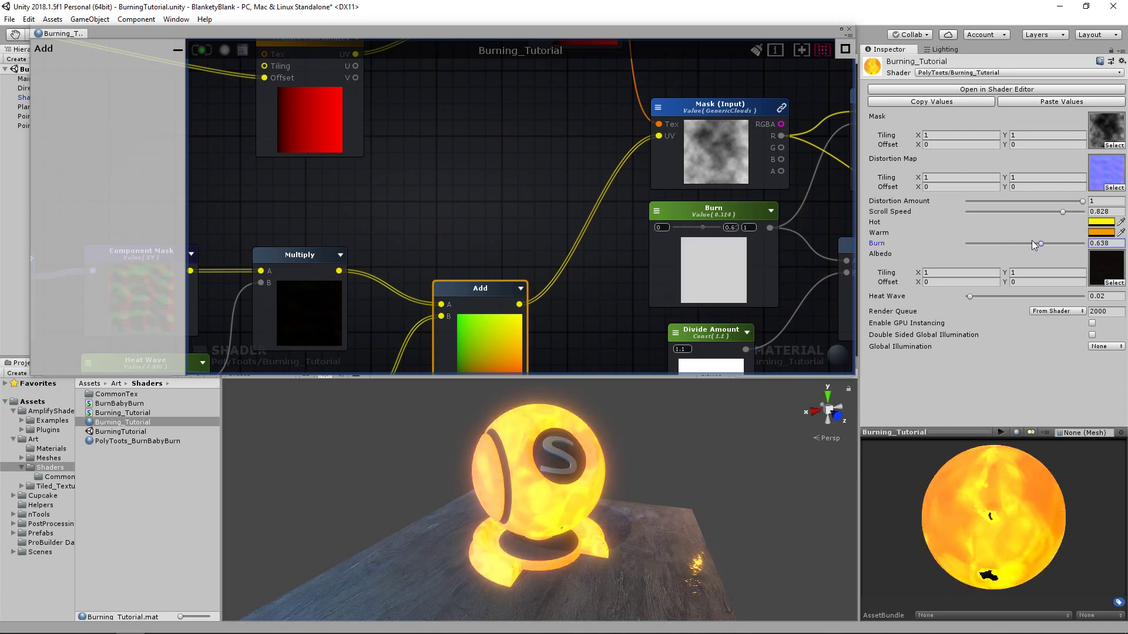
{"action": "middle_click_drag", "start_coordinate": [536, 239], "coordinate": [176, 224]}
{"action": "scroll", "coordinate": [657, 276], "scroll_direction": "down", "scroll_amount": 1}
{"action": "scroll", "coordinate": [657, 279], "scroll_direction": "down", "scroll_amount": 2}
{"action": "left_click", "coordinate": [756, 294]}
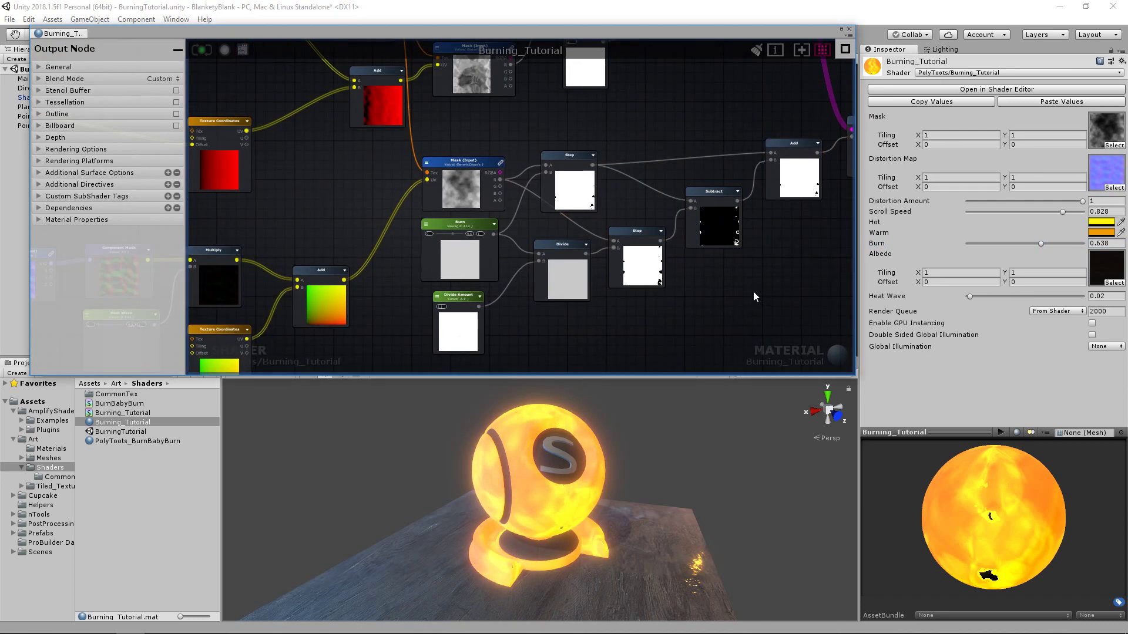
{"action": "middle_click_drag", "start_coordinate": [756, 294], "coordinate": [556, 292]}
{"action": "middle_click_drag", "start_coordinate": [681, 262], "coordinate": [634, 325]}
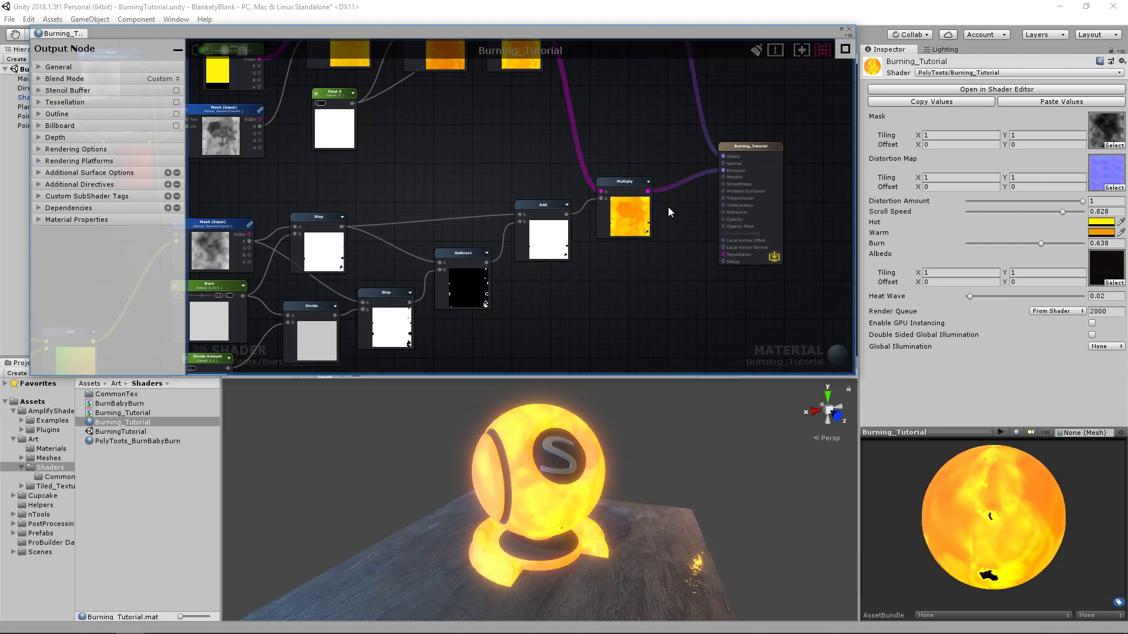
{"action": "scroll", "coordinate": [675, 204], "scroll_direction": "up", "scroll_amount": 3}
{"action": "scroll", "coordinate": [646, 224], "scroll_direction": "down", "scroll_amount": 2}
{"action": "scroll", "coordinate": [646, 225], "scroll_direction": "up", "scroll_amount": 3}
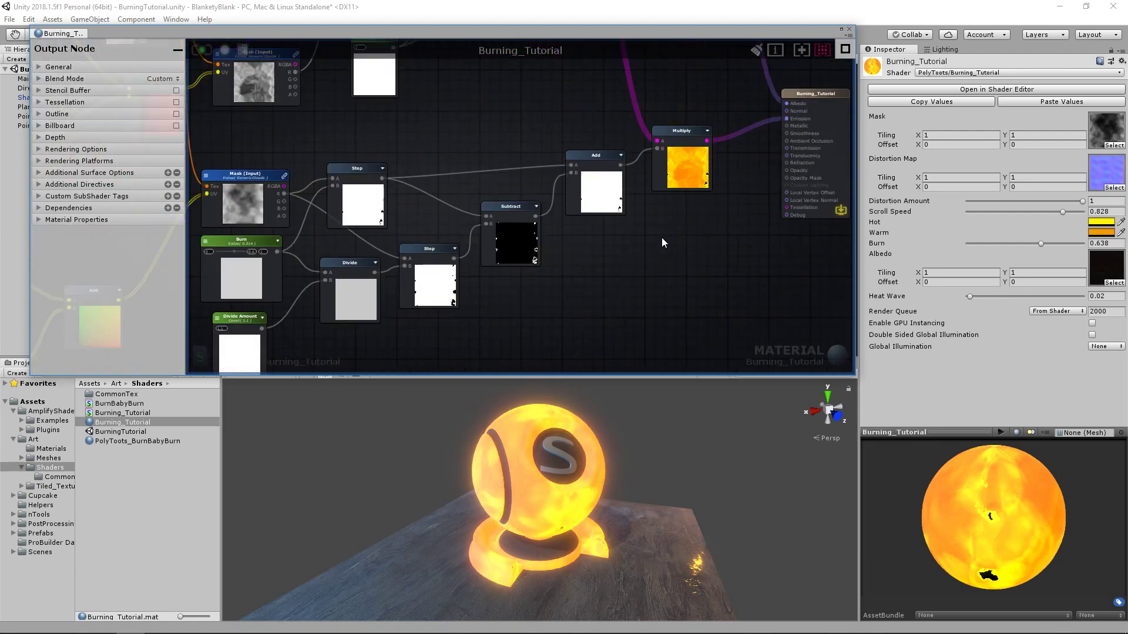
{"action": "middle_click_drag", "start_coordinate": [734, 219], "coordinate": [589, 292]}
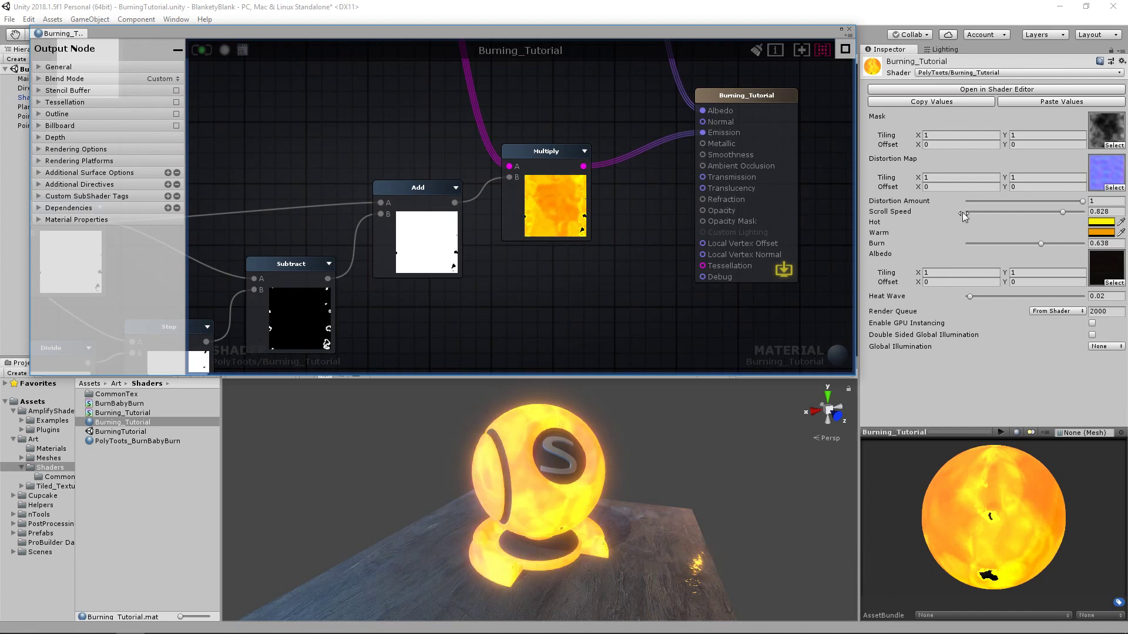
Step: Lower Burn to 0.144 and examine the mask previews on the Step, Subtract, Add and Multiply nodes
{"action": "left_click_drag", "start_coordinate": [994, 244], "coordinate": [985, 248]}
{"action": "mouse_move", "coordinate": [544, 282]}
{"action": "middle_mouse_down"}
{"action": "mouse_move", "coordinate": [662, 186]}
{"action": "mouse_move", "coordinate": [526, 250]}
{"action": "middle_mouse_up"}
{"action": "scroll", "coordinate": [670, 196], "scroll_direction": "down", "scroll_amount": 4}
{"action": "scroll", "coordinate": [556, 237], "scroll_direction": "up", "scroll_amount": 2}
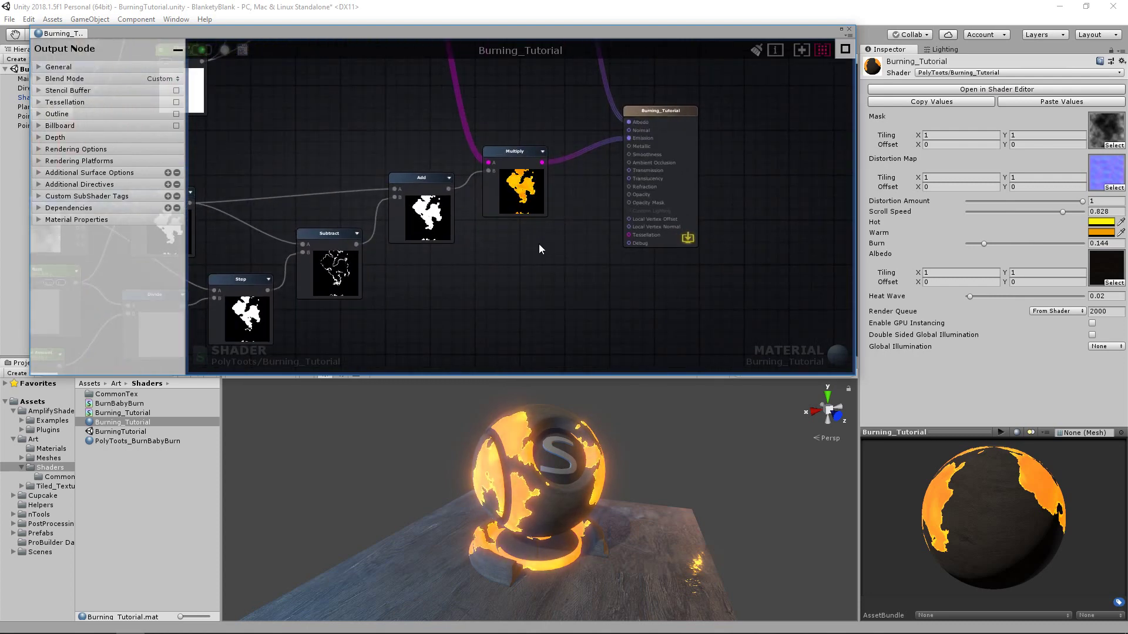
{"action": "middle_click_drag", "start_coordinate": [534, 245], "coordinate": [599, 241]}
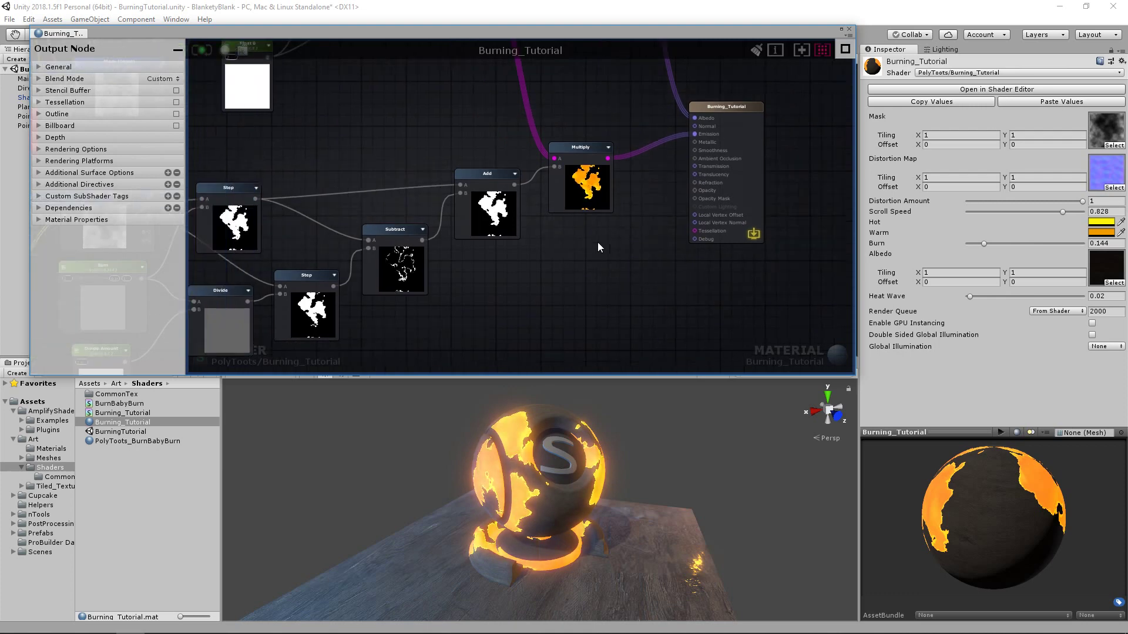
Step: Apply the PolyToots_BurnBabyBurn material to the model for comparison, and set Burning_Tutorial's Burn to 0.506
{"action": "left_click", "coordinate": [138, 441]}
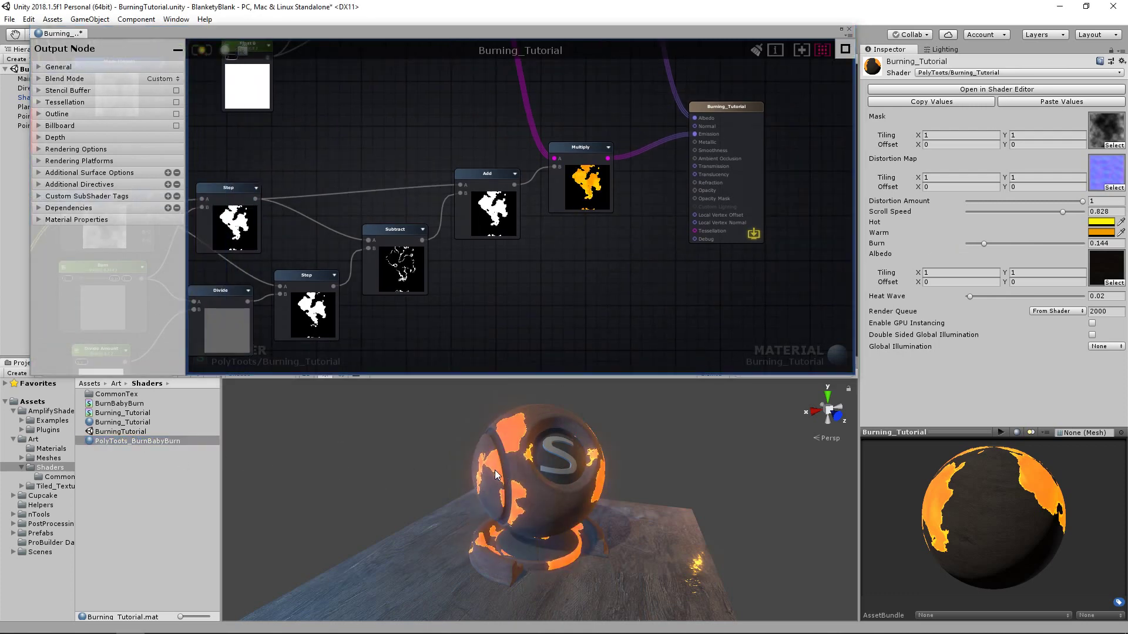
{"action": "mouse_move", "coordinate": [989, 243]}
{"action": "left_mouse_down"}
{"action": "mouse_move", "coordinate": [1052, 245]}
{"action": "mouse_move", "coordinate": [1029, 243]}
{"action": "left_mouse_up"}
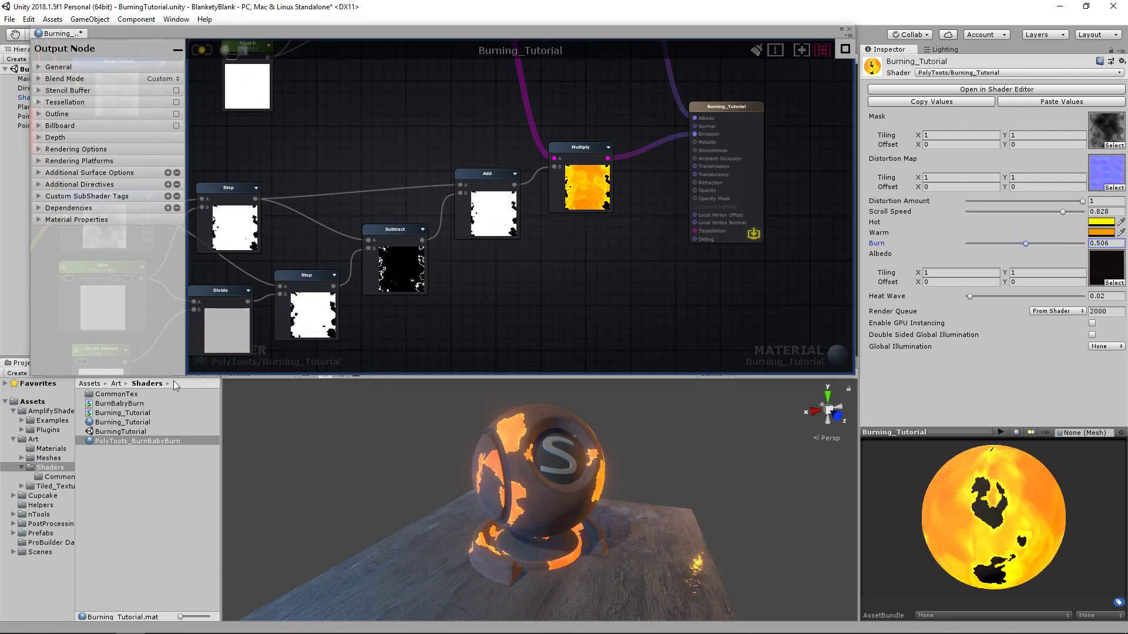
Step: Select the PolyToots_BurnBabyBurn material and set its Burn to 0.713 while checking its charred edges on the model
{"action": "left_click", "coordinate": [141, 452]}
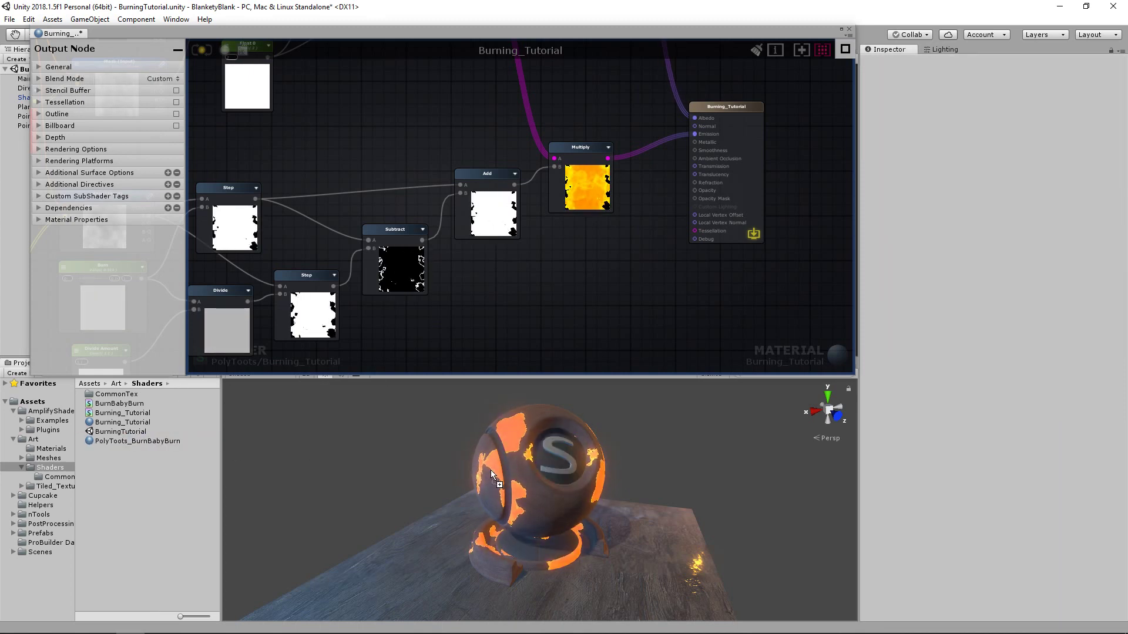
{"action": "left_click", "coordinate": [146, 441]}
{"action": "left_click_drag", "start_coordinate": [977, 296], "coordinate": [1060, 293]}
{"action": "scroll", "coordinate": [611, 495], "scroll_direction": "up", "scroll_amount": 3}
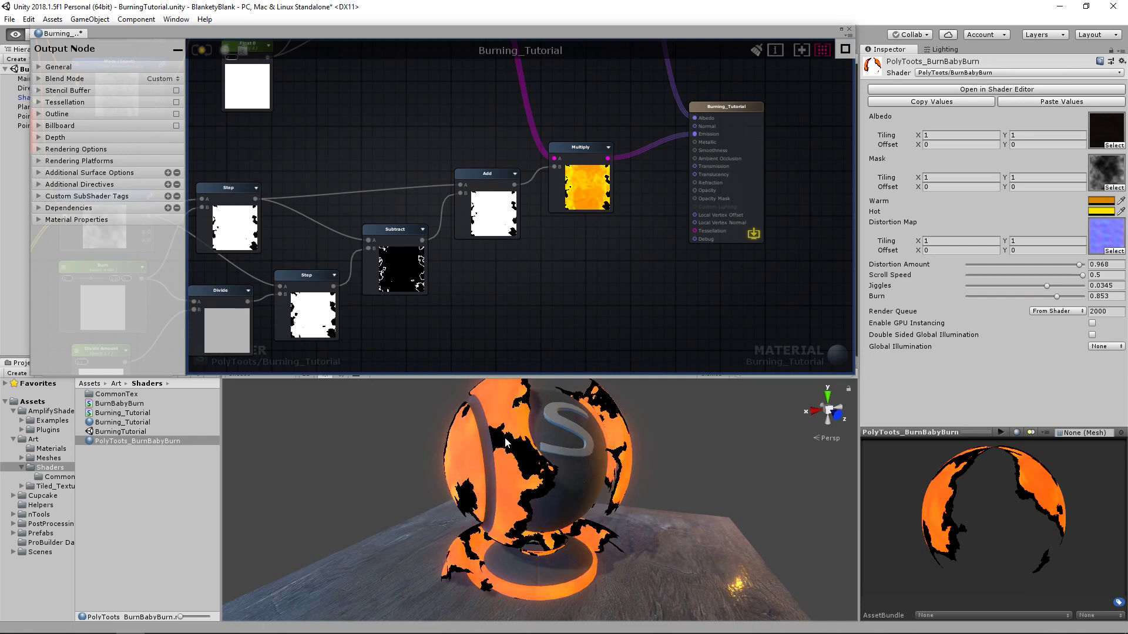
{"action": "mouse_move", "coordinate": [1056, 297]}
{"action": "left_mouse_down"}
{"action": "mouse_move", "coordinate": [1067, 297]}
{"action": "mouse_move", "coordinate": [1021, 305]}
{"action": "mouse_move", "coordinate": [1046, 305]}
{"action": "left_mouse_up"}
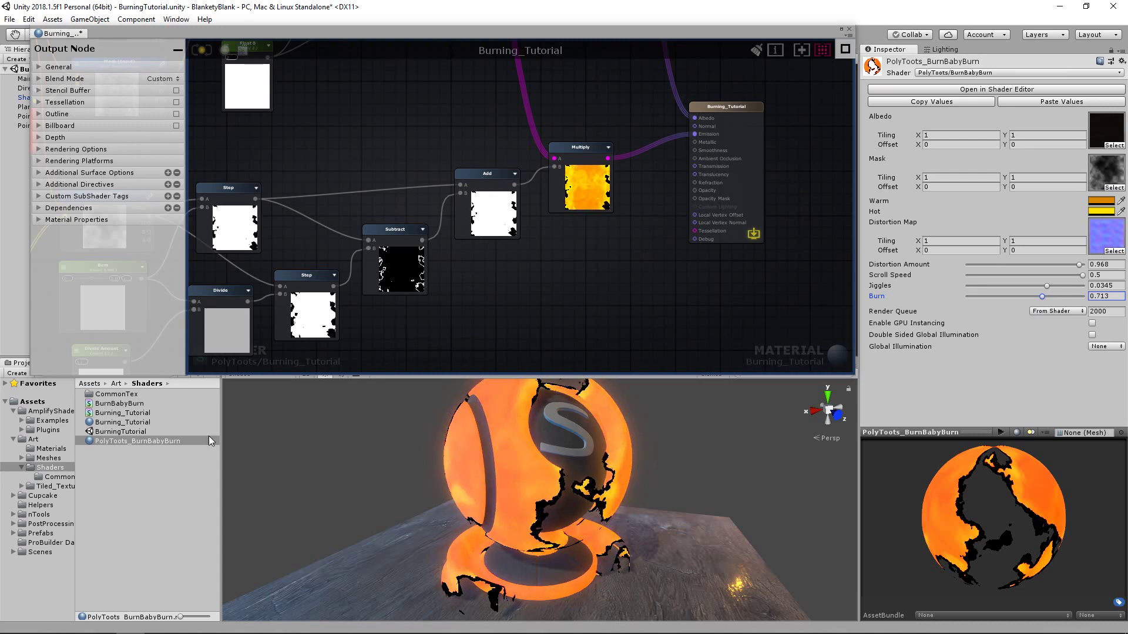
Step: Return the model to the Burning_Tutorial material, select that material and update the shader
{"action": "left_click_drag", "start_coordinate": [135, 440], "coordinate": [477, 467]}
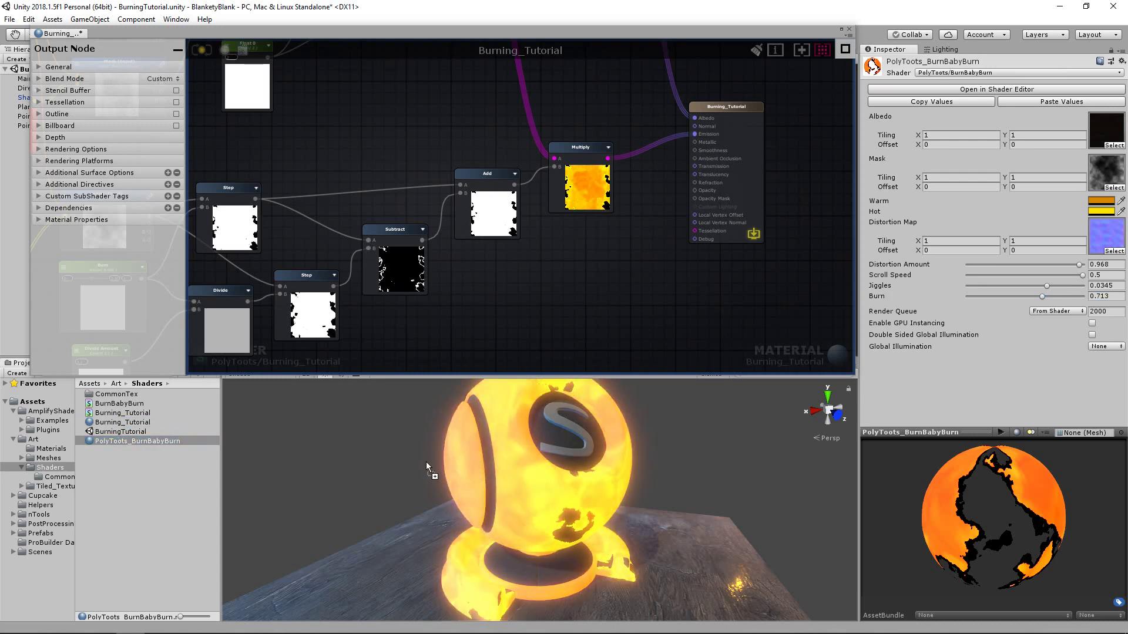
{"action": "left_click", "coordinate": [130, 422]}
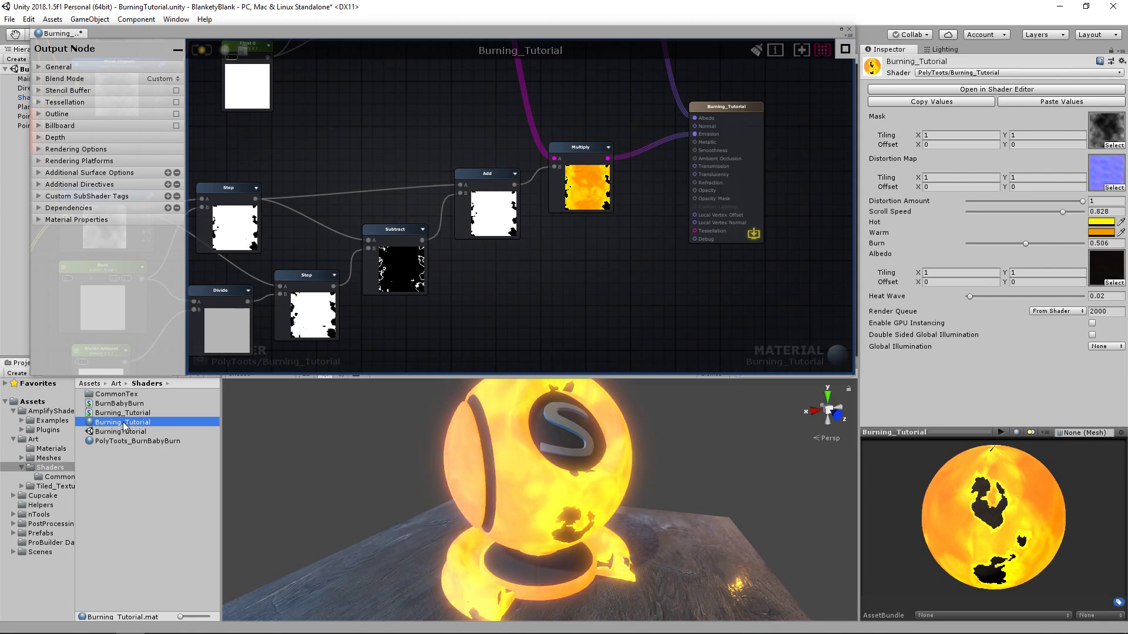
{"action": "left_click", "coordinate": [708, 237]}
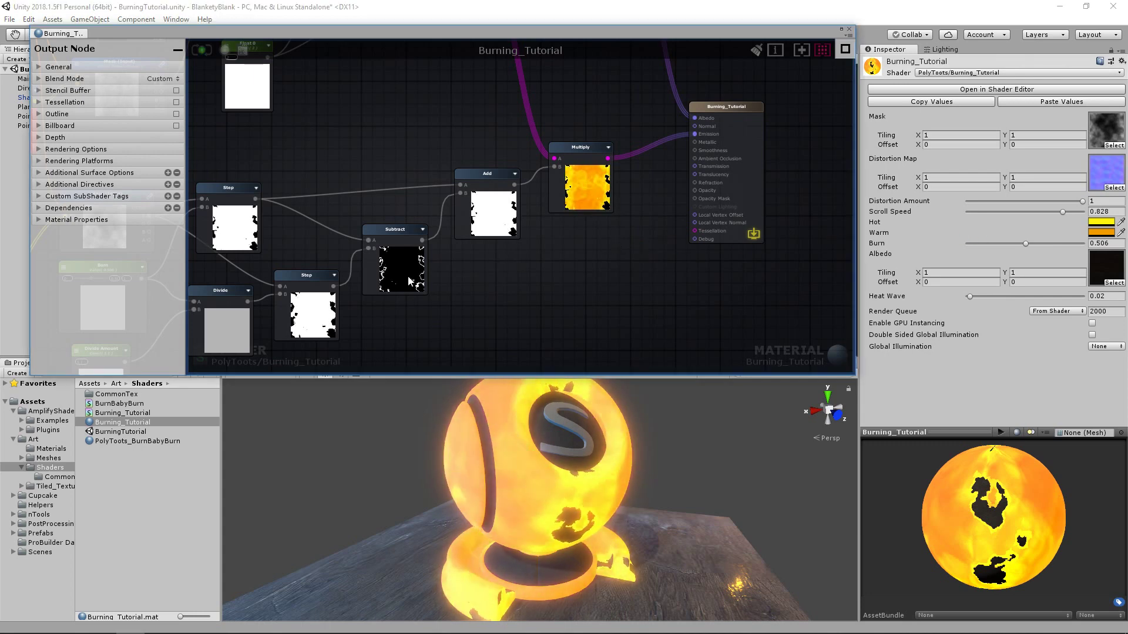
Step: Review the burn mask section of the graph from the Mask samplers to the Burning_Tutorial output node
{"action": "middle_click_drag", "start_coordinate": [407, 282], "coordinate": [723, 238]}
{"action": "scroll", "coordinate": [721, 238], "scroll_direction": "down", "scroll_amount": 5}
{"action": "middle_click_drag", "start_coordinate": [482, 235], "coordinate": [392, 233]}
{"action": "scroll", "coordinate": [667, 238], "scroll_direction": "up", "scroll_amount": 2}
{"action": "middle_click_drag", "start_coordinate": [662, 266], "coordinate": [600, 252]}
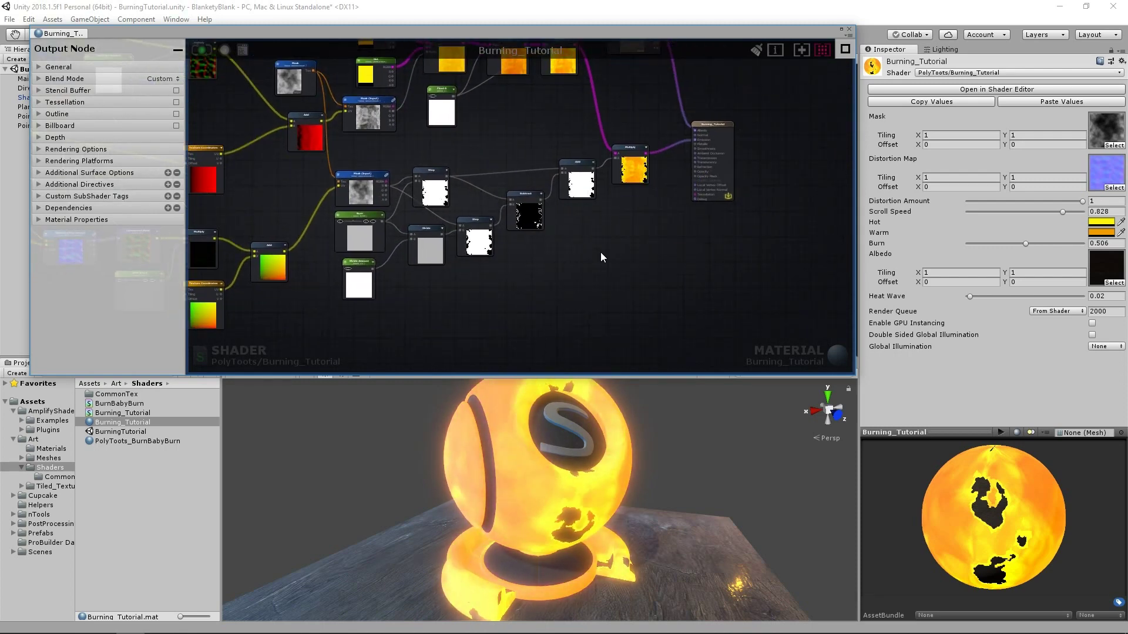